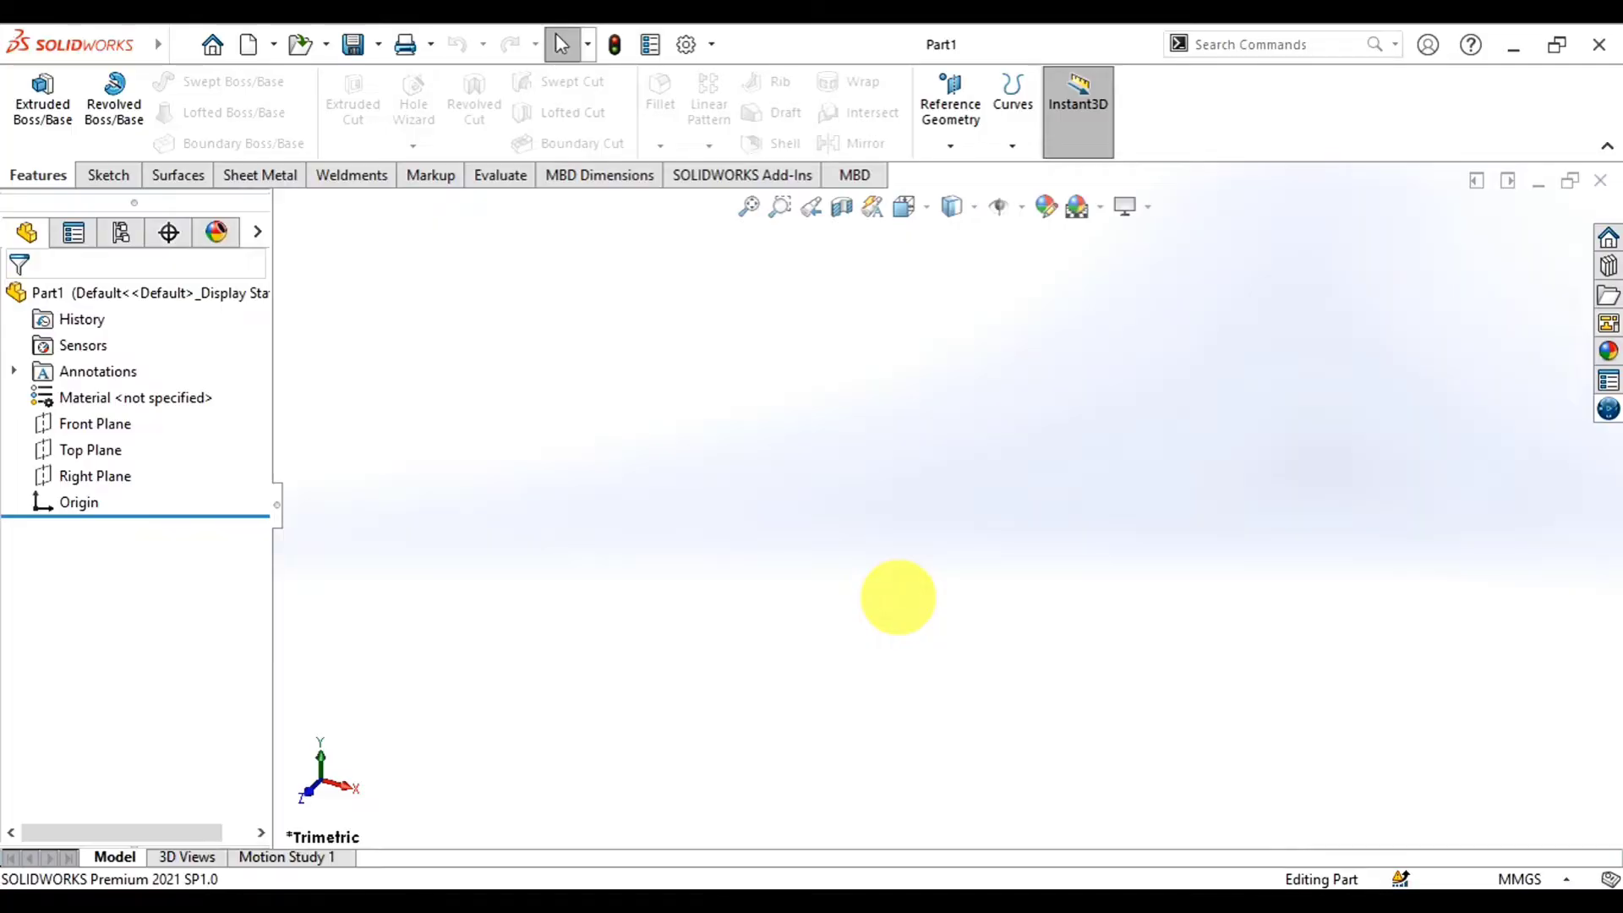
Sketch a closed seven-sided star-like profile on the Top Plane, starting at the origin with a slanted edge about 78 mm long
click(78, 456)
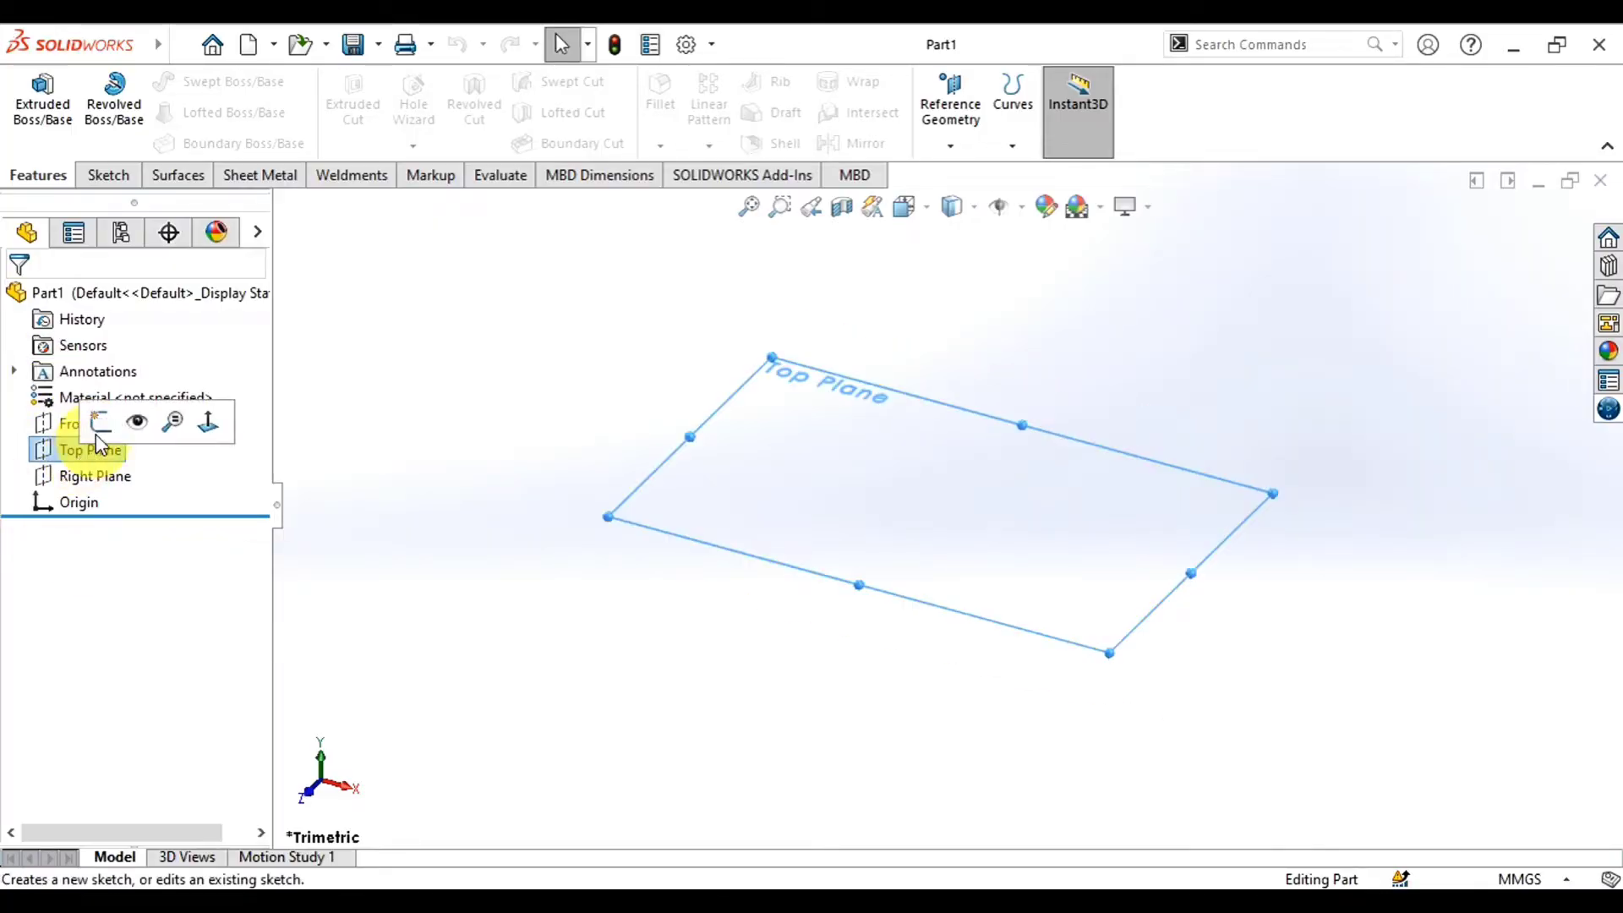
click(98, 424)
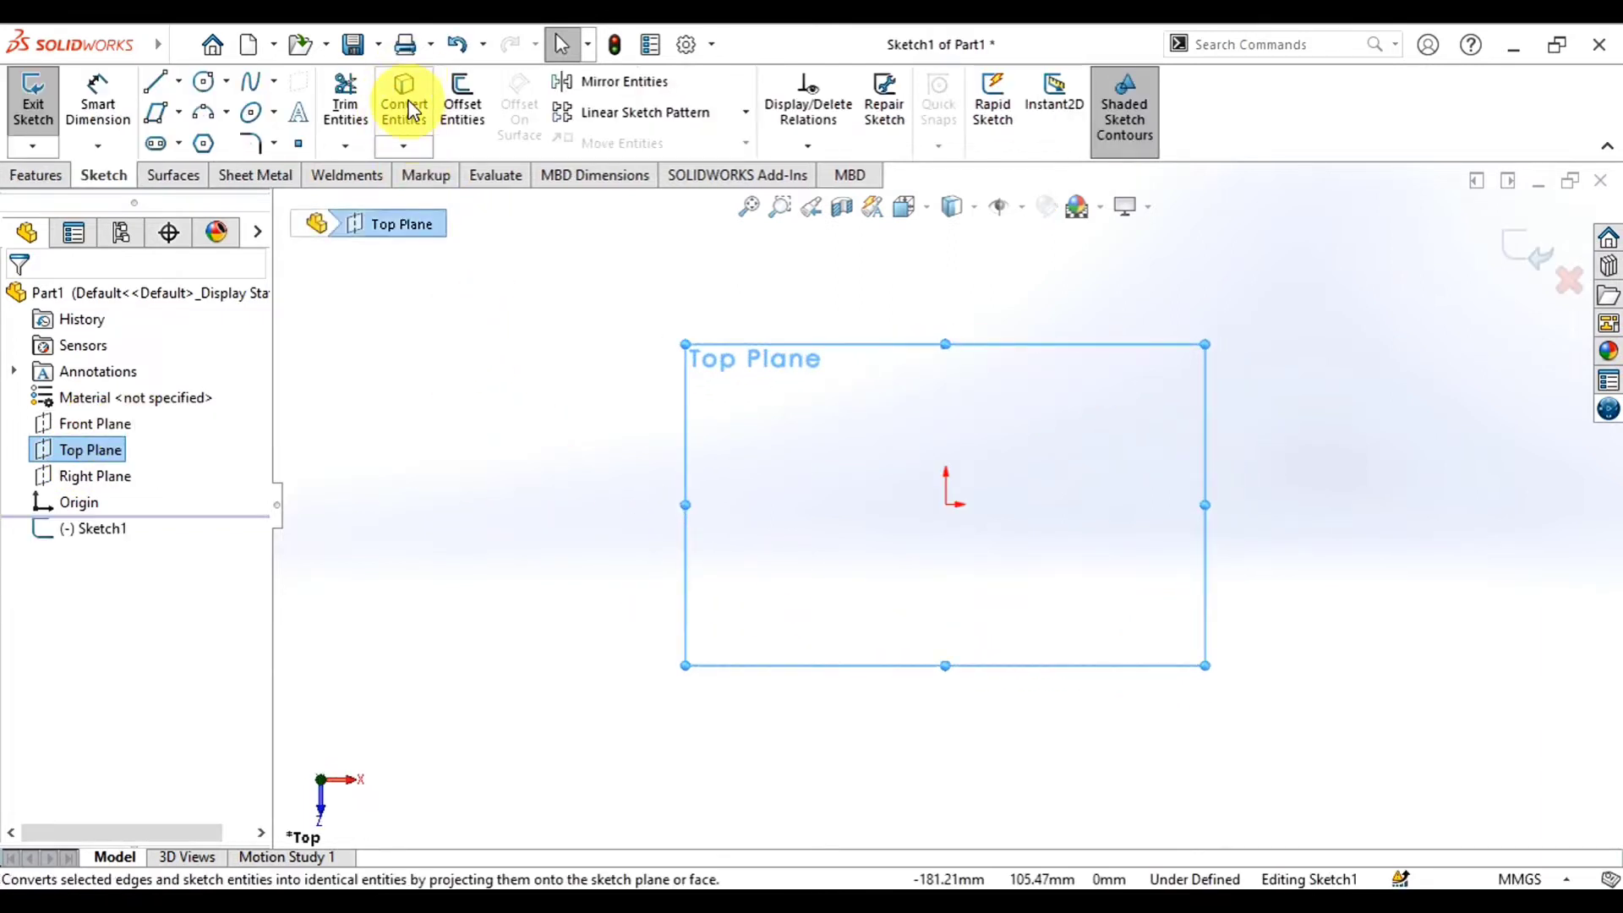
click(401, 148)
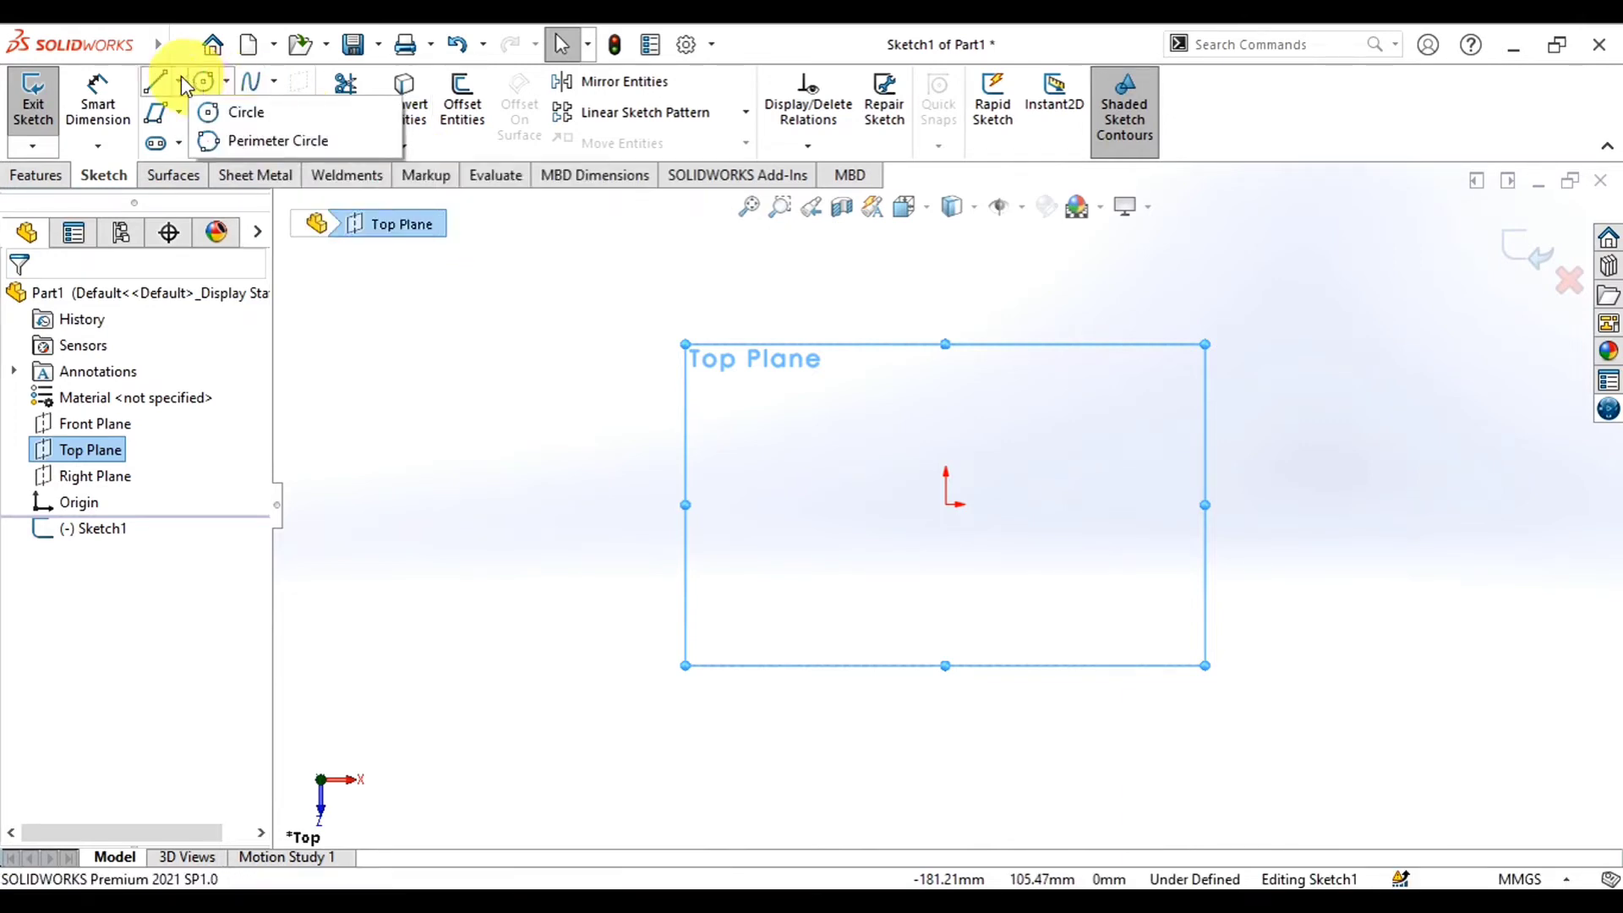
click(161, 83)
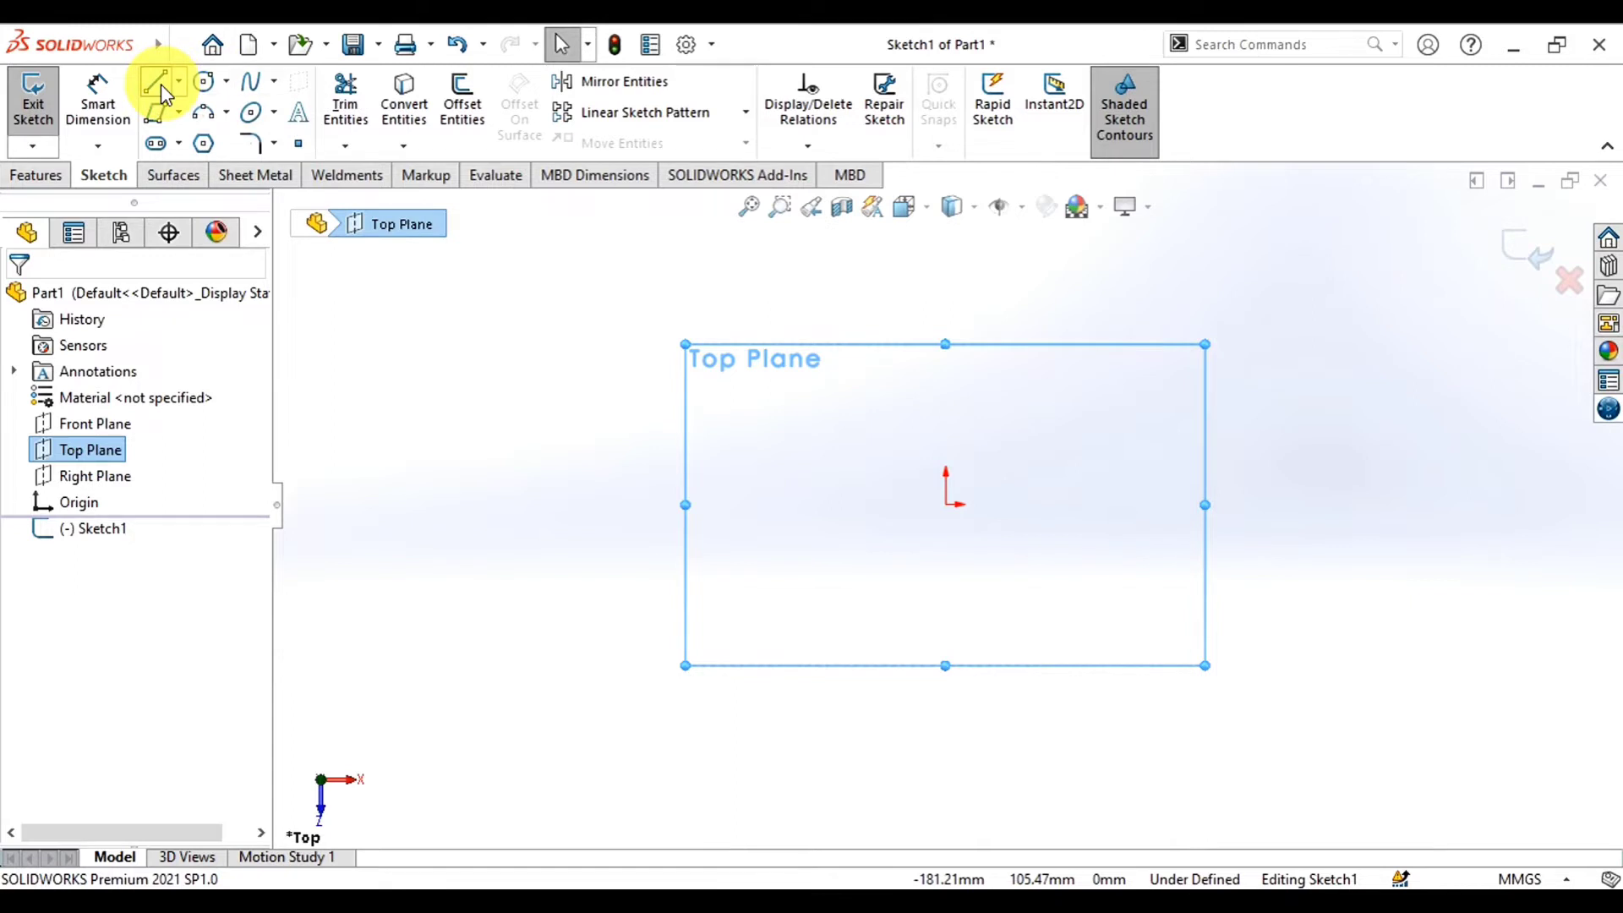
click(945, 505)
click(1139, 387)
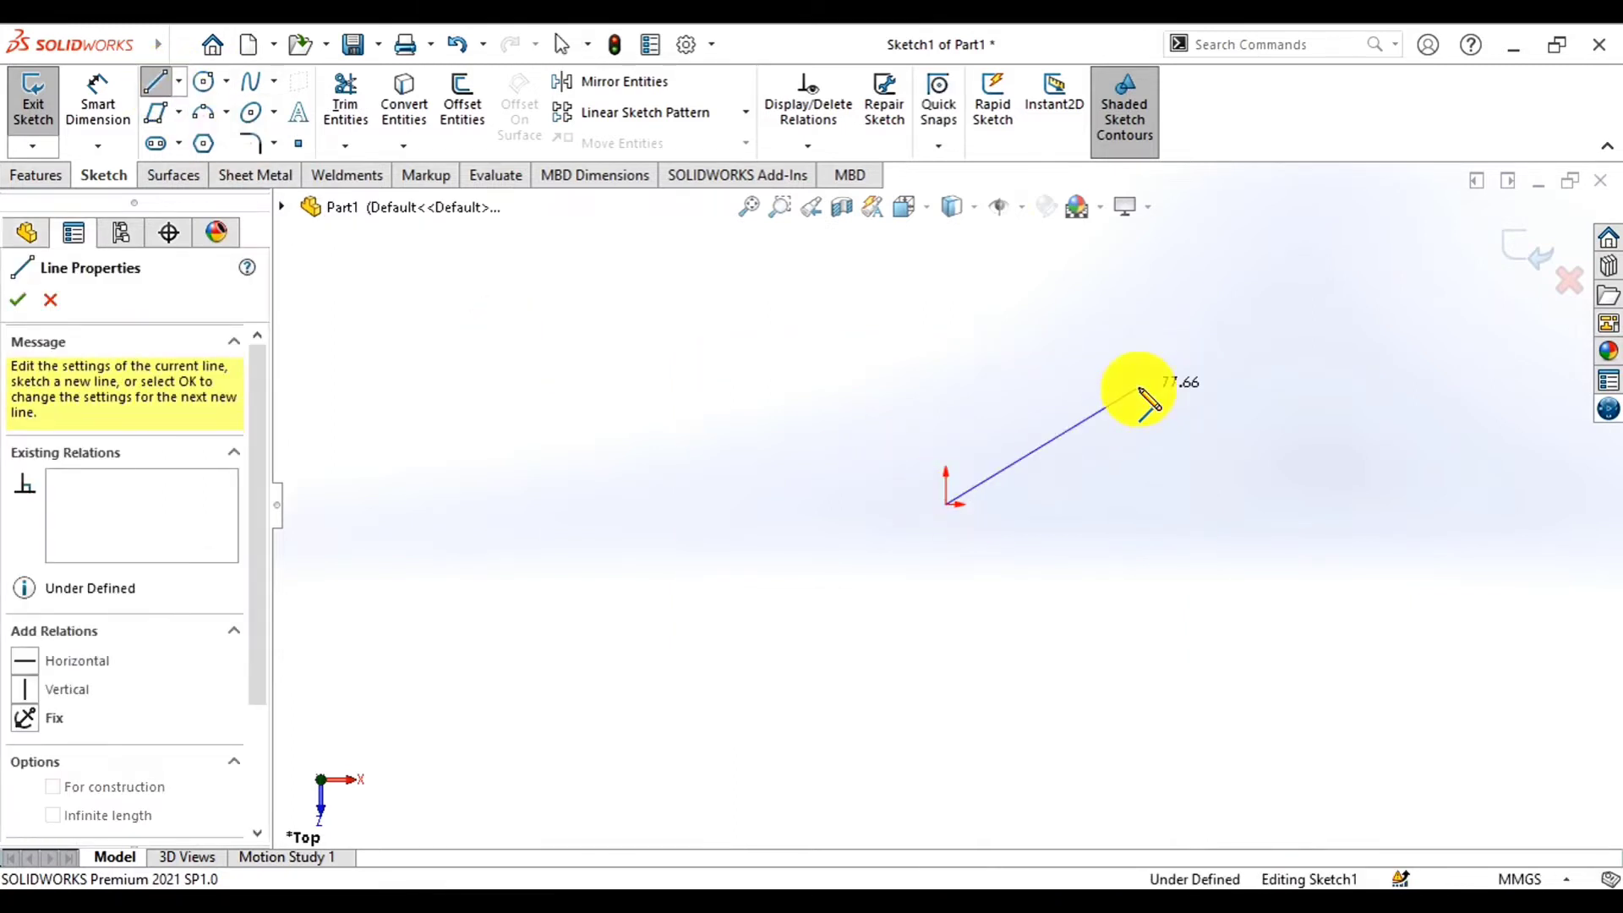
click(1139, 719)
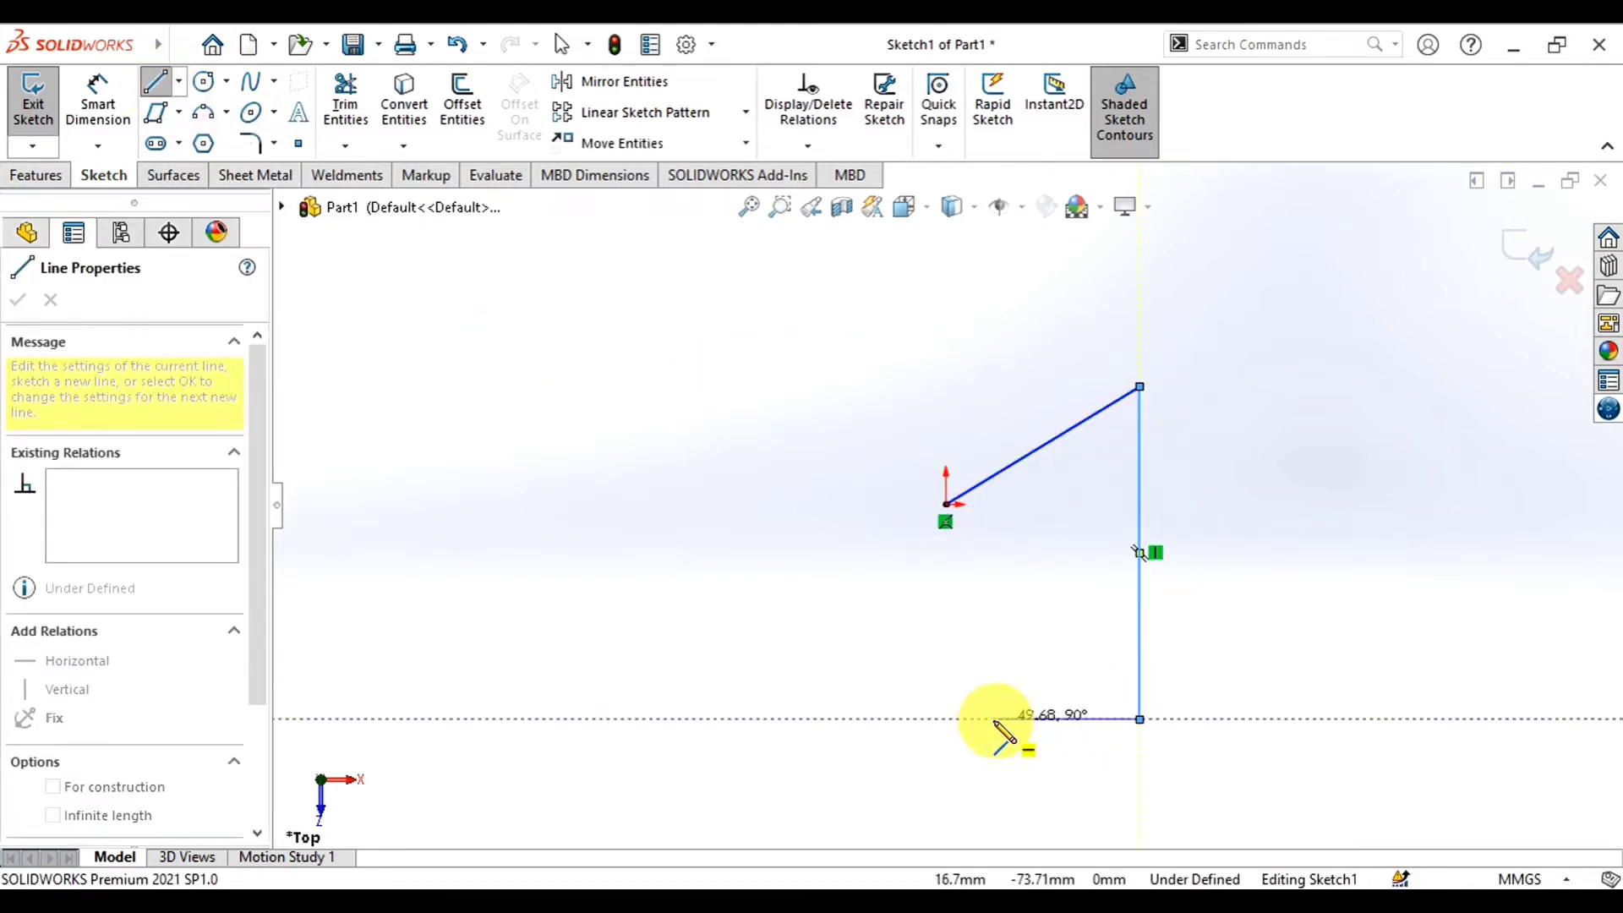
click(956, 646)
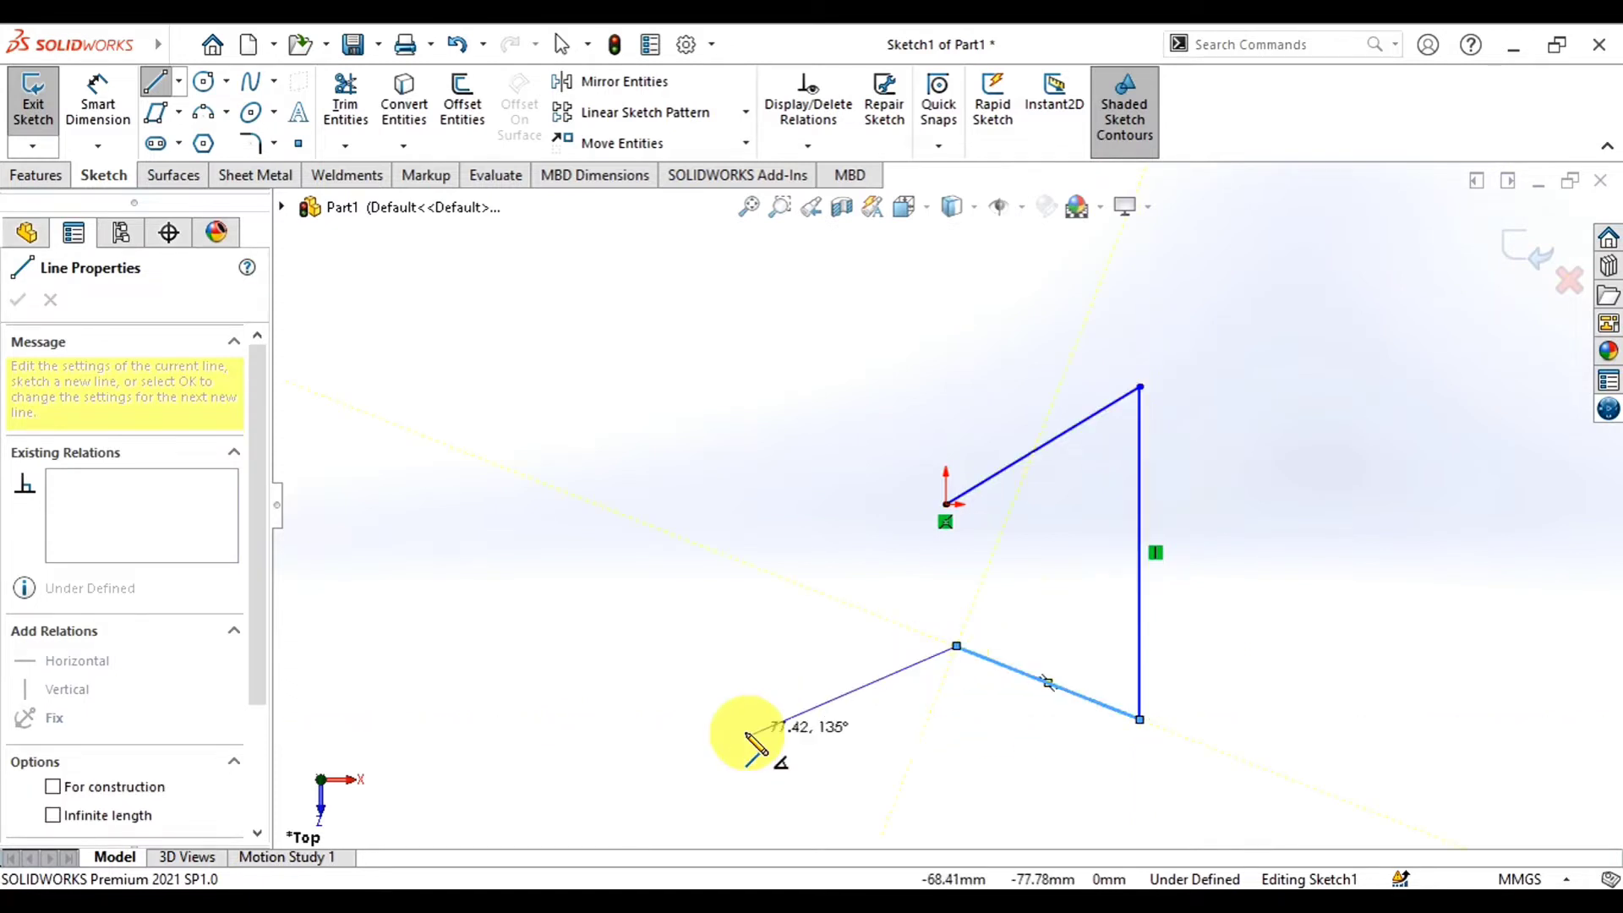
click(719, 747)
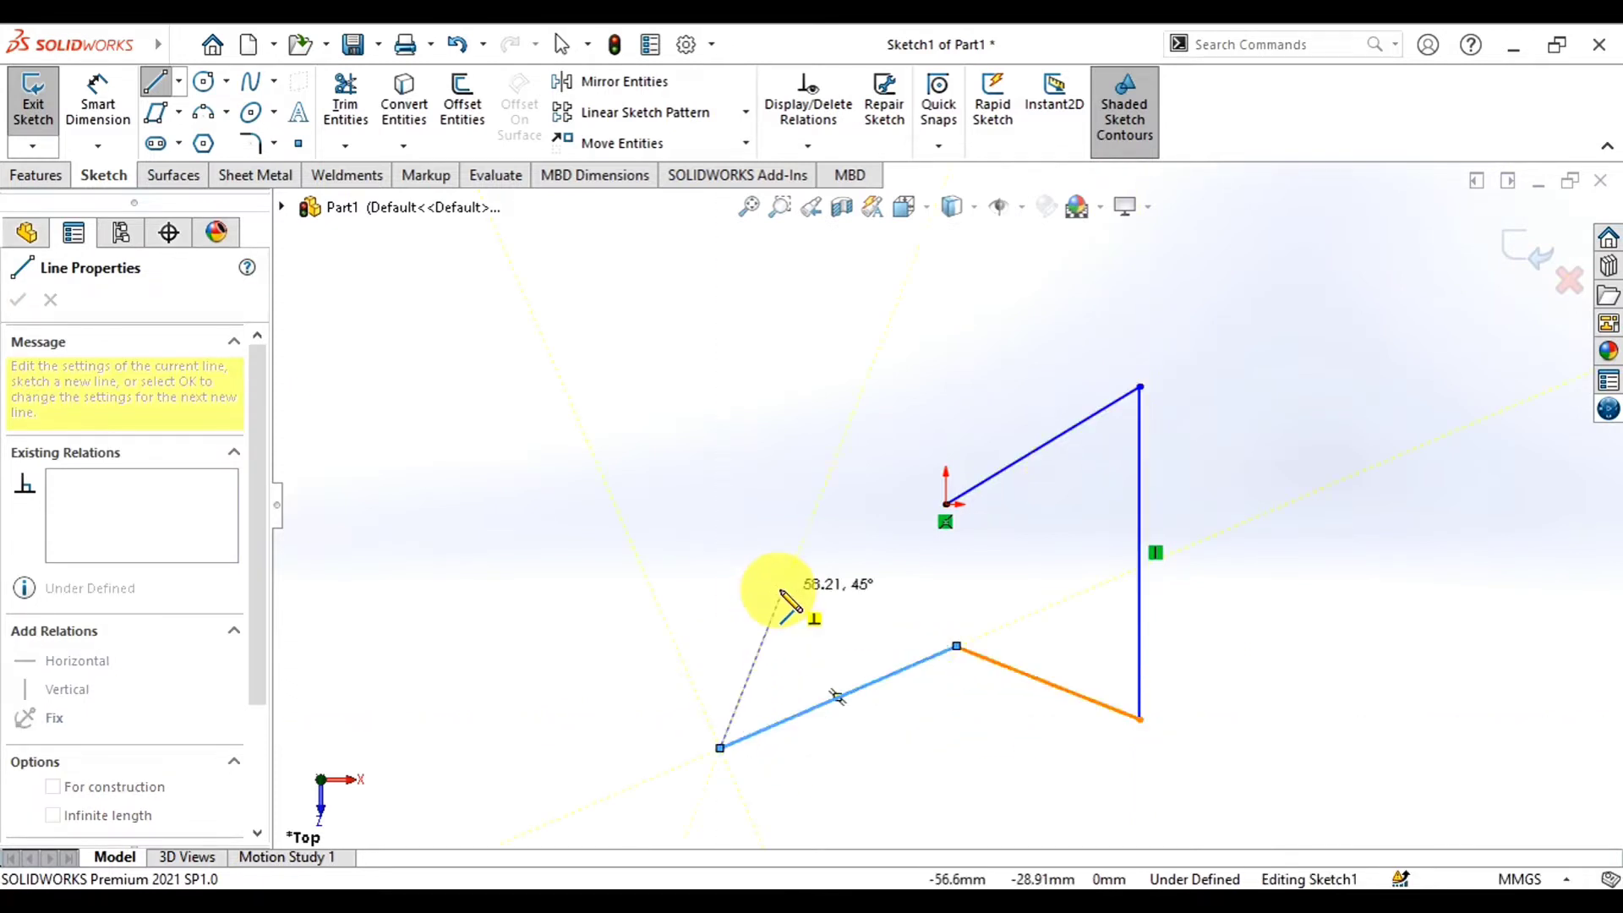
click(782, 589)
click(668, 430)
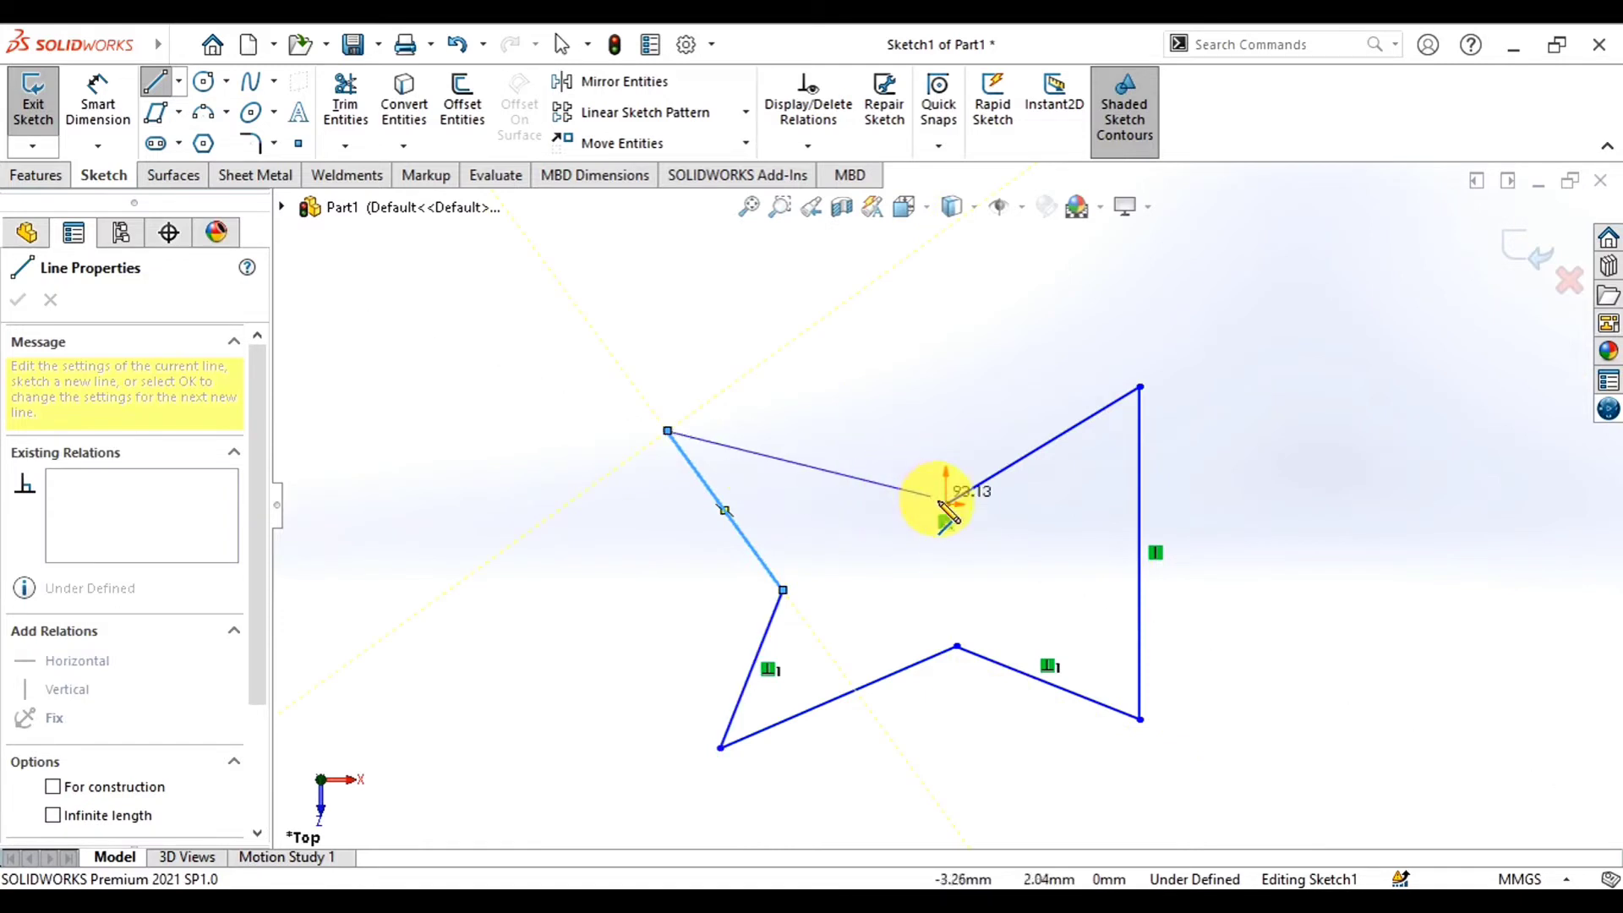
click(947, 505)
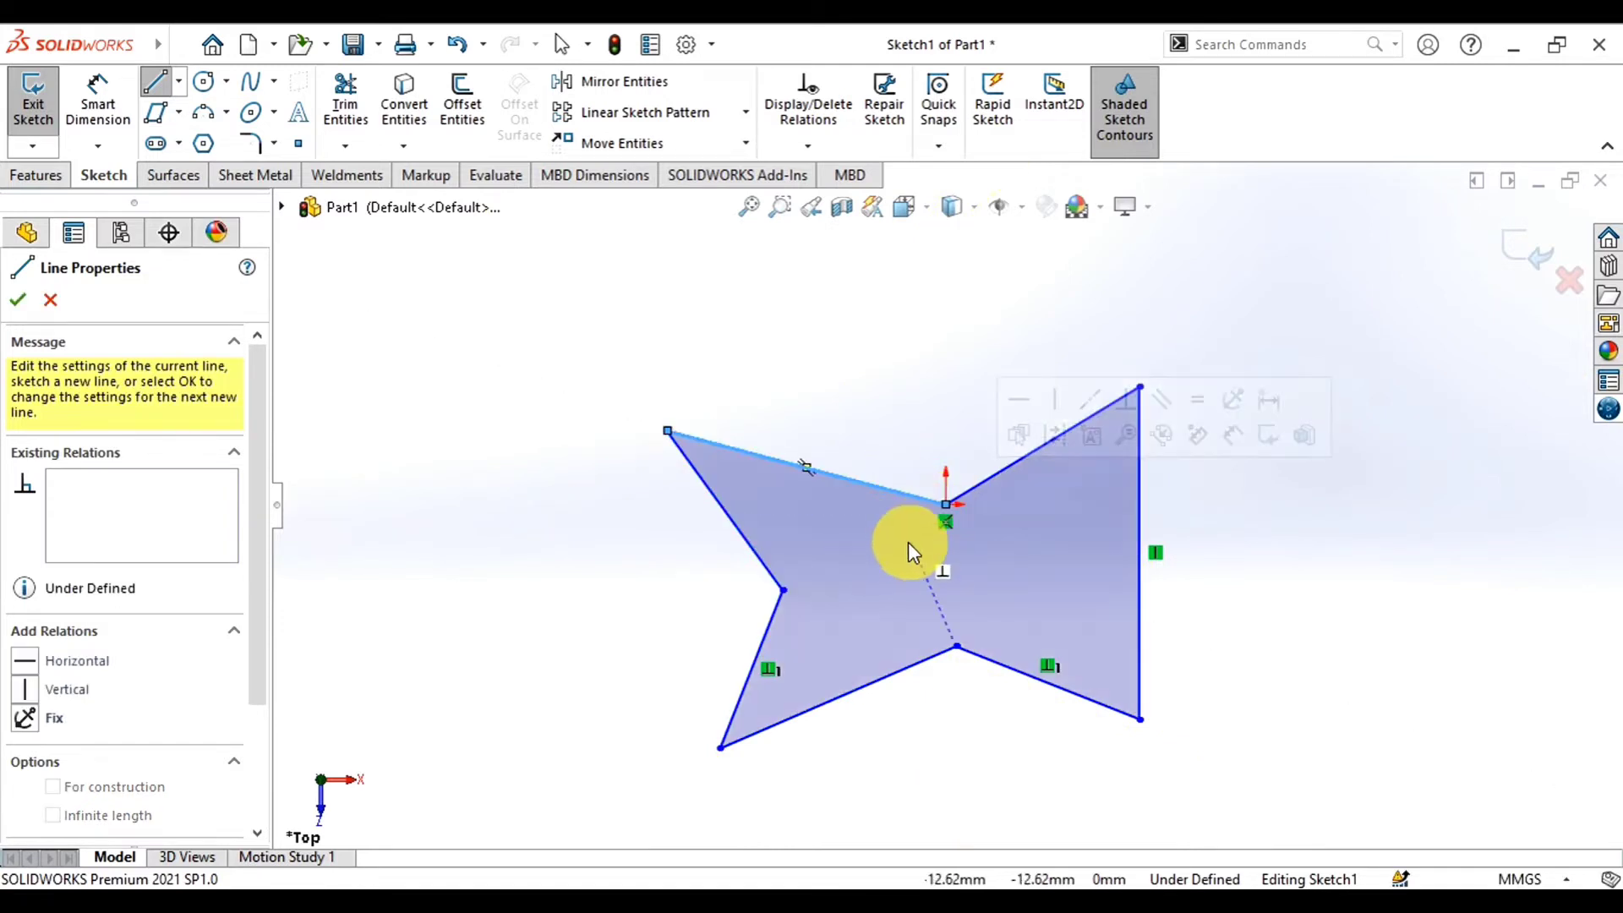
key(Escape)
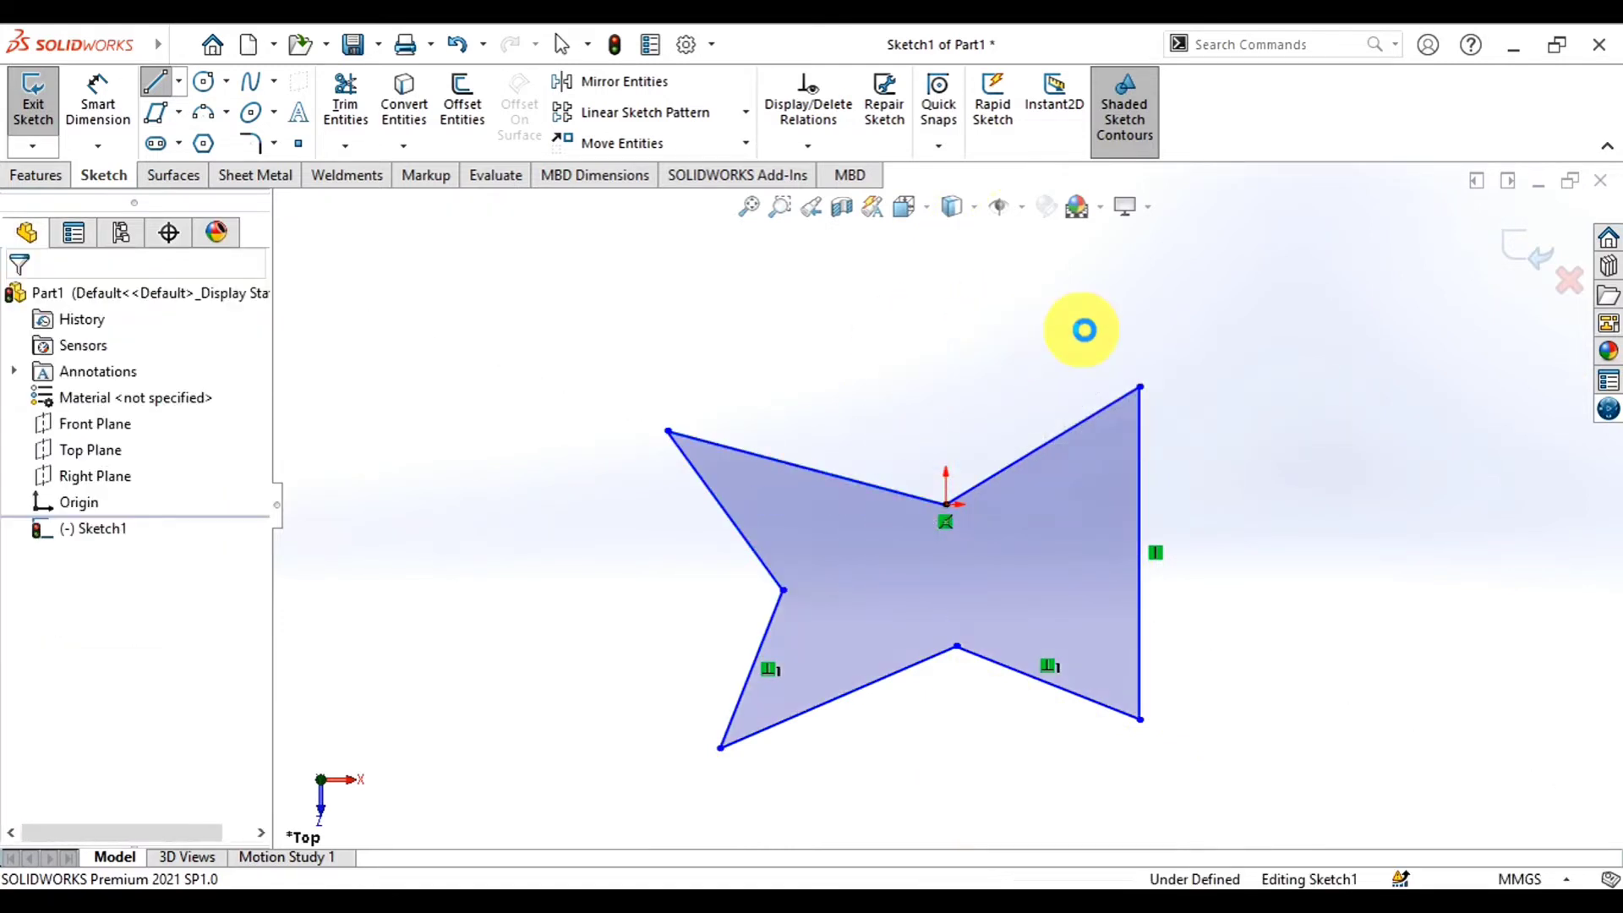
Return to the Top view of the profile and exit the sketch
middle_drag(1018, 359, 1071, 383)
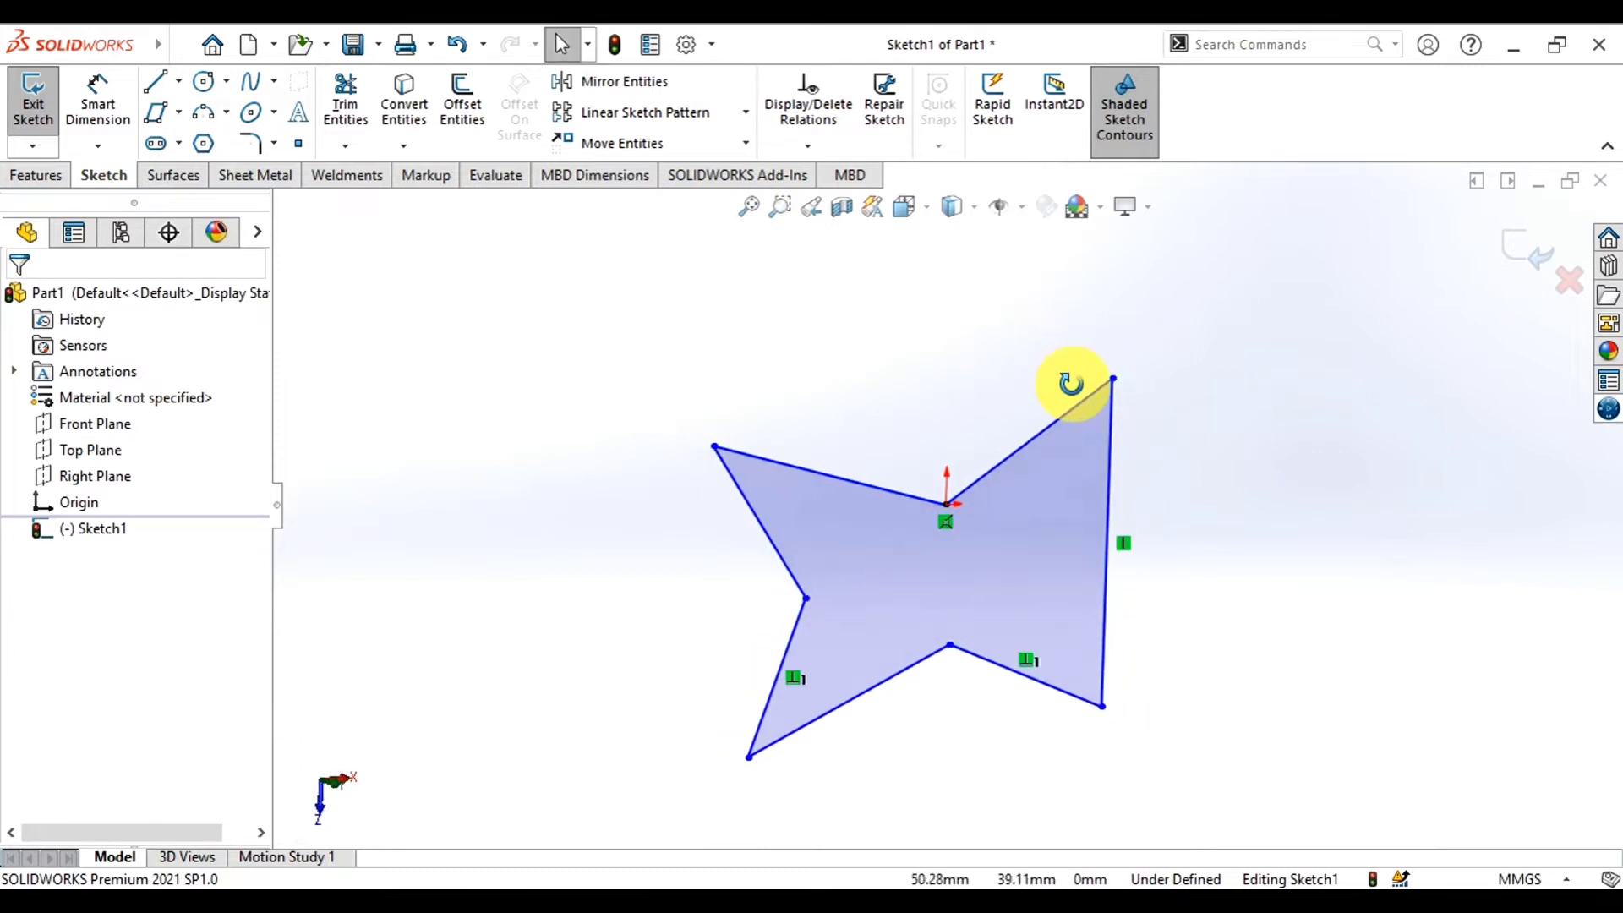
click(110, 452)
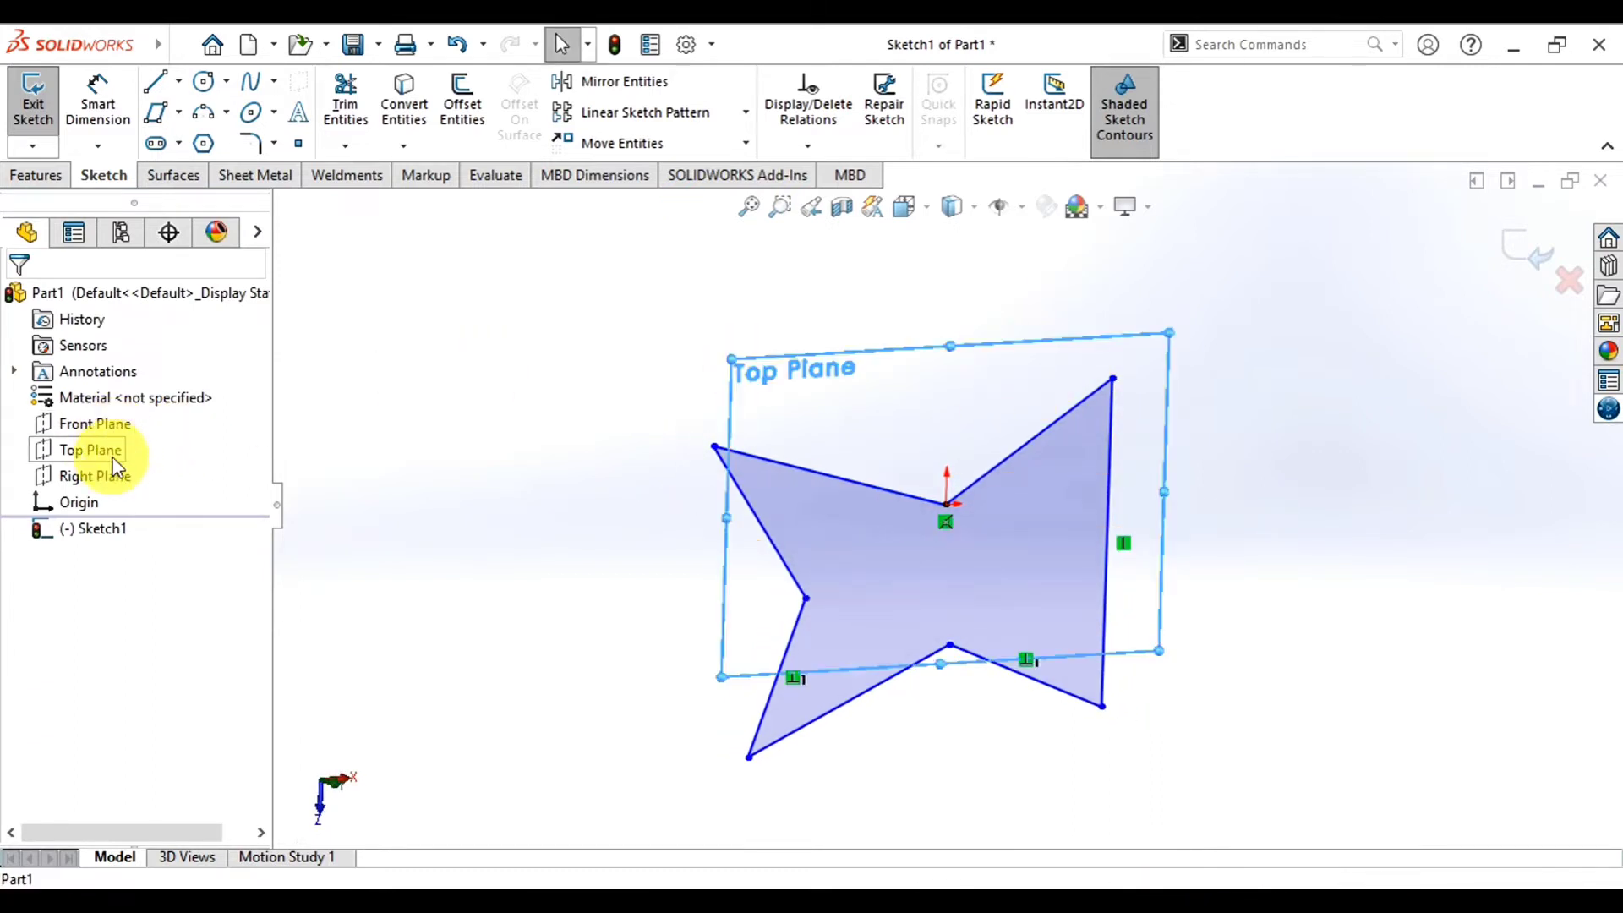
mouse_move(409, 460)
middle_down()
mouse_move(504, 496)
mouse_move(406, 490)
middle_up()
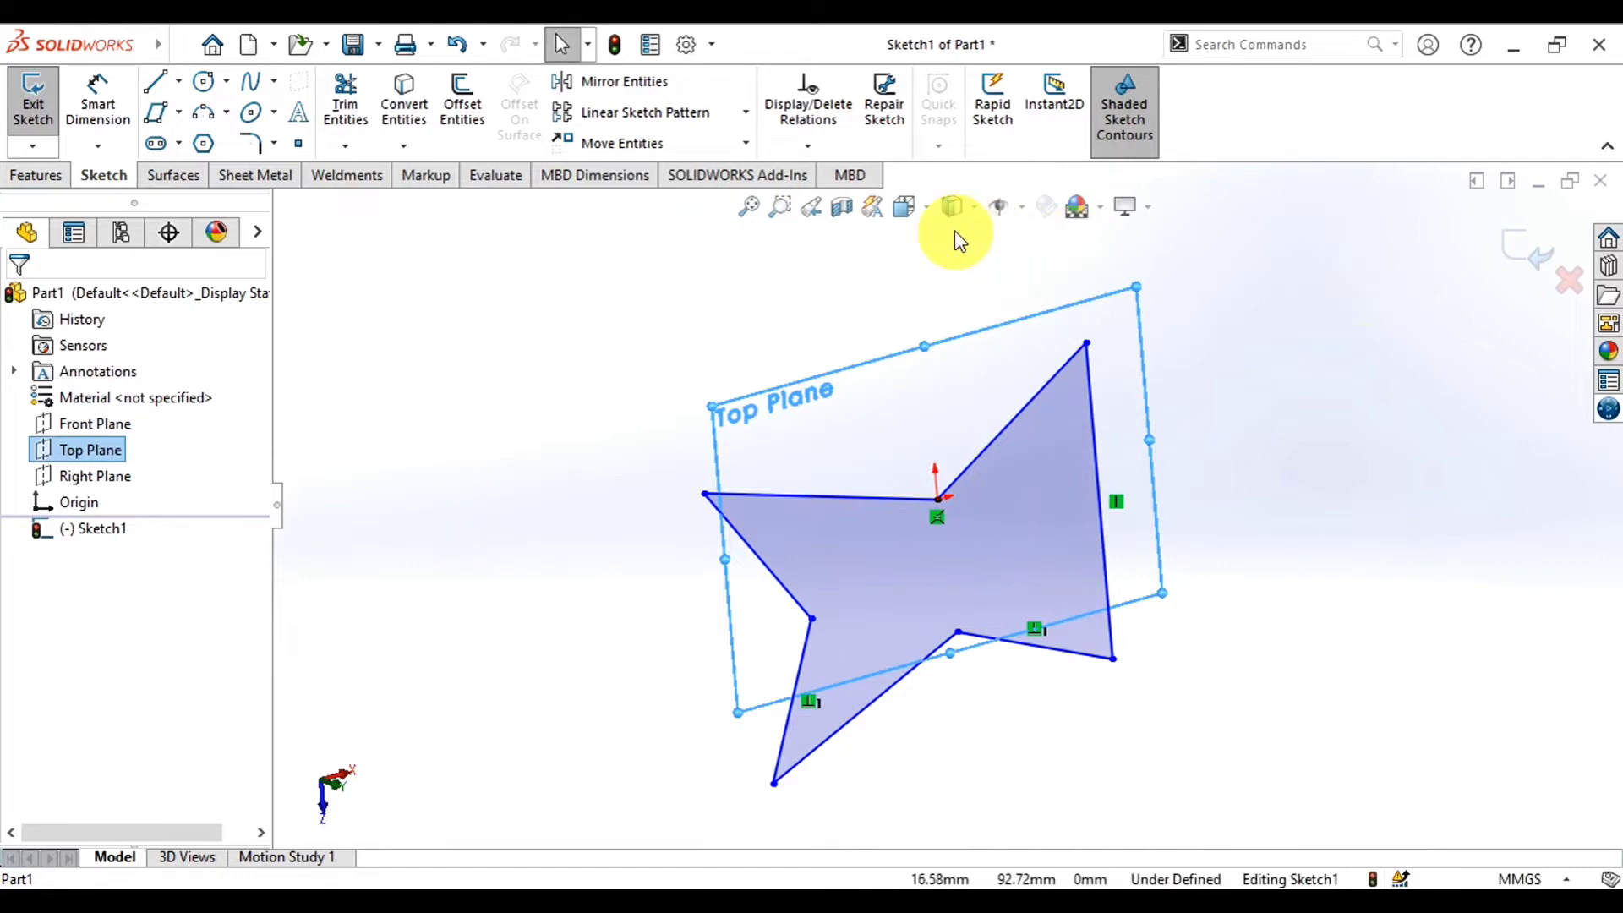
key(space)
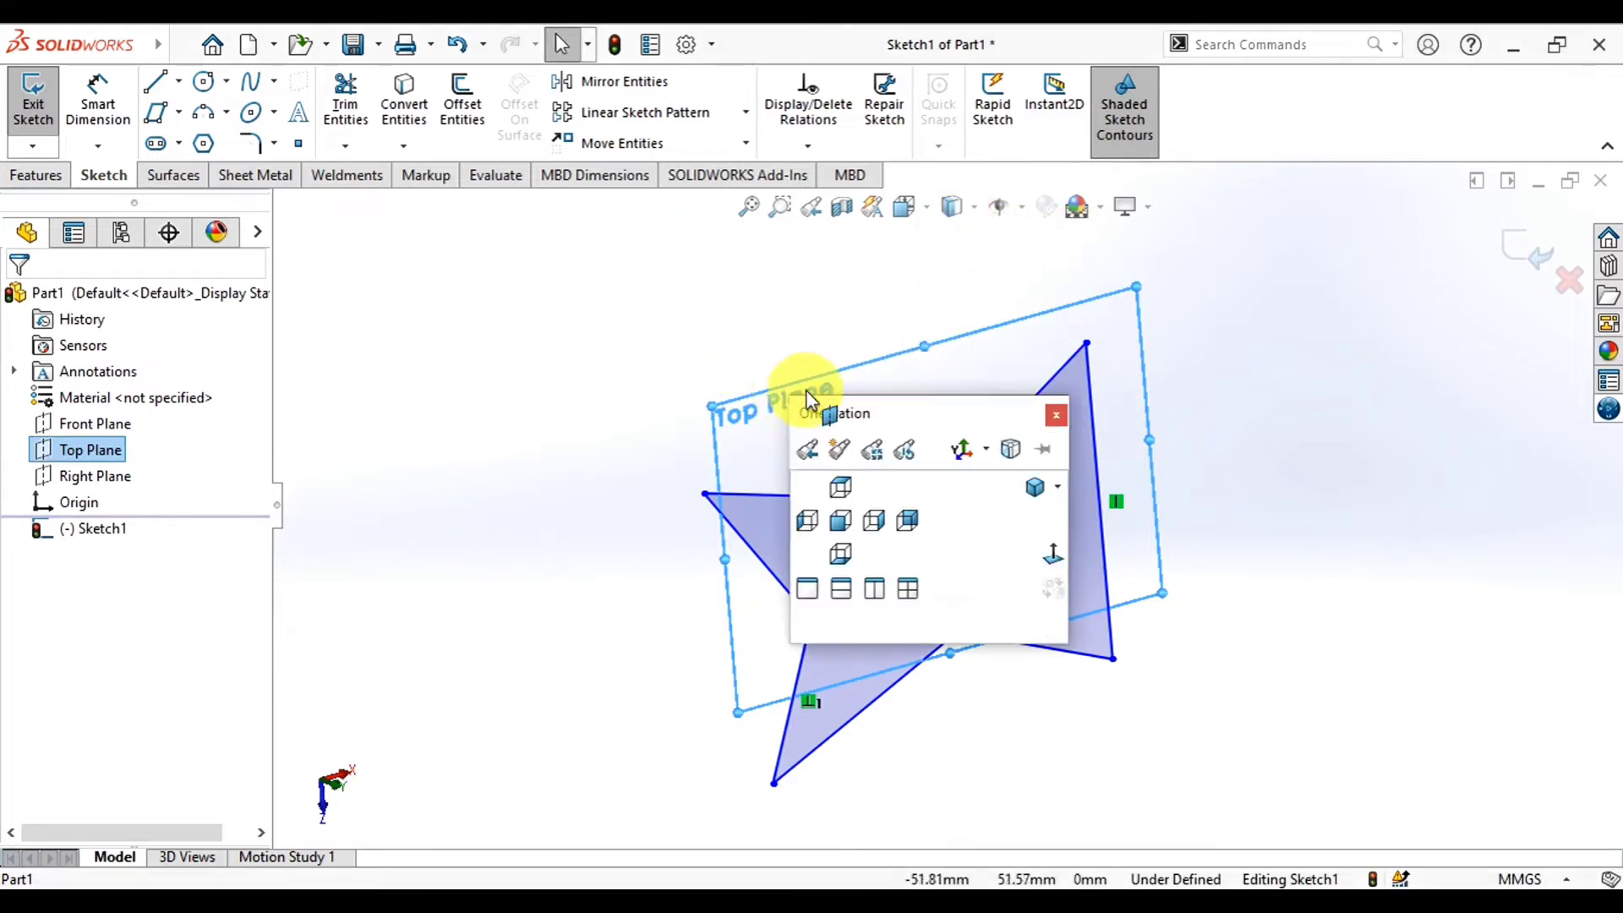
click(840, 490)
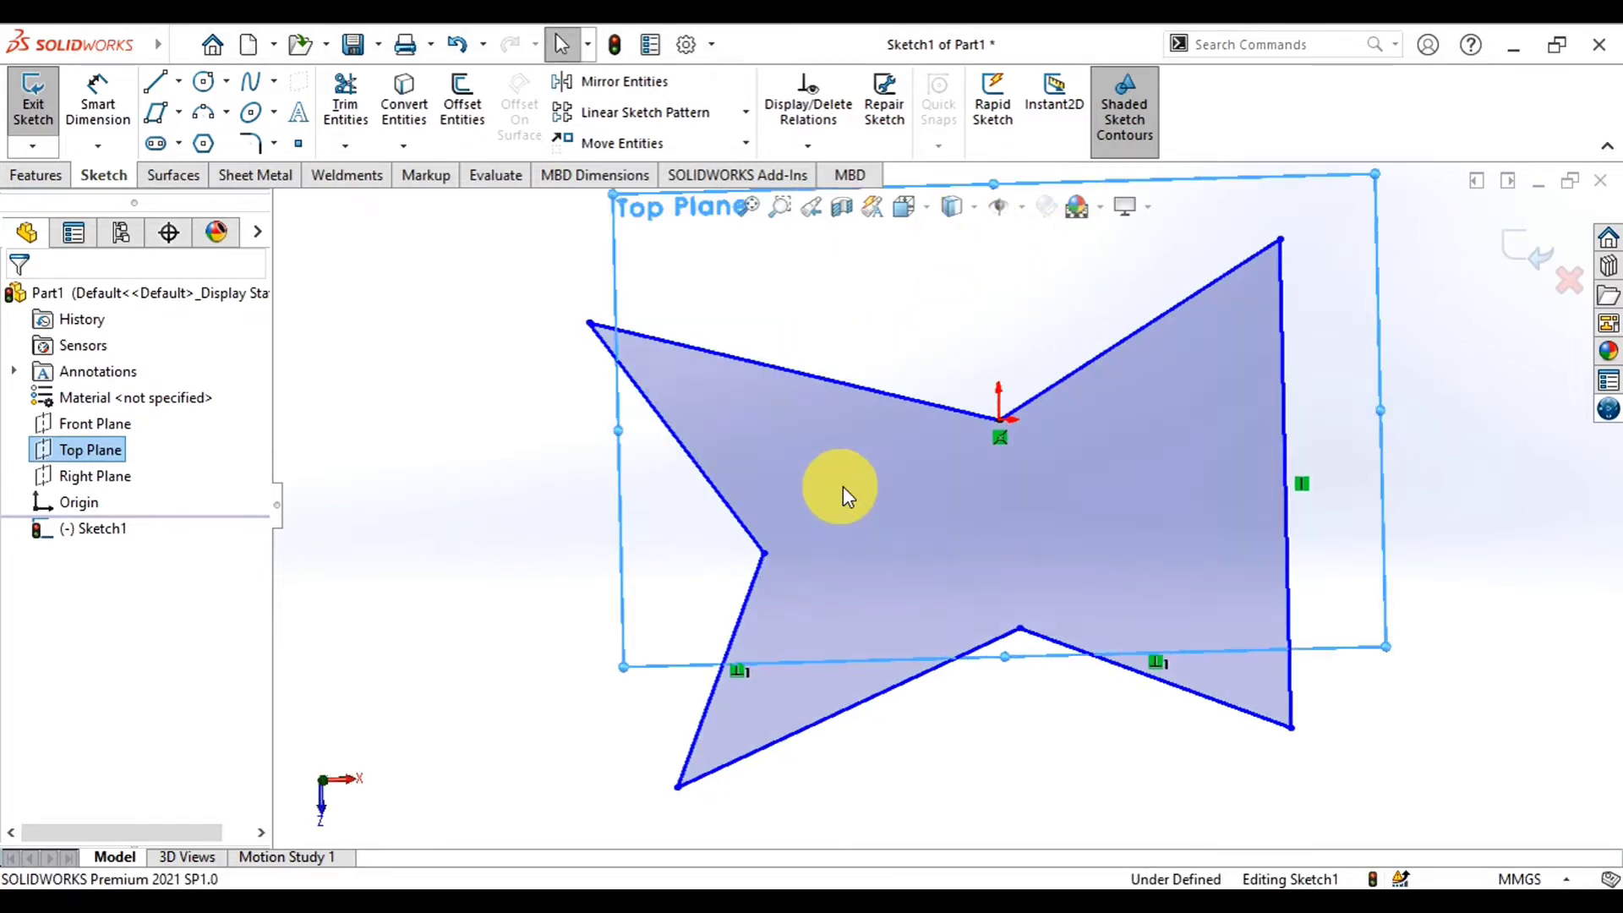
scroll(638, 568, down, 2)
scroll(644, 559, up, 5)
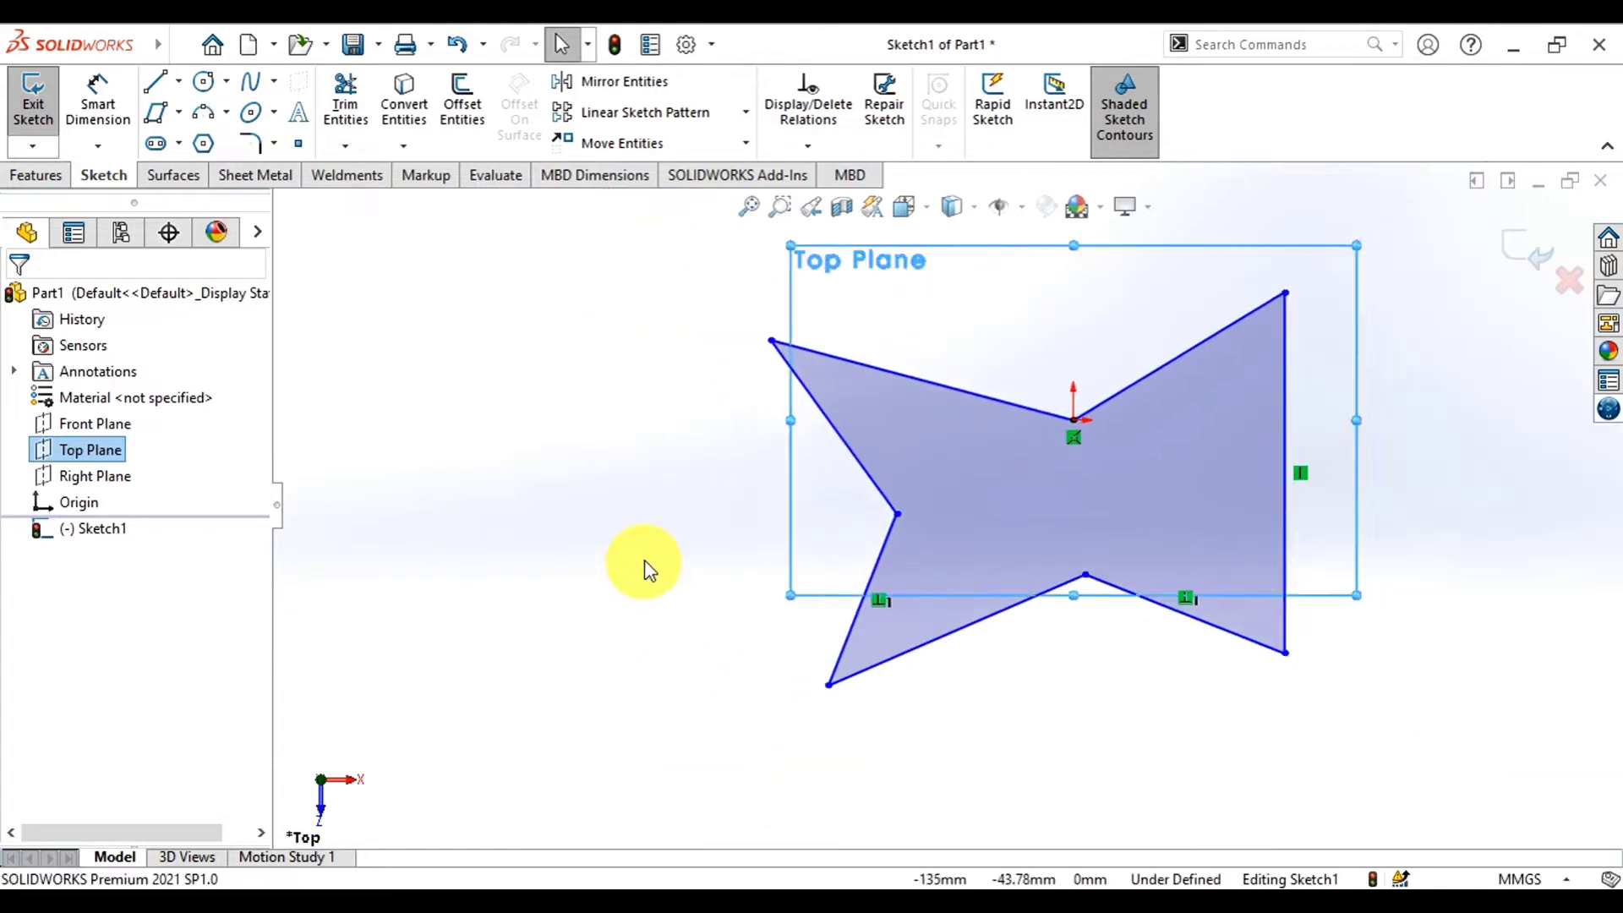
scroll(1049, 425, up, 1)
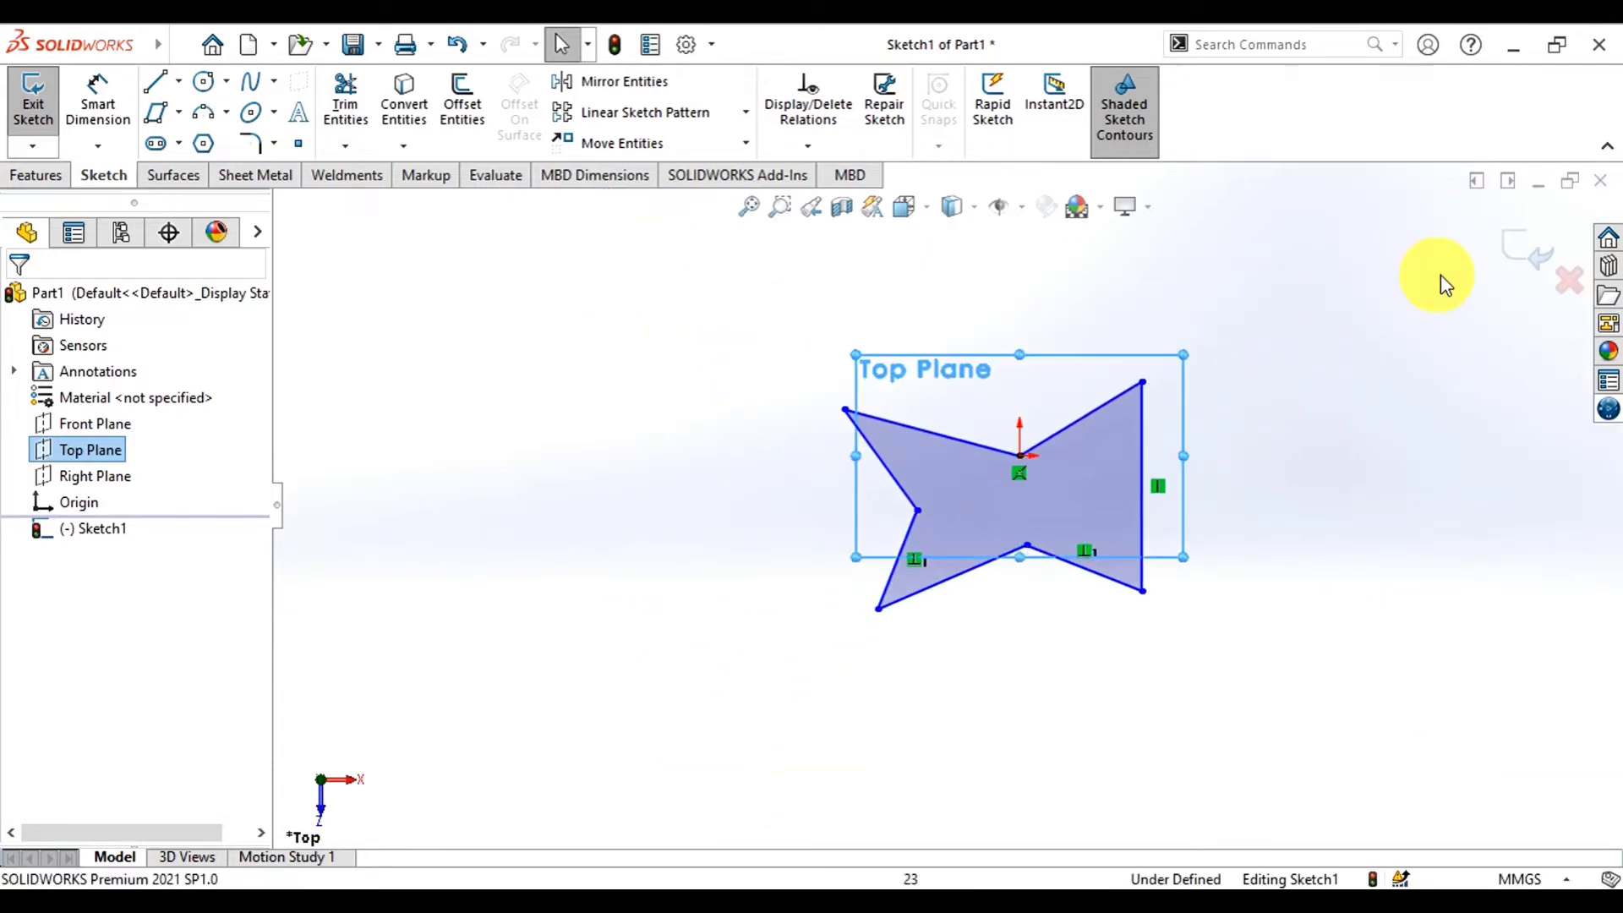
click(1517, 264)
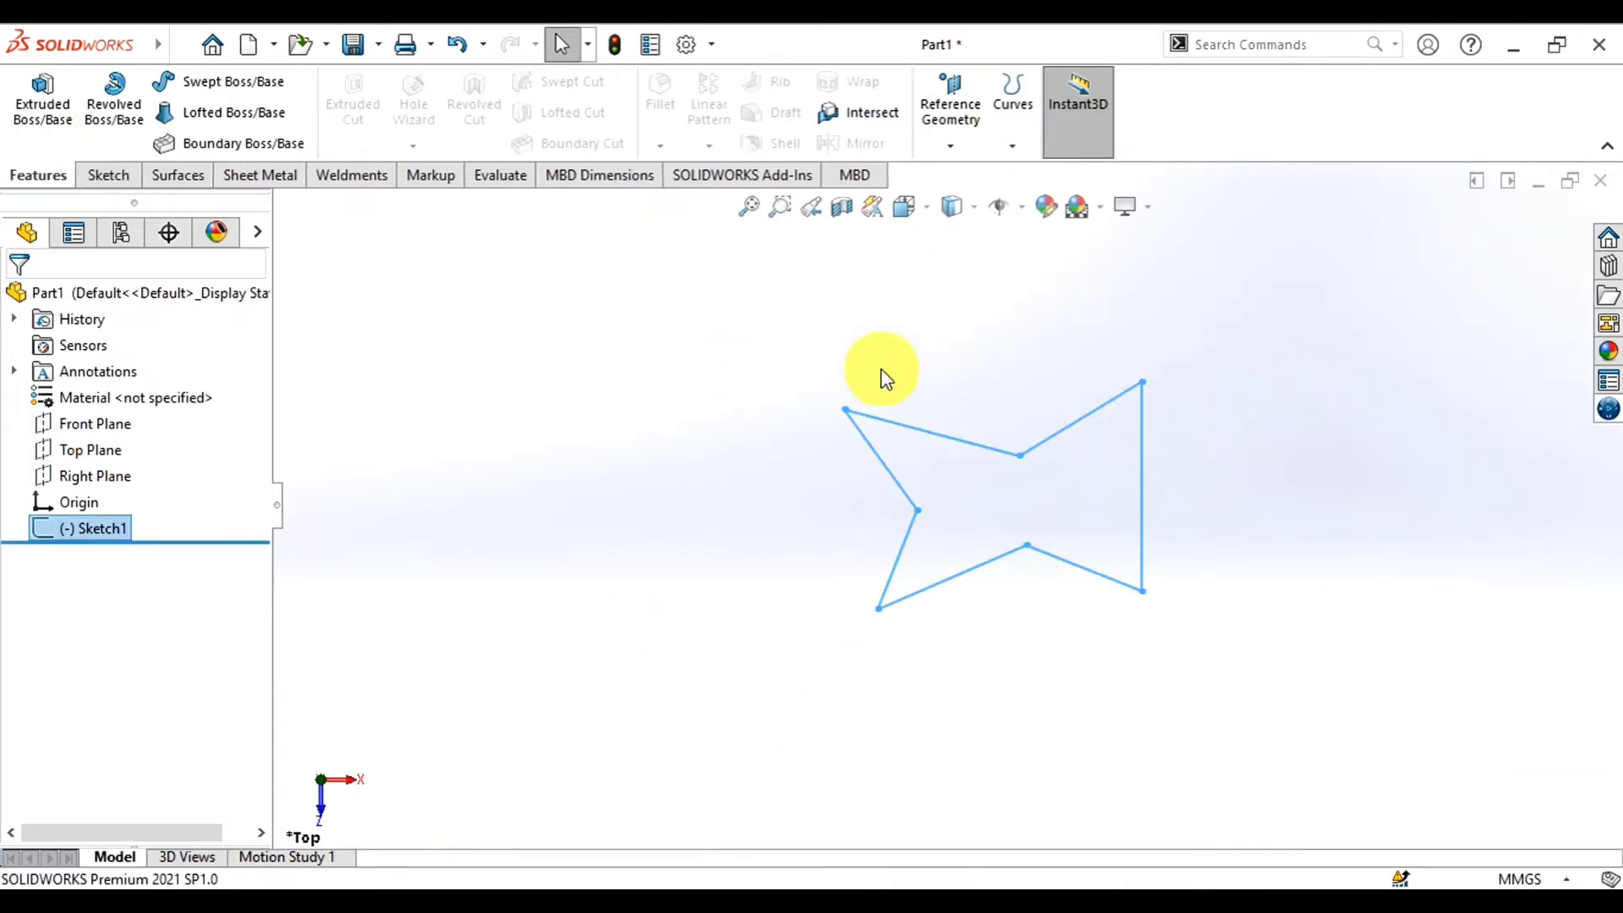
Create a reference plane parallel to the Top Plane at a 20 mm offset
click(951, 146)
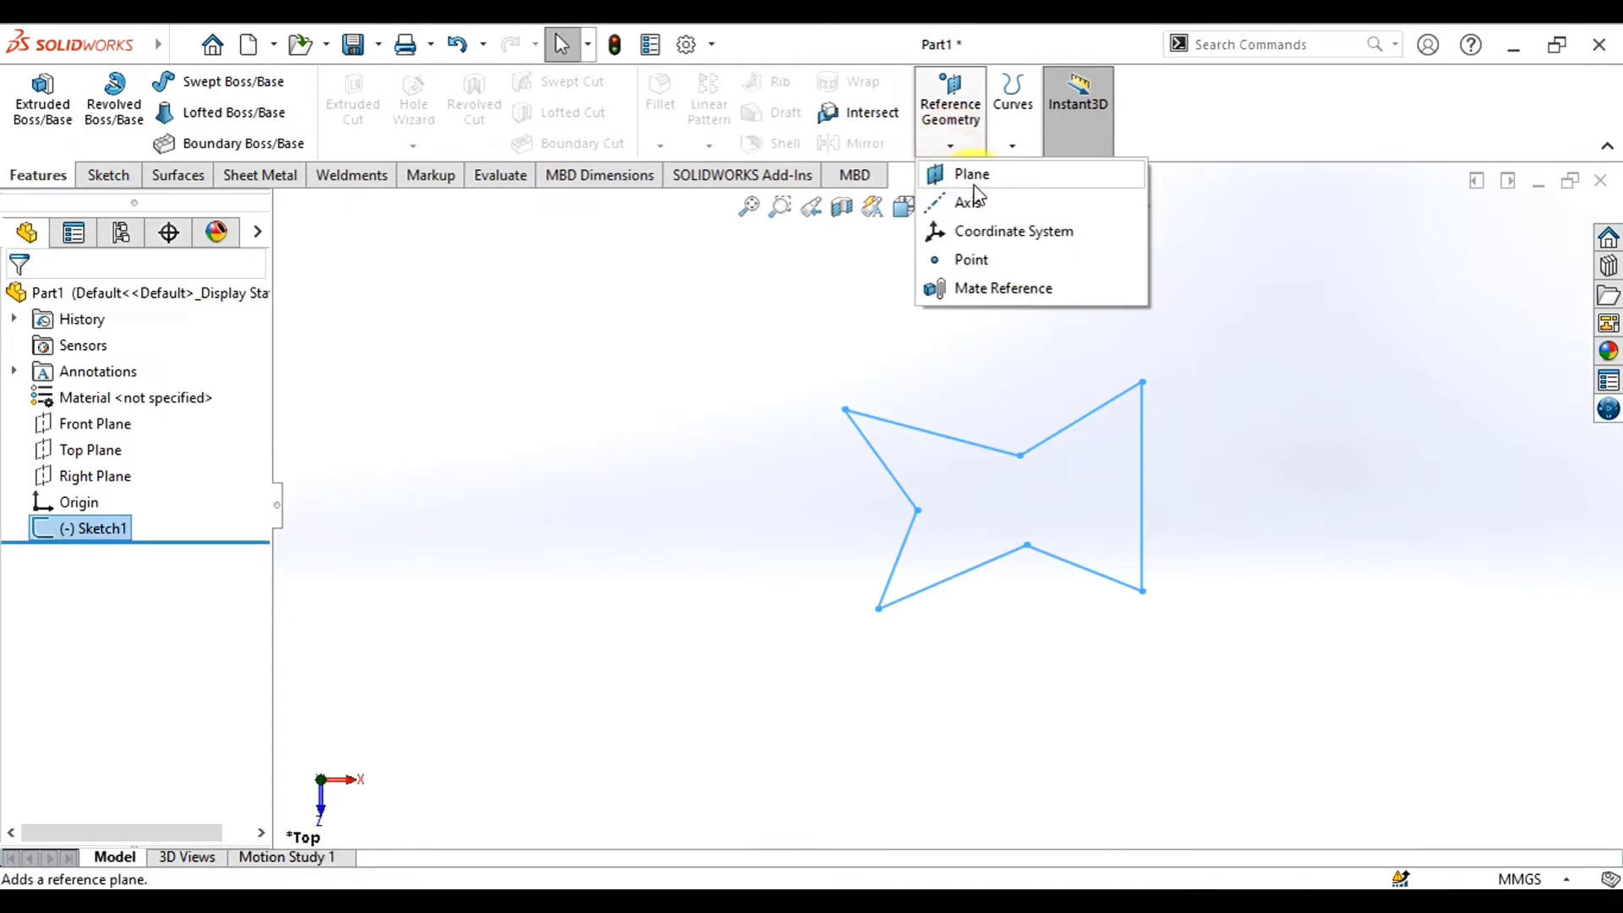
click(973, 179)
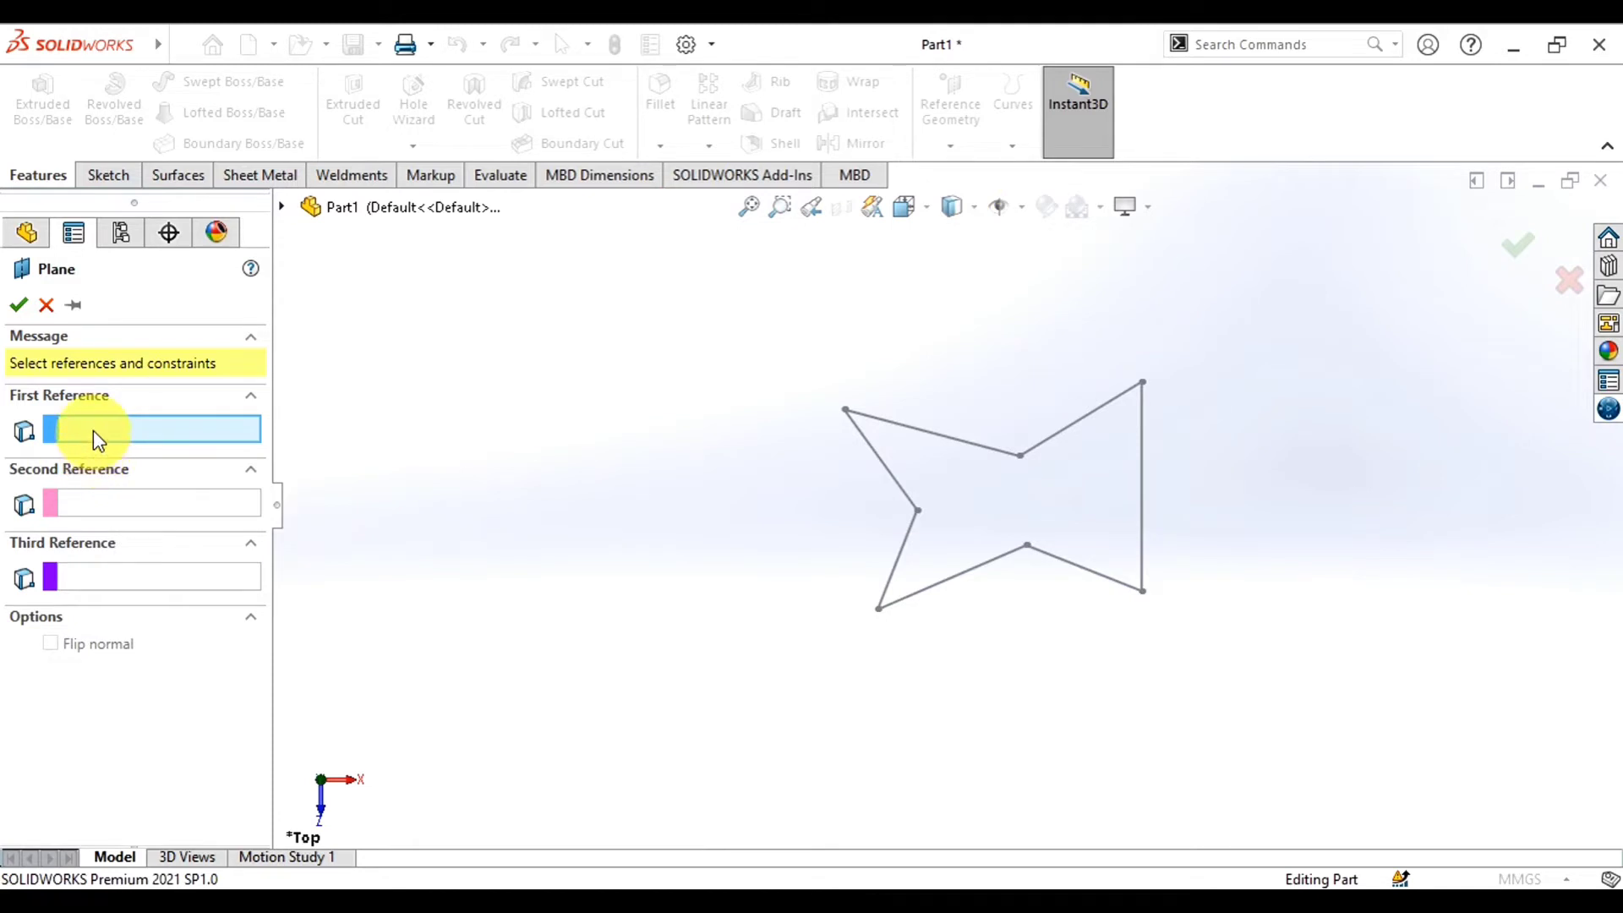
click(282, 207)
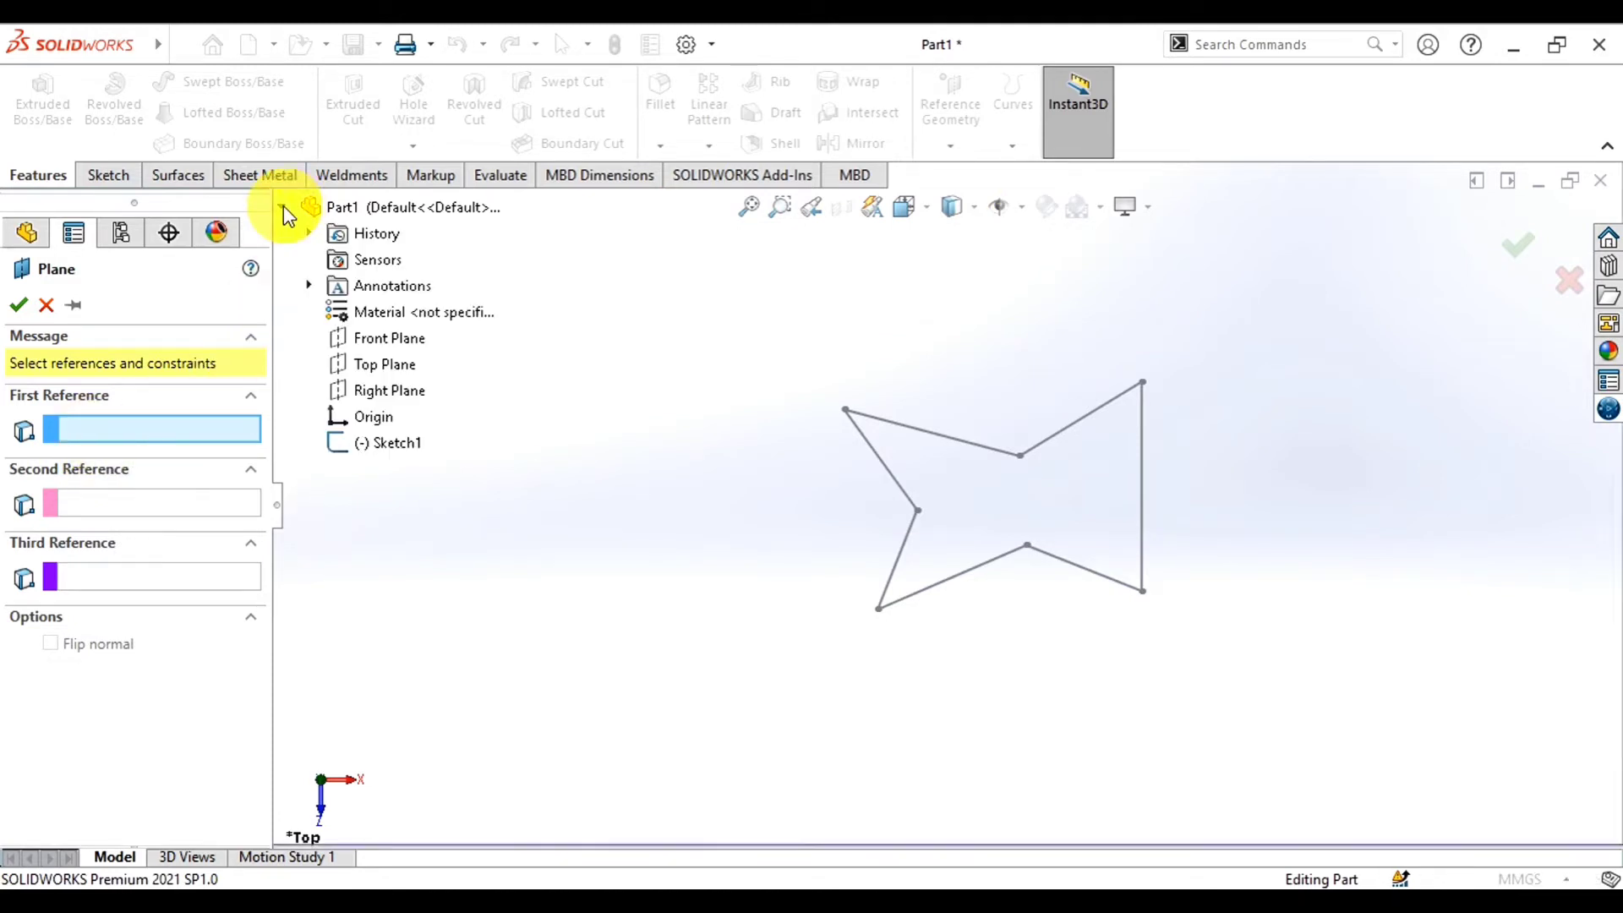
click(376, 363)
middle_drag(661, 569, 760, 611)
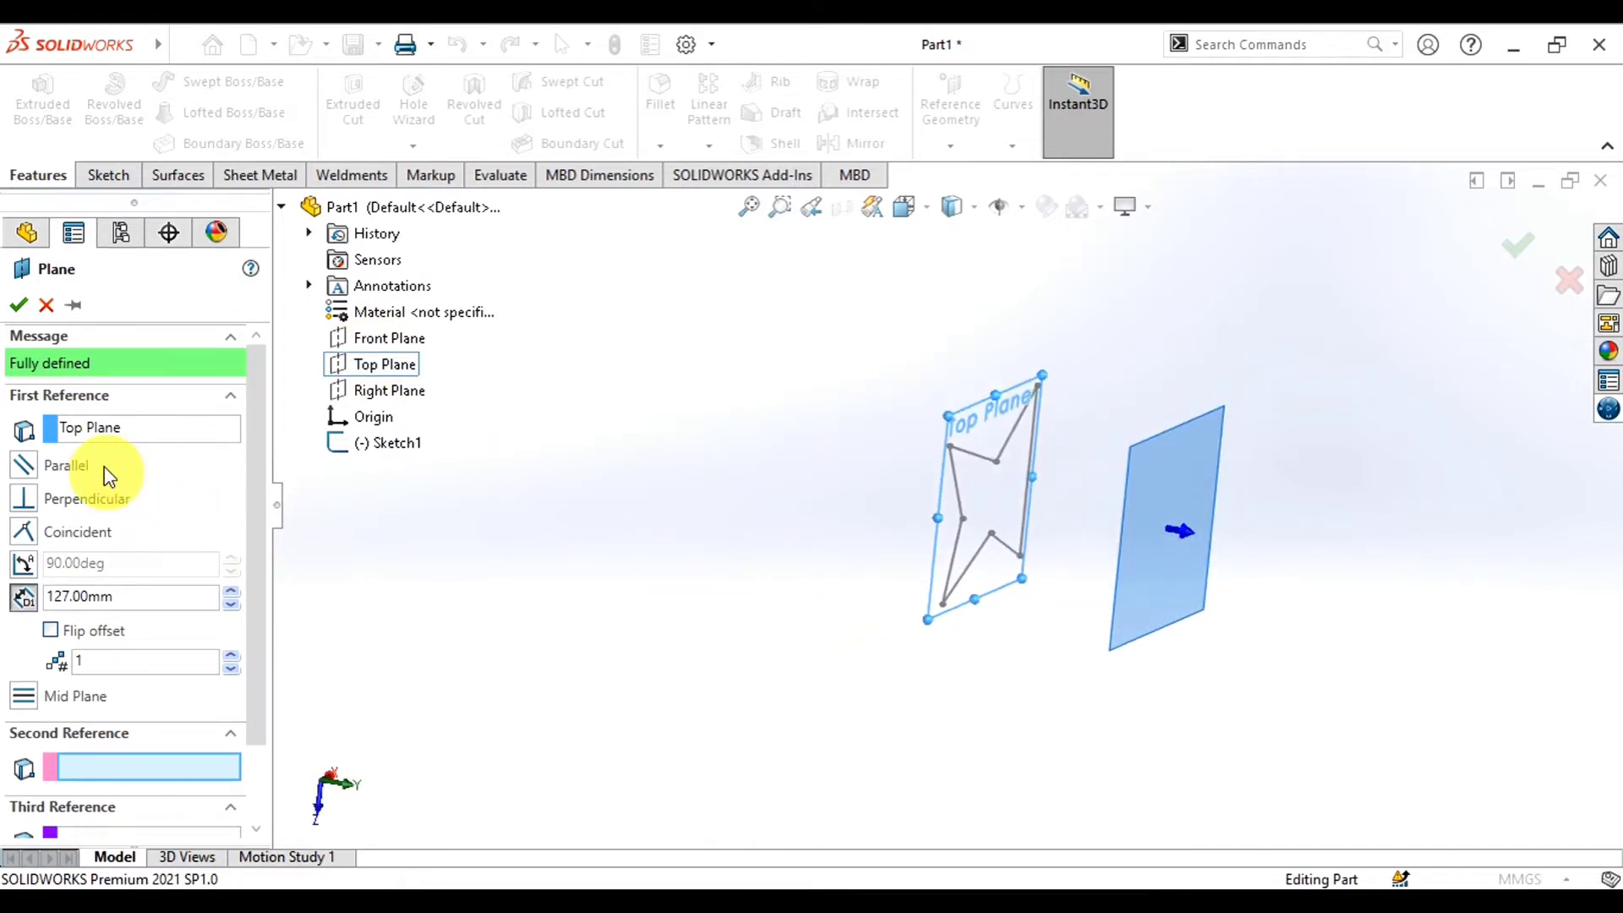
drag(139, 596, 10, 617)
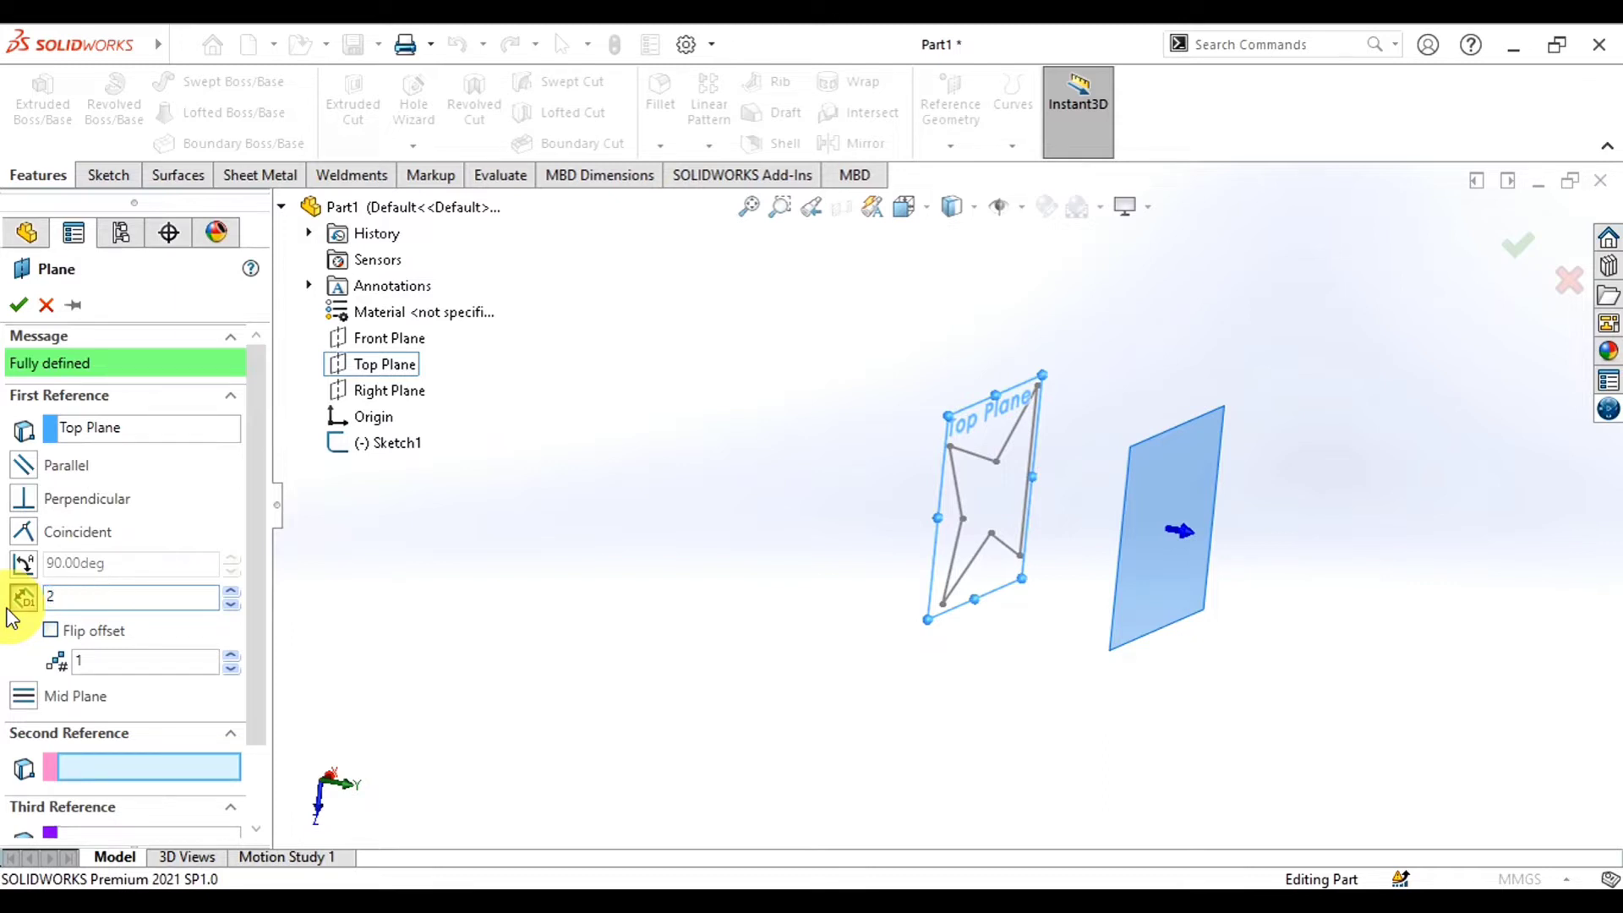
key(Return)
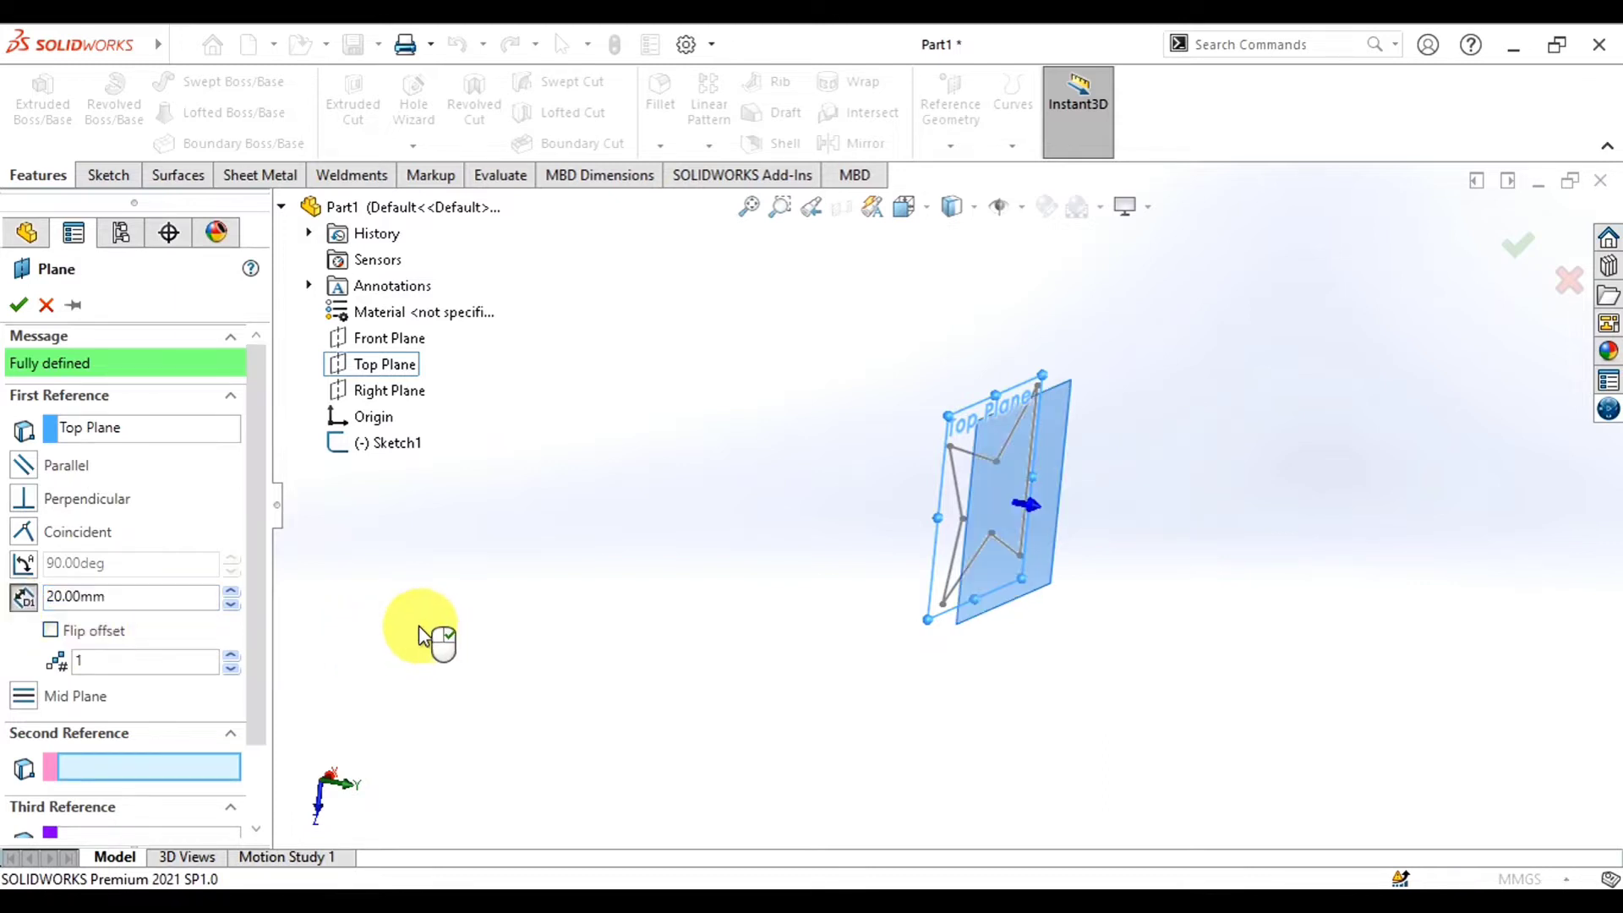
click(18, 305)
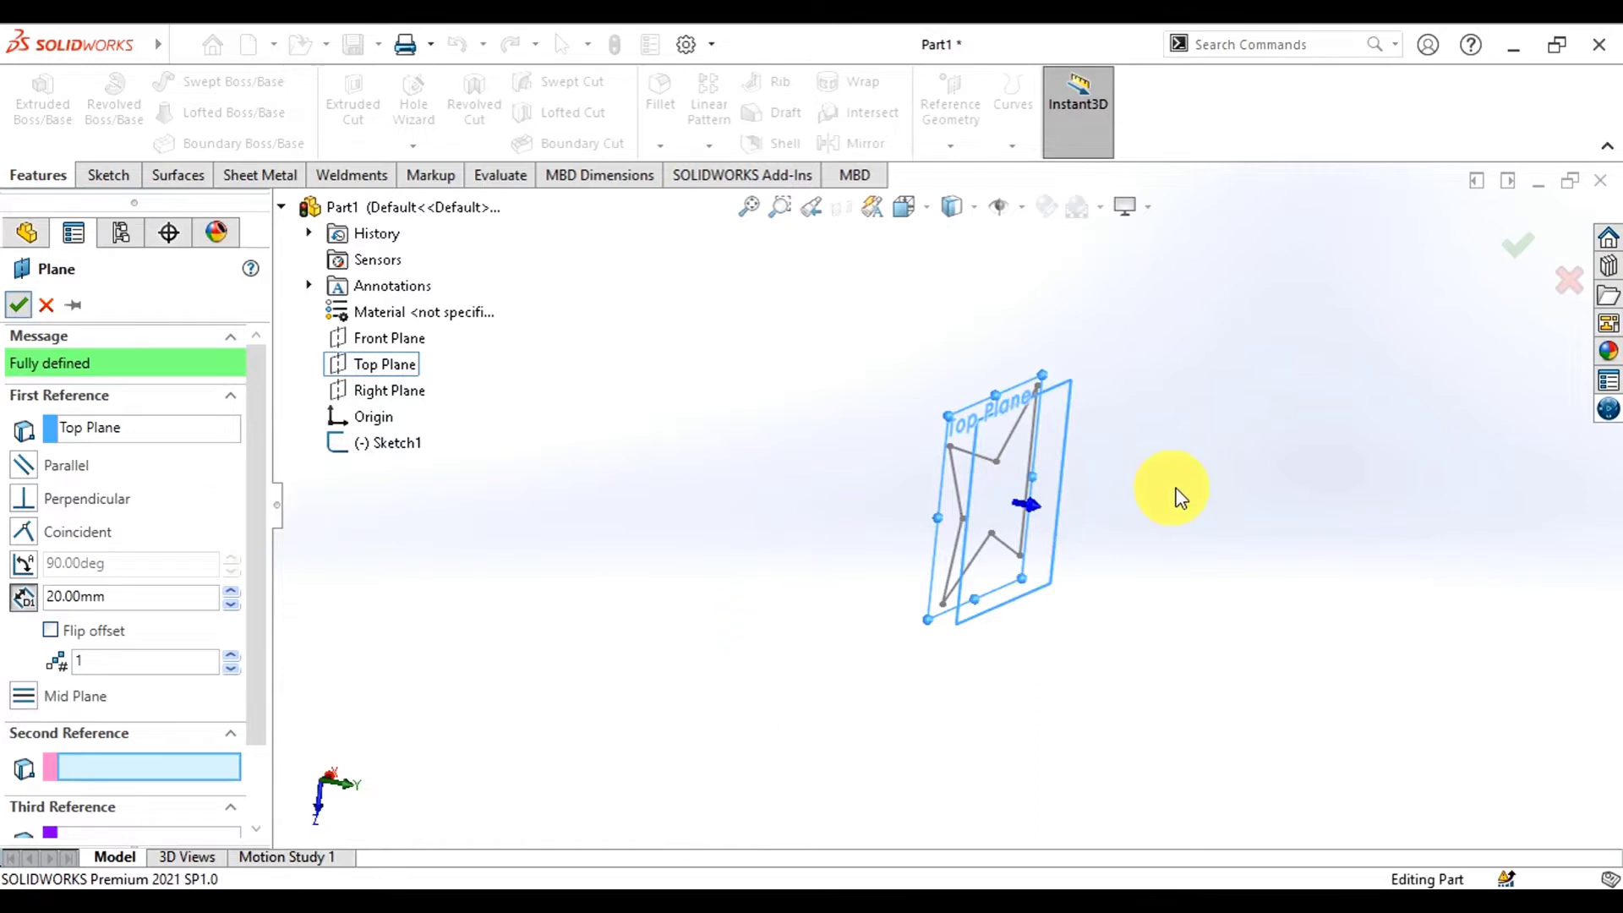
Open a new sketch on the offset reference plane
mouse_move(1206, 471)
middle_down()
mouse_move(1250, 511)
mouse_move(1205, 543)
mouse_move(1209, 572)
mouse_move(1025, 469)
mouse_move(873, 522)
mouse_move(876, 602)
middle_up()
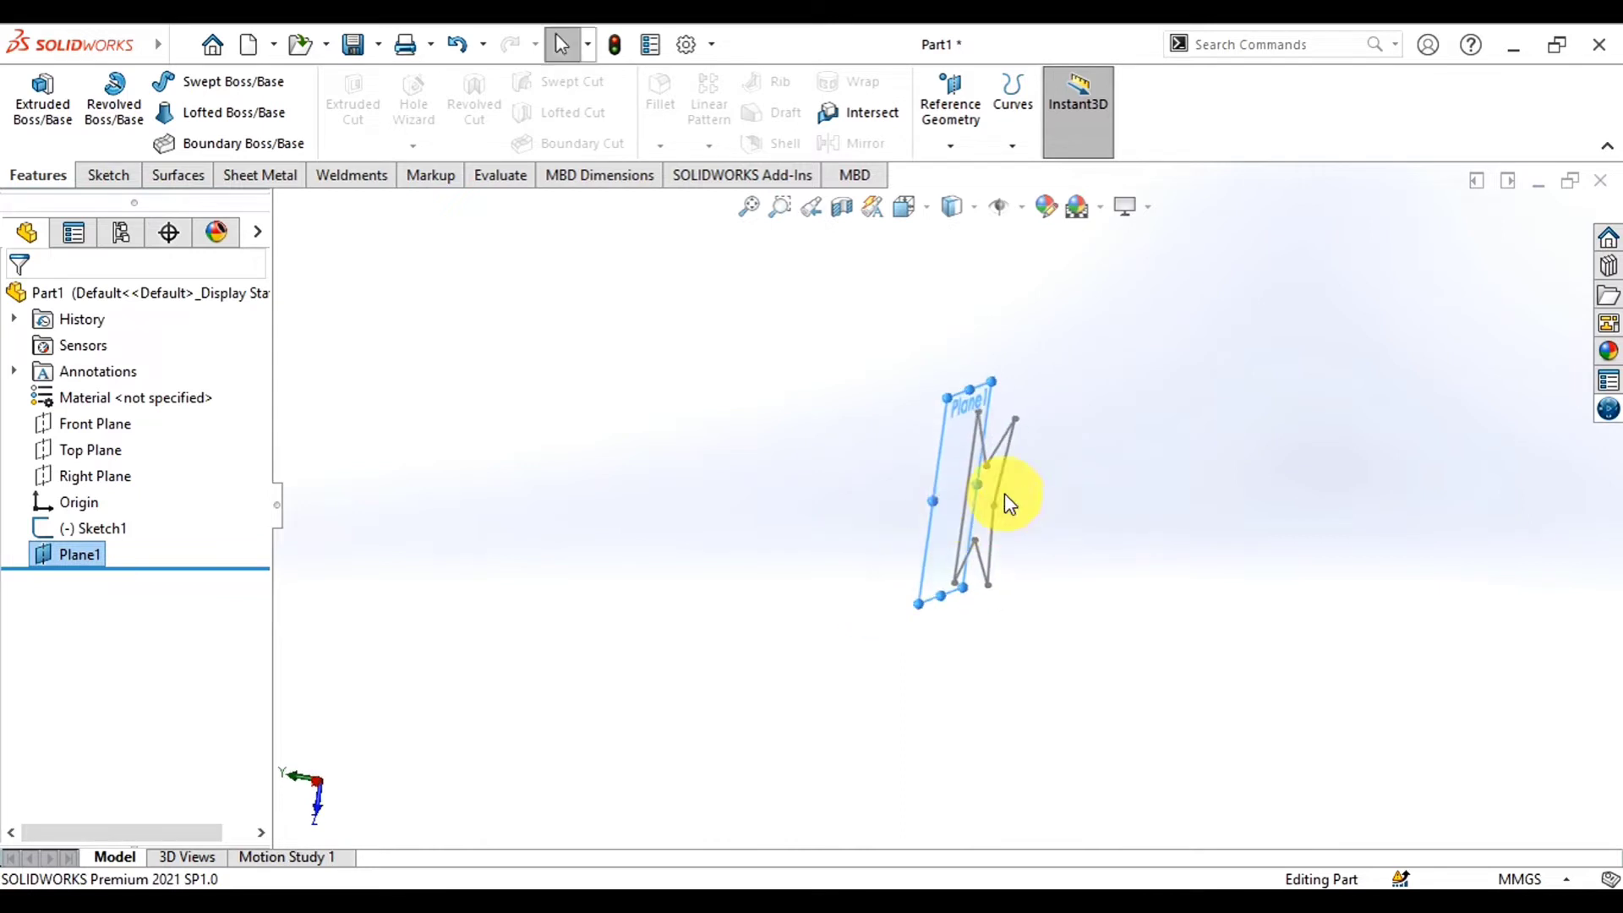
middle_drag(876, 509, 1008, 502)
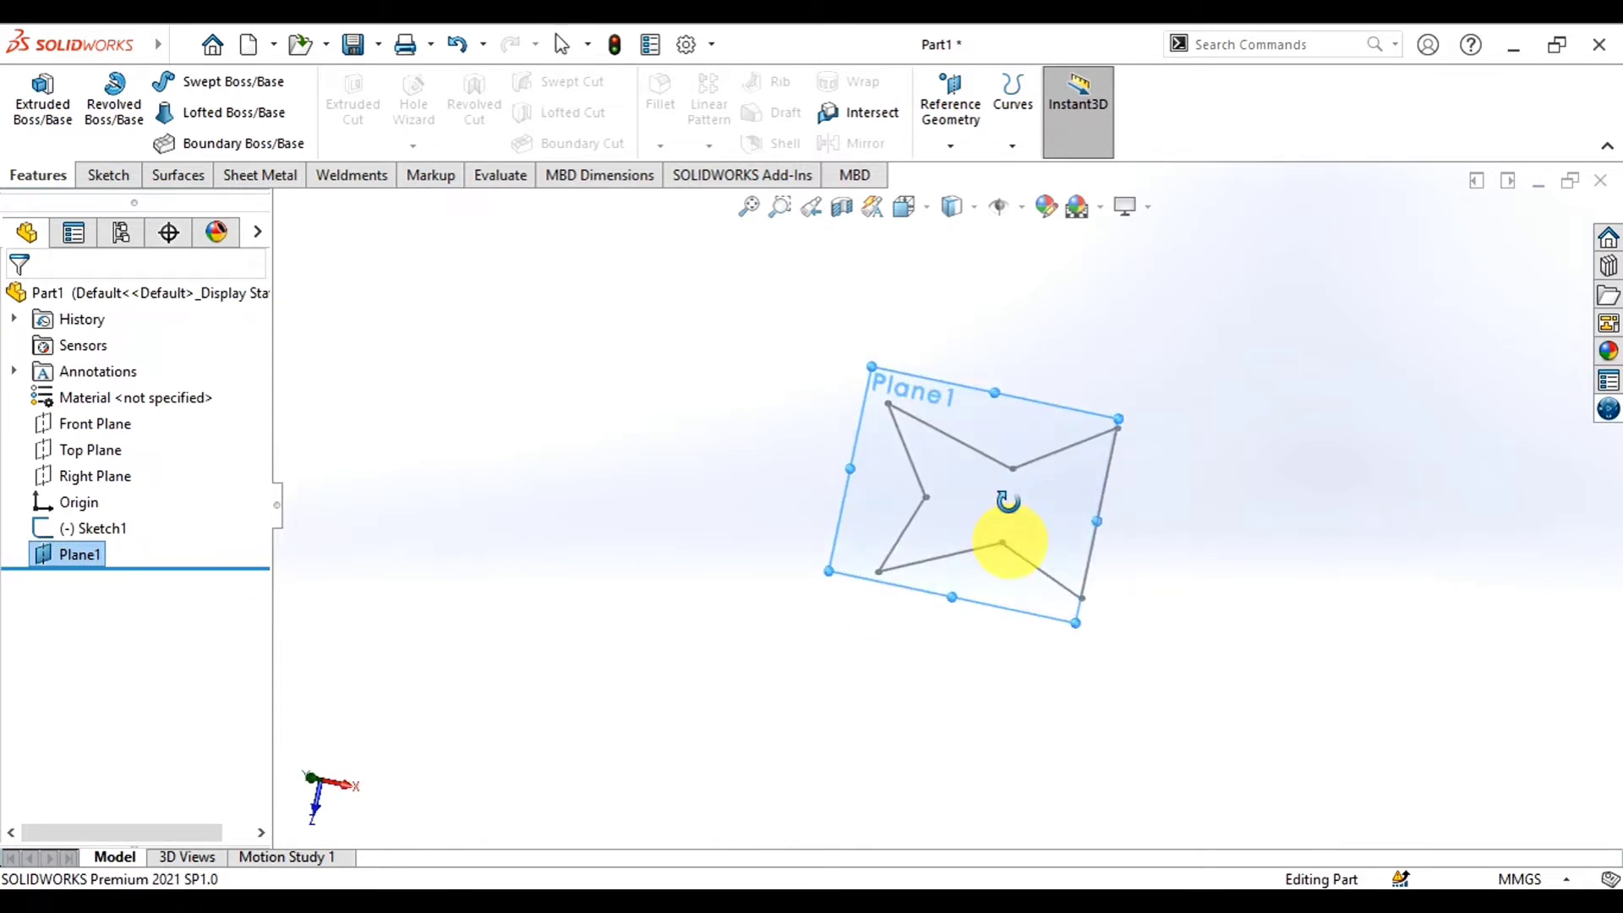
right_click(1032, 413)
click(1085, 379)
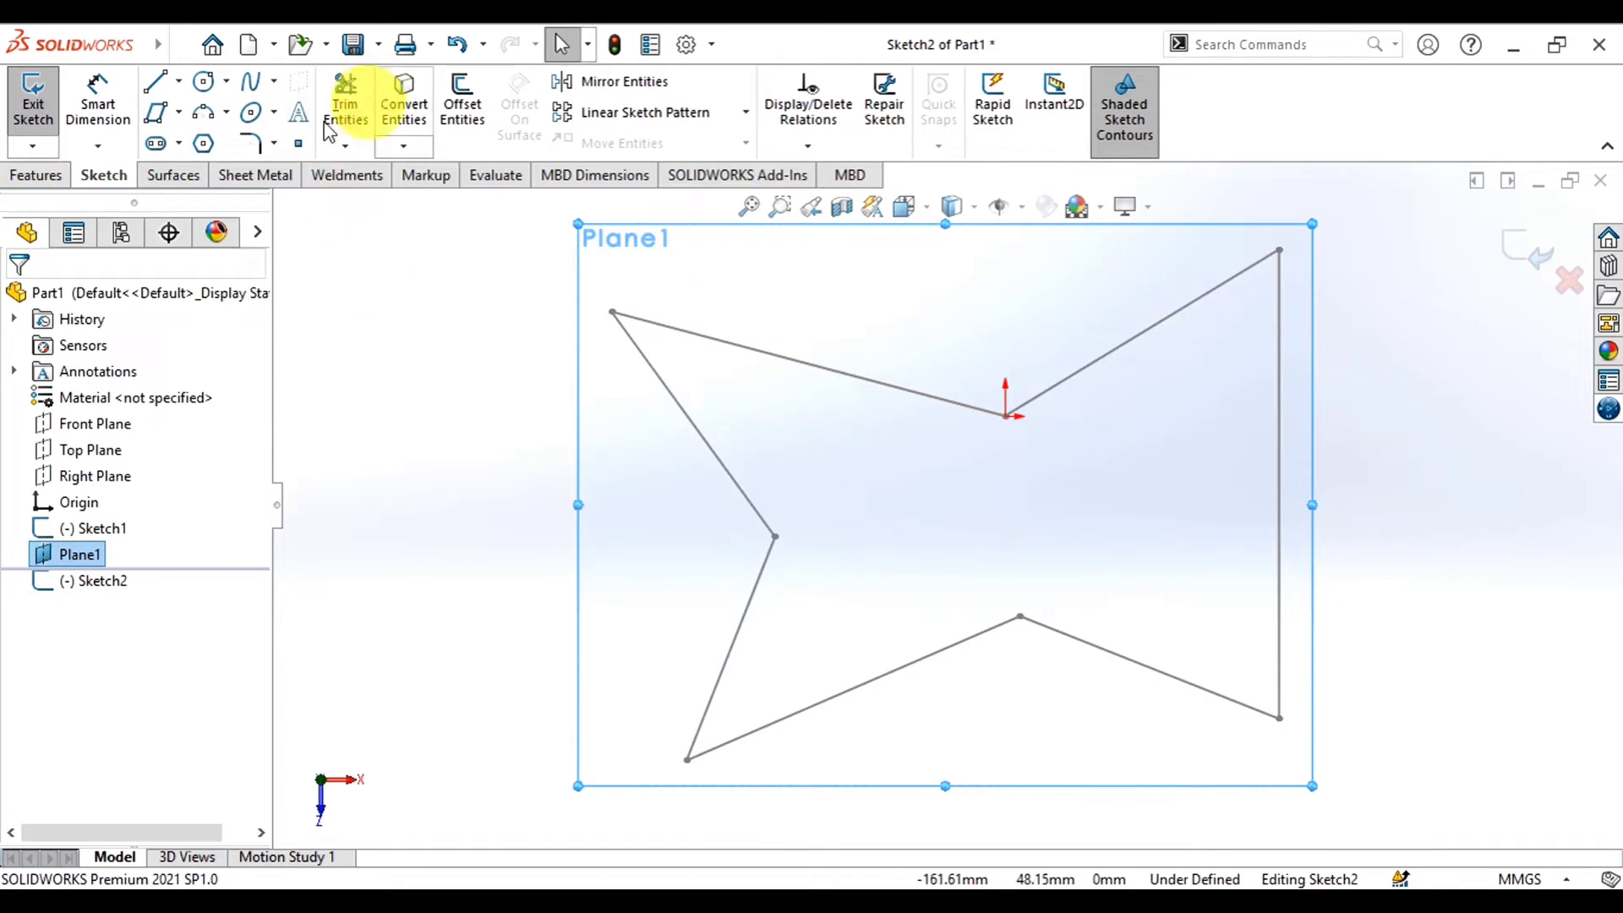
click(1006, 416)
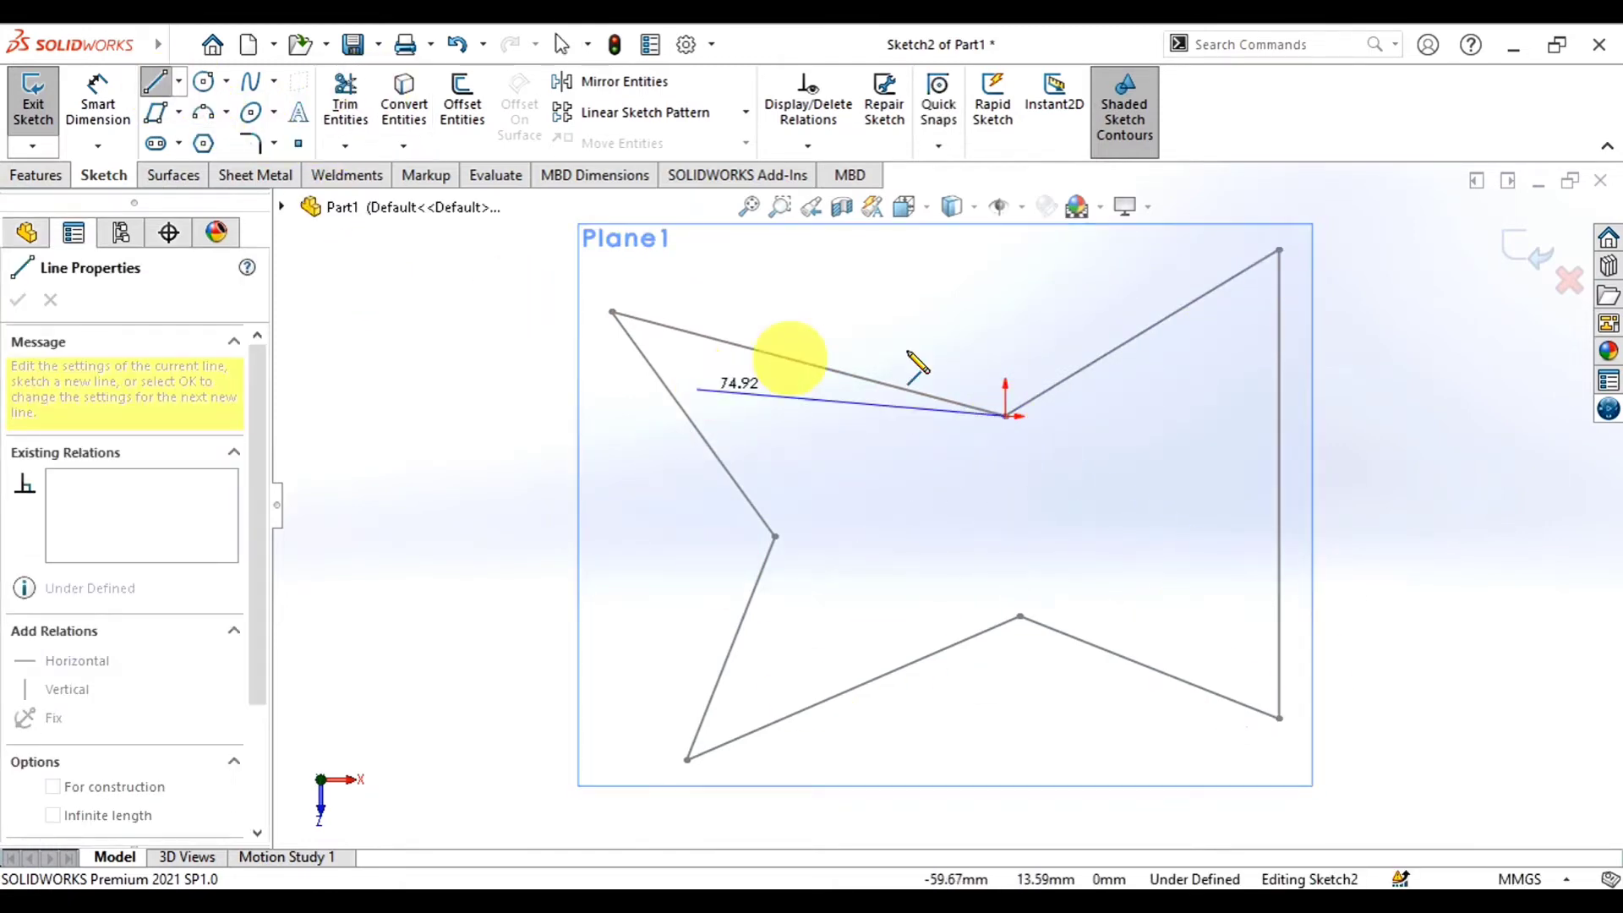
key(Escape)
key(Escape)
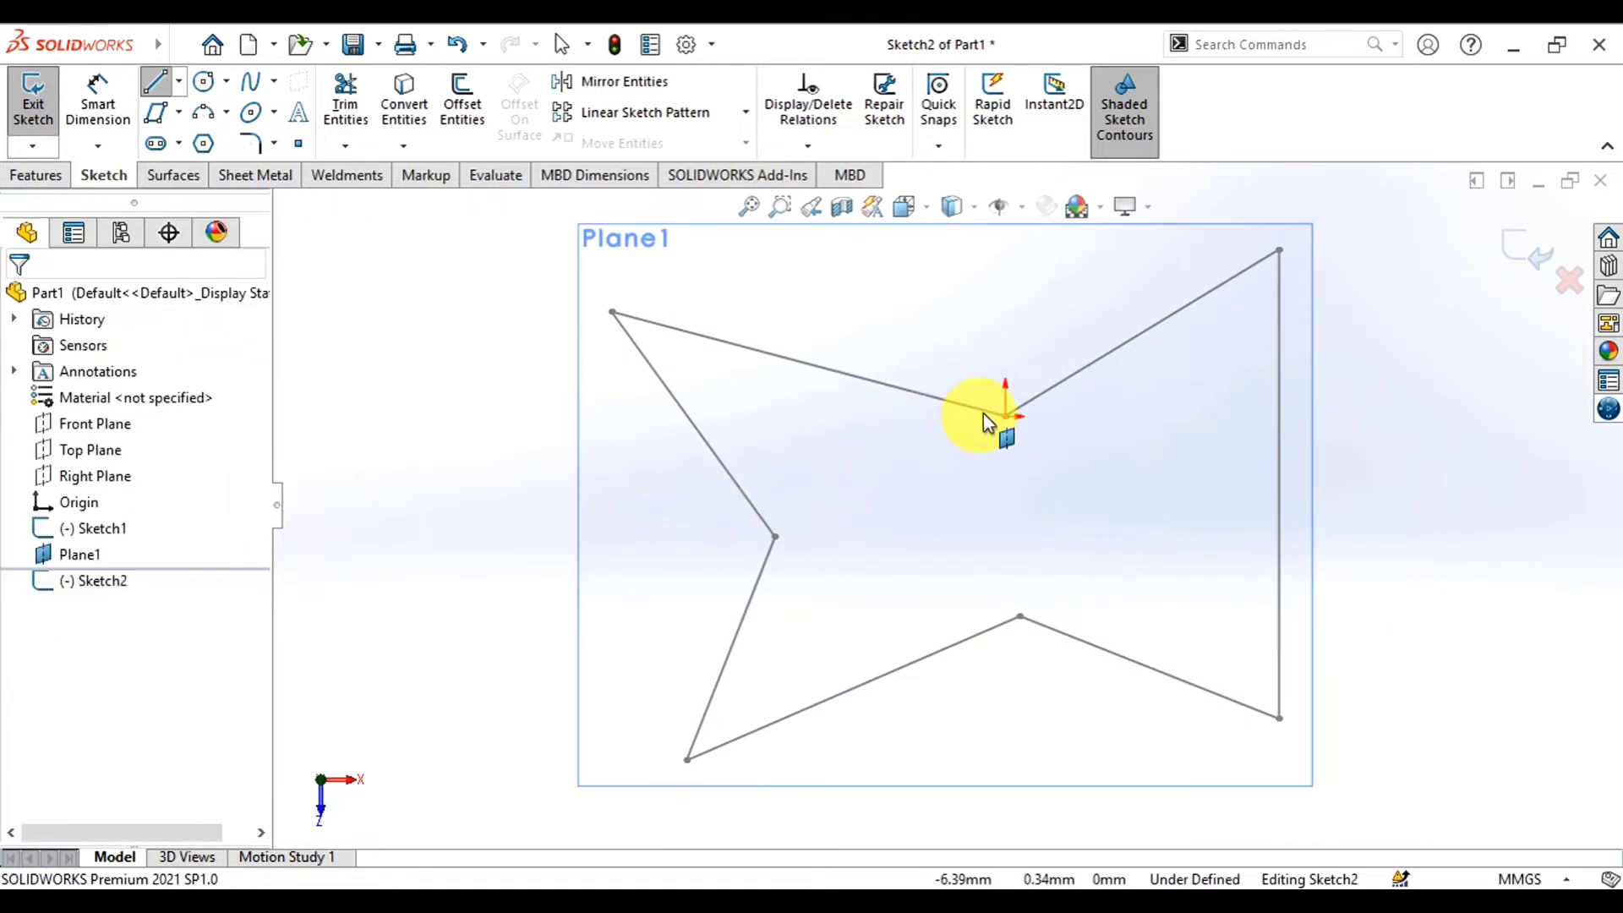
Convert all seven edges of the star-like Top Plane profile into the sketch on Plane1 with Convert Entities, and exit the sketch
scroll(1004, 416, up, 3)
mouse_move(1244, 295)
mouse_down()
mouse_move(1141, 417)
mouse_move(608, 732)
mouse_up()
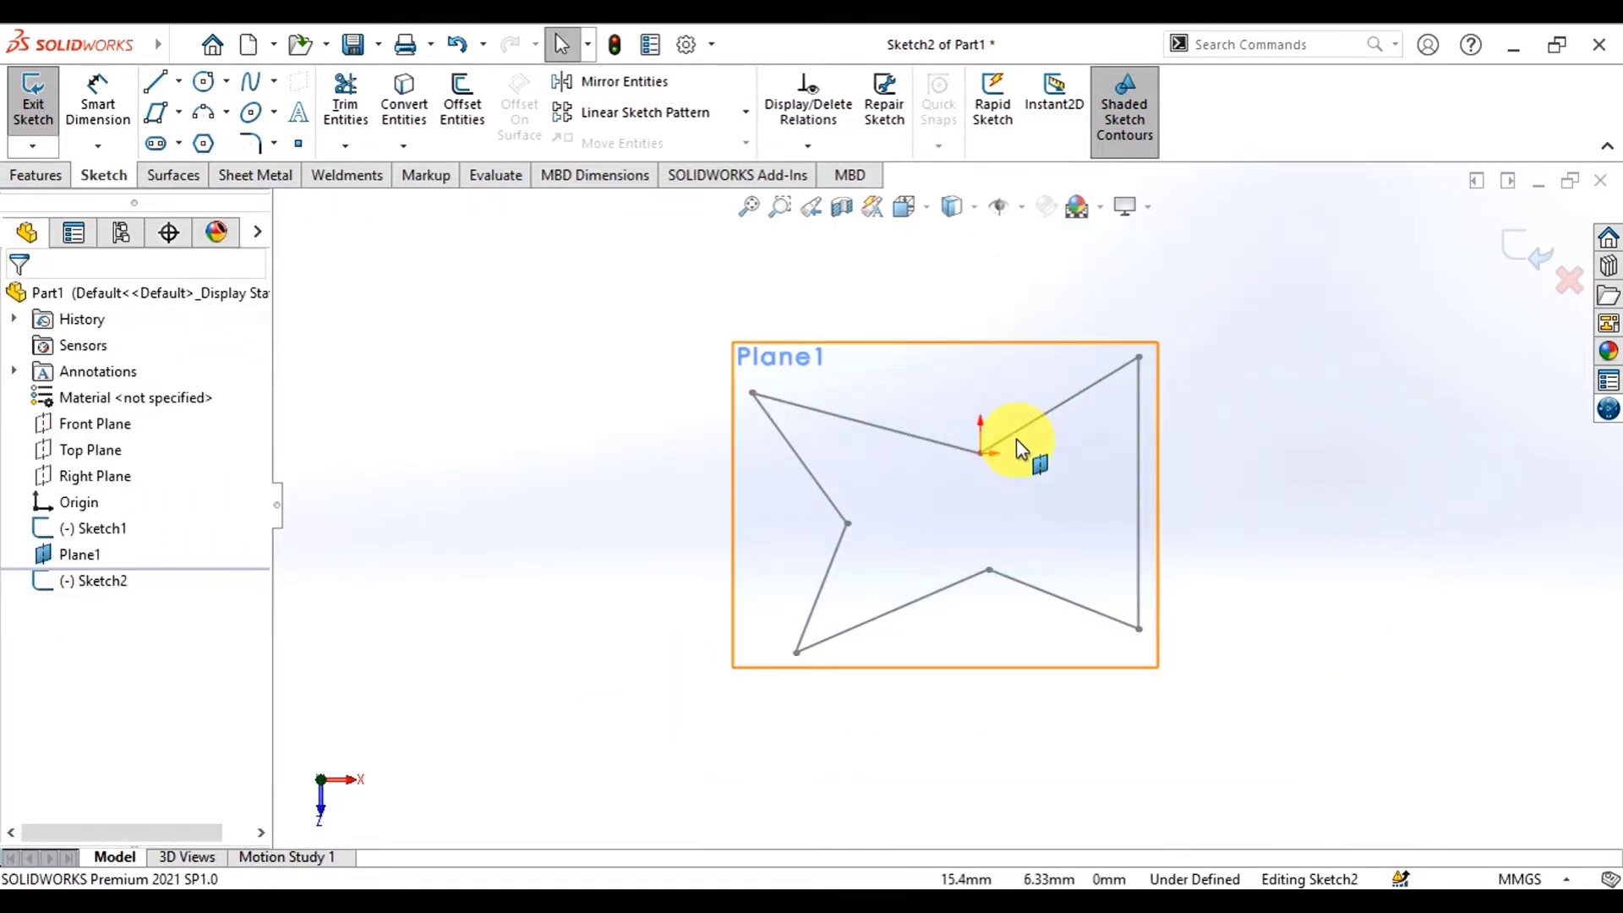
click(409, 106)
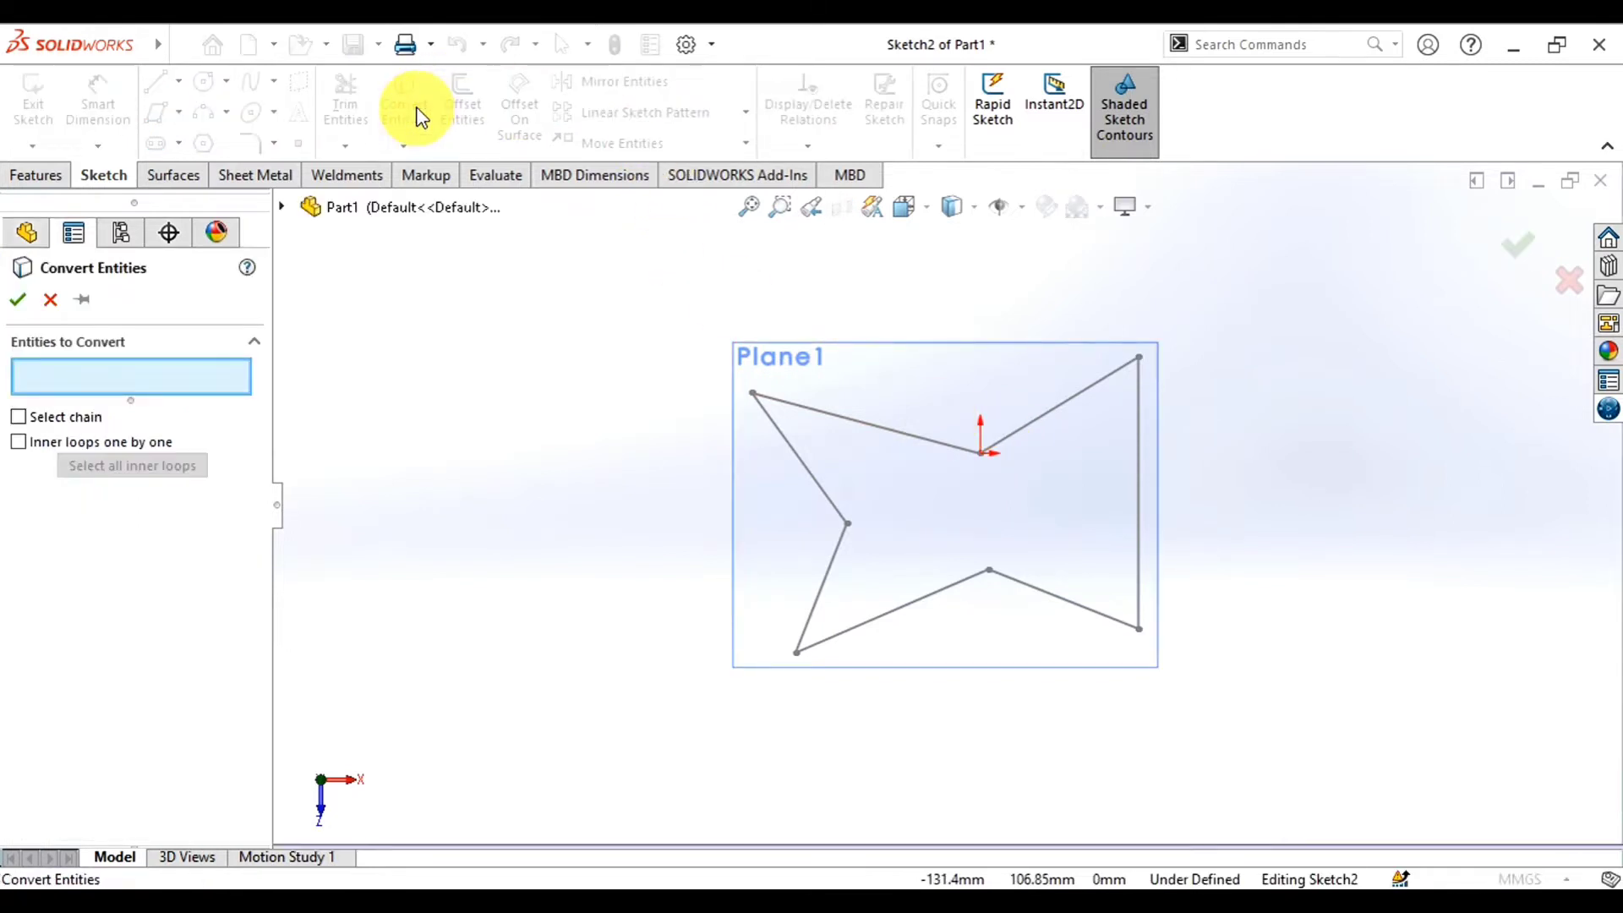
click(1075, 409)
click(1135, 438)
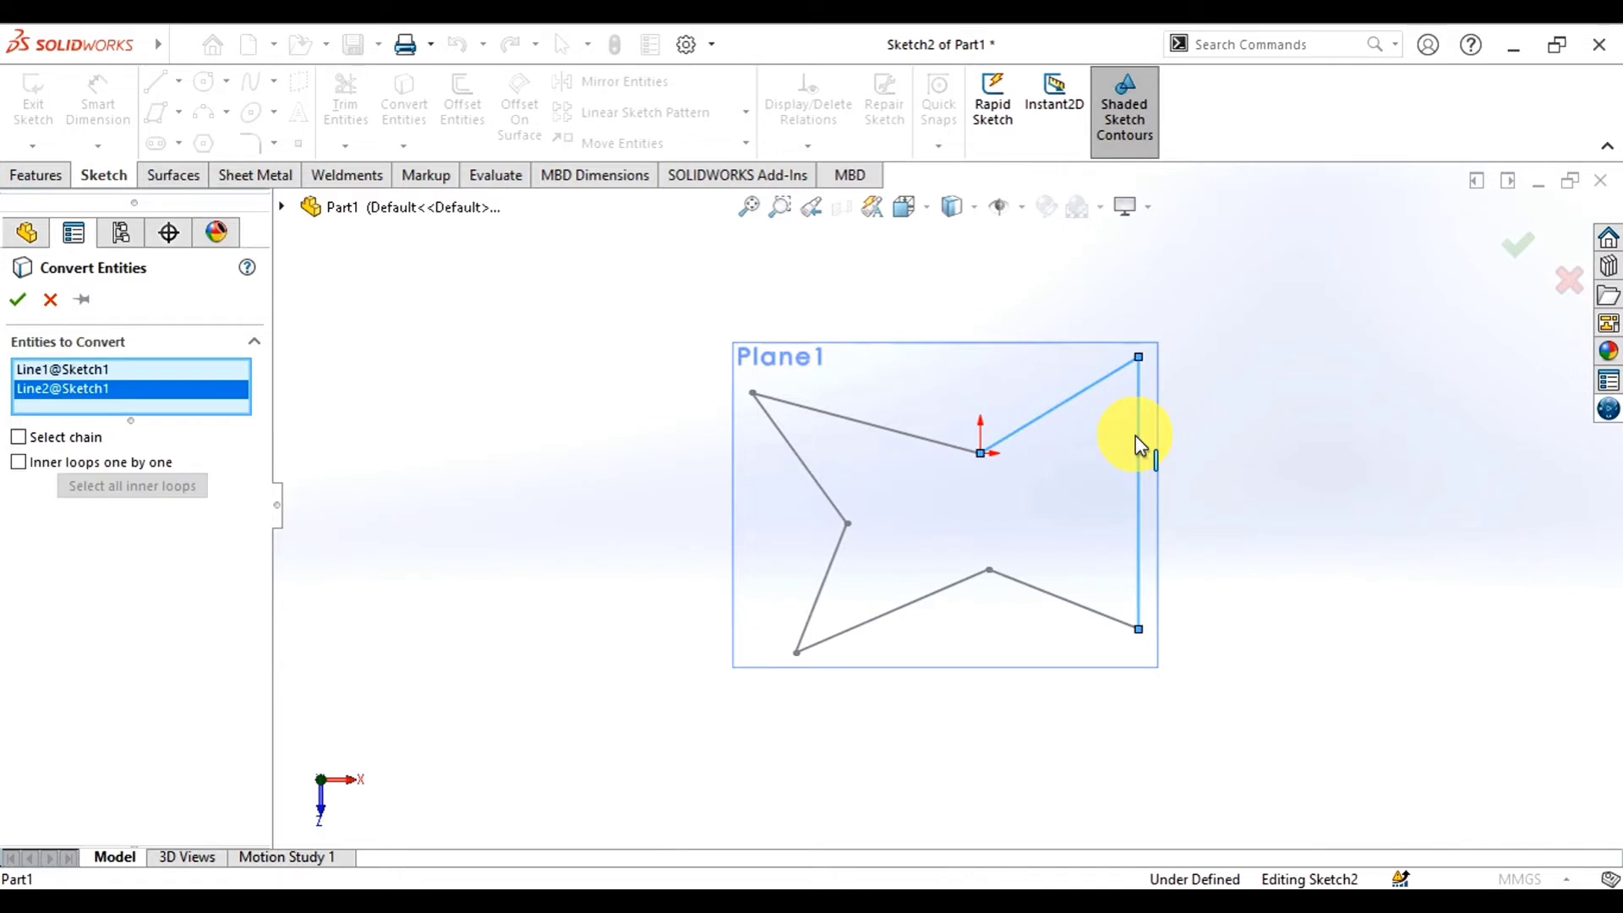
click(1057, 591)
click(960, 585)
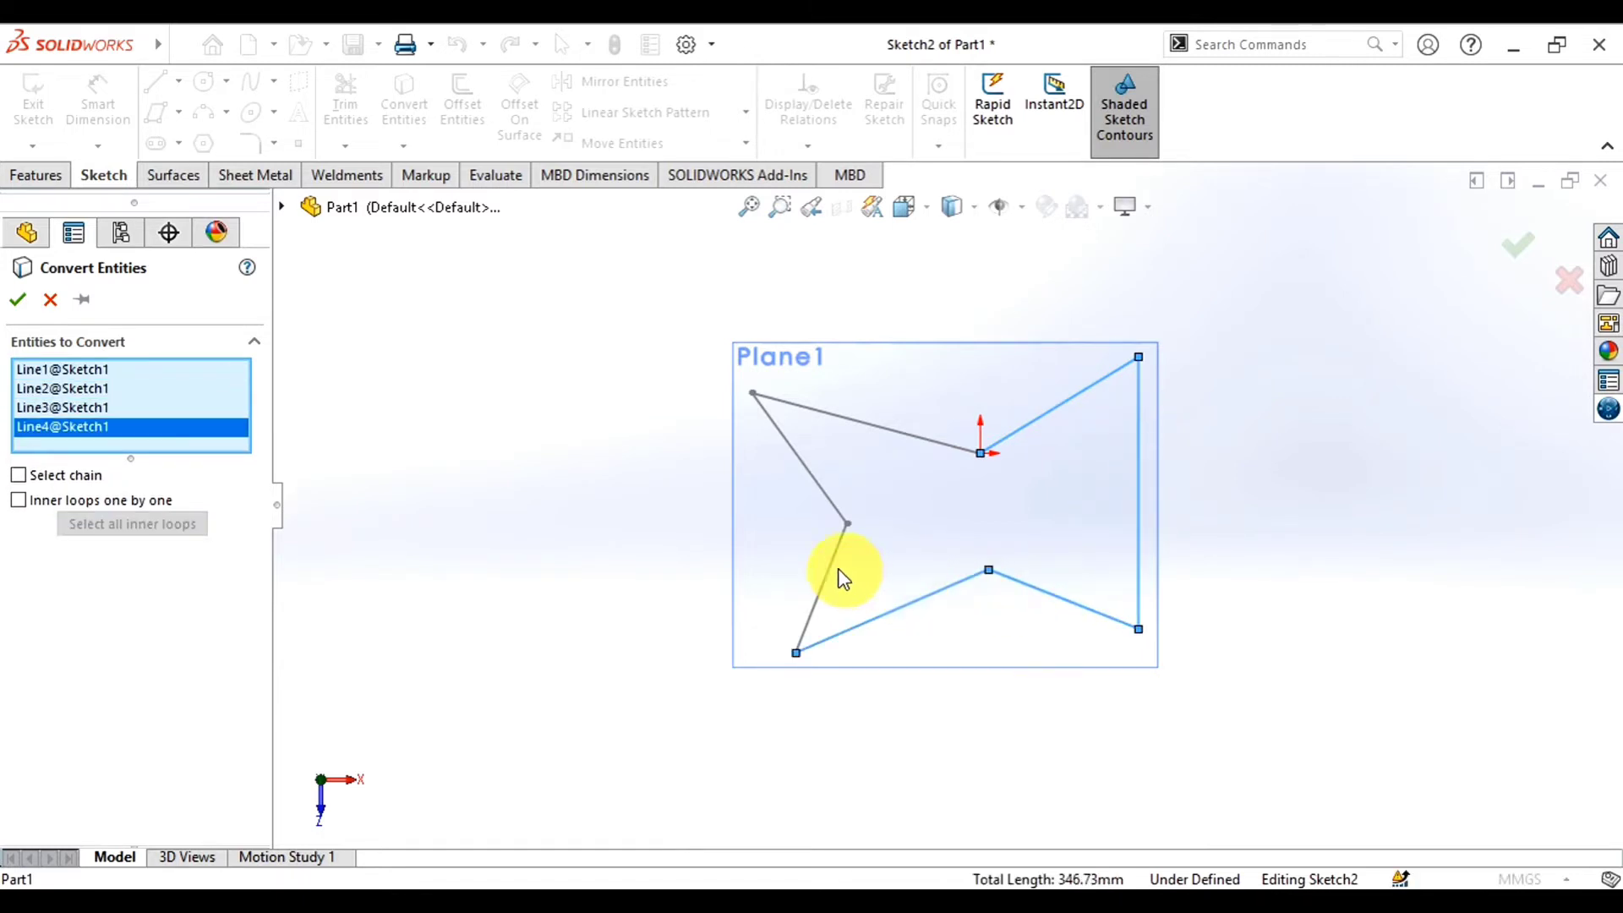
click(840, 541)
click(808, 472)
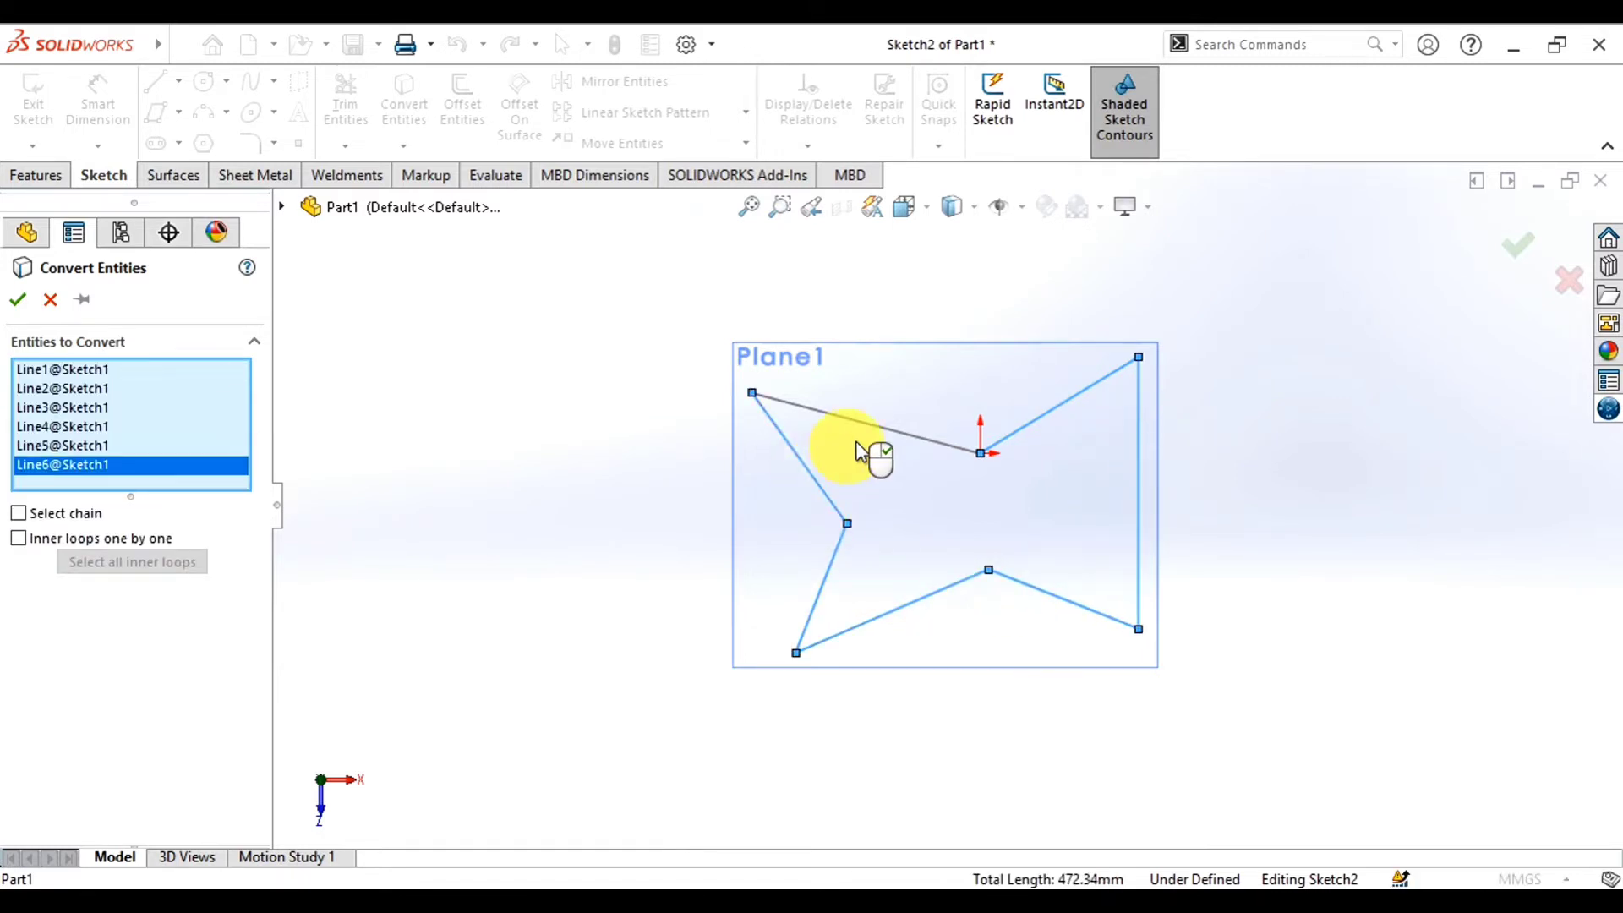
click(870, 429)
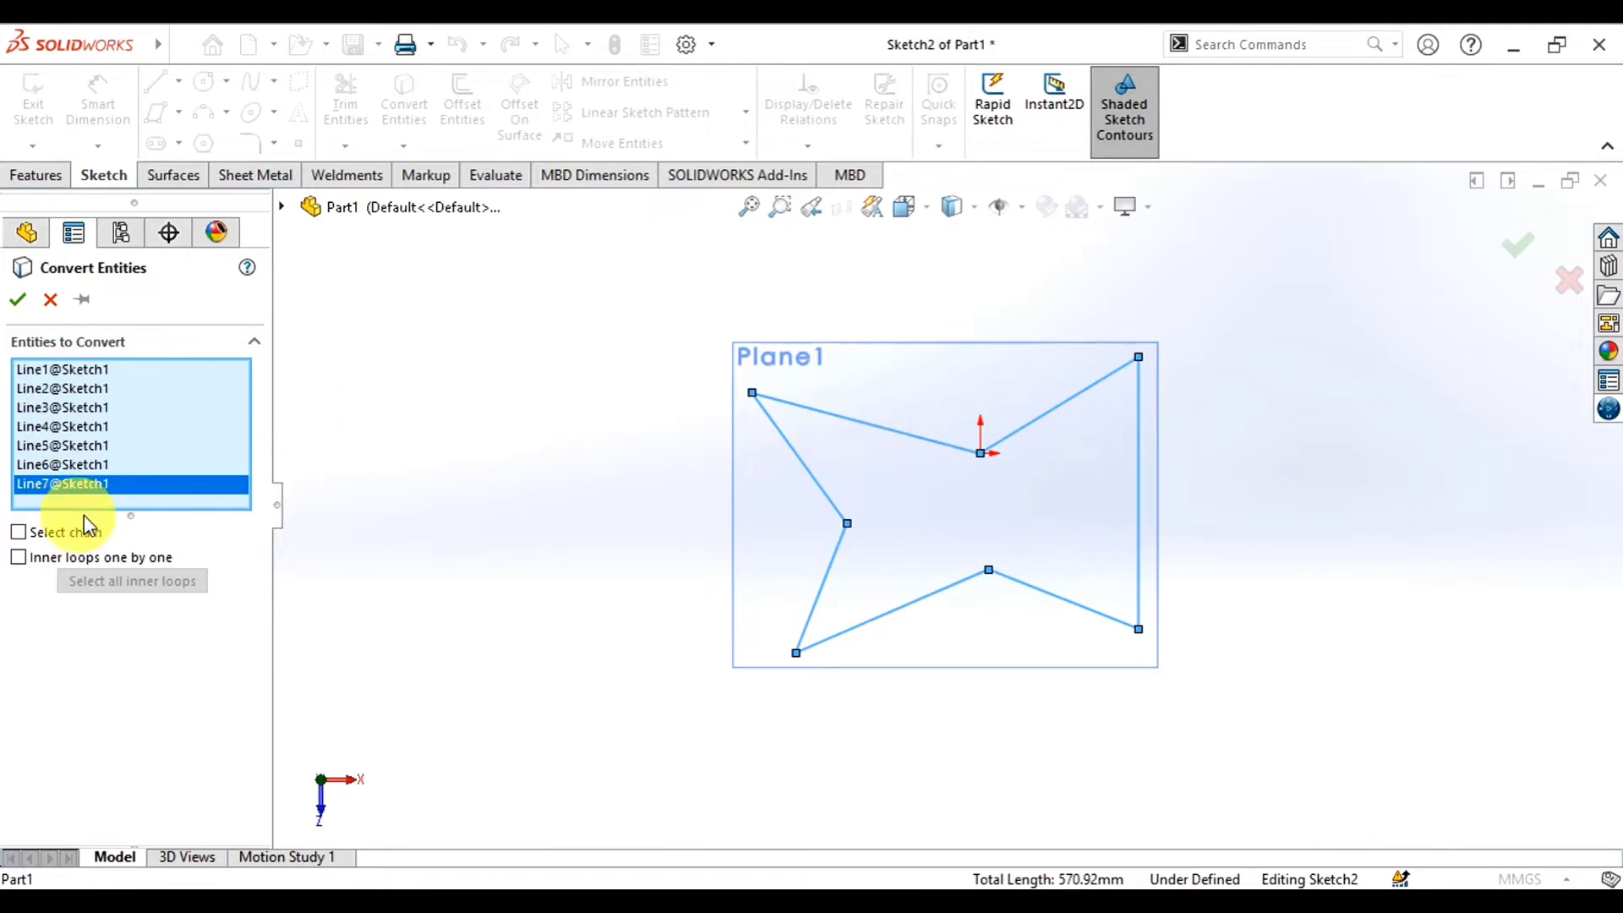
mouse_move(525, 406)
middle_down()
mouse_move(725, 463)
mouse_move(710, 495)
mouse_move(572, 507)
mouse_move(558, 423)
middle_up()
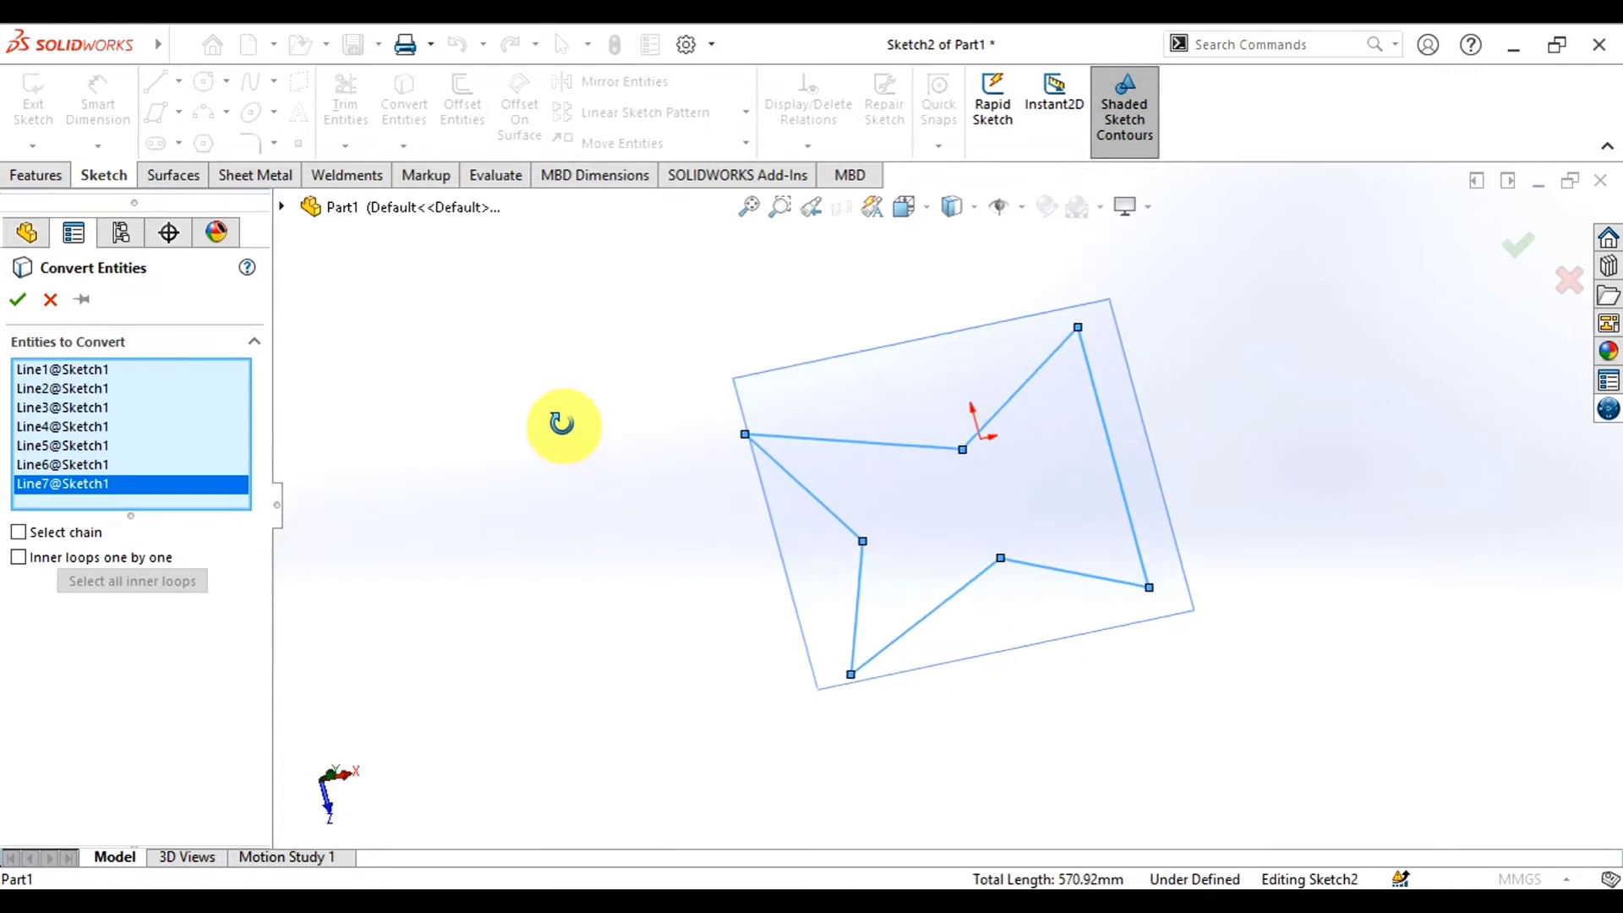
click(16, 303)
mouse_move(622, 561)
middle_down()
mouse_move(803, 590)
mouse_move(633, 611)
mouse_move(586, 710)
mouse_move(709, 707)
mouse_move(724, 693)
mouse_move(648, 656)
mouse_move(580, 656)
mouse_move(611, 699)
mouse_move(615, 681)
middle_up()
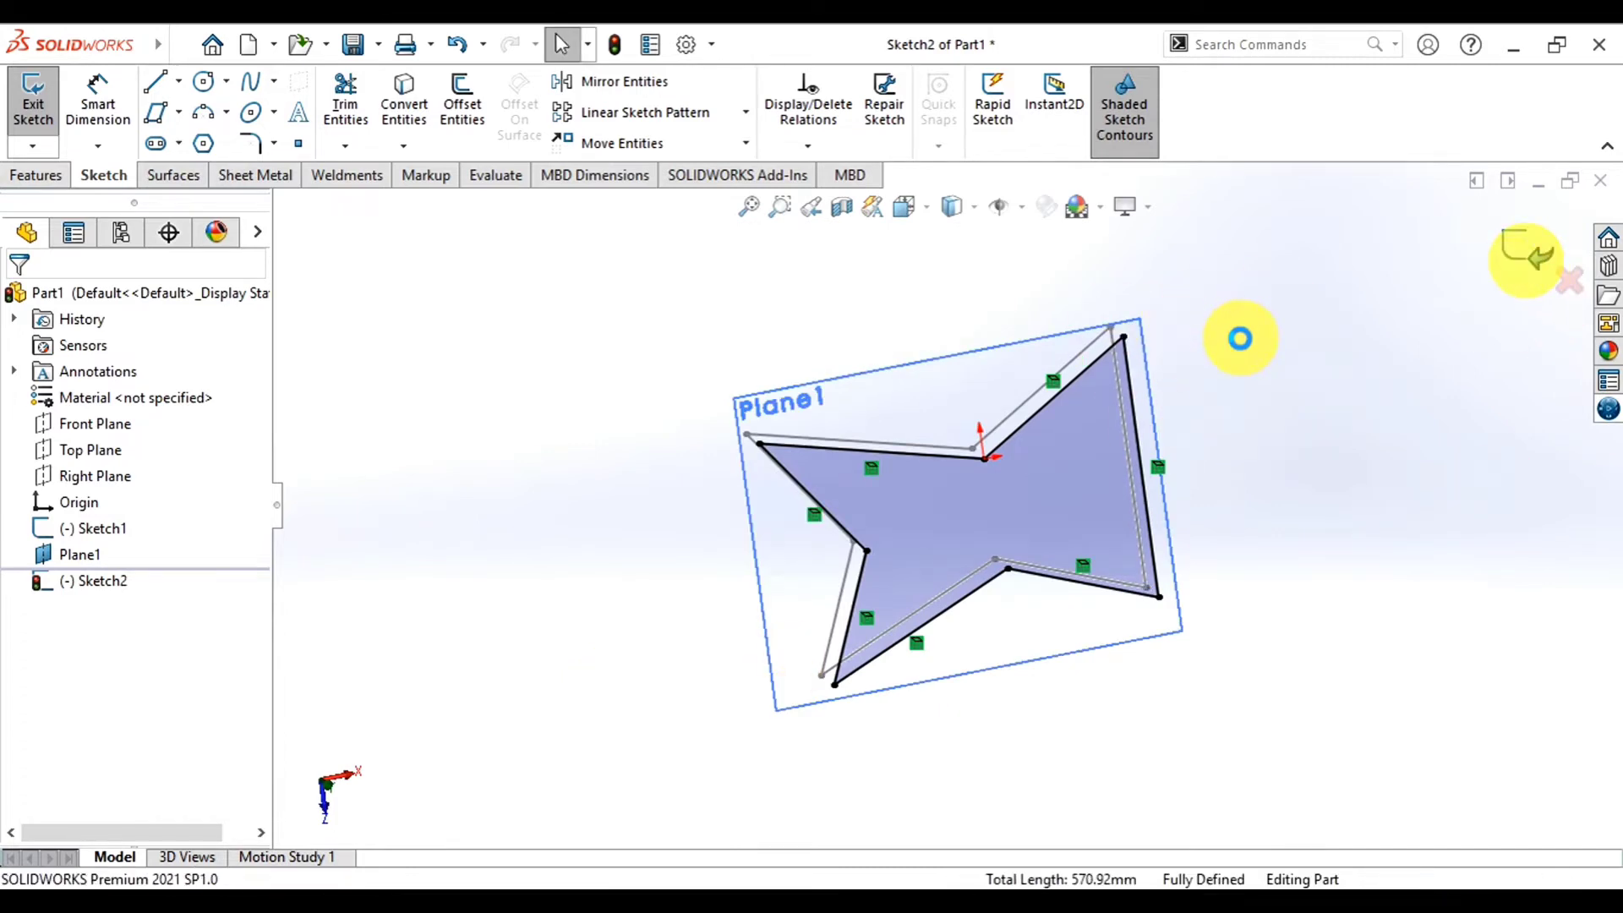
mouse_move(1264, 398)
middle_down()
mouse_move(1293, 402)
mouse_move(1326, 337)
mouse_move(1397, 337)
mouse_move(1333, 366)
mouse_move(1285, 417)
mouse_move(1325, 427)
middle_up()
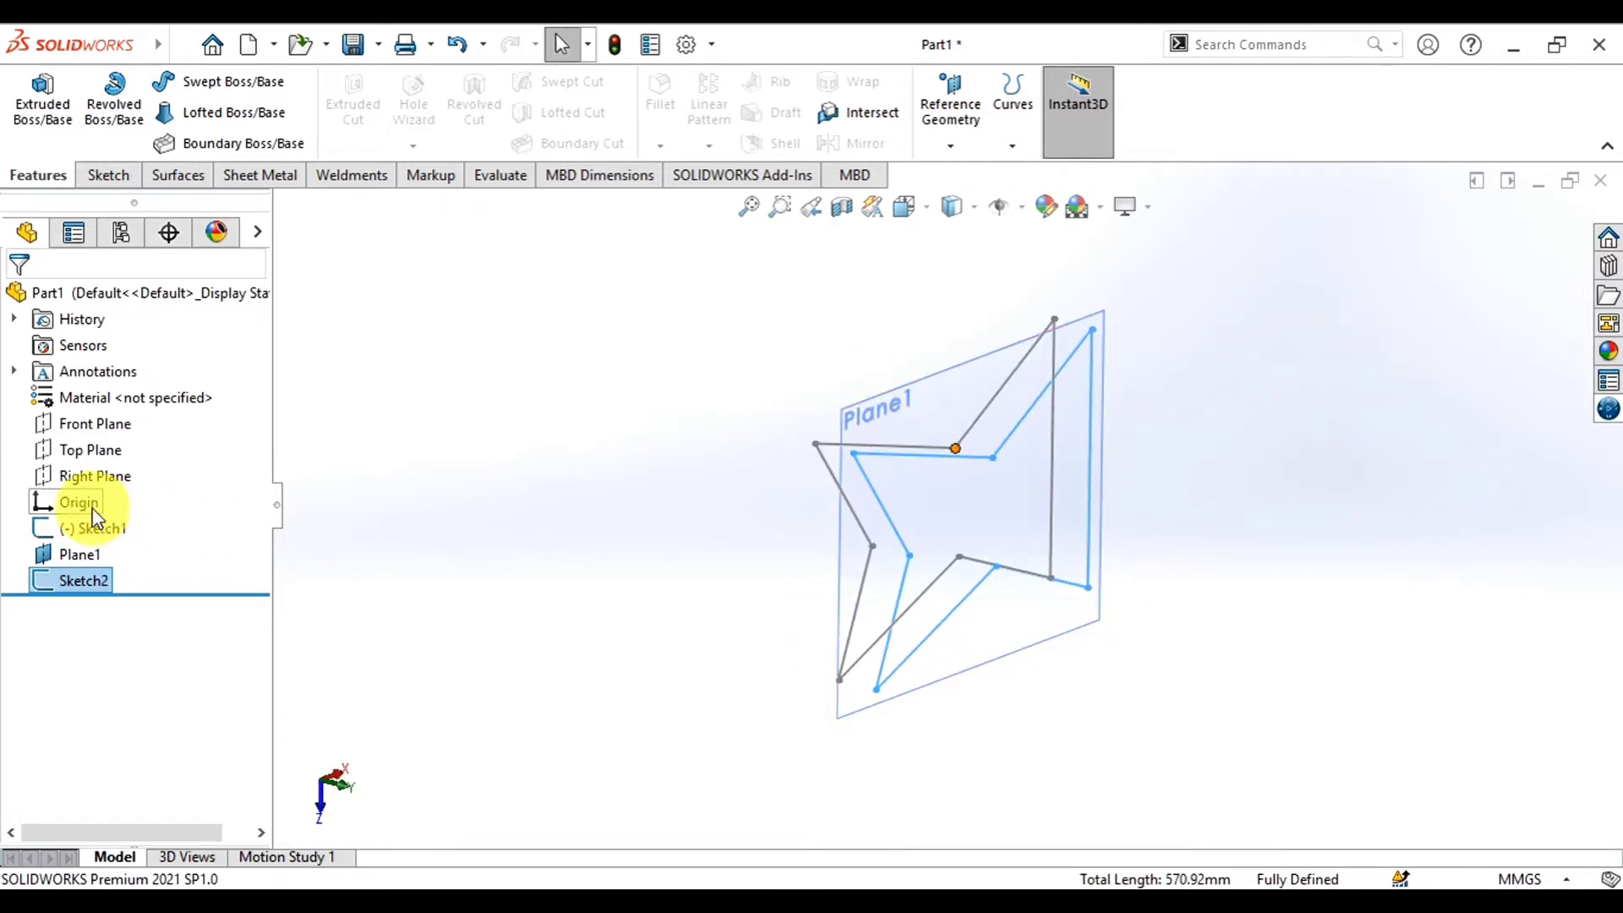
click(81, 449)
mouse_move(653, 501)
middle_down()
mouse_move(692, 540)
mouse_move(707, 515)
mouse_move(668, 464)
mouse_move(616, 453)
middle_up()
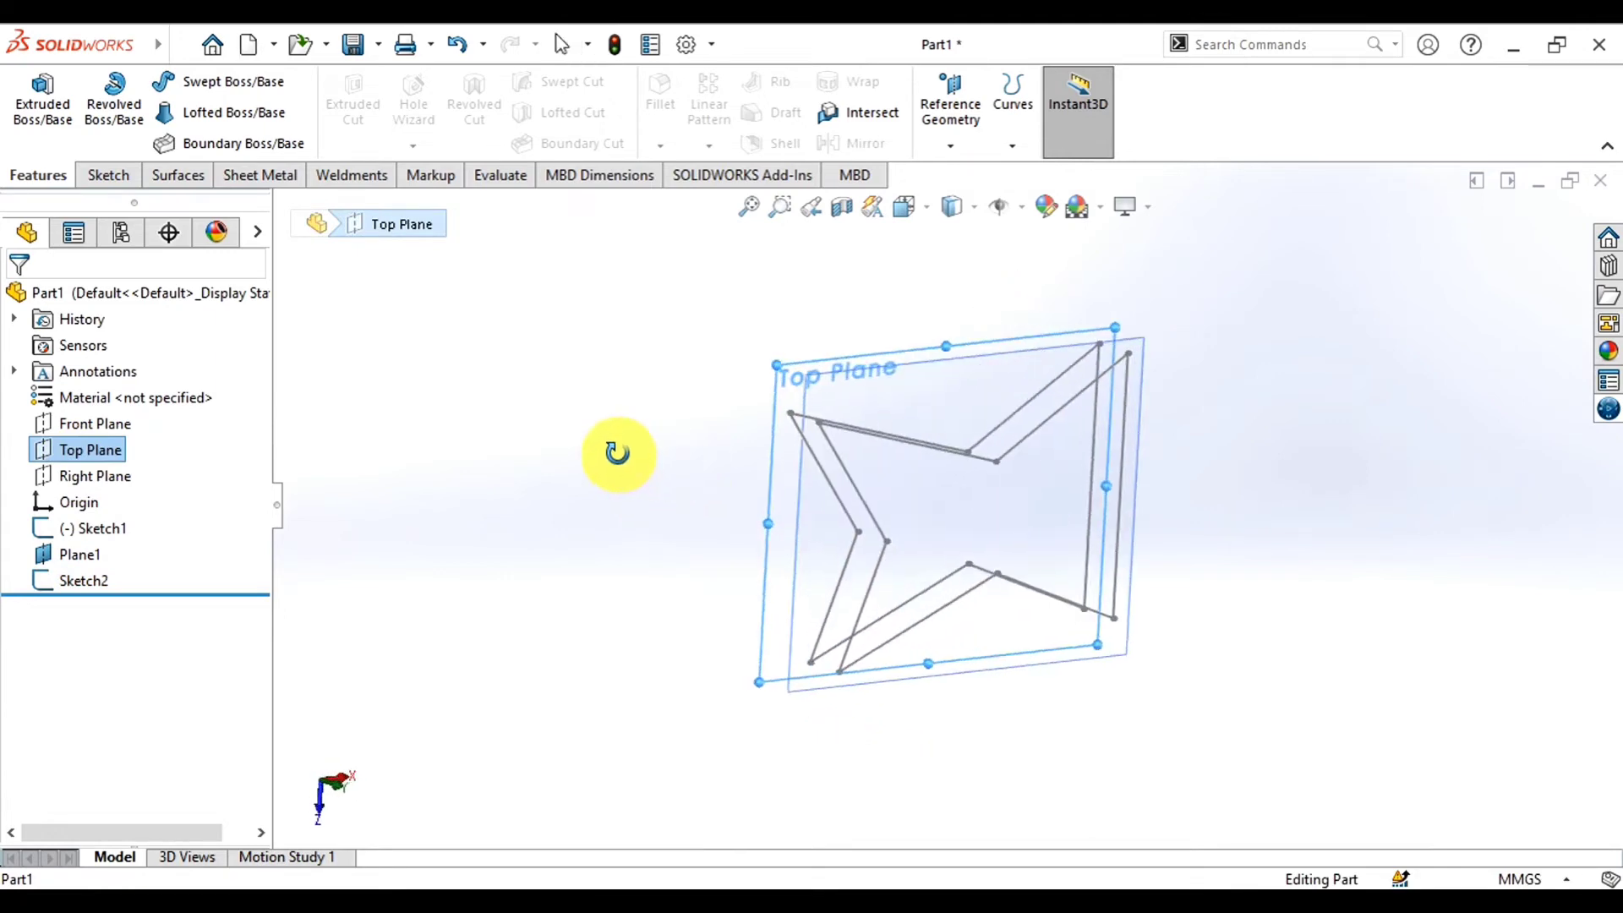
mouse_move(1265, 659)
middle_down()
mouse_move(1141, 532)
mouse_move(1025, 569)
mouse_move(1117, 617)
mouse_move(1217, 724)
middle_up()
click(38, 115)
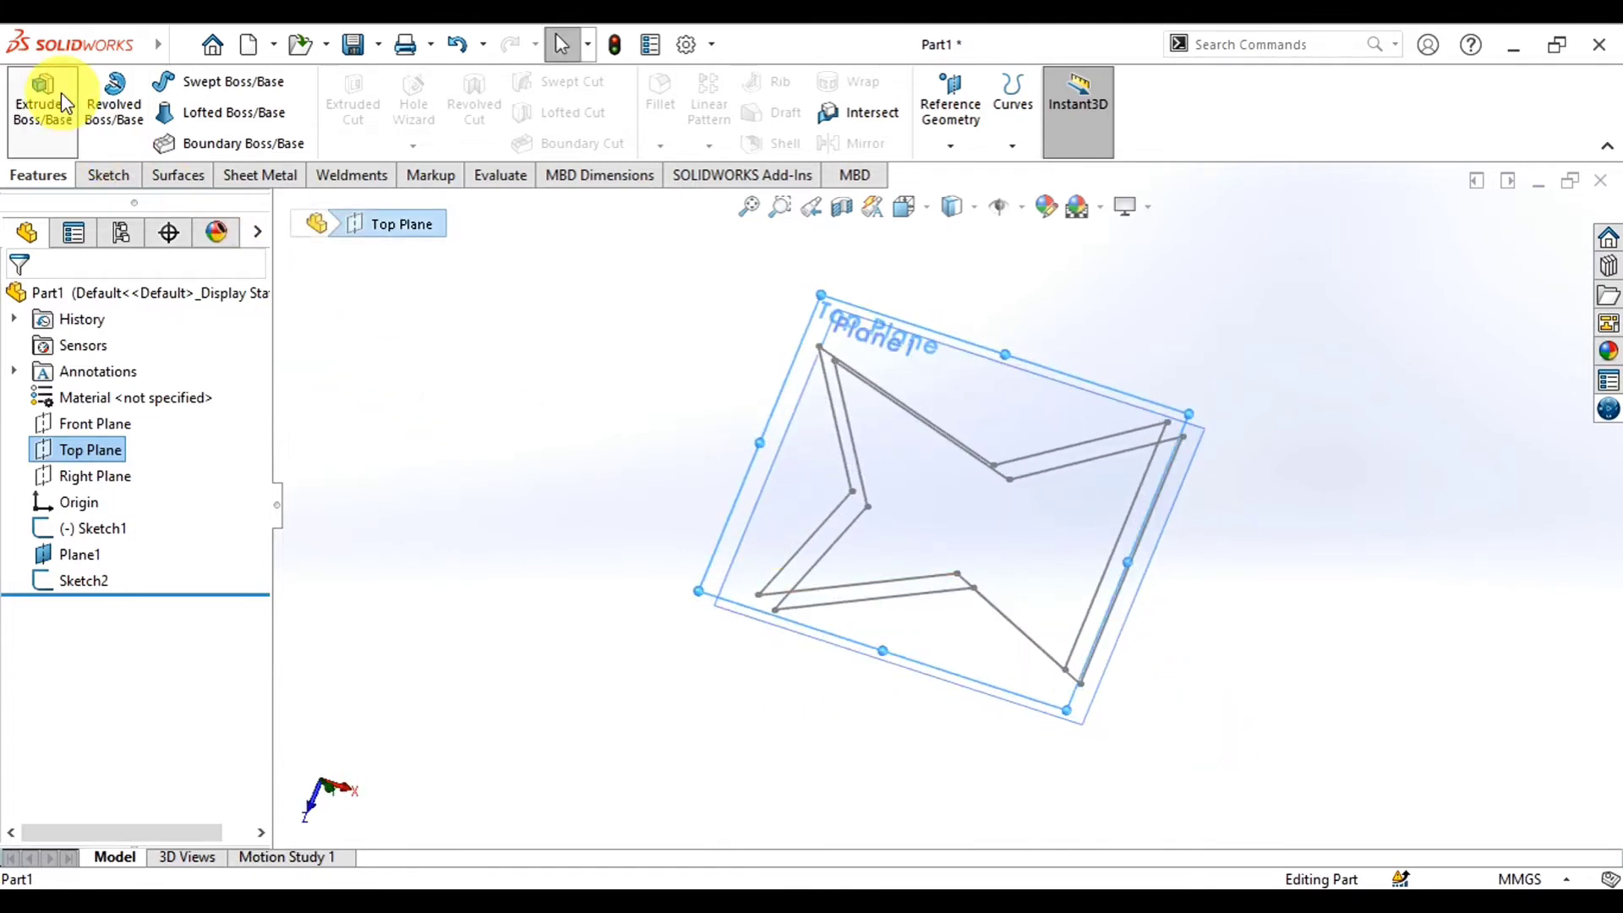
mouse_move(499, 445)
middle_down()
mouse_move(537, 464)
mouse_move(656, 439)
middle_up()
key(Escape)
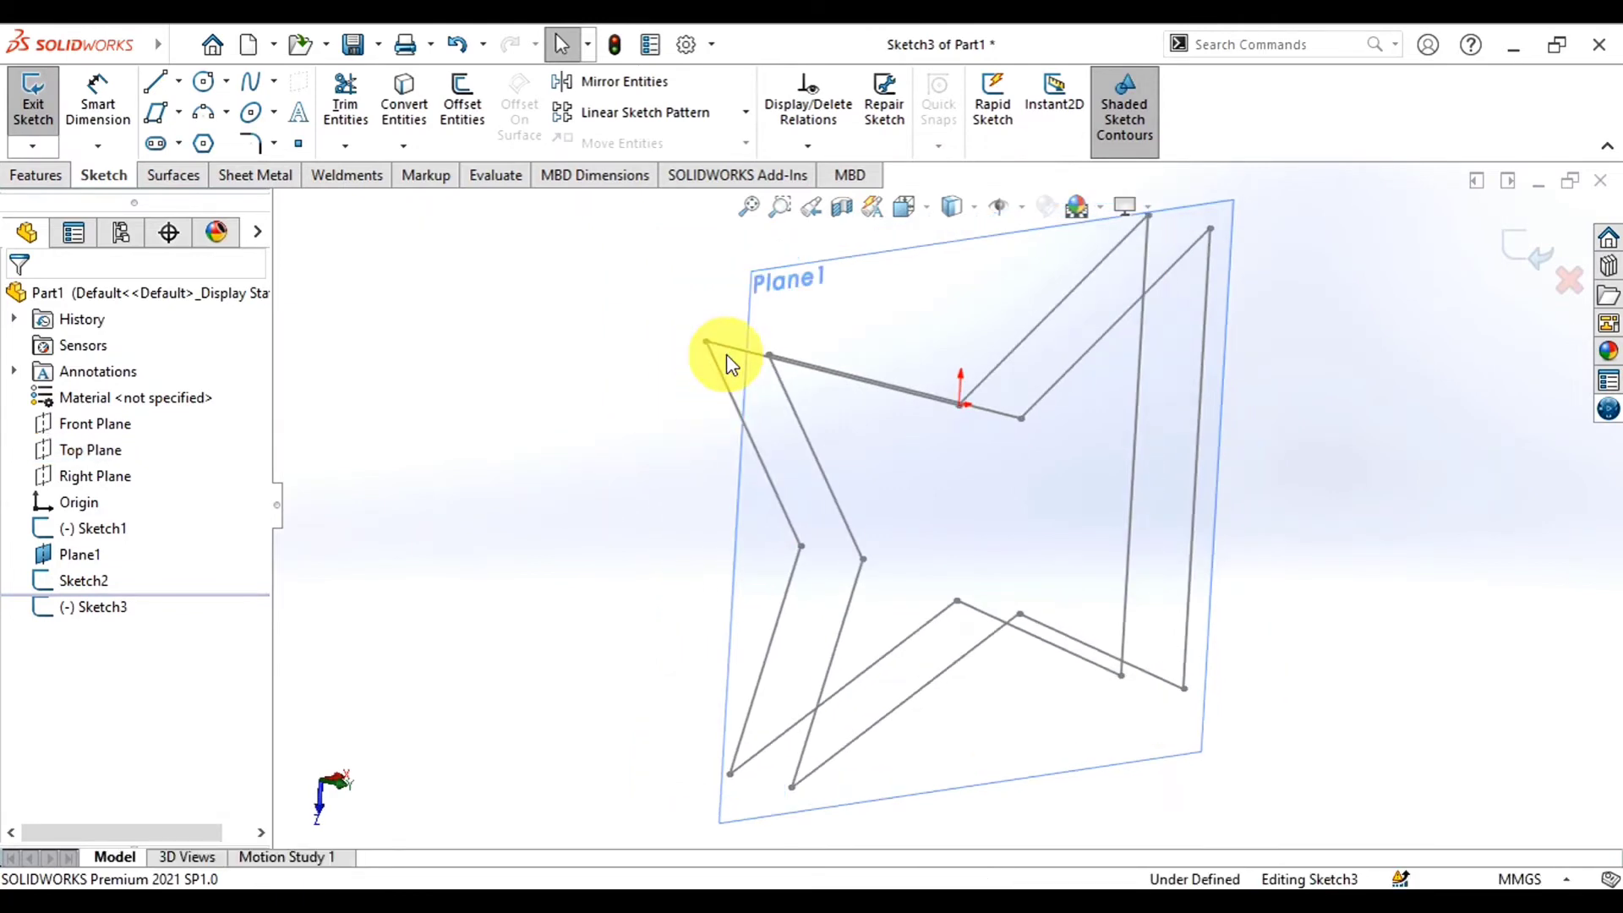
click(722, 345)
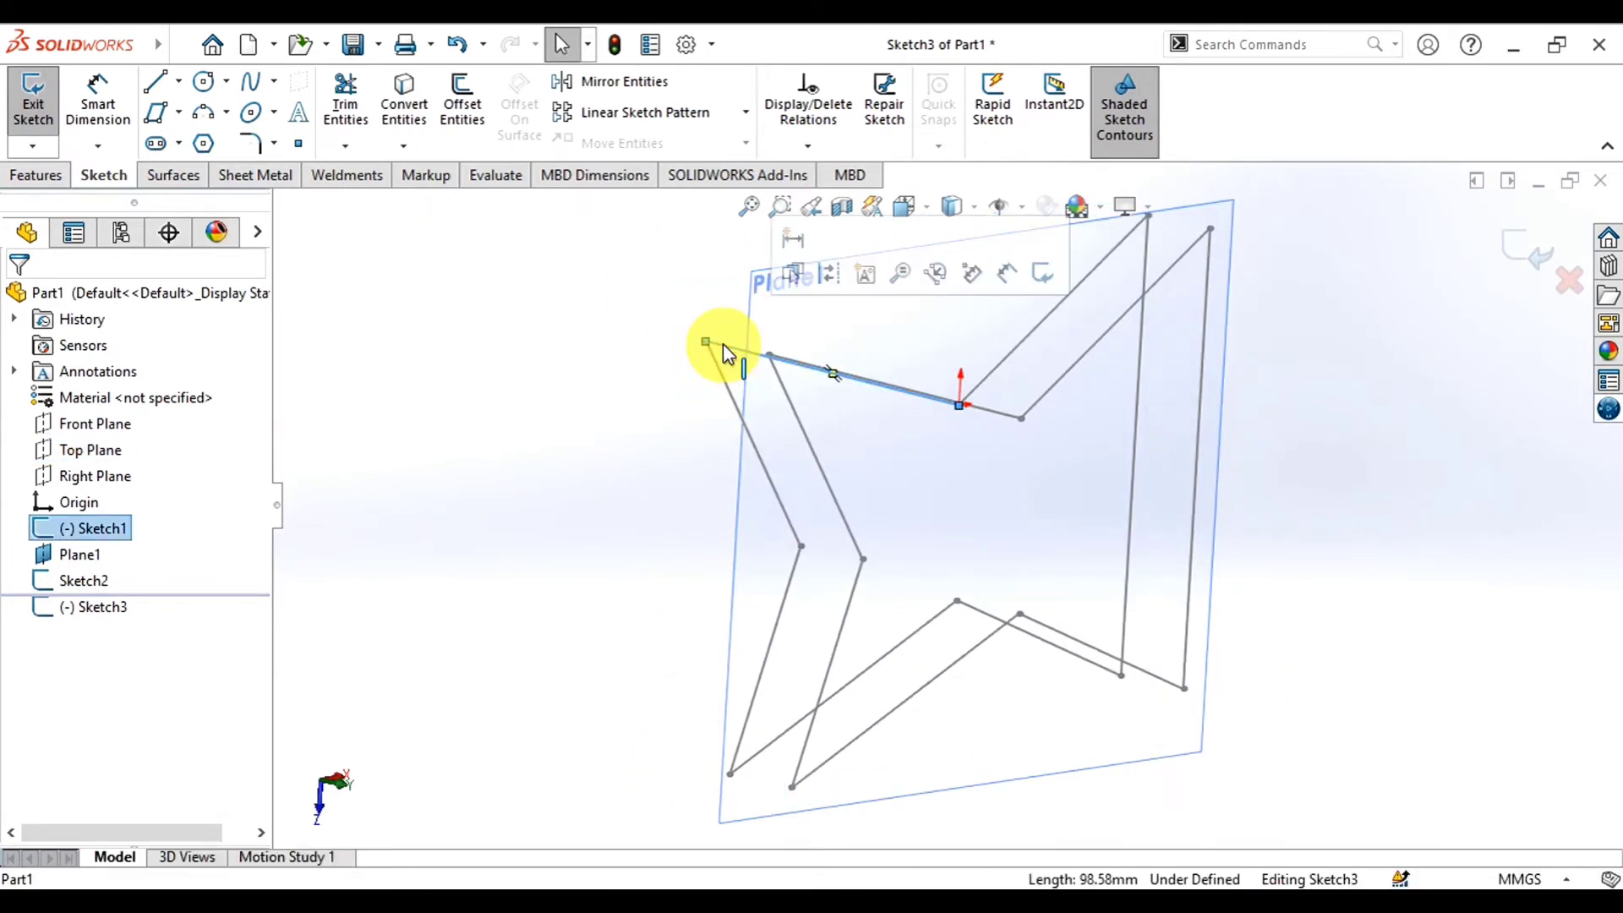
click(1518, 258)
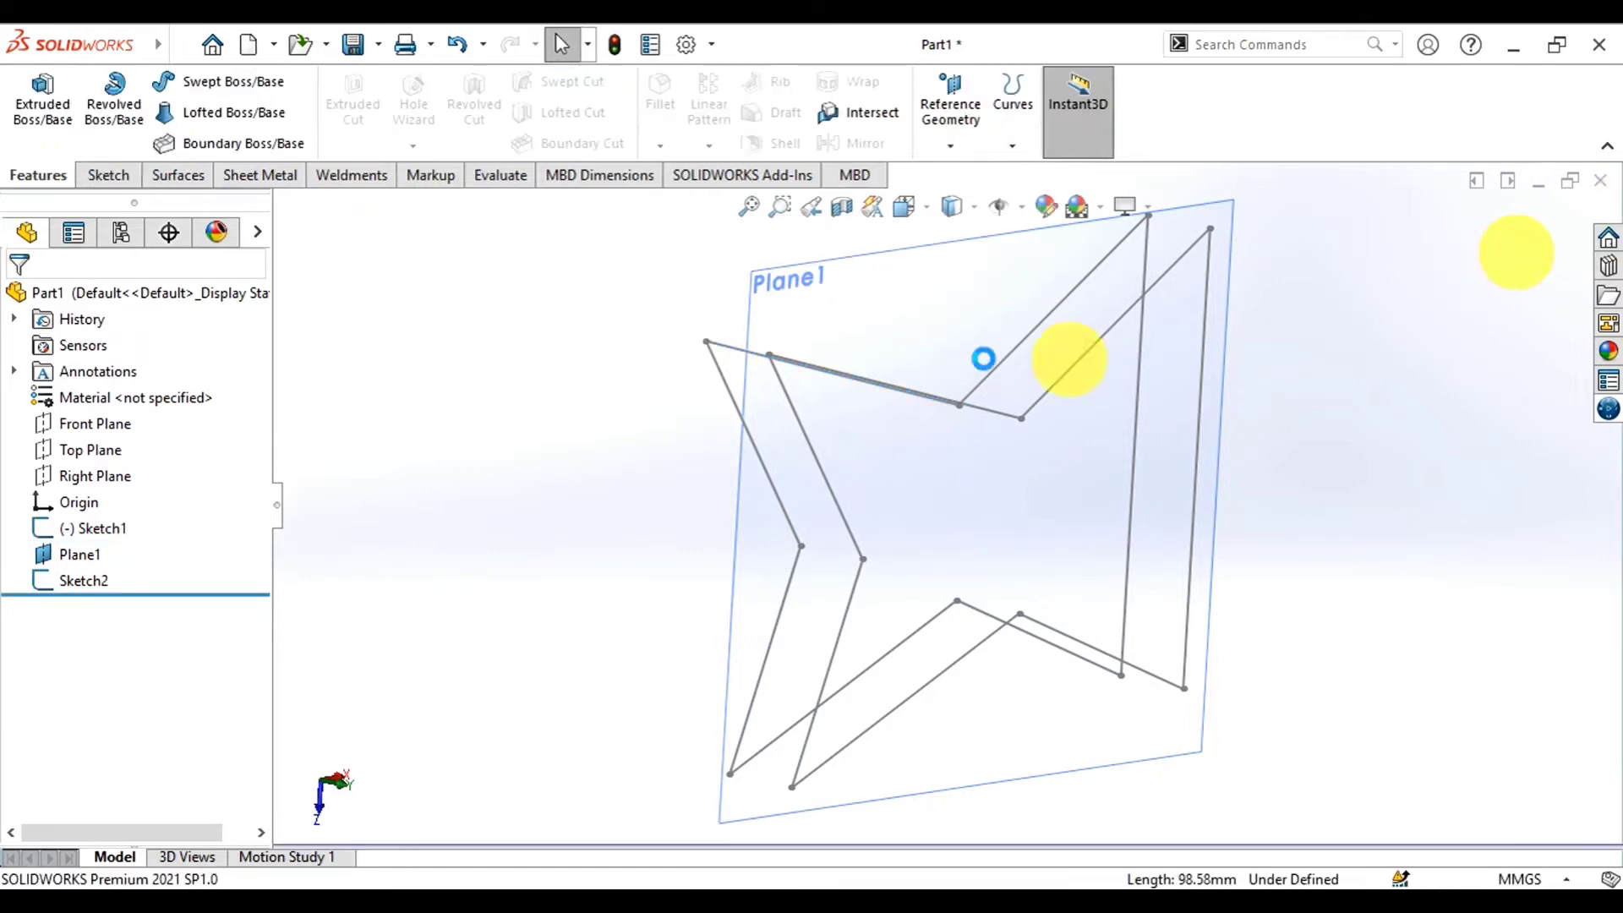
mouse_move(17, 53)
click(42, 94)
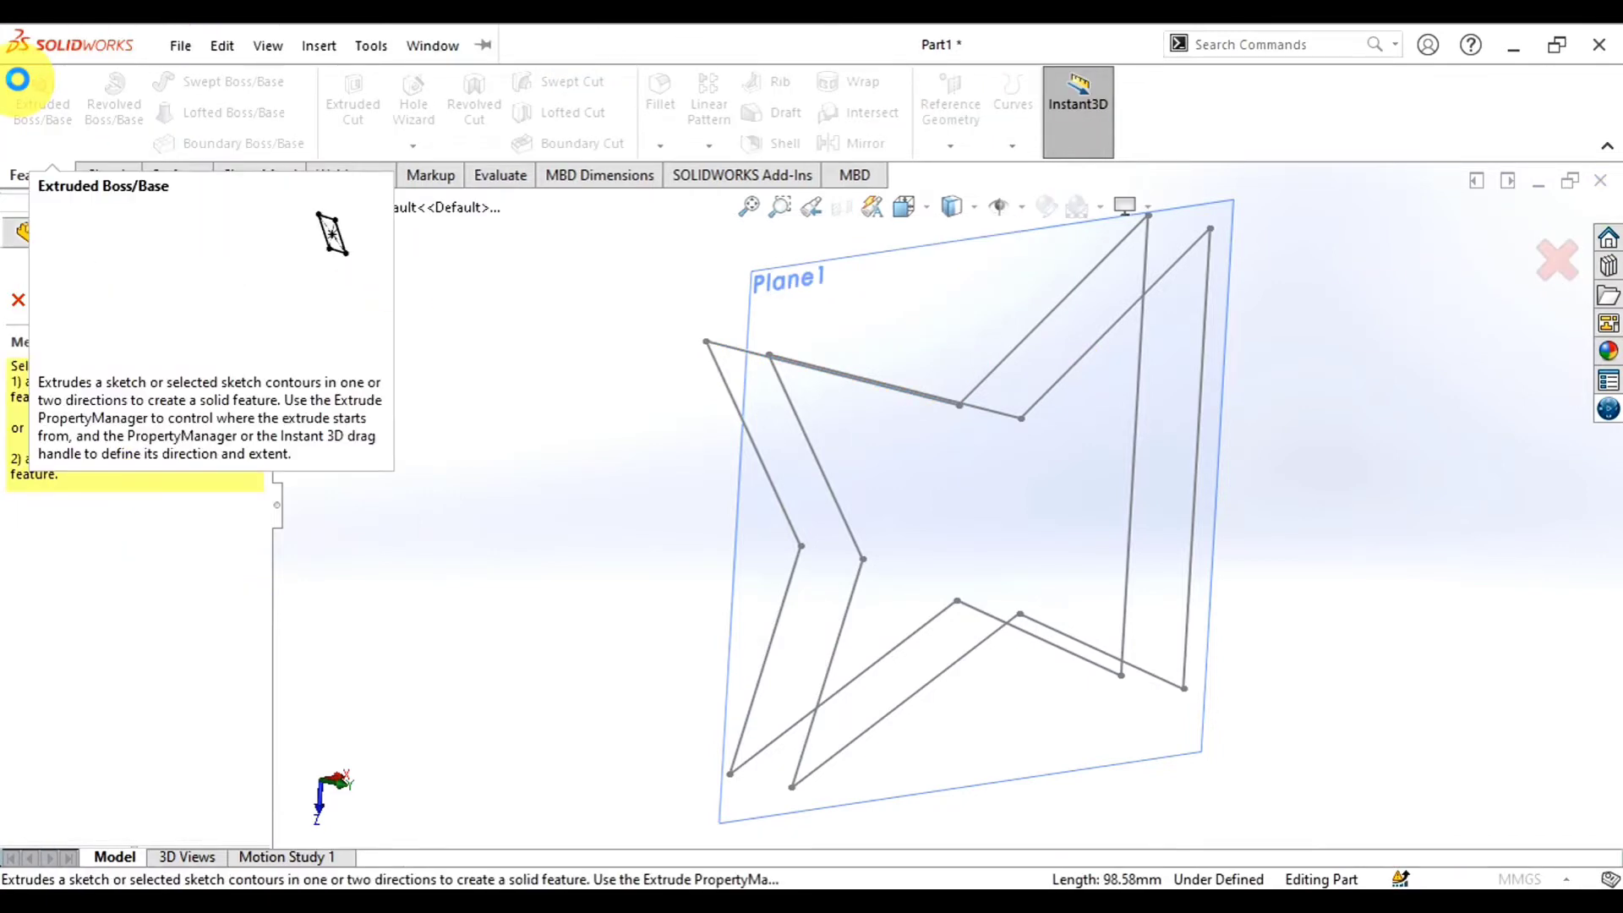
click(18, 300)
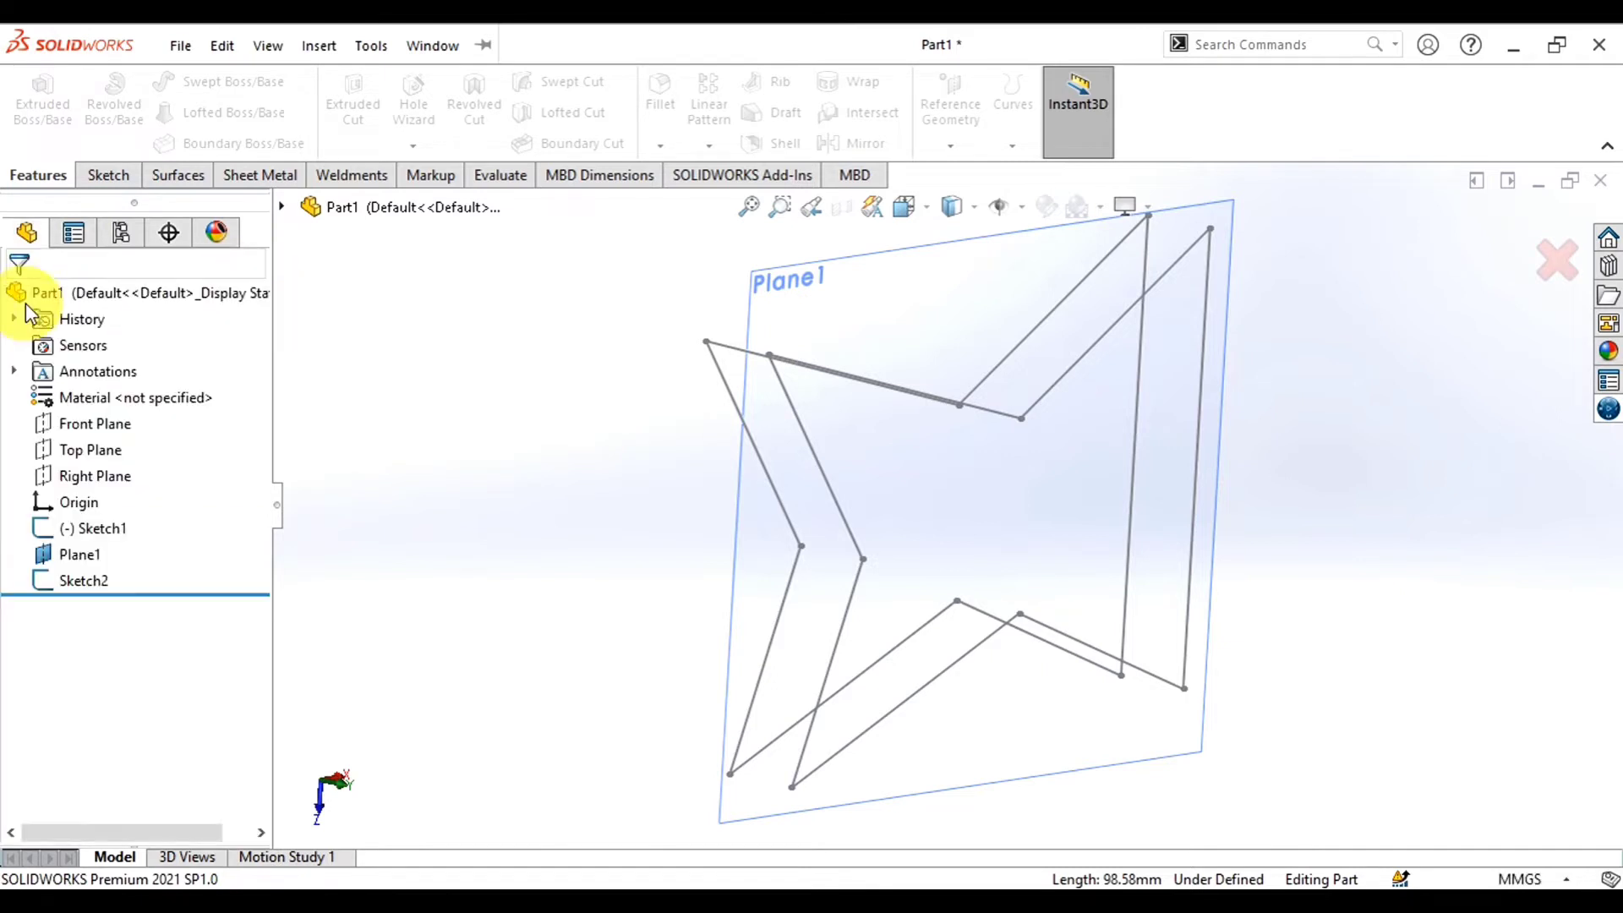
Extrude the star-like profile of Sketch1 with the Up To Surface end condition, ending at Plane1
click(91, 532)
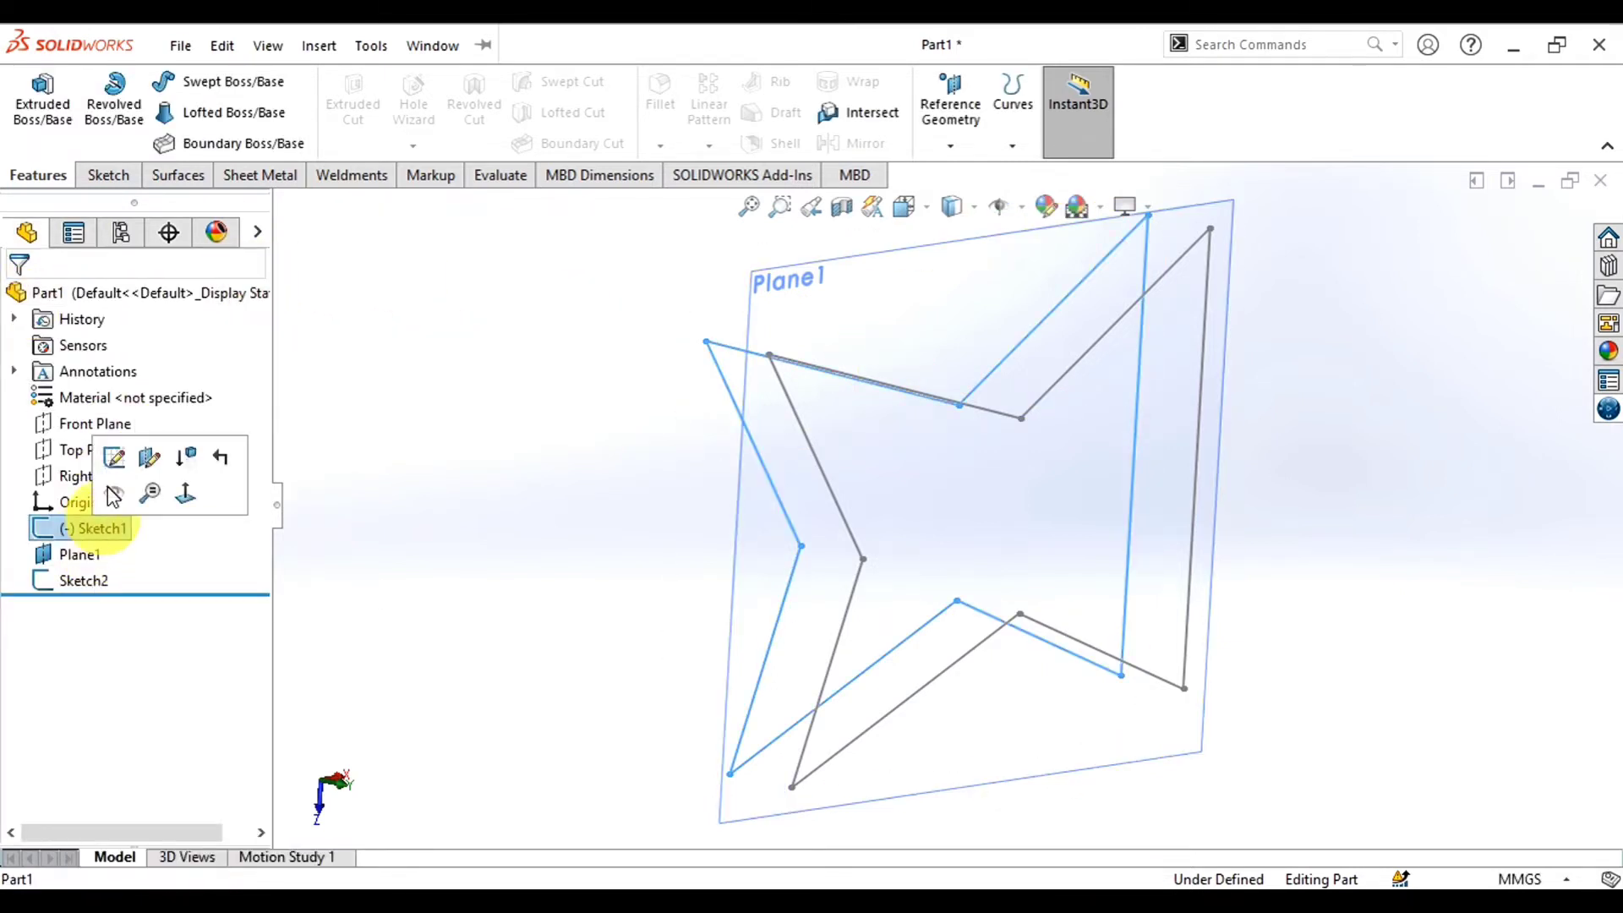
click(52, 107)
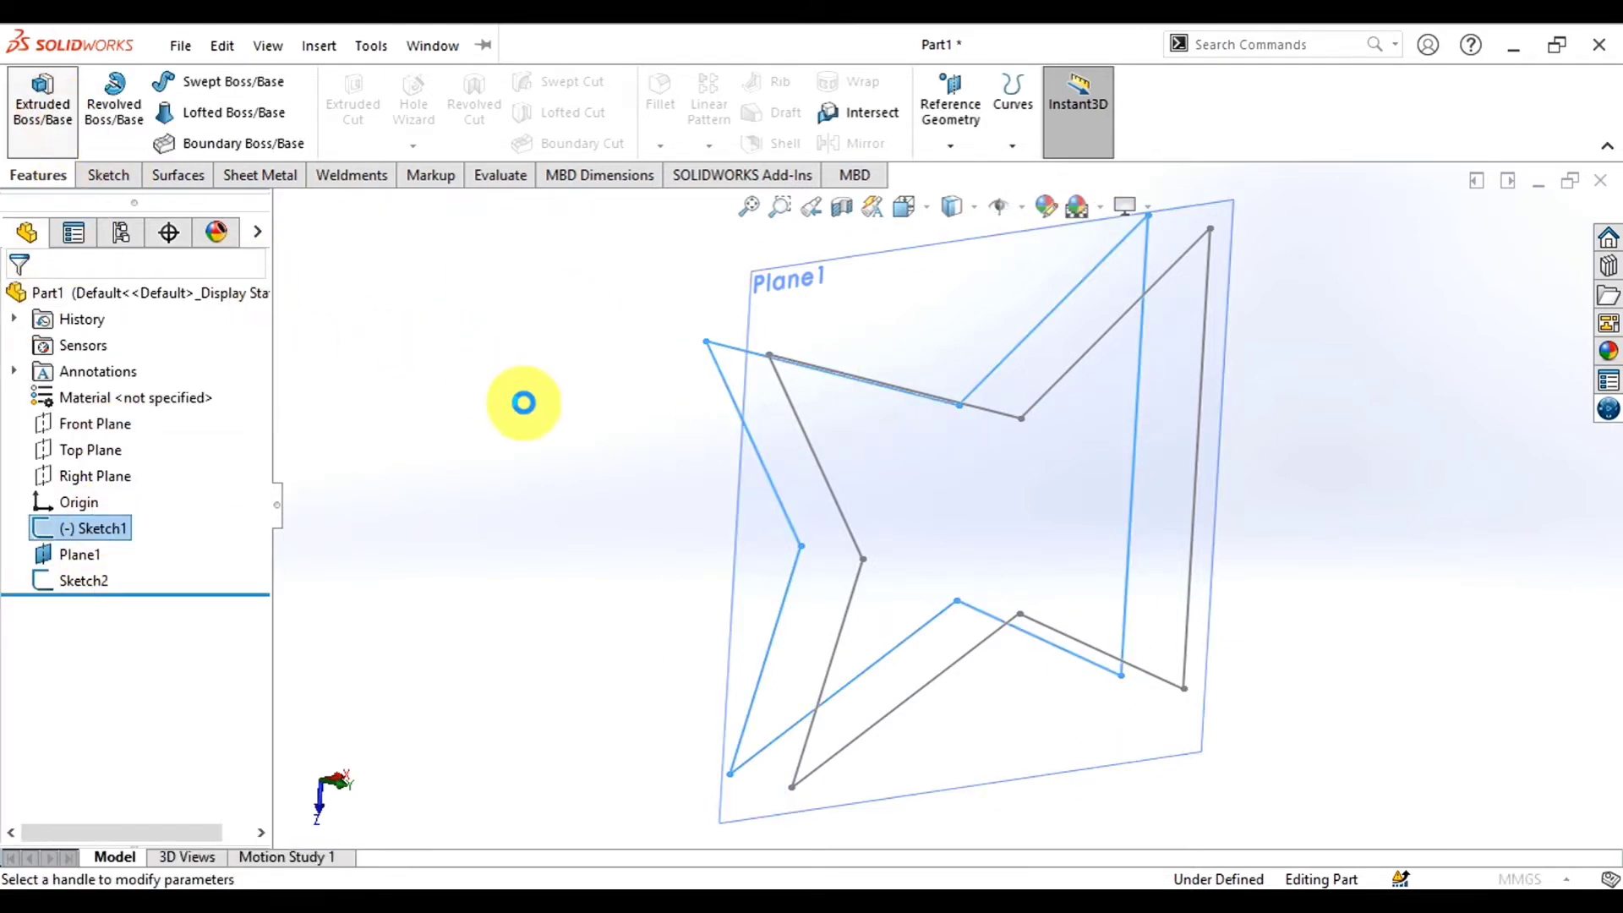
middle_drag(589, 454, 702, 494)
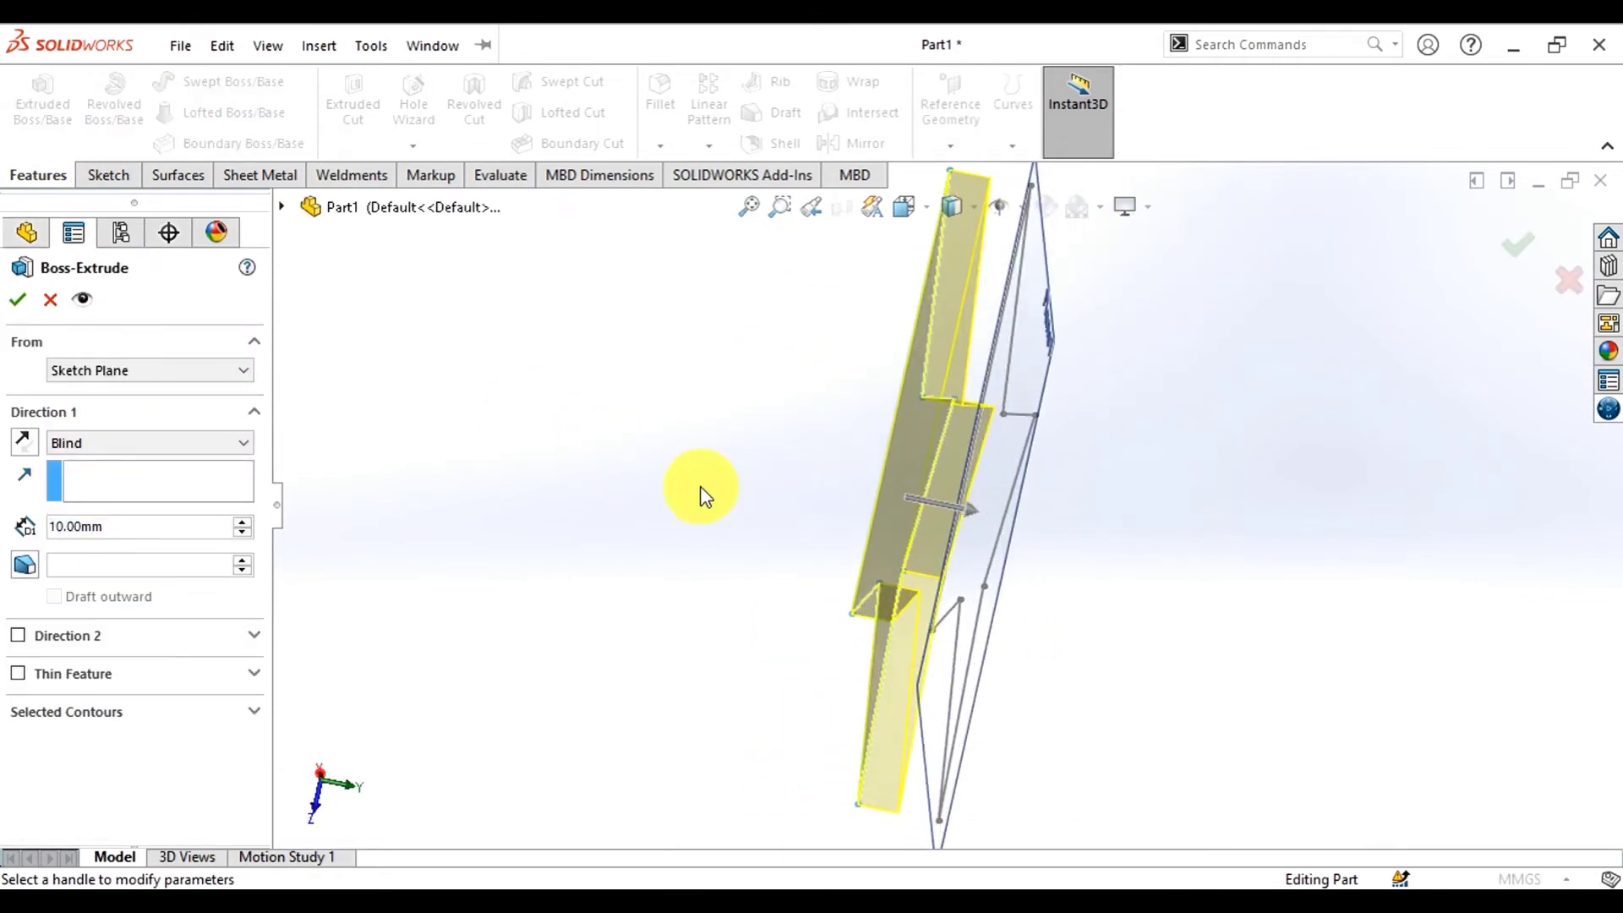
click(135, 443)
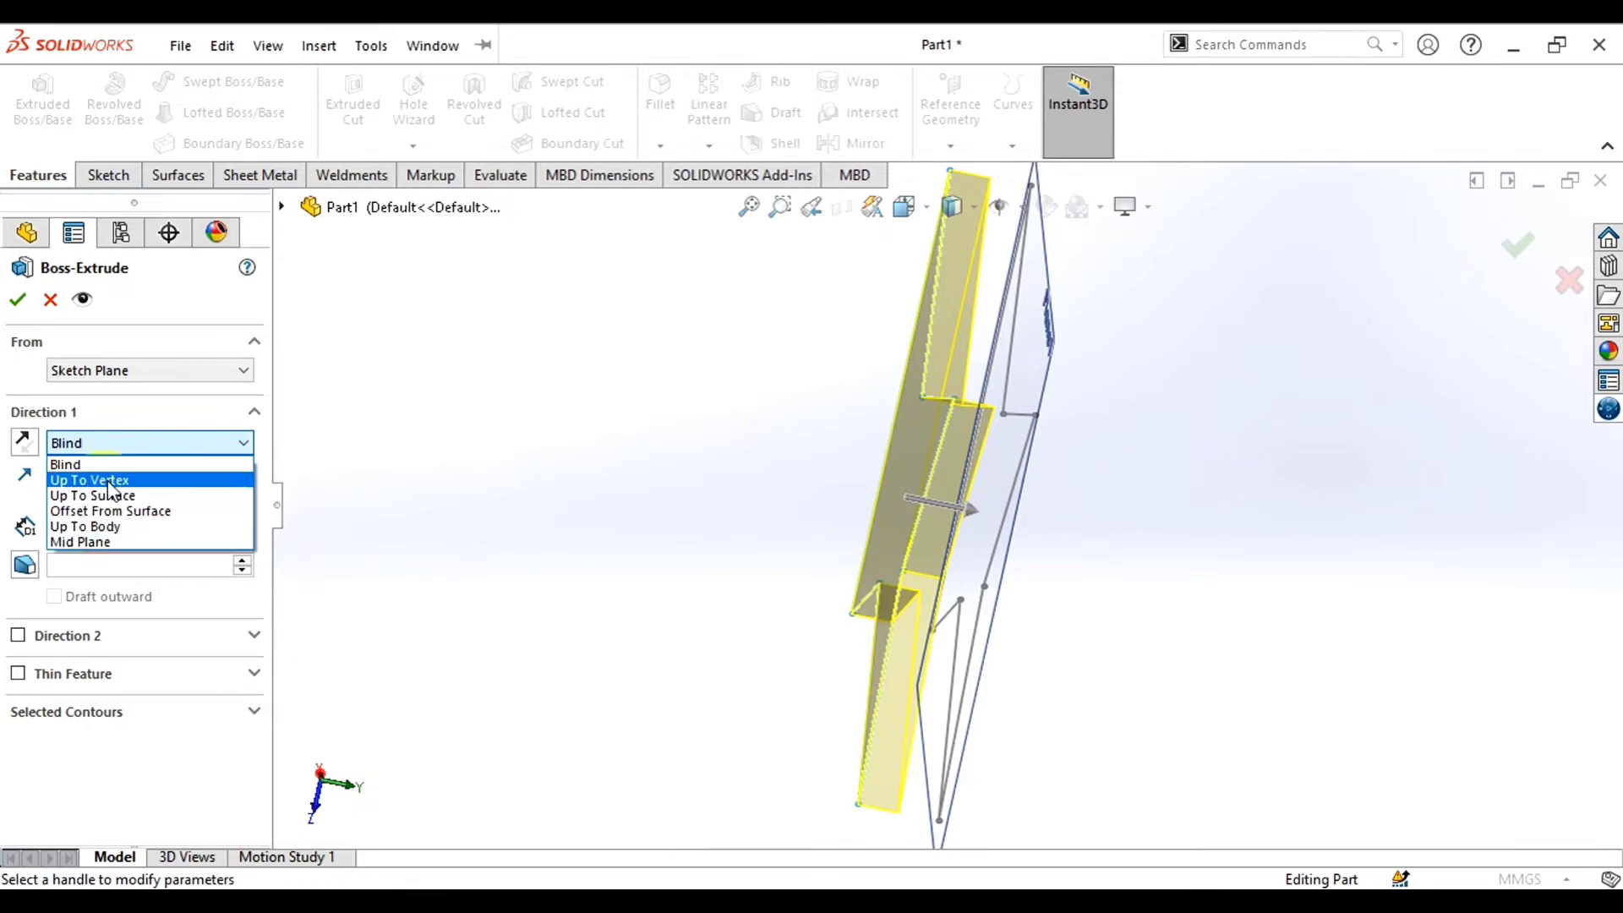
click(178, 482)
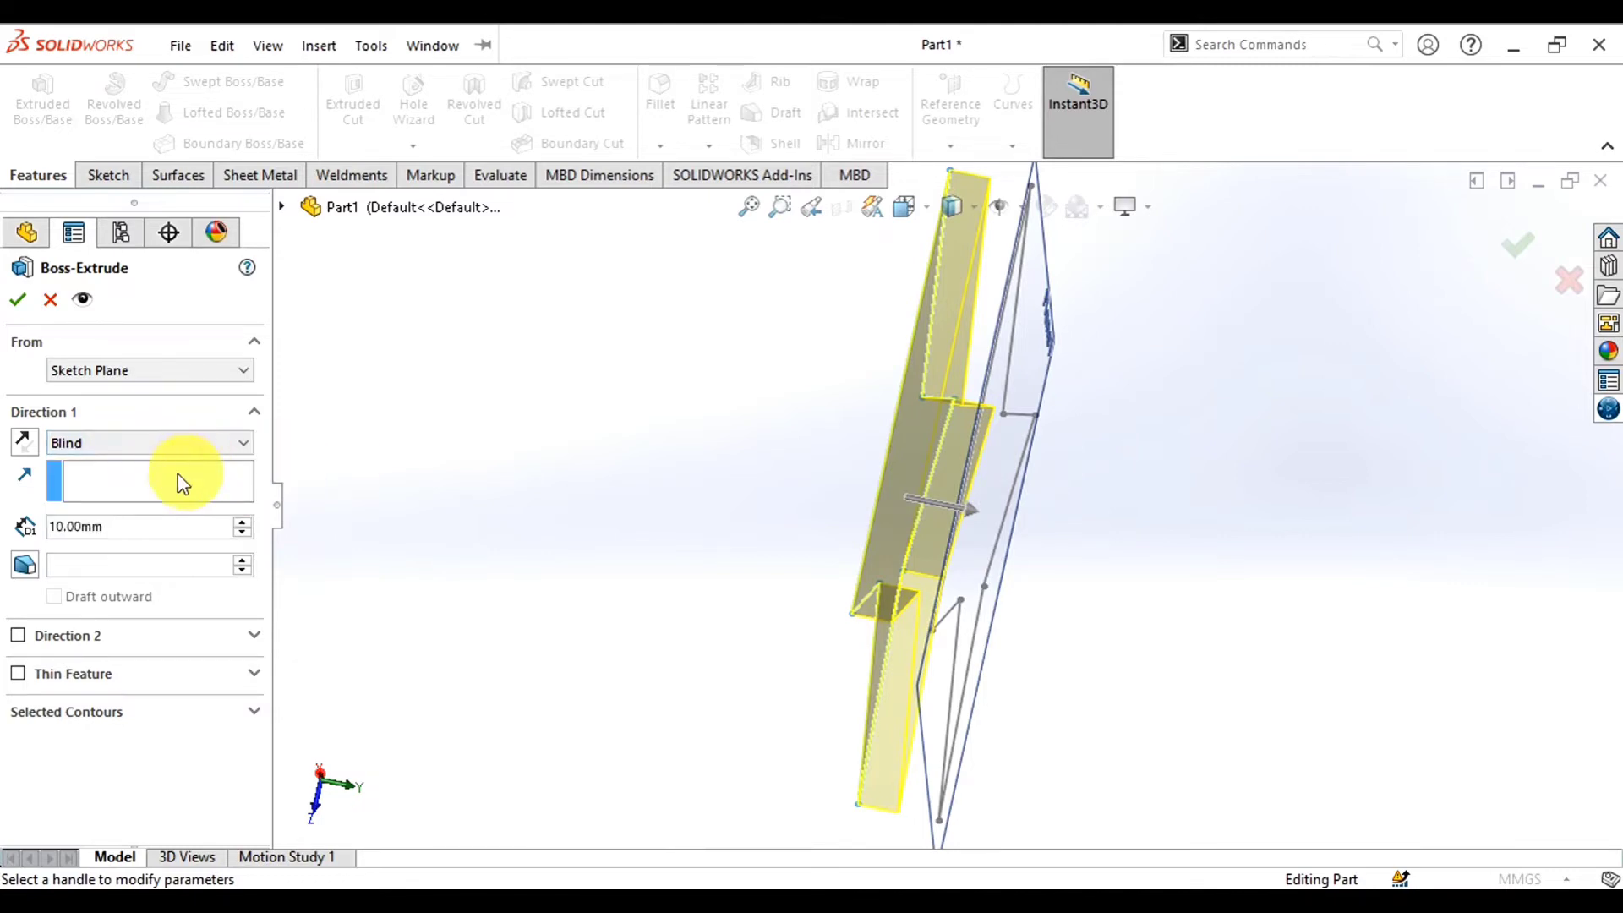
click(130, 377)
click(130, 377)
click(101, 445)
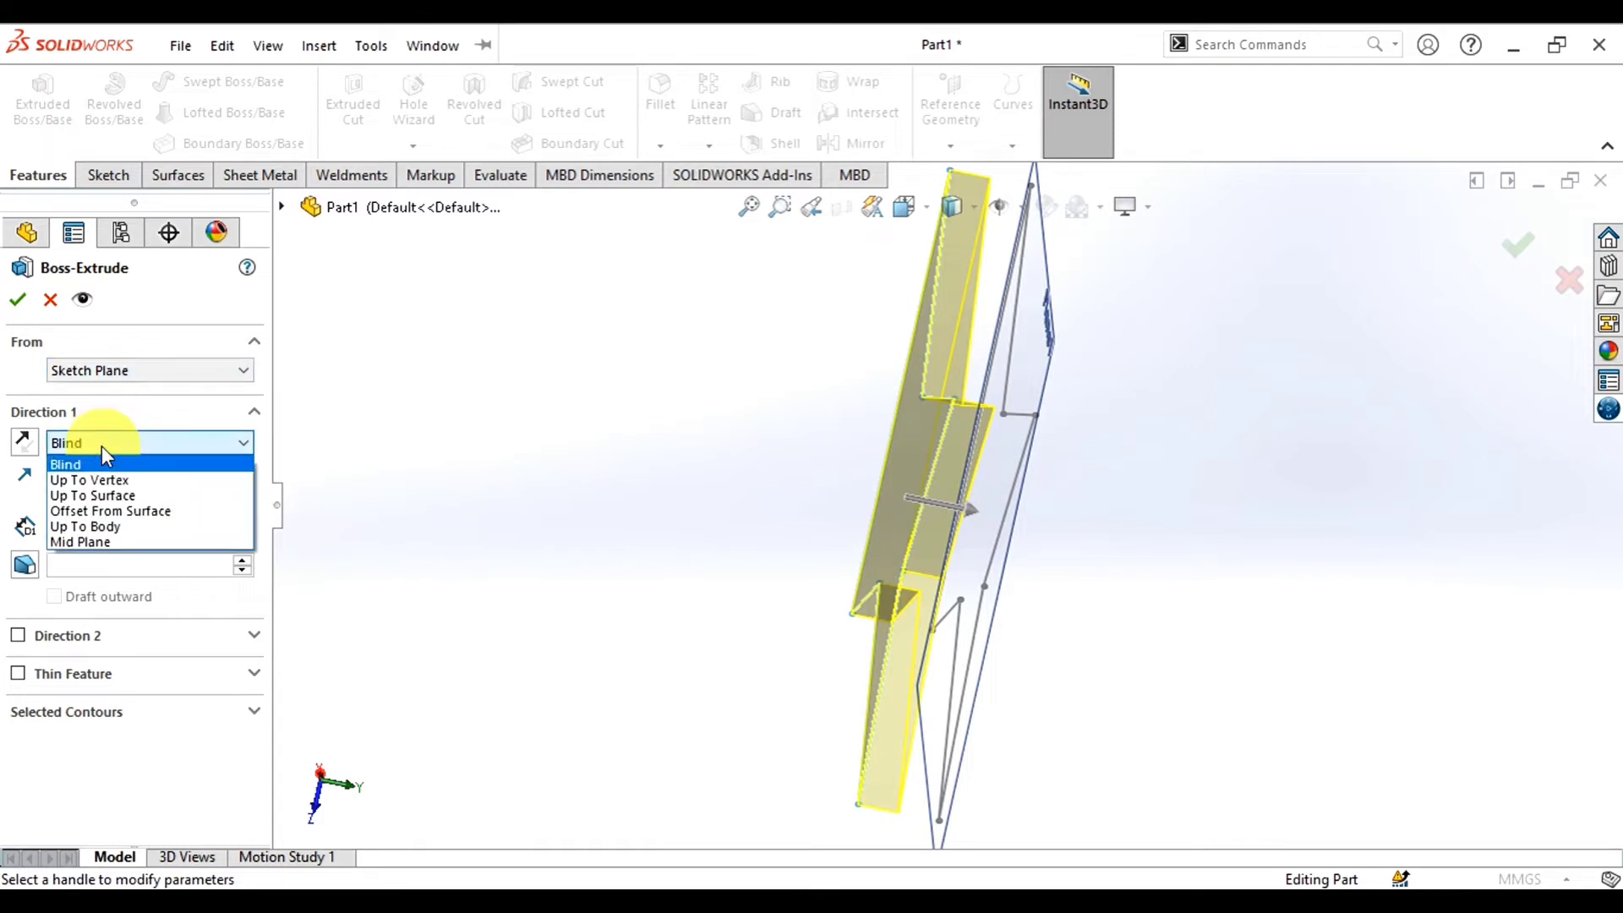
click(115, 499)
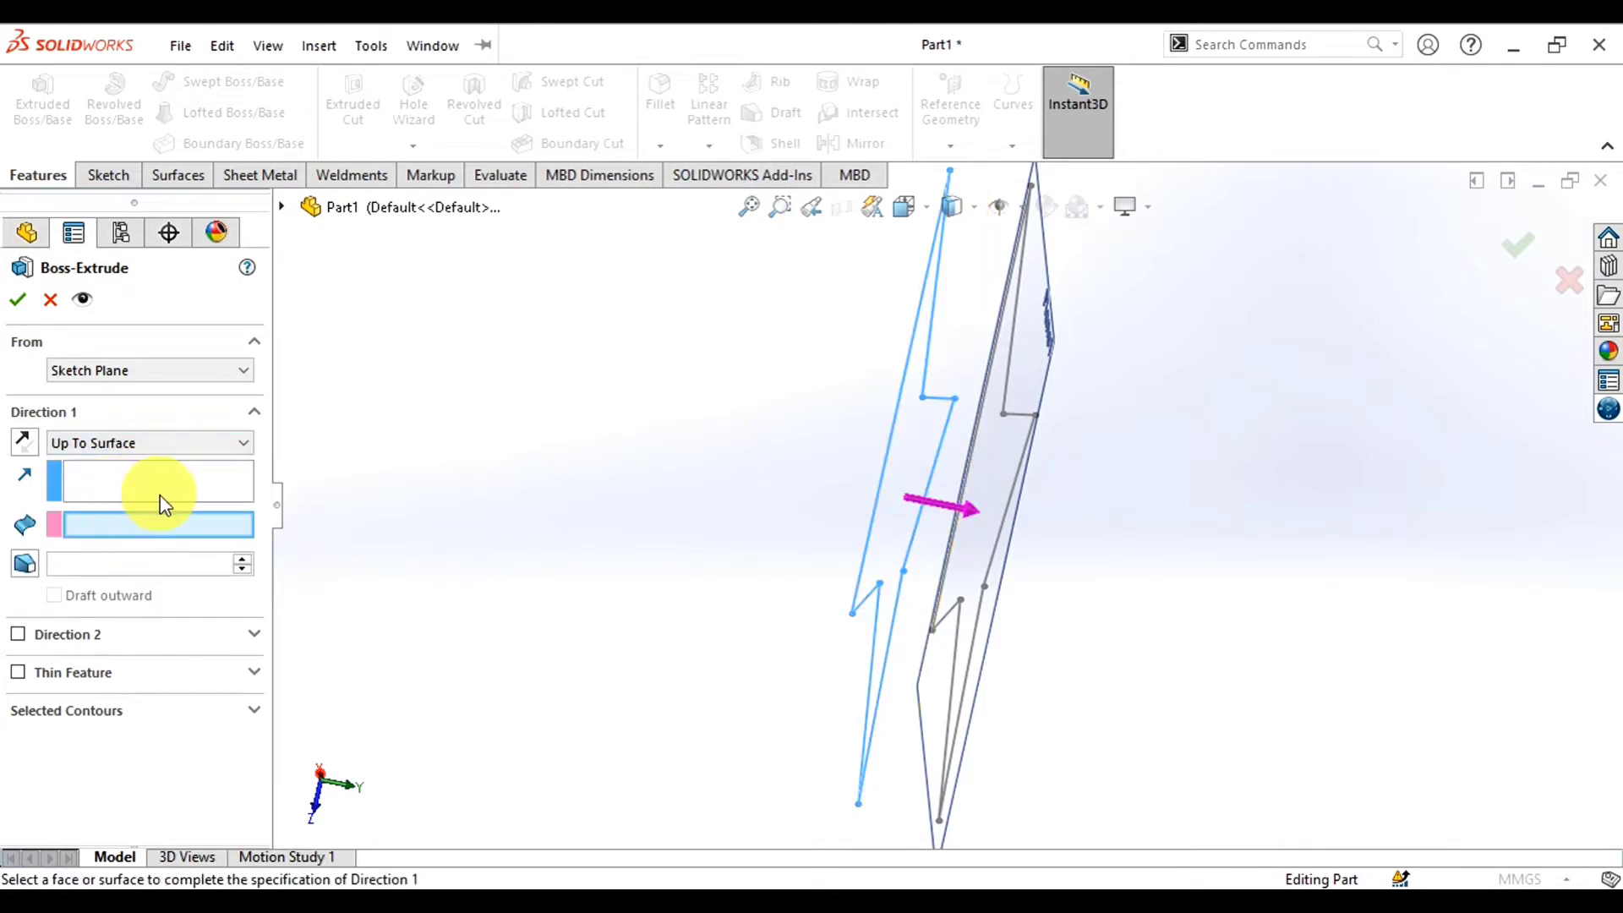
click(1056, 355)
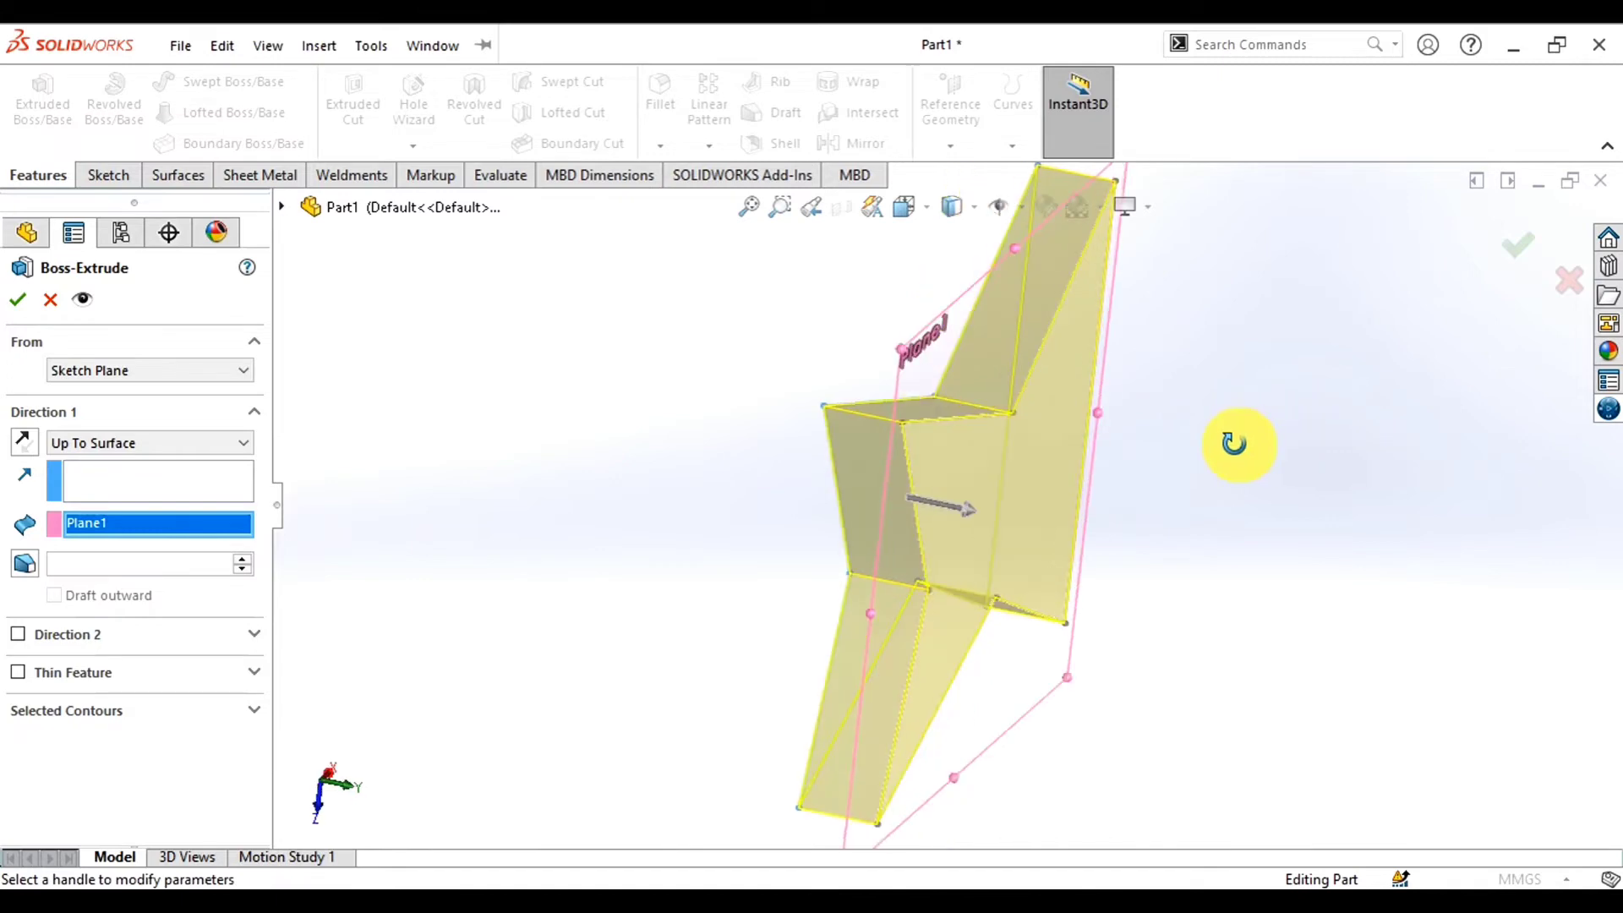
key(Return)
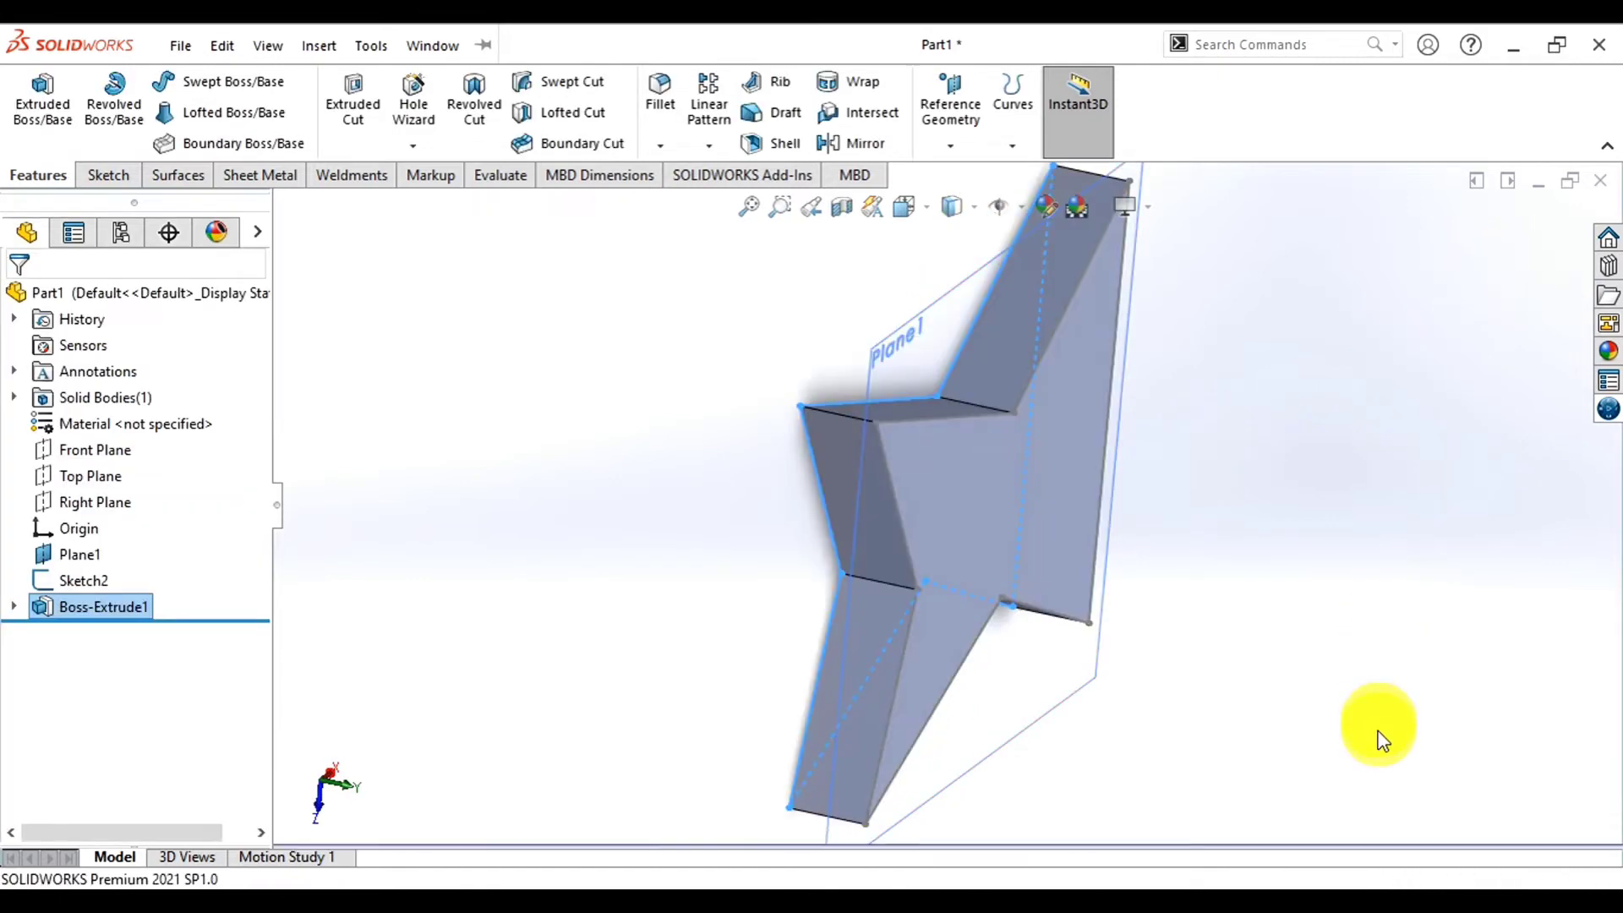
middle_drag(1377, 739, 1213, 534)
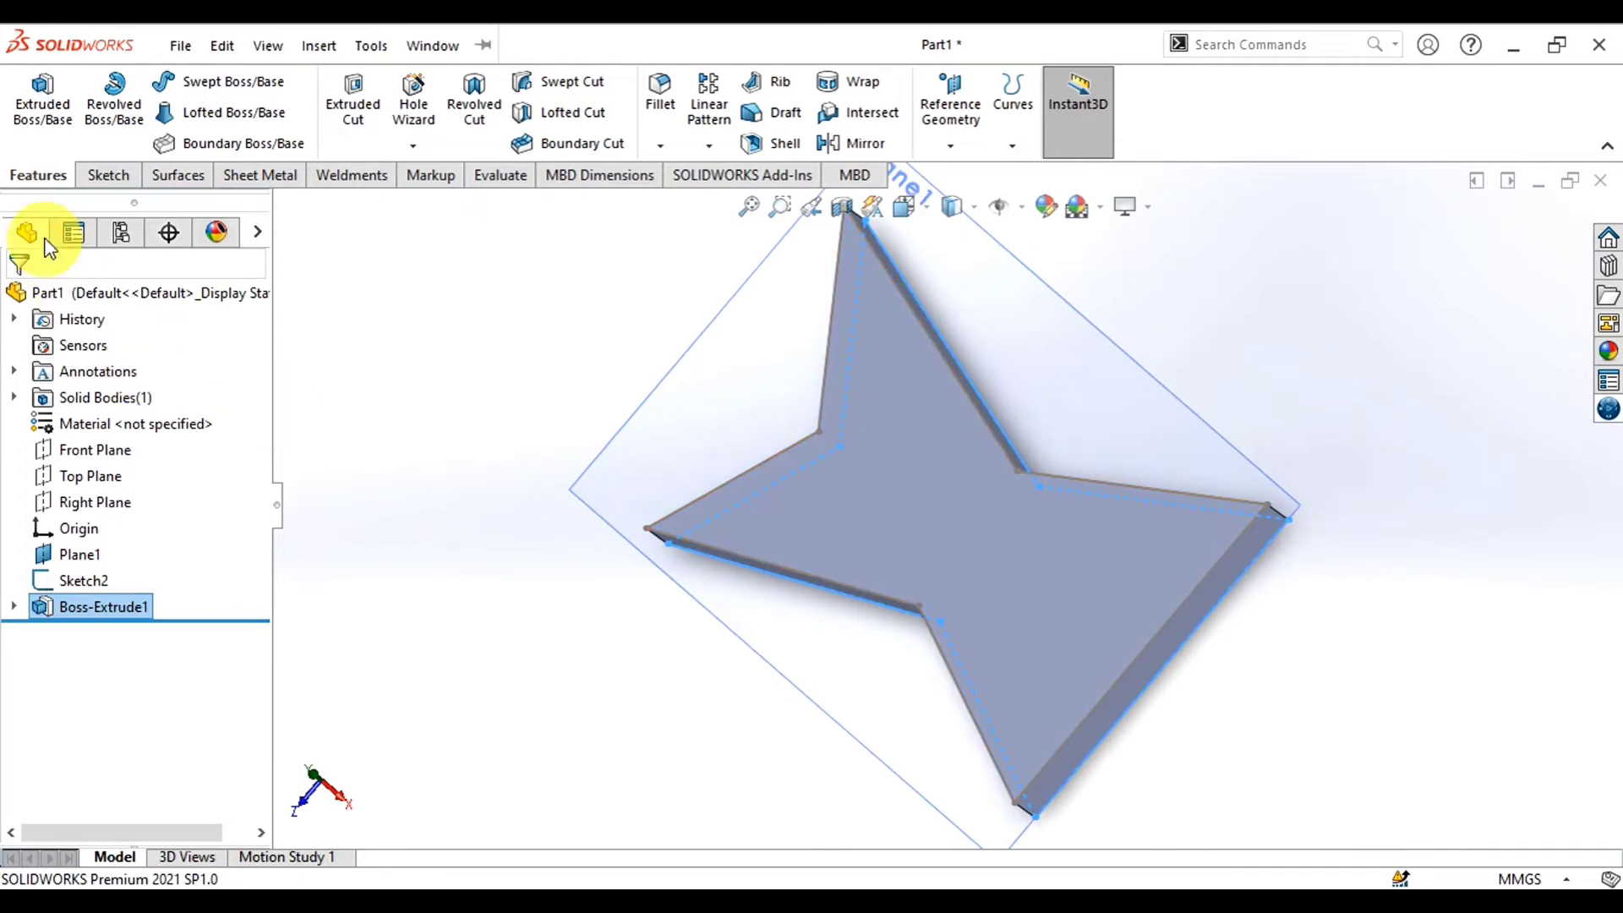
Undo the extrusion of the star-like profile
click(441, 49)
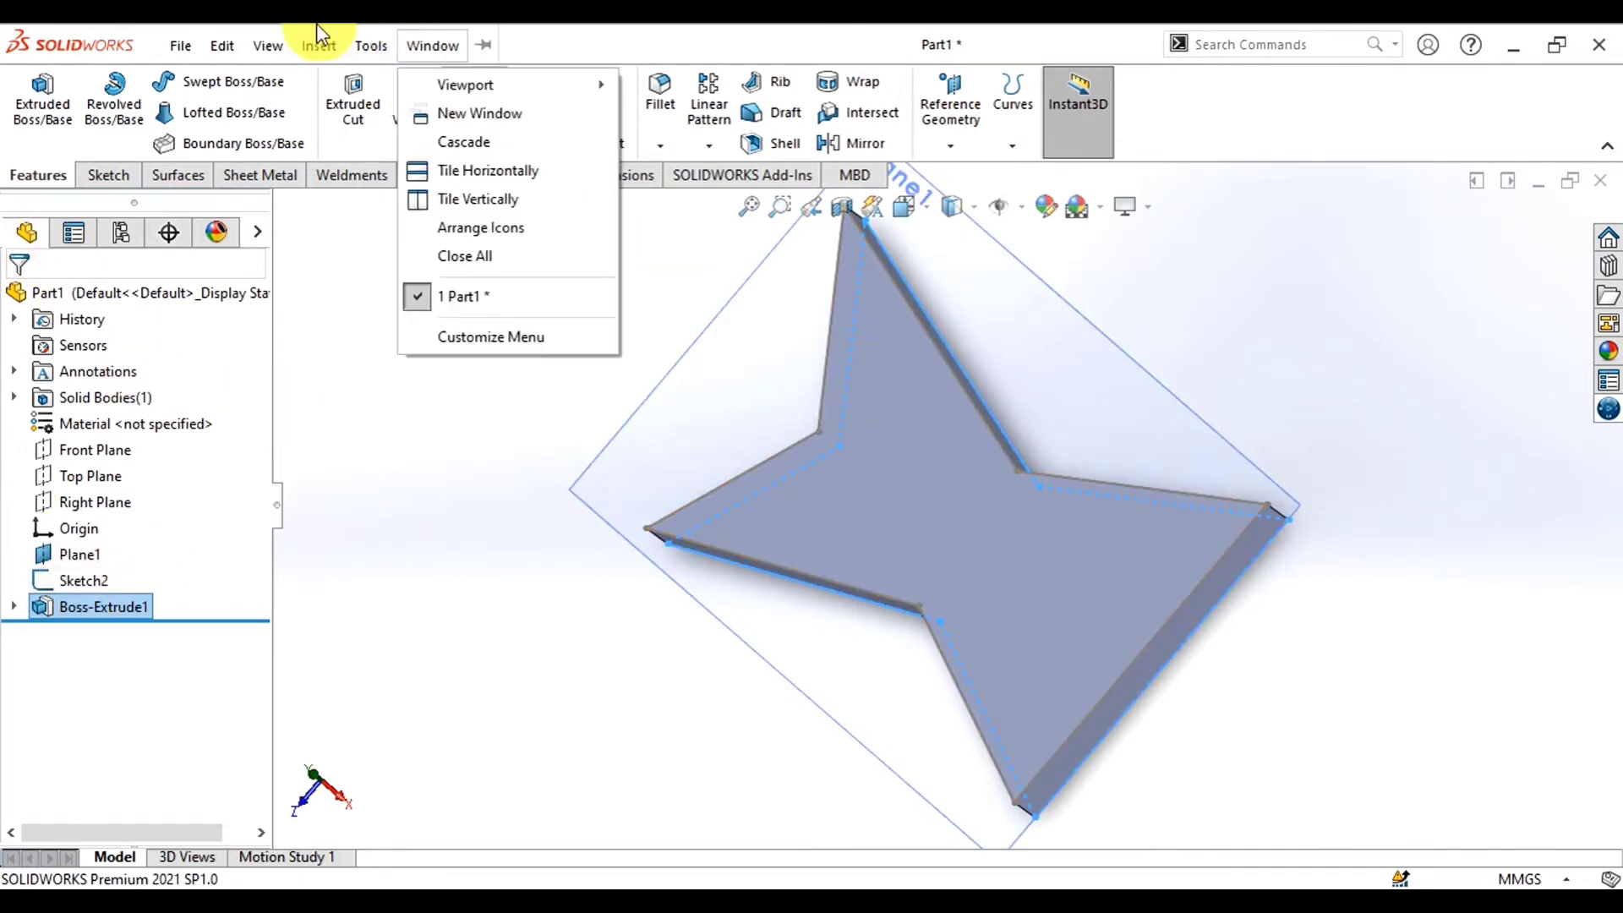
click(316, 26)
click(458, 49)
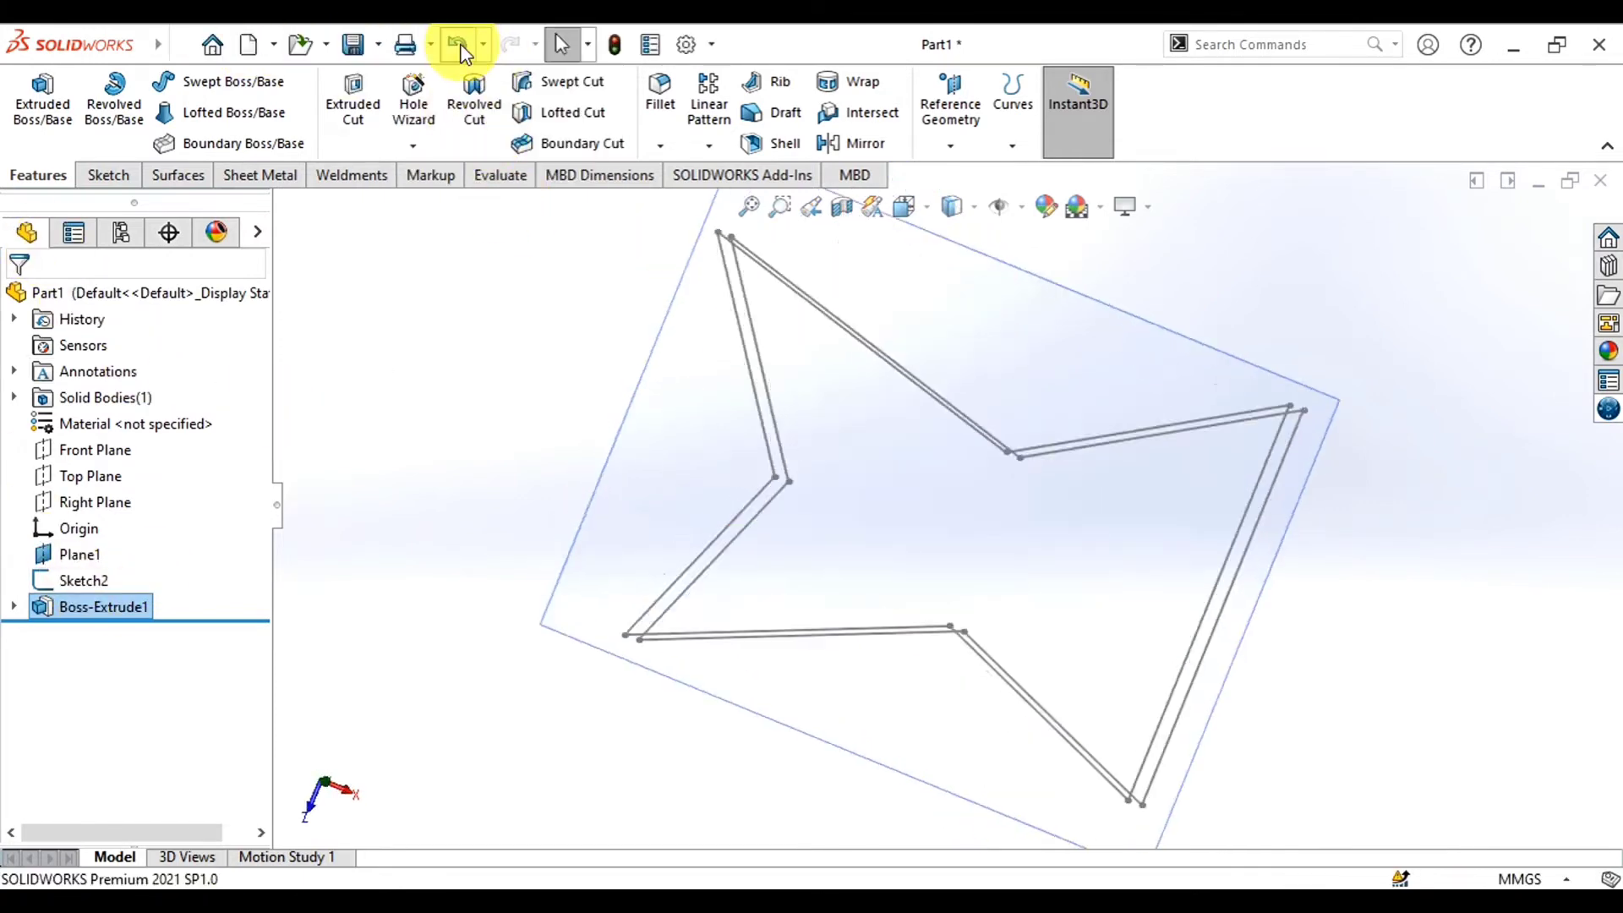
Loft between the two star-like profiles, picking an outer tip of Sketch1 and the inner corner near the origin on Sketch2
click(246, 118)
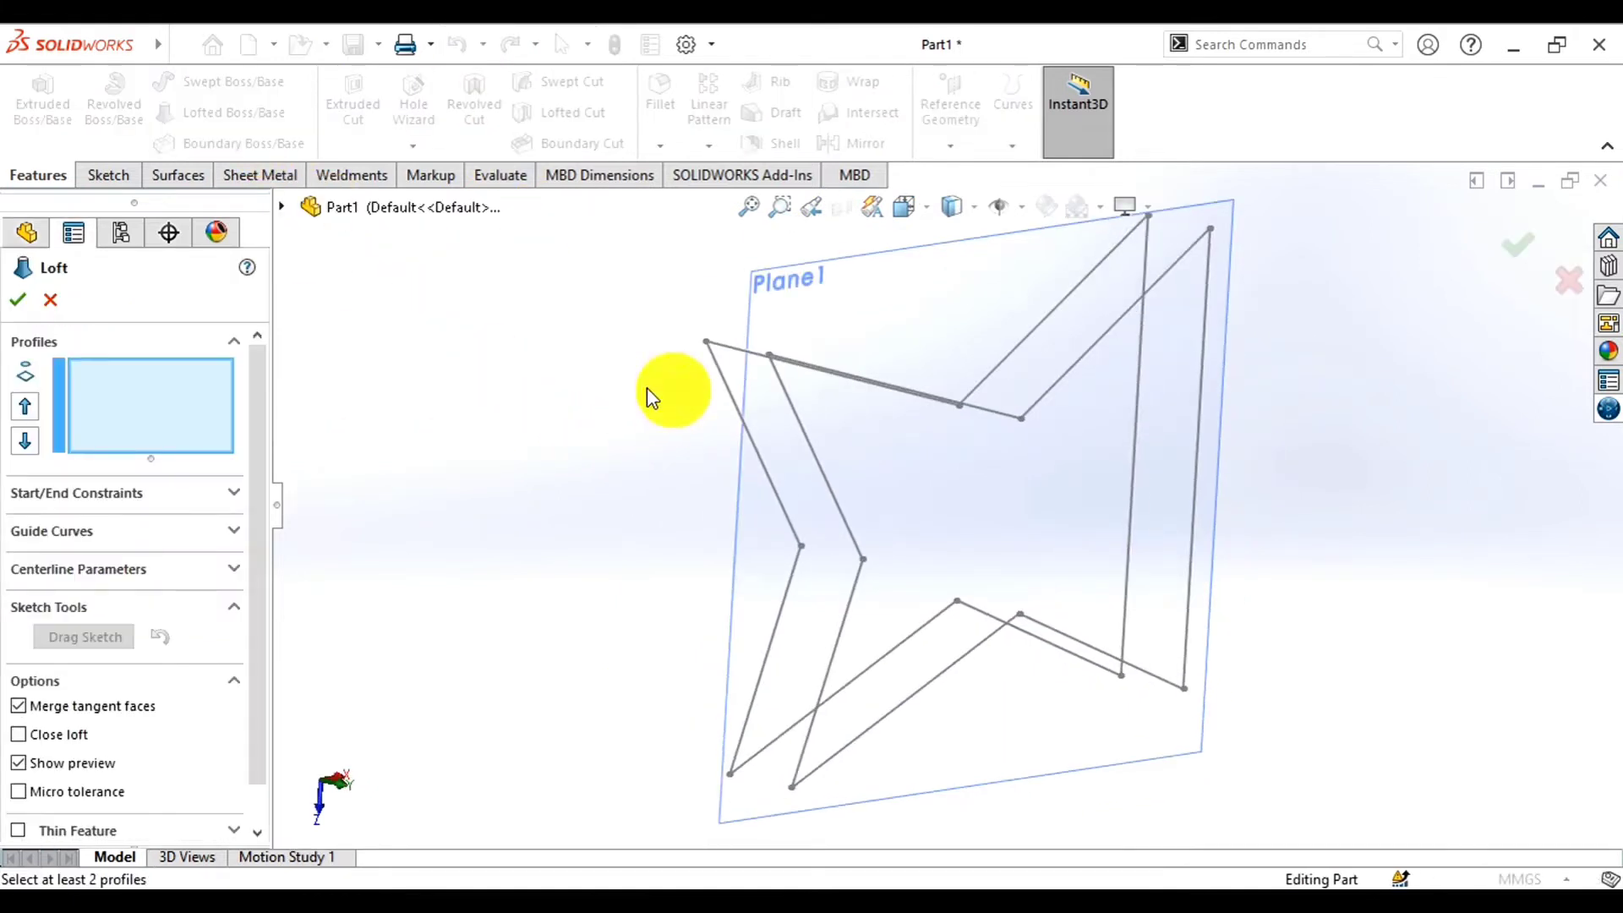
click(708, 342)
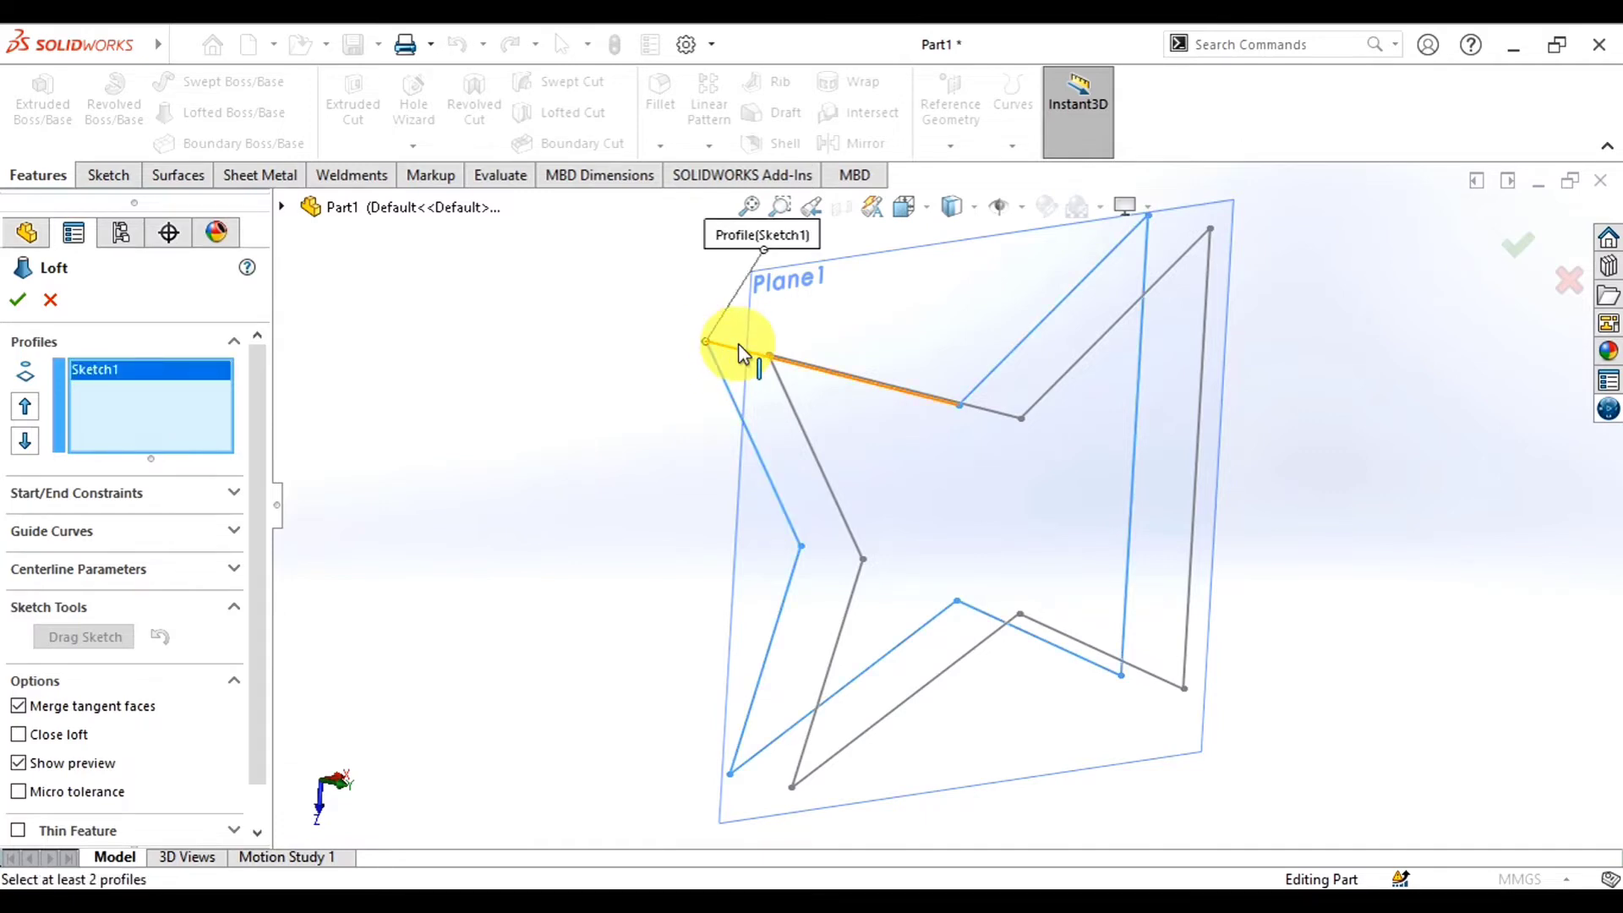
middle_drag(529, 486, 571, 503)
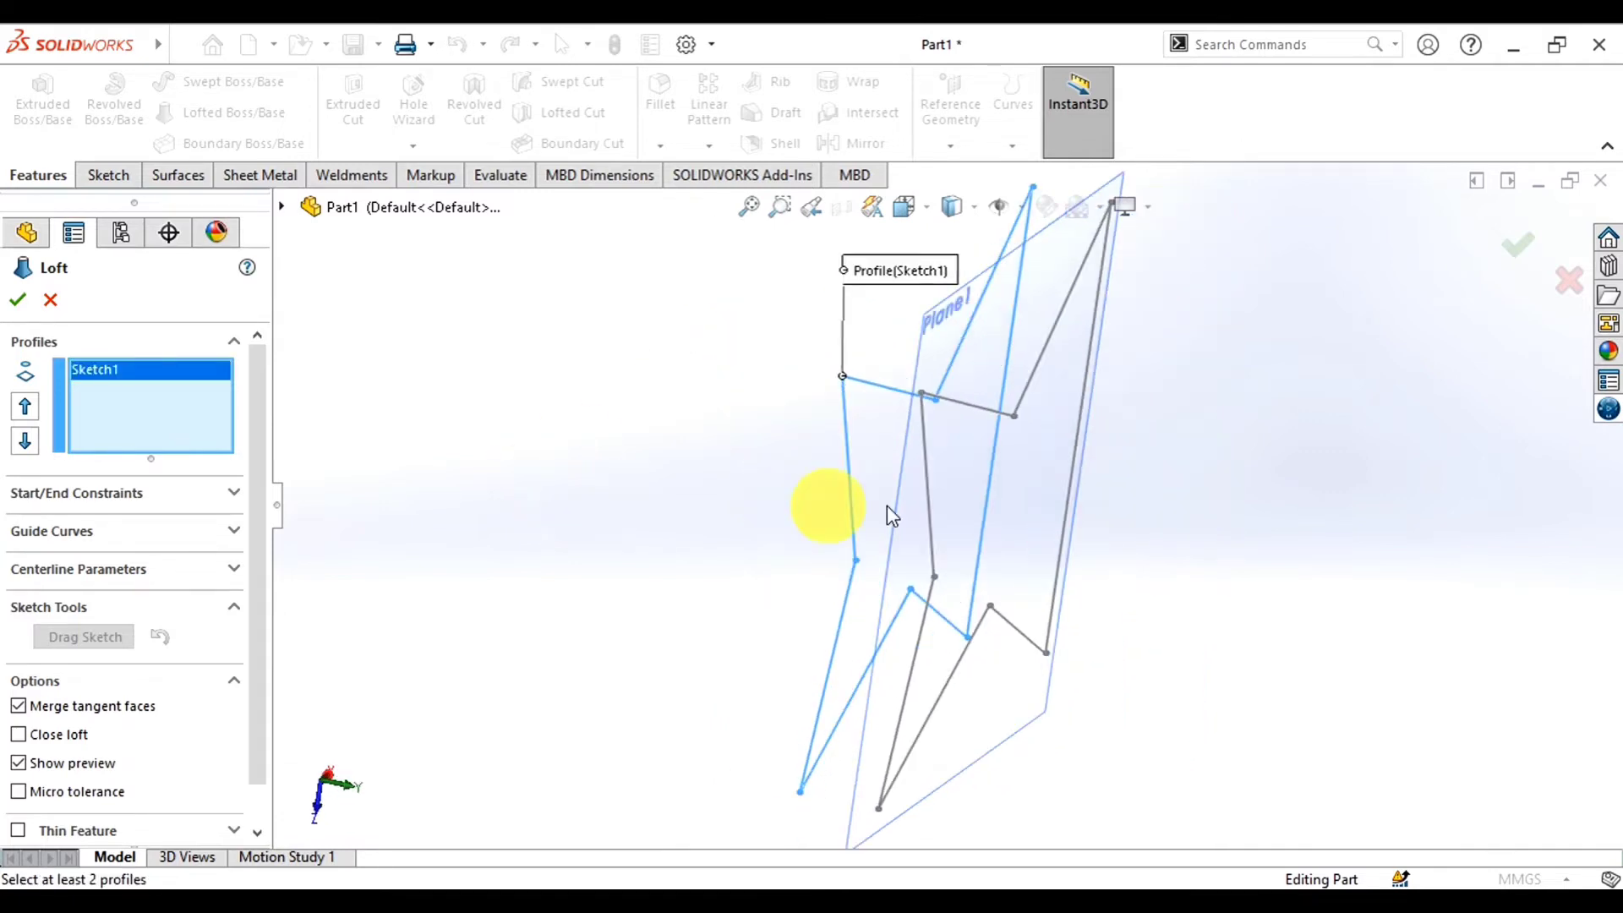
click(1015, 414)
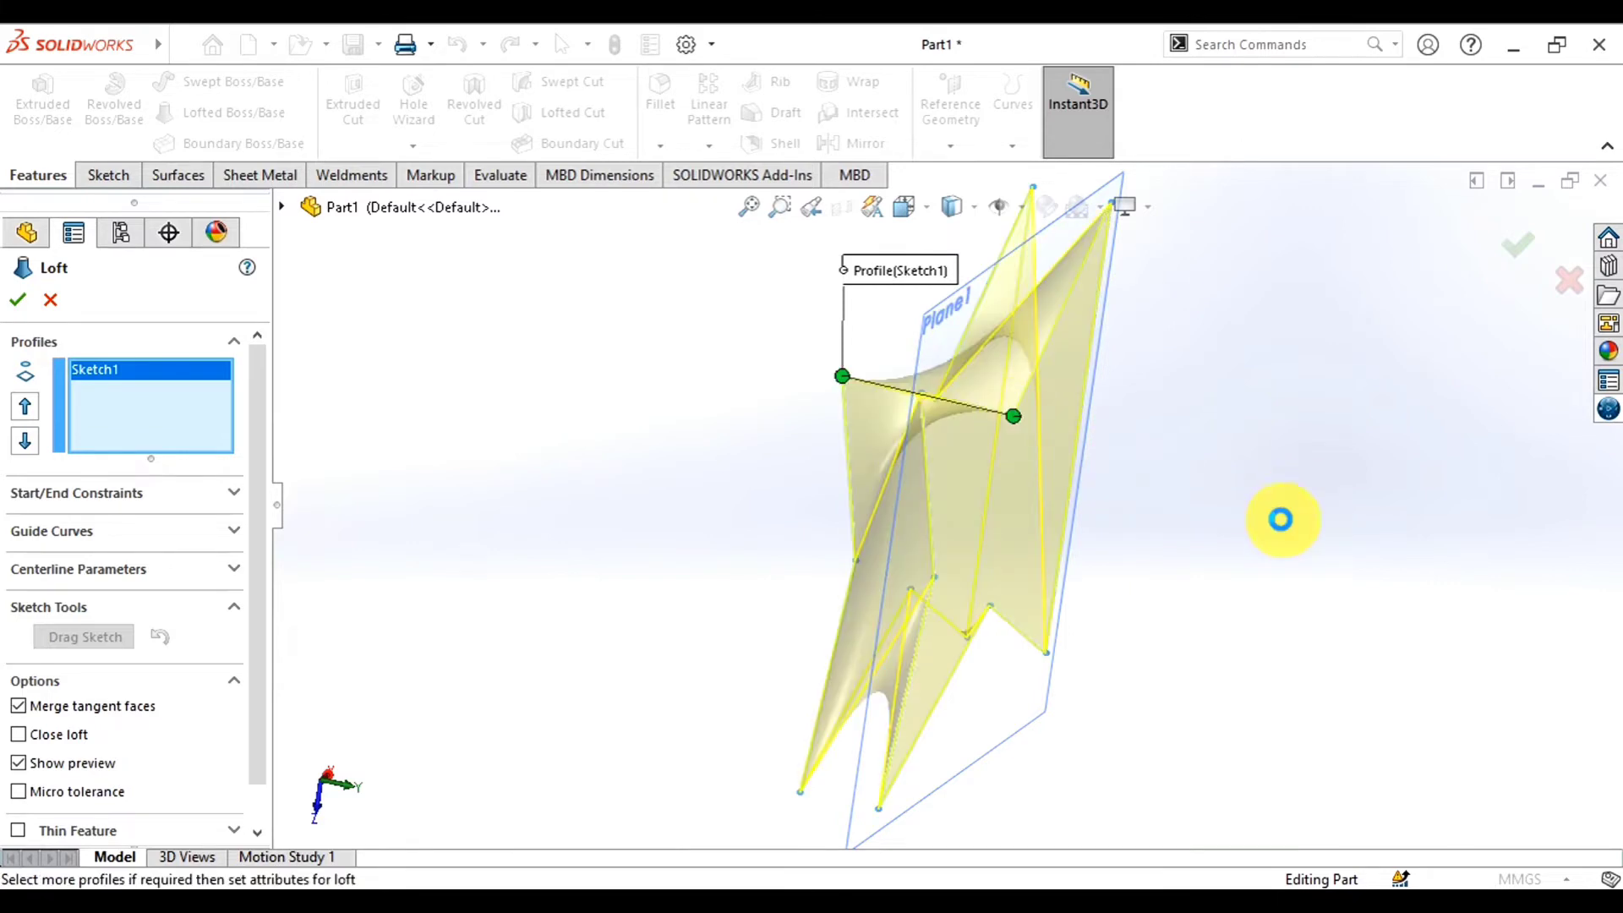
middle_drag(1280, 518, 1314, 503)
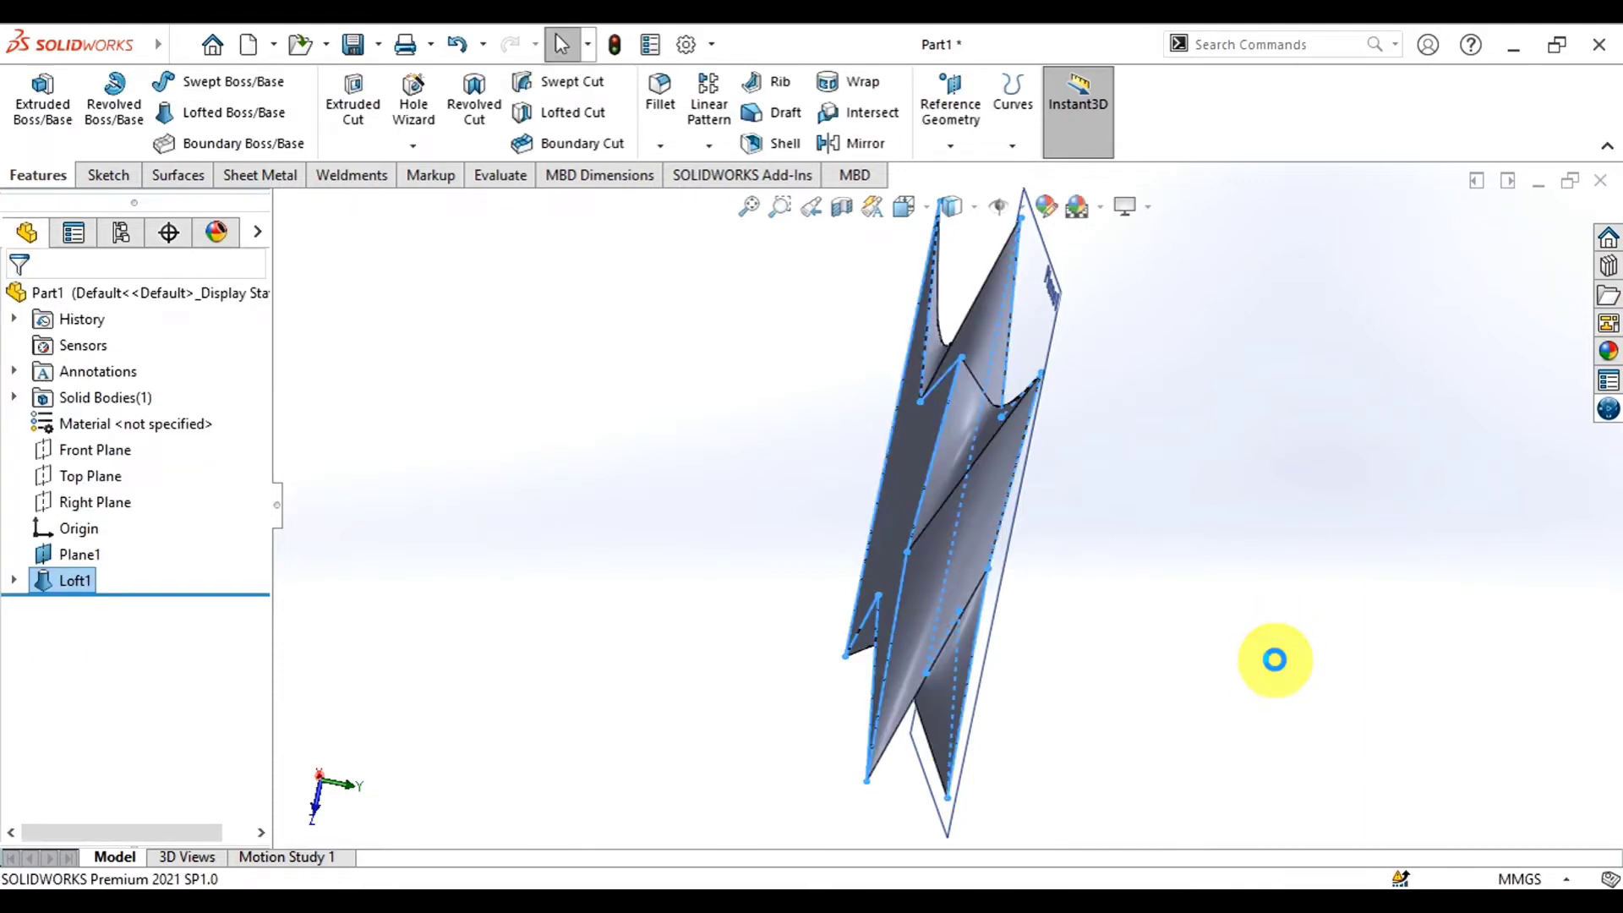
middle_drag(1274, 659, 1043, 797)
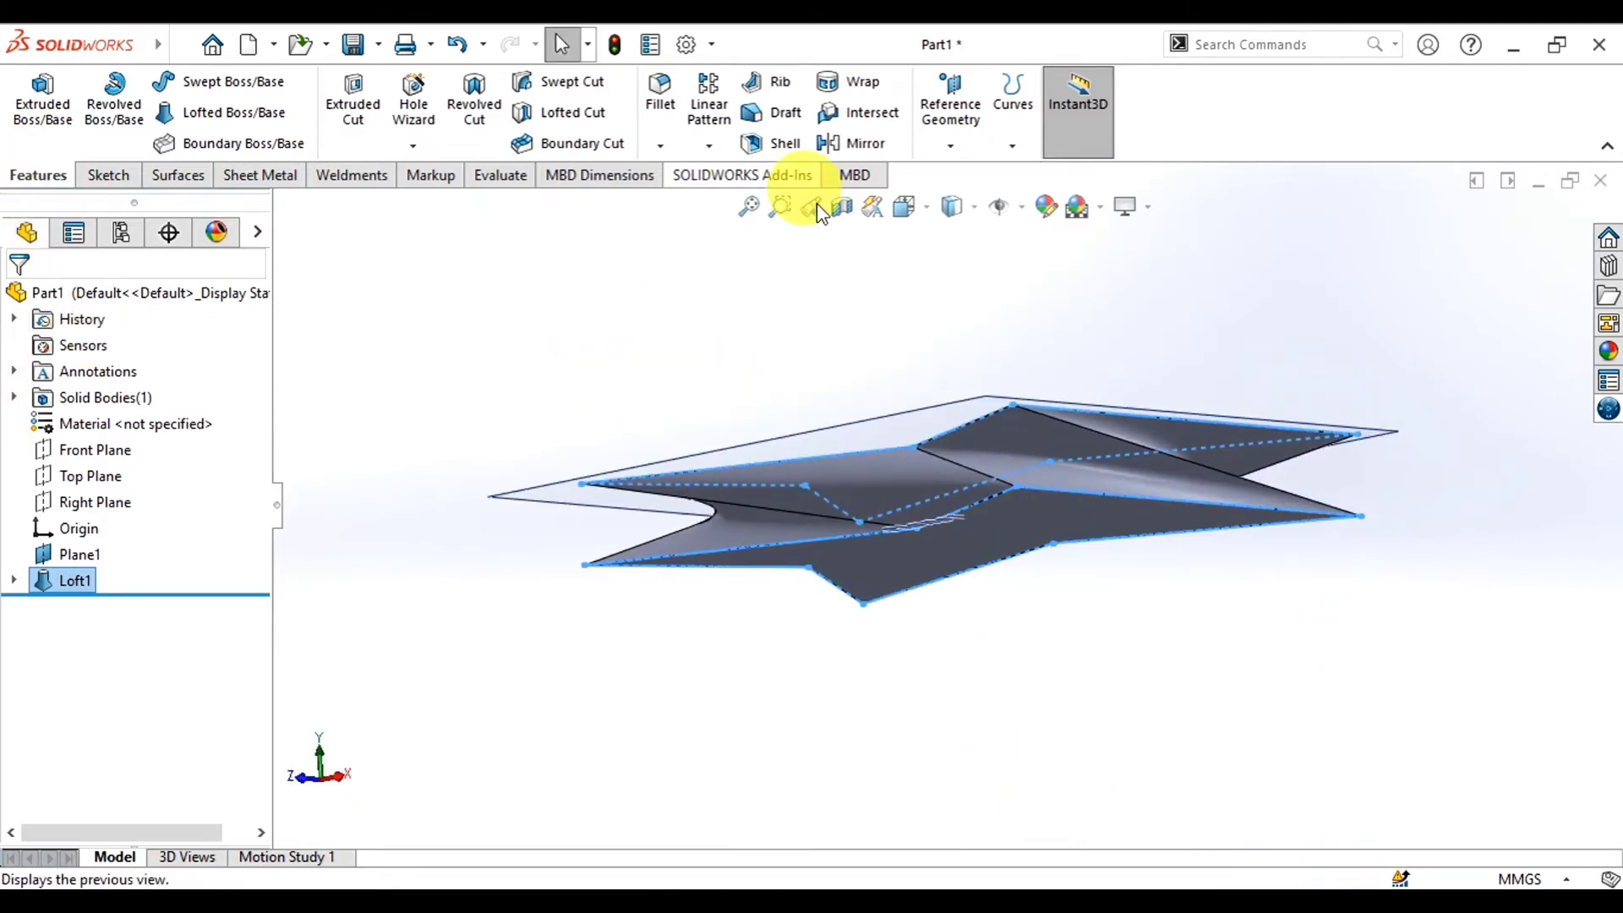
Delete the loft feature between the two star-like profiles, keeping its sketches
right_click(81, 576)
click(135, 485)
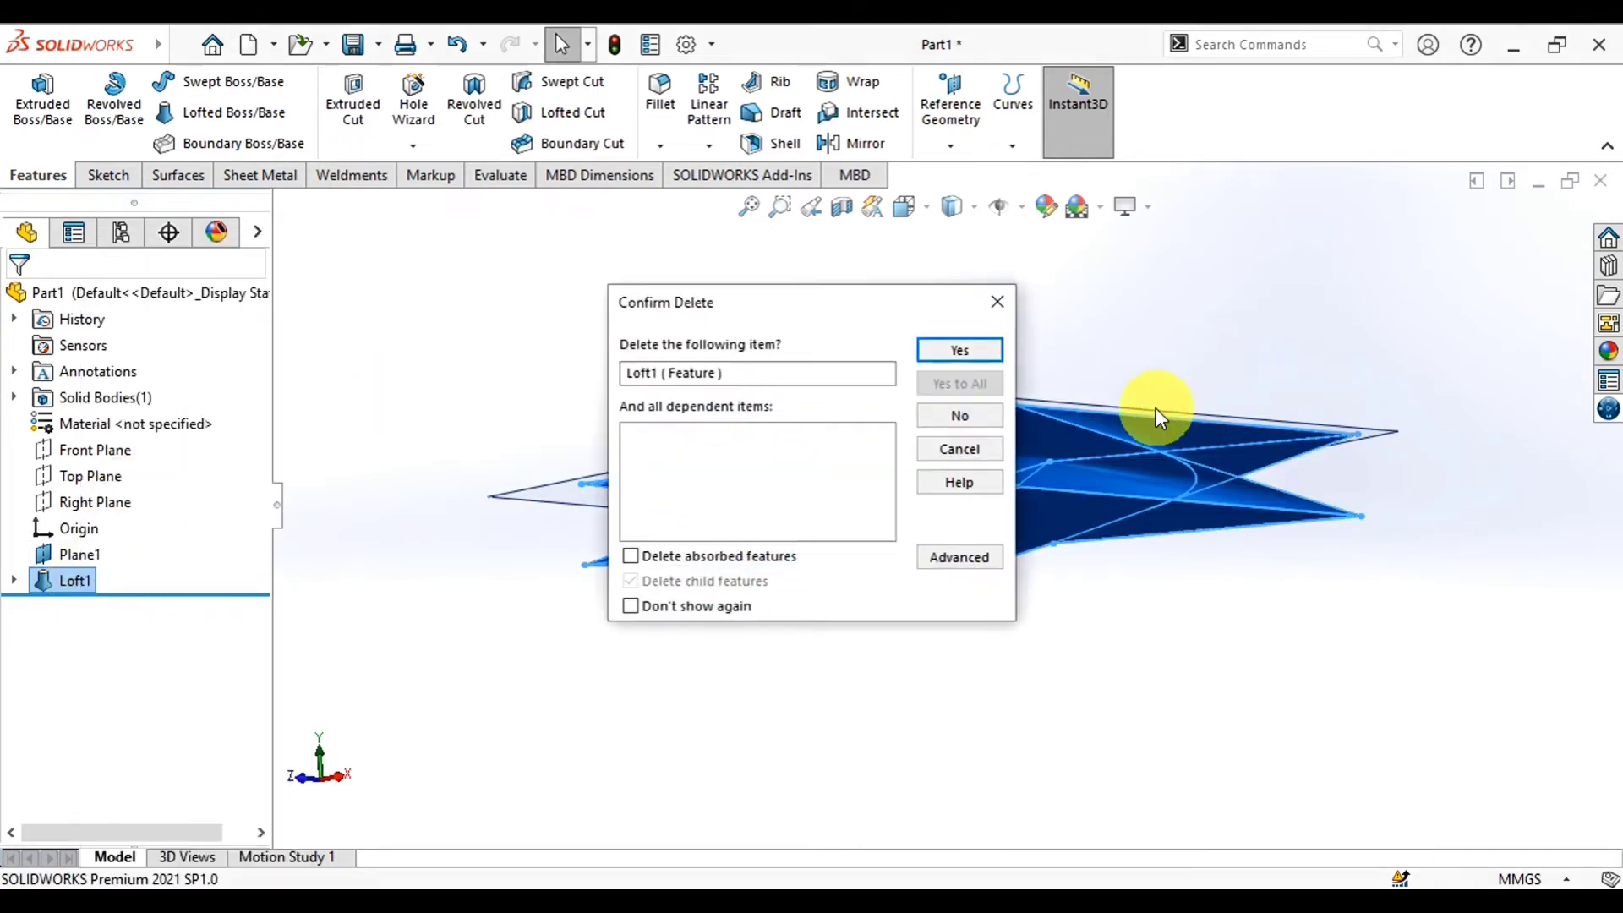
click(960, 349)
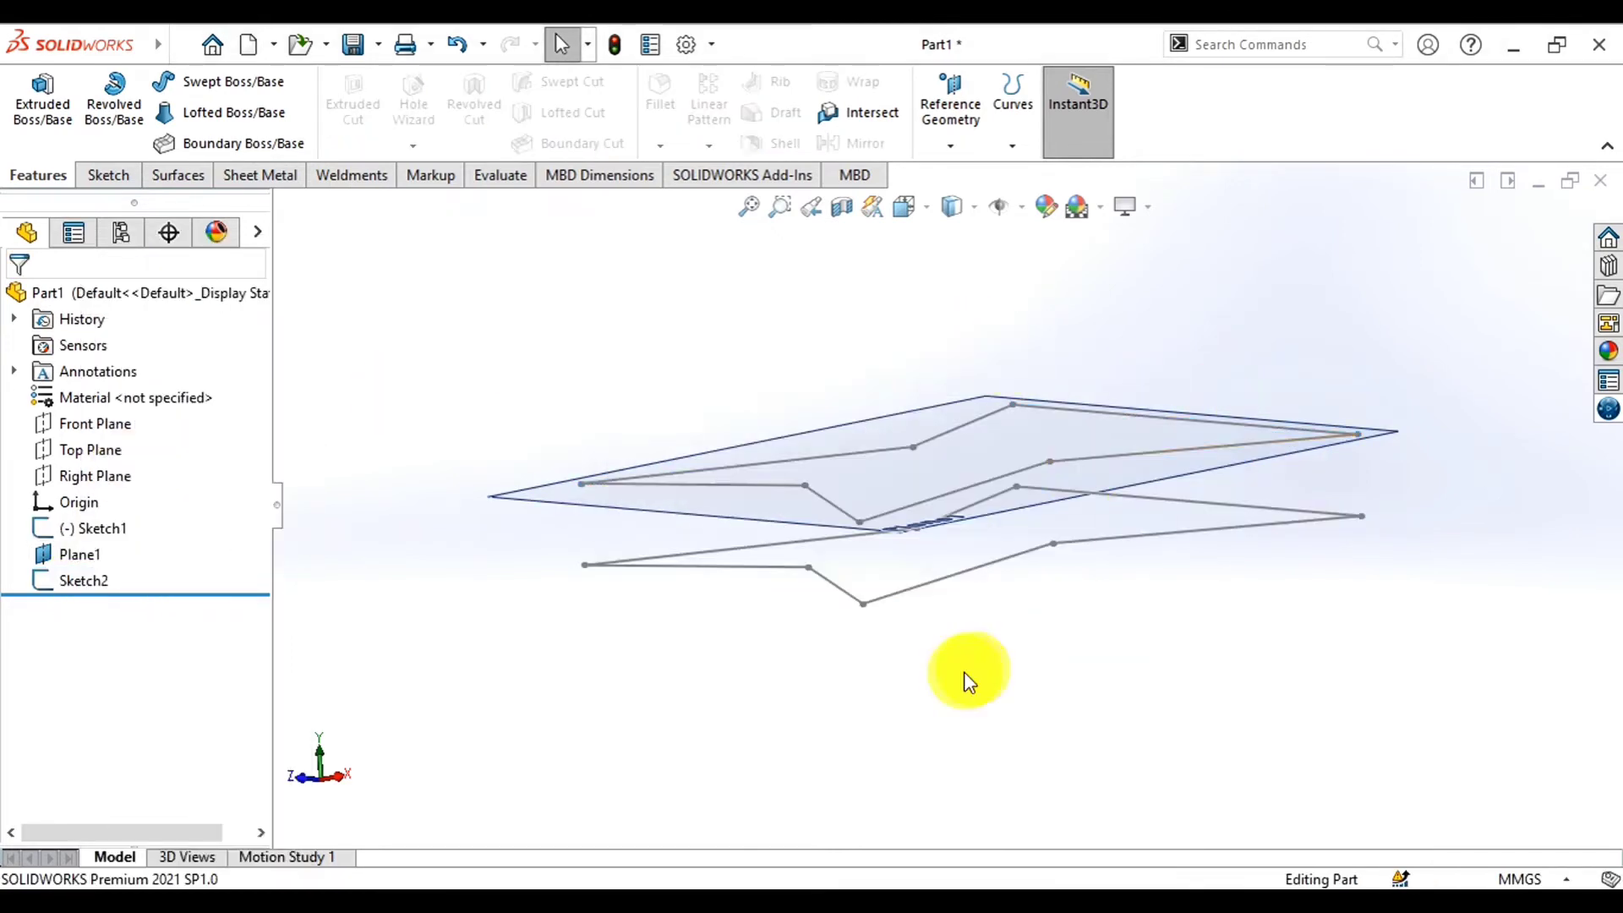
Delete Plane1 together with its dependent Sketch2
mouse_move(966, 673)
middle_down()
mouse_move(1064, 767)
mouse_move(1328, 452)
mouse_move(1276, 671)
mouse_move(1326, 717)
mouse_move(1253, 736)
mouse_move(853, 429)
middle_up()
click(879, 427)
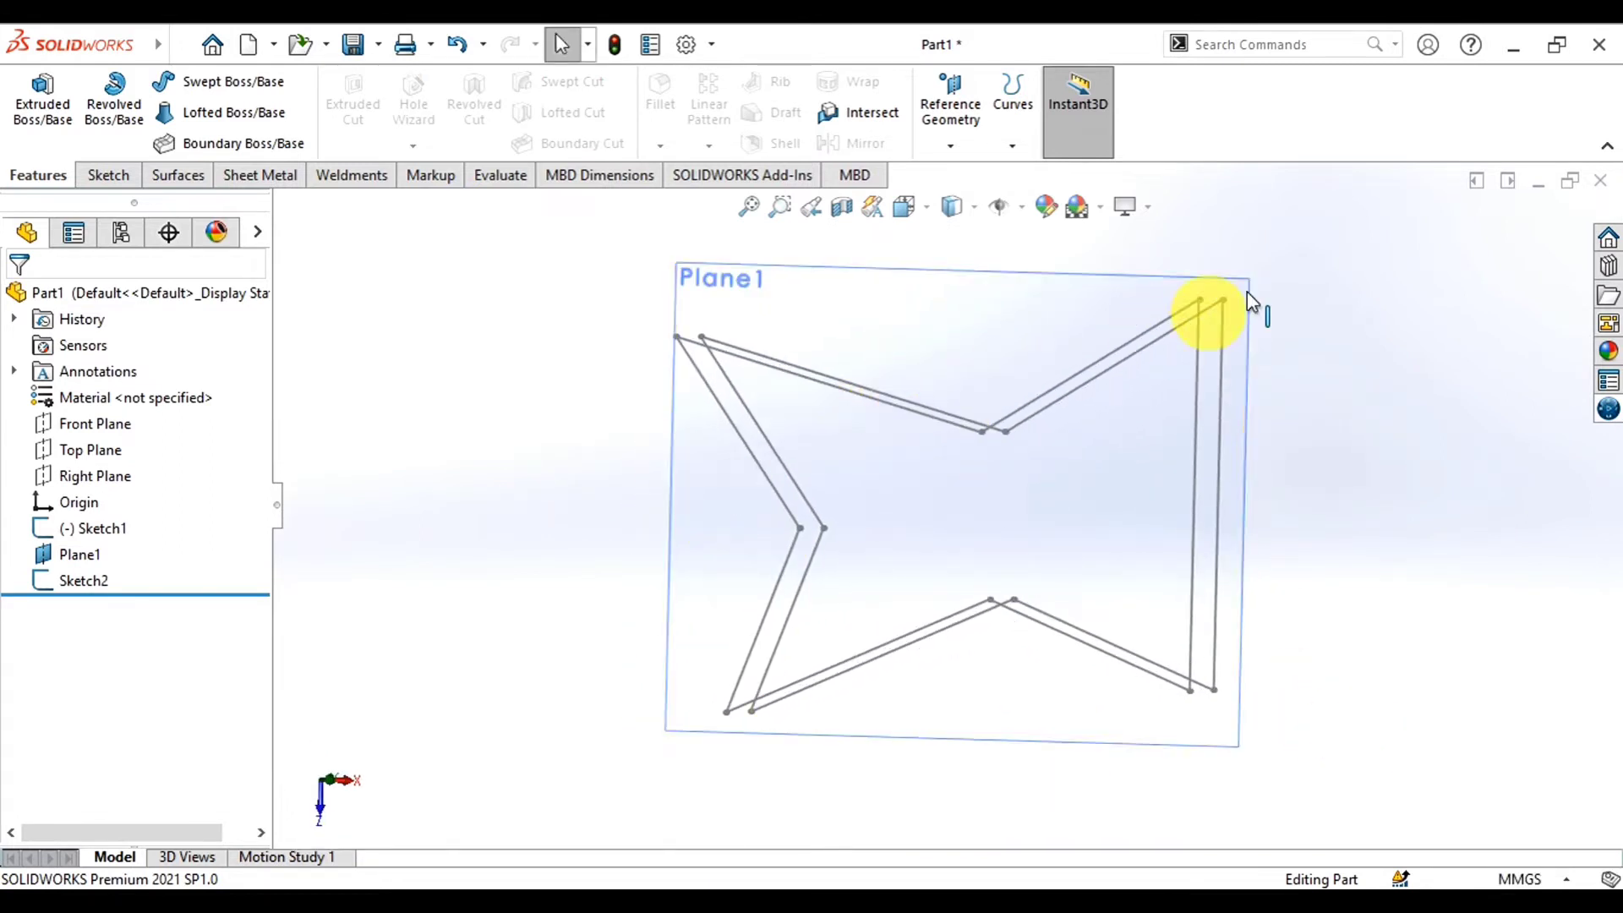
right_click(749, 267)
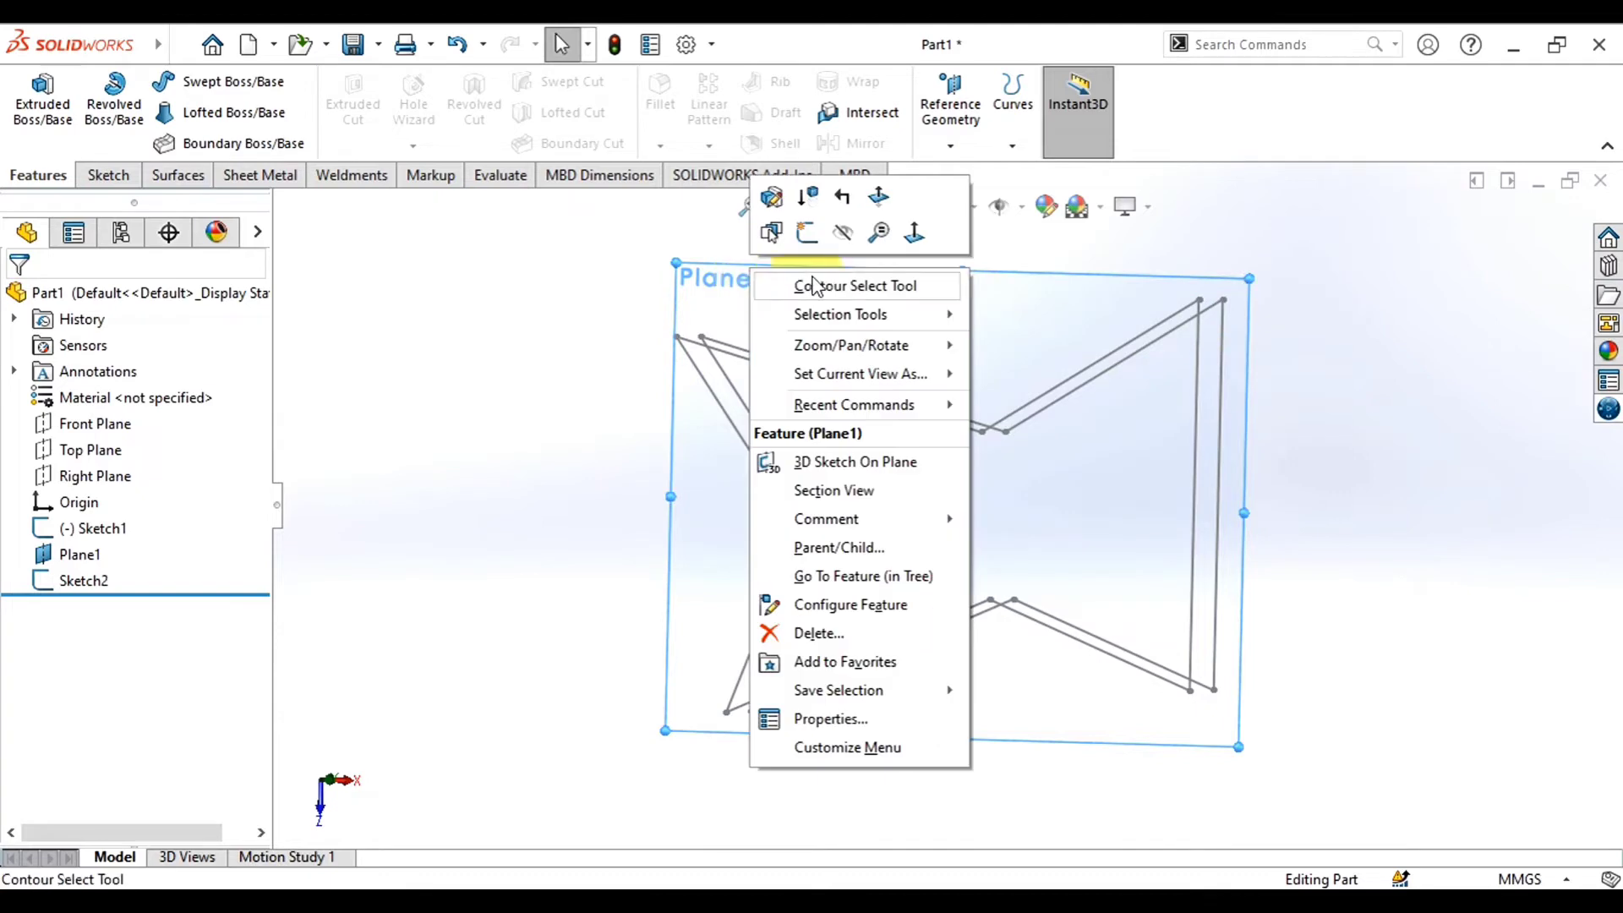
click(817, 633)
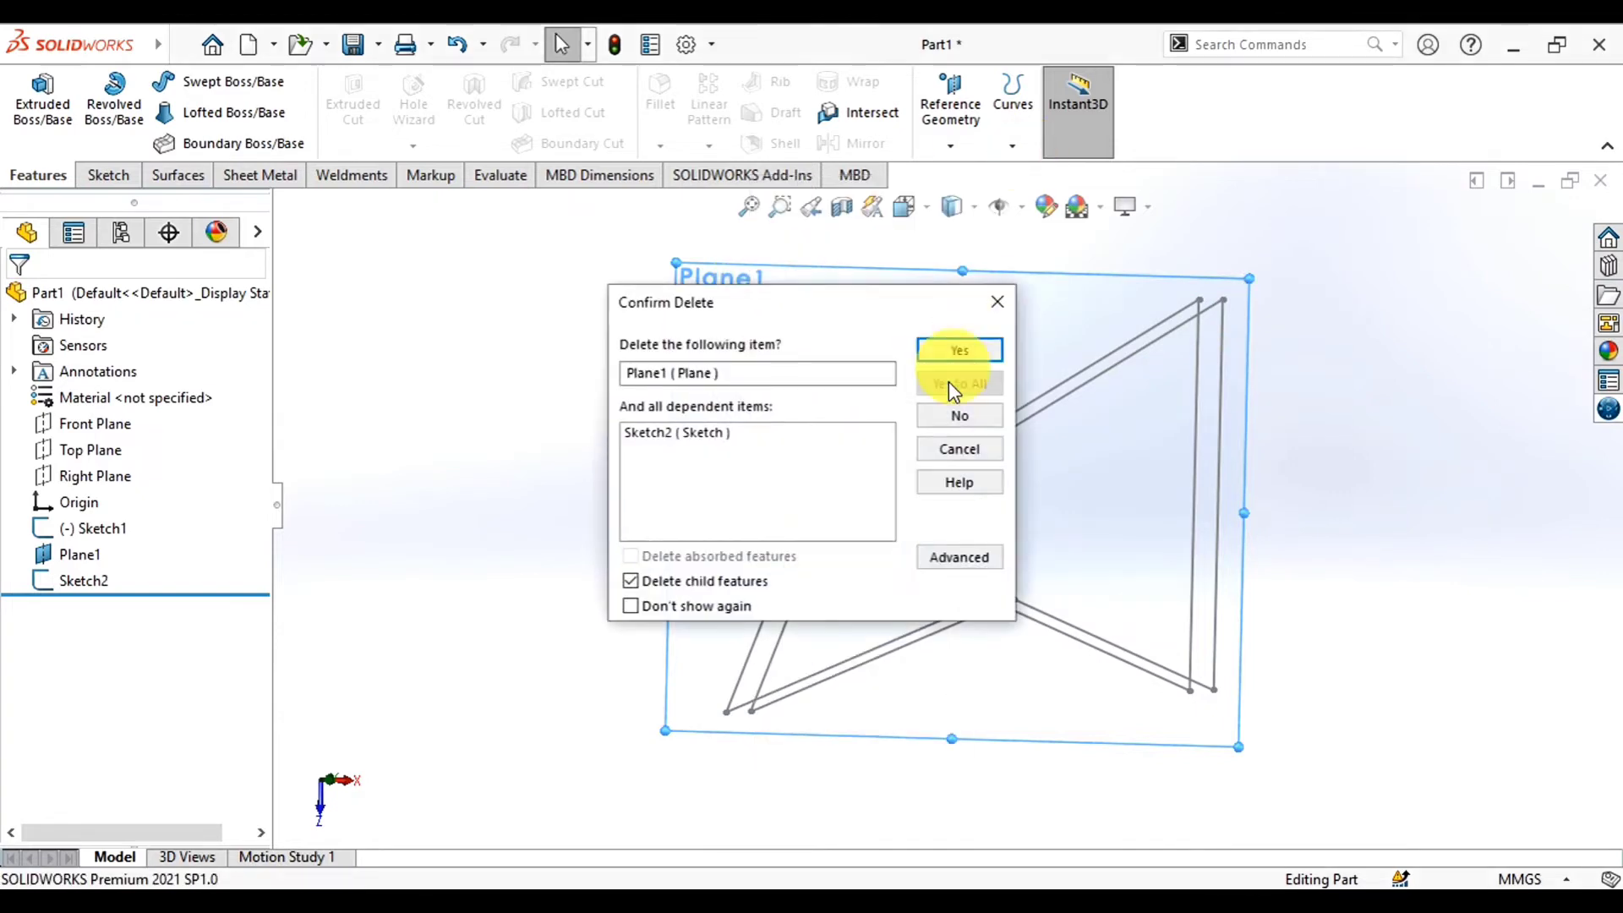
click(957, 350)
Orient the model to the Top view and open Sketch1 with the star-like profile for editing
mouse_move(642, 388)
middle_down()
mouse_move(895, 580)
mouse_move(987, 627)
mouse_move(709, 519)
middle_up()
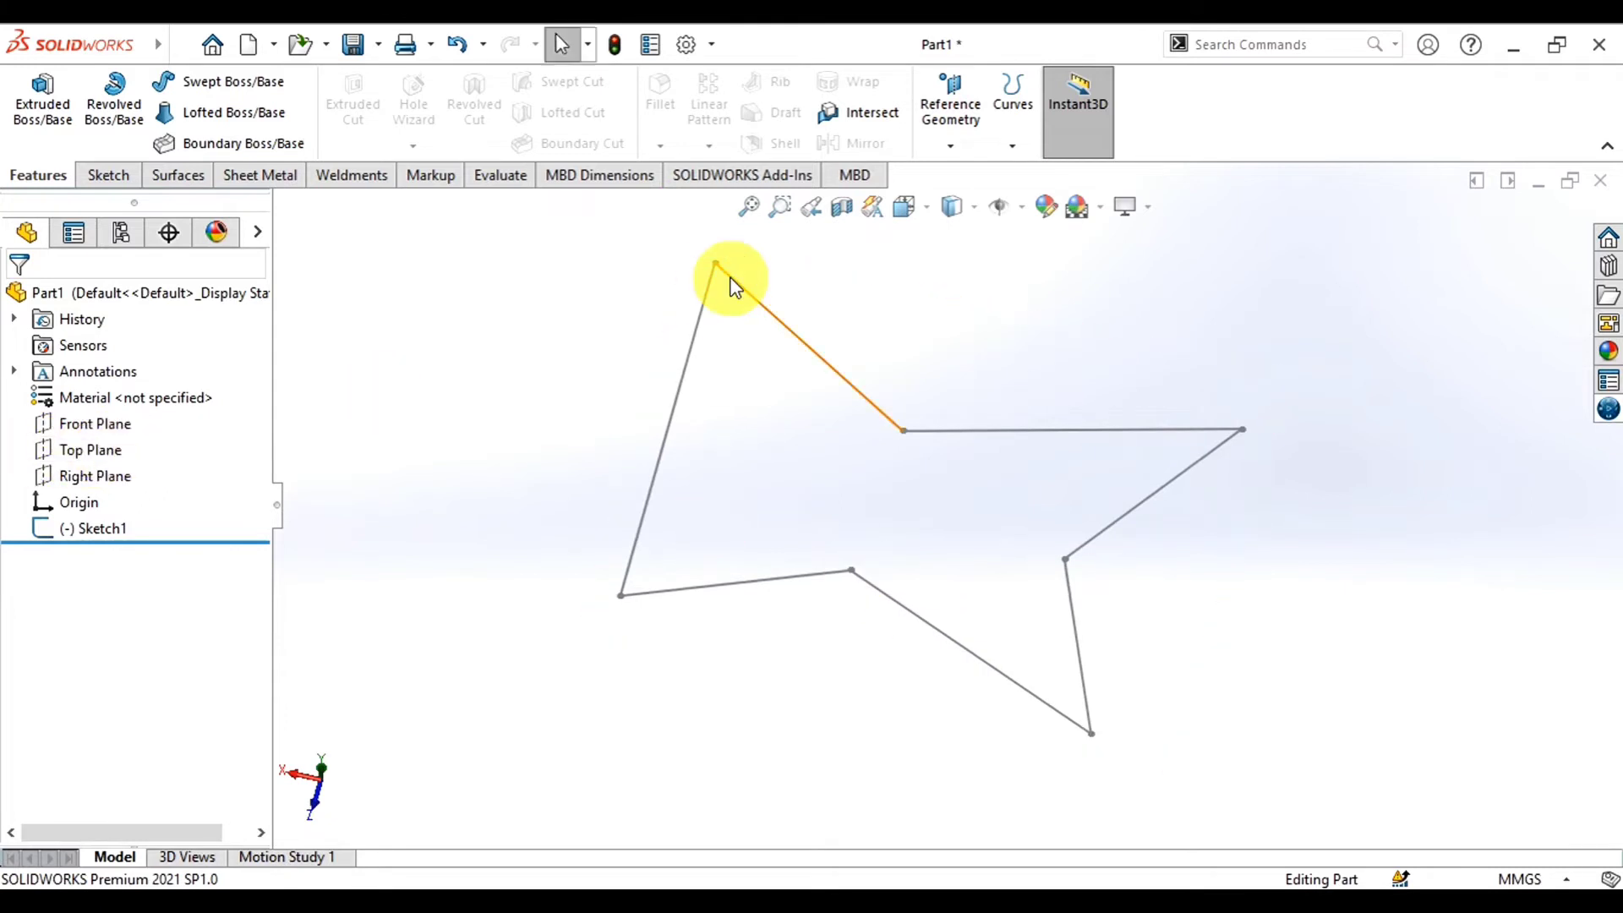
key(space)
click(799, 373)
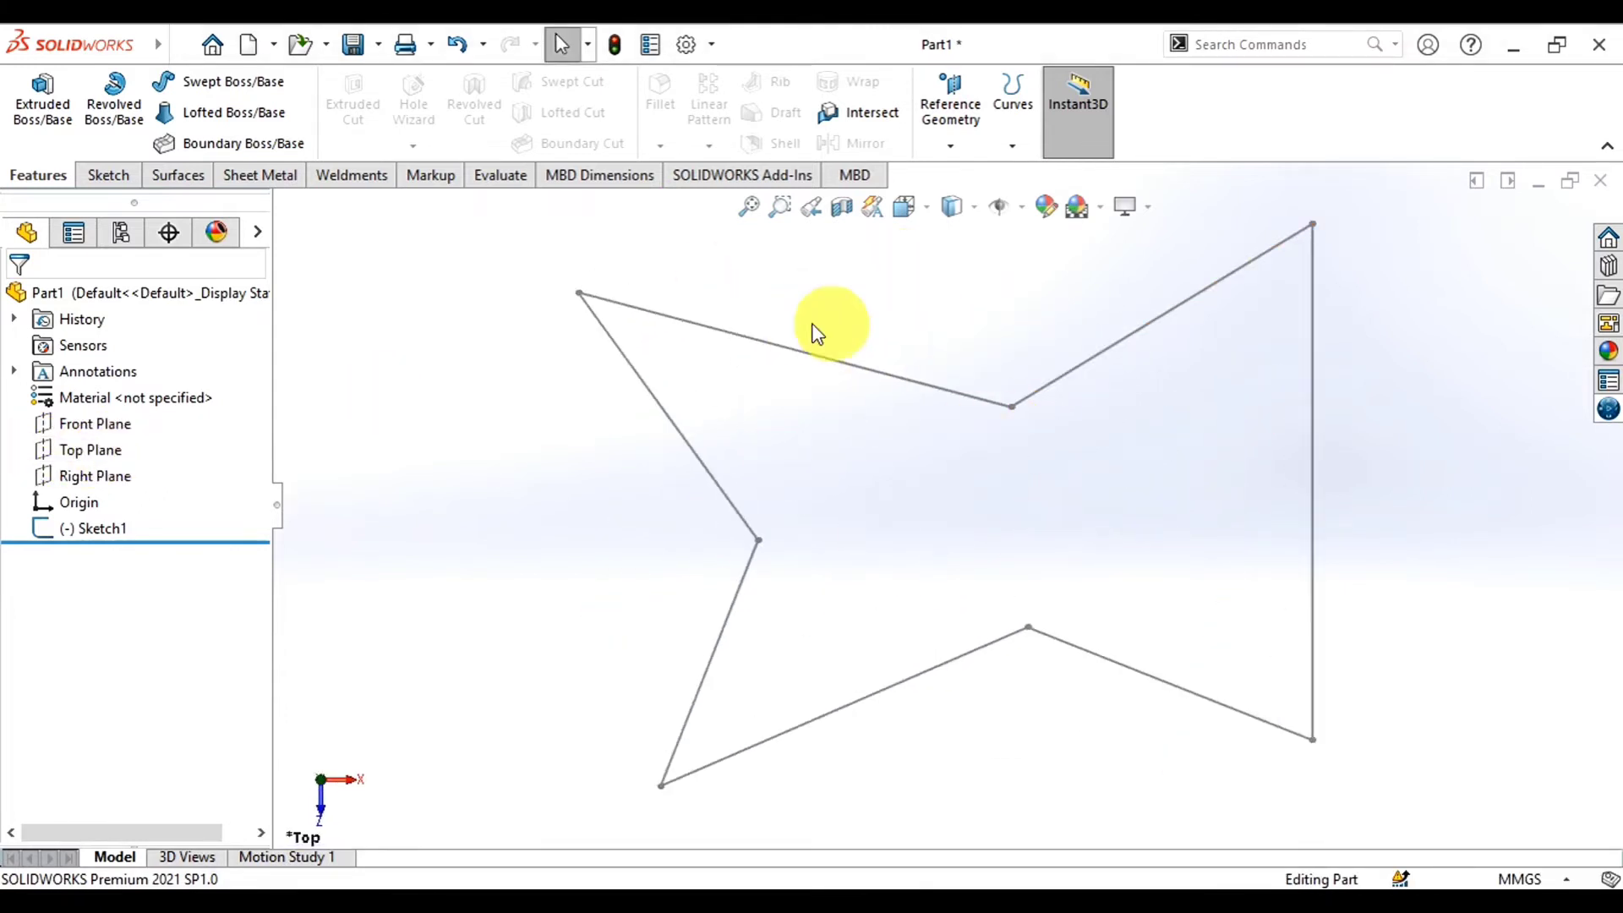
click(110, 176)
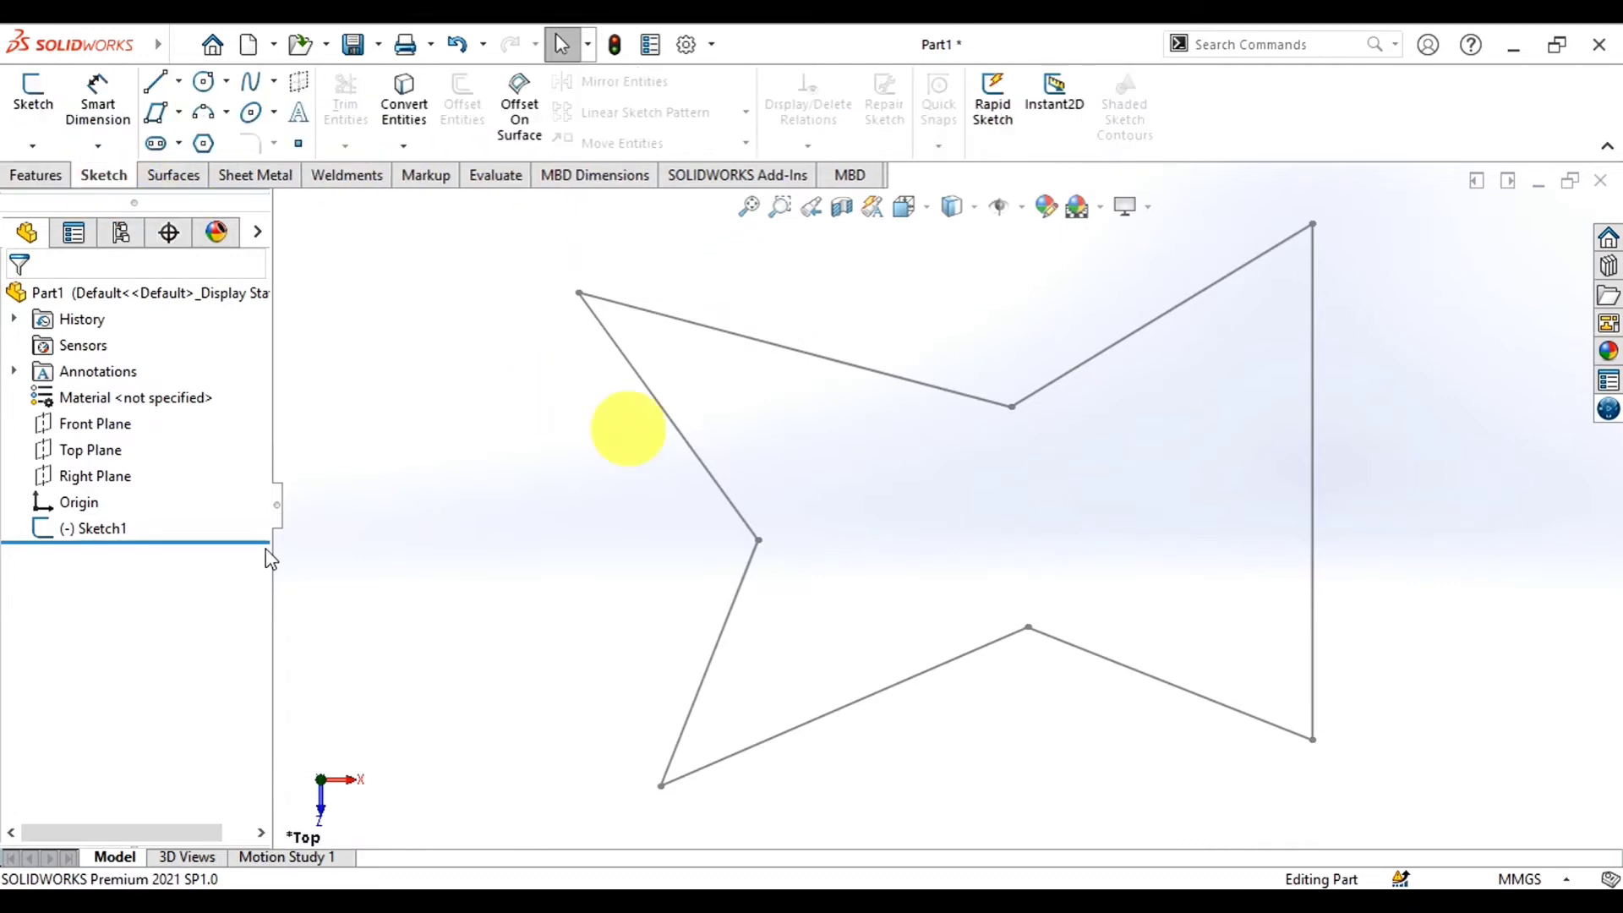
right_click(119, 528)
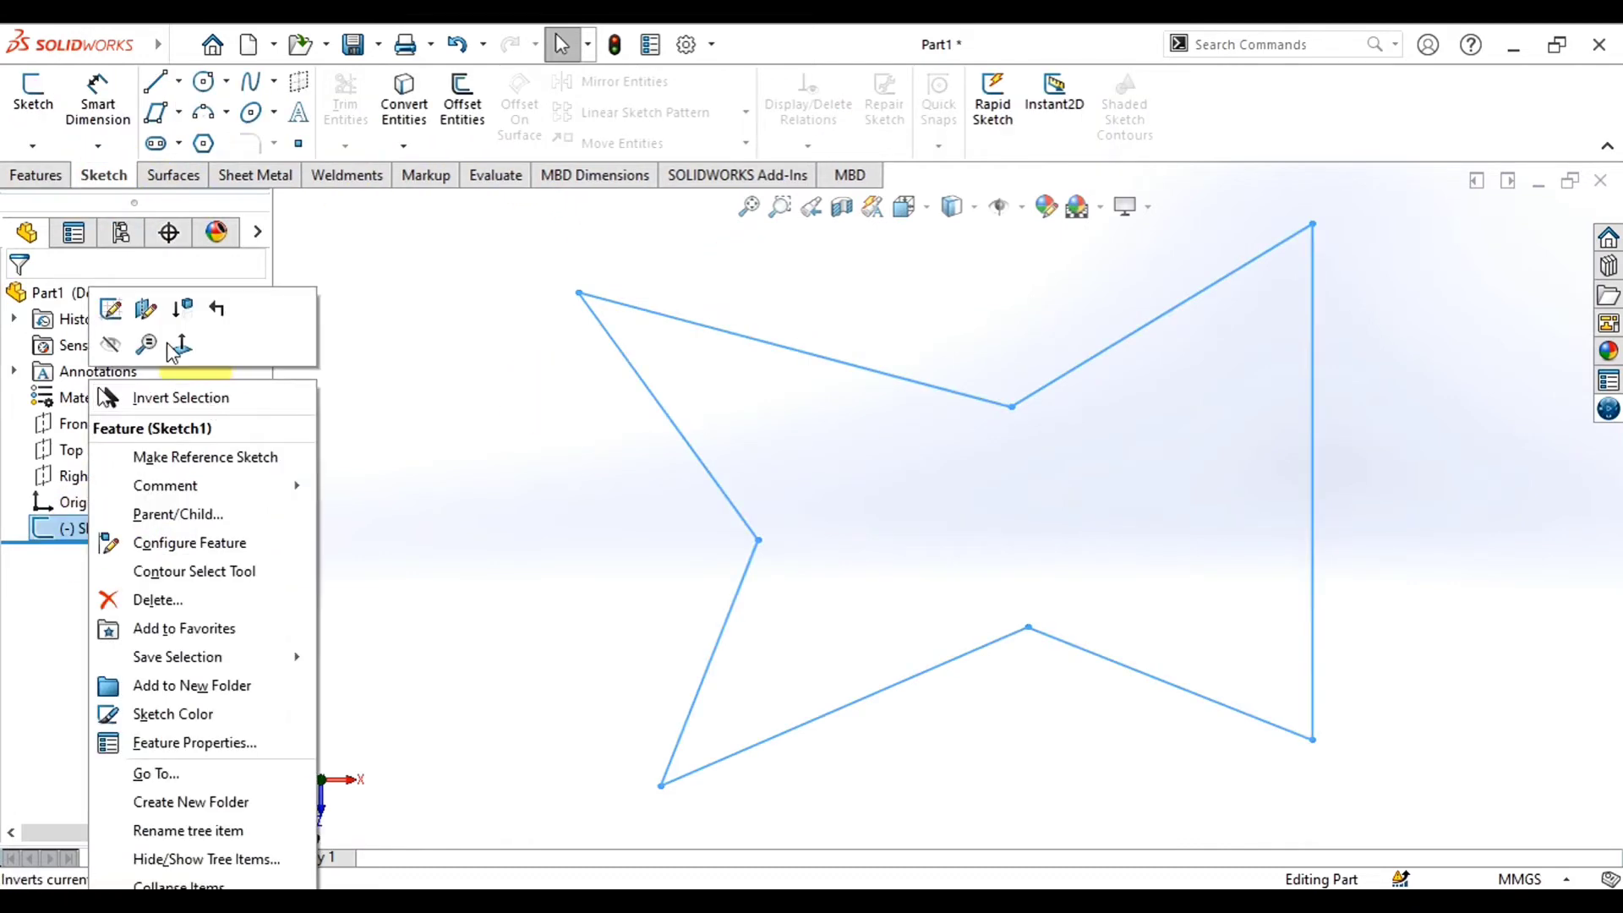
click(110, 314)
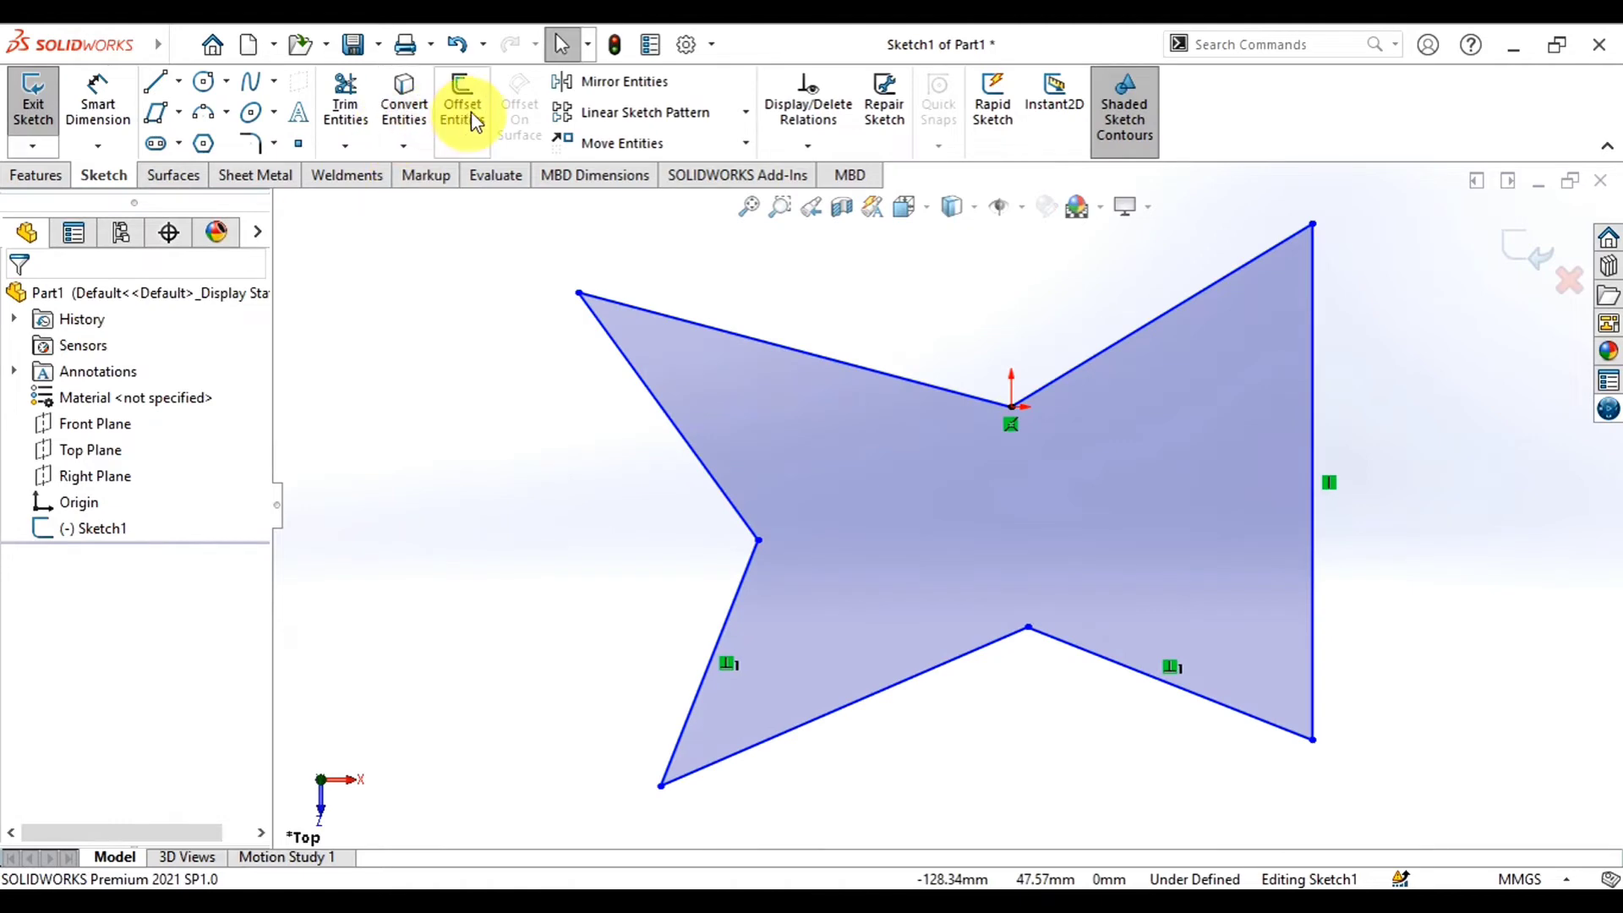
click(404, 146)
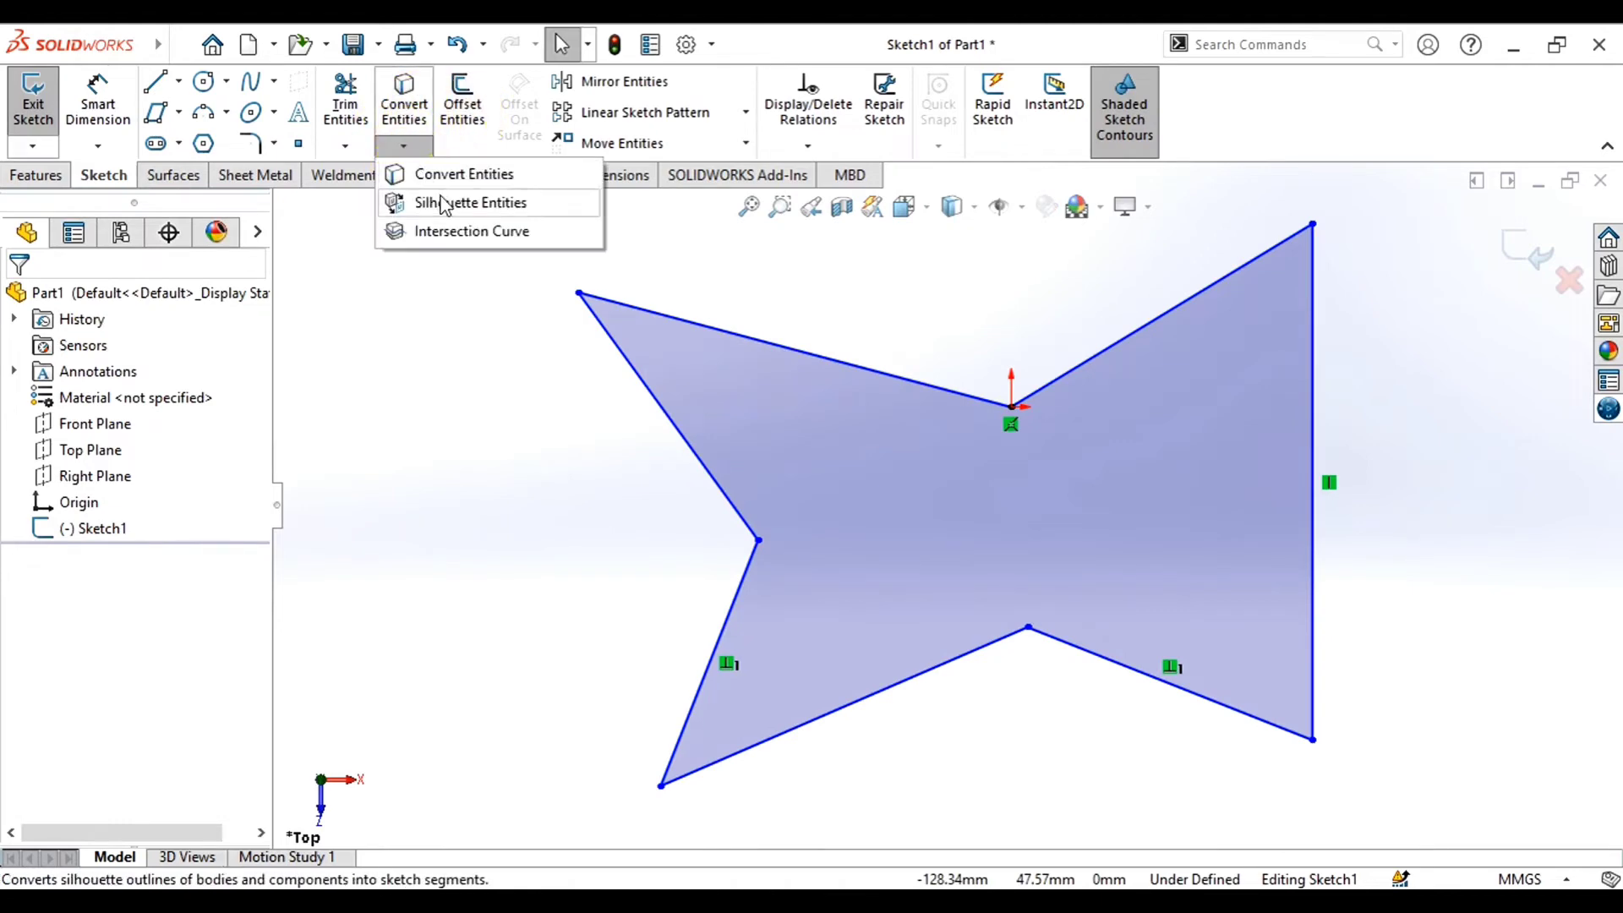
click(478, 241)
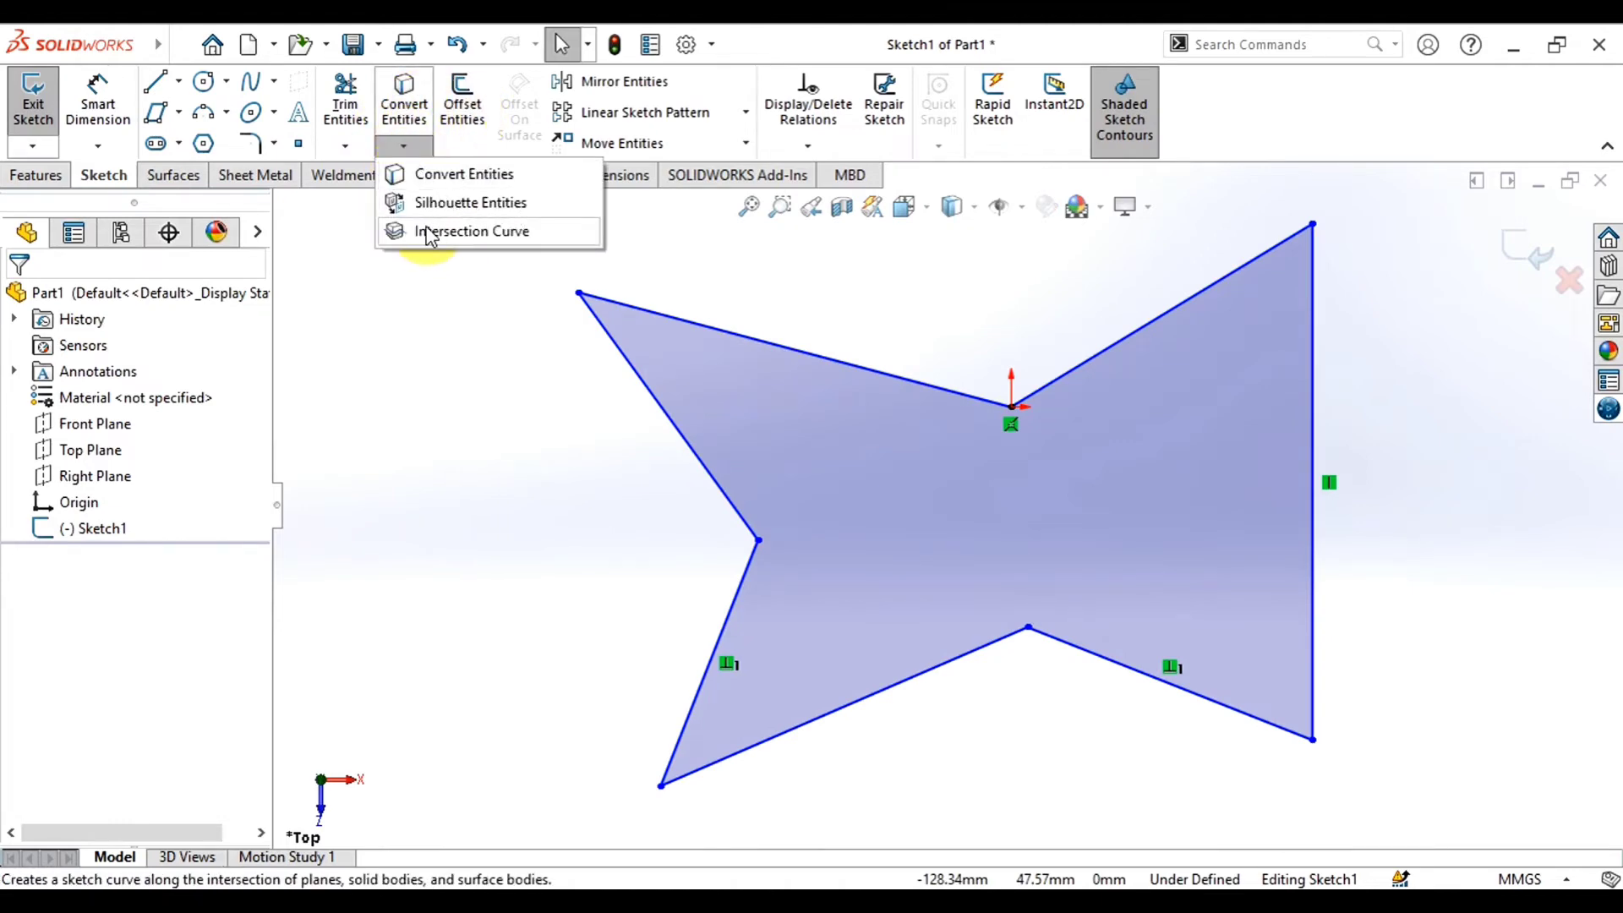
Start Move Entities in Sketch1 and select all seven lines of the star-like profile as the entities to move
click(746, 143)
click(592, 175)
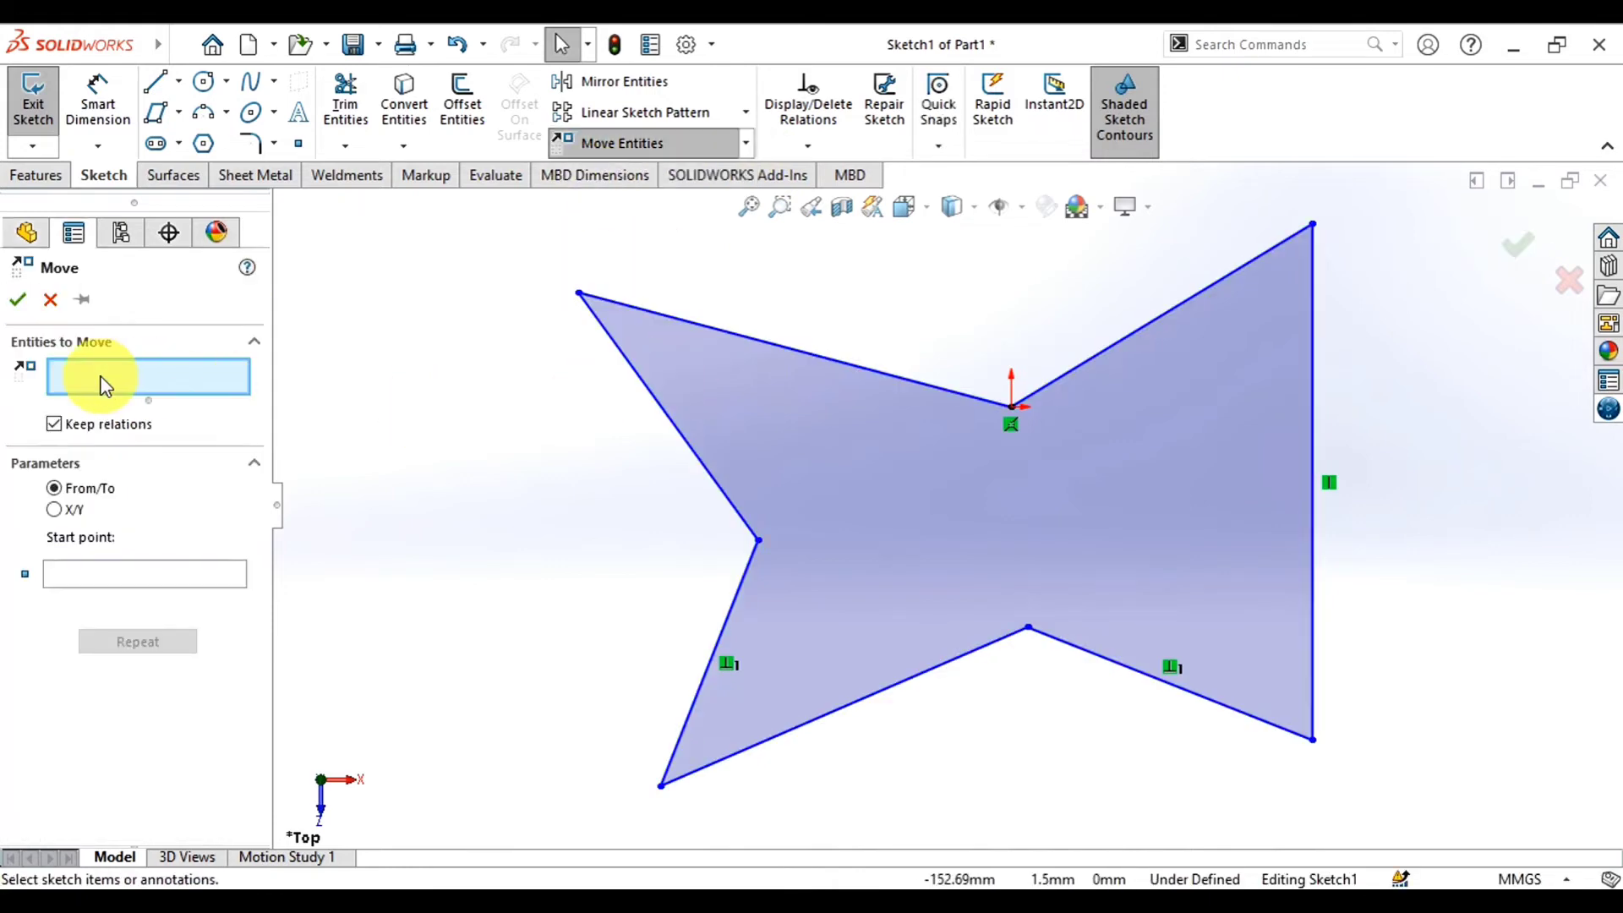
scroll(473, 459, down, 2)
scroll(478, 462, up, 4)
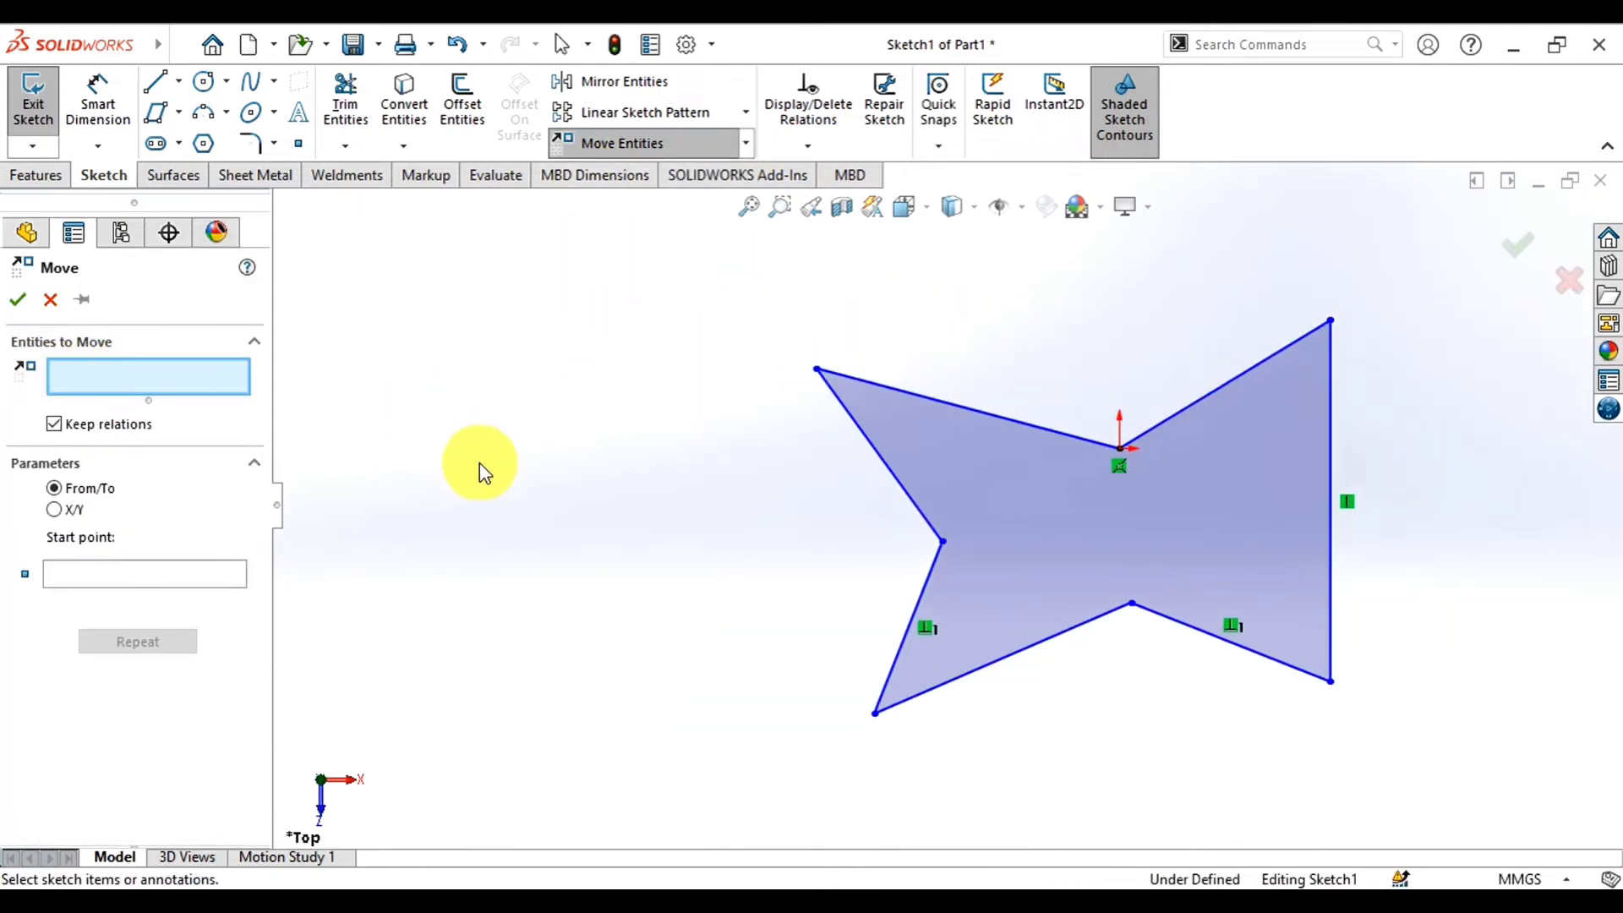
drag(1405, 268, 734, 761)
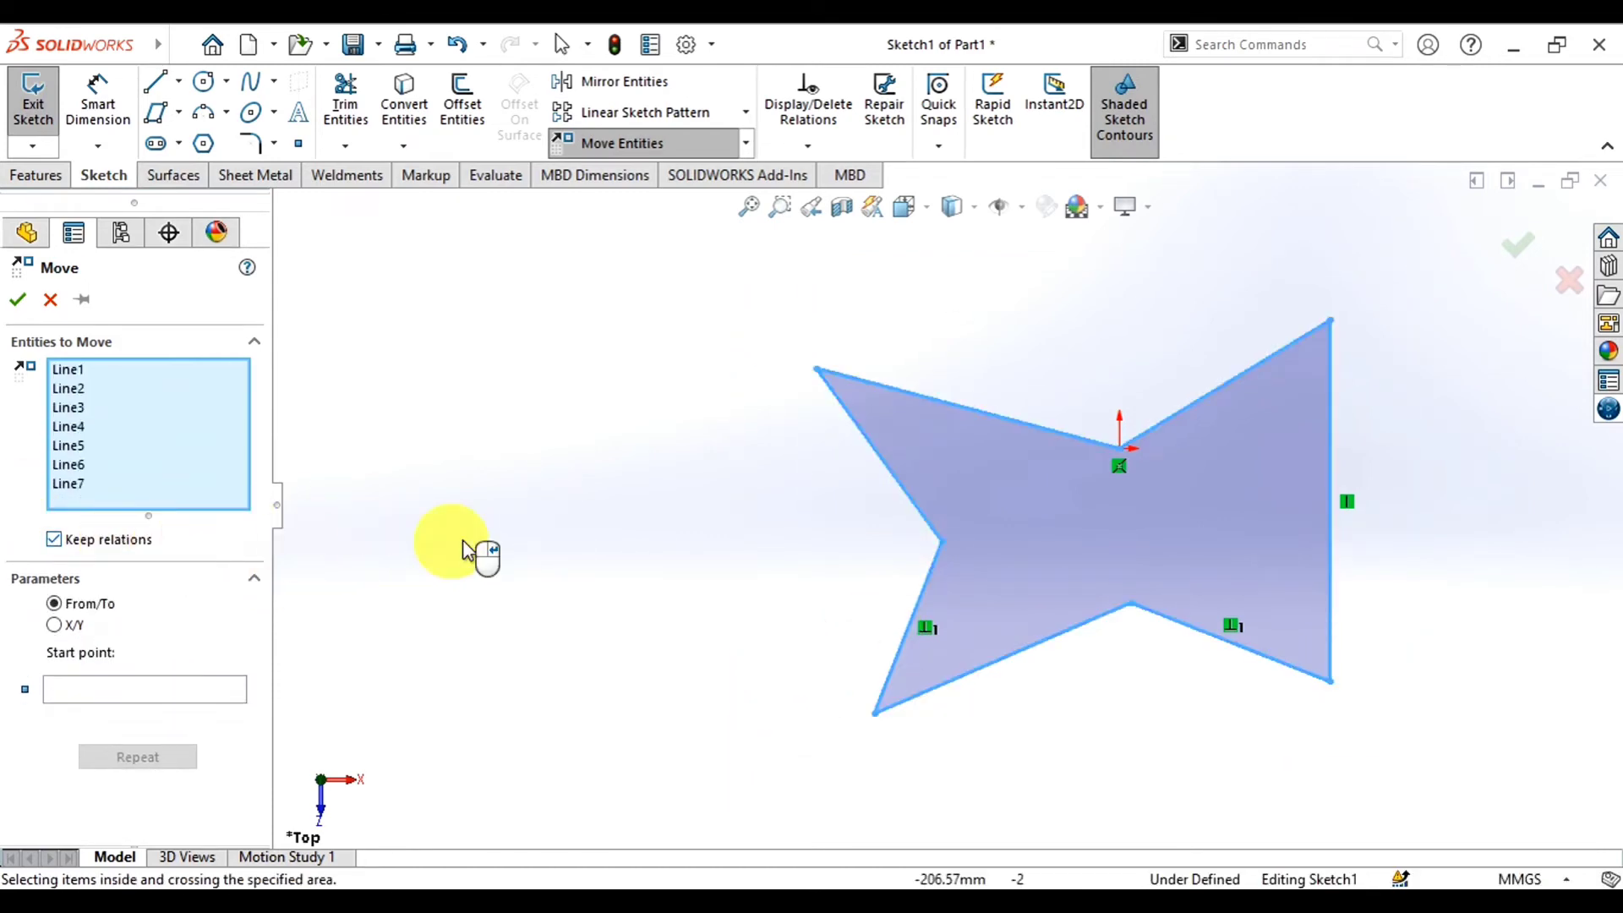
scroll(510, 540, up, 1)
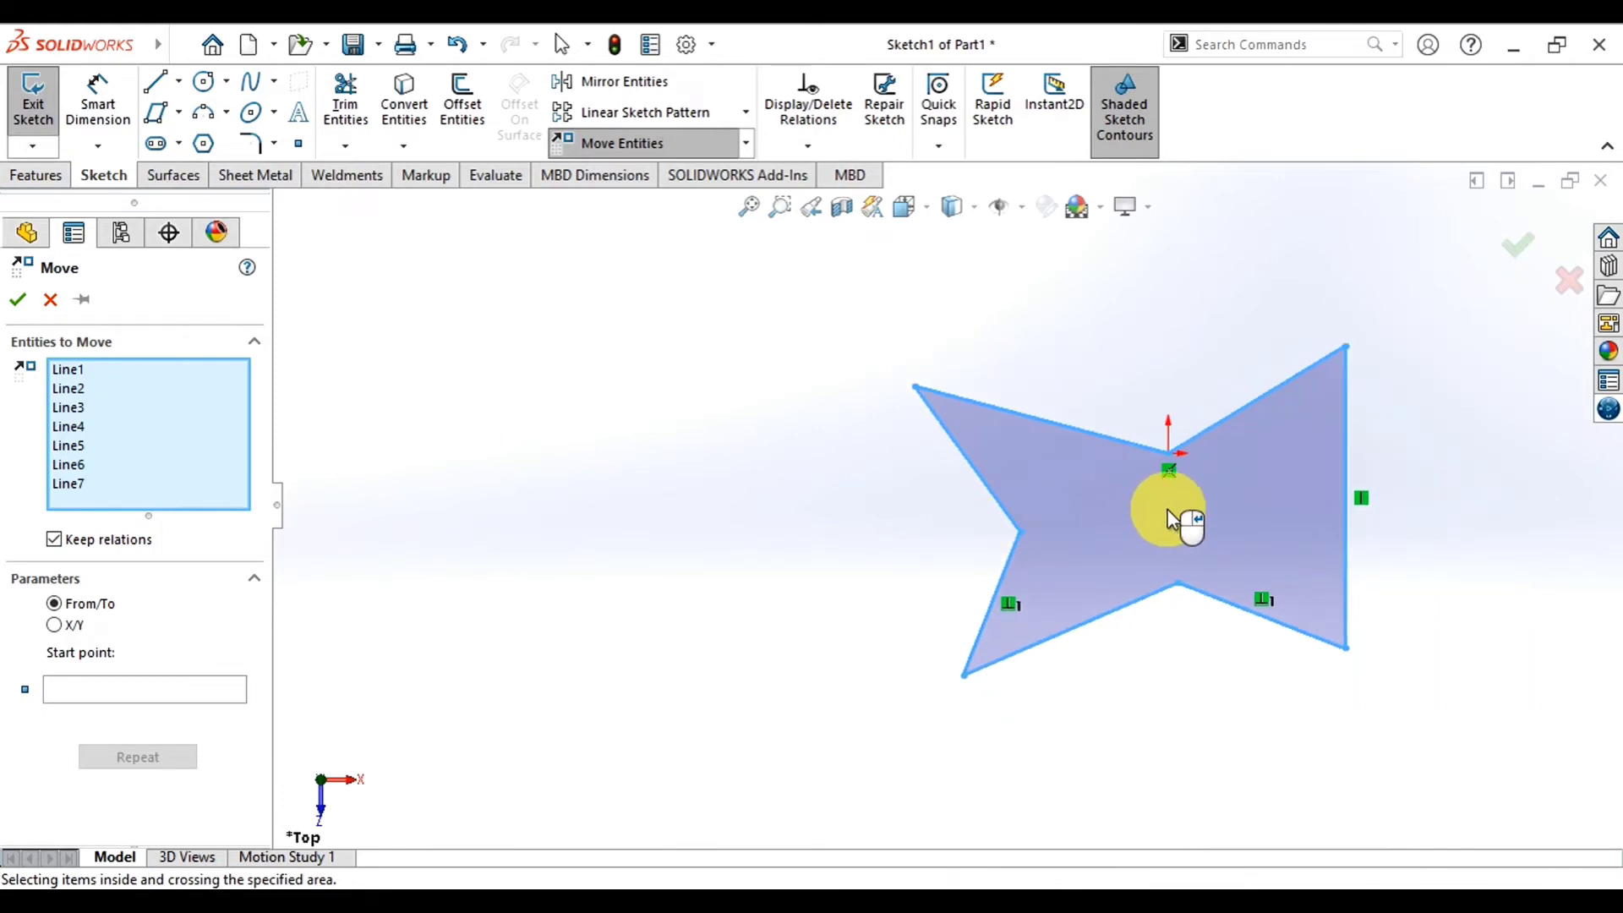
drag(1178, 505, 1152, 522)
click(832, 578)
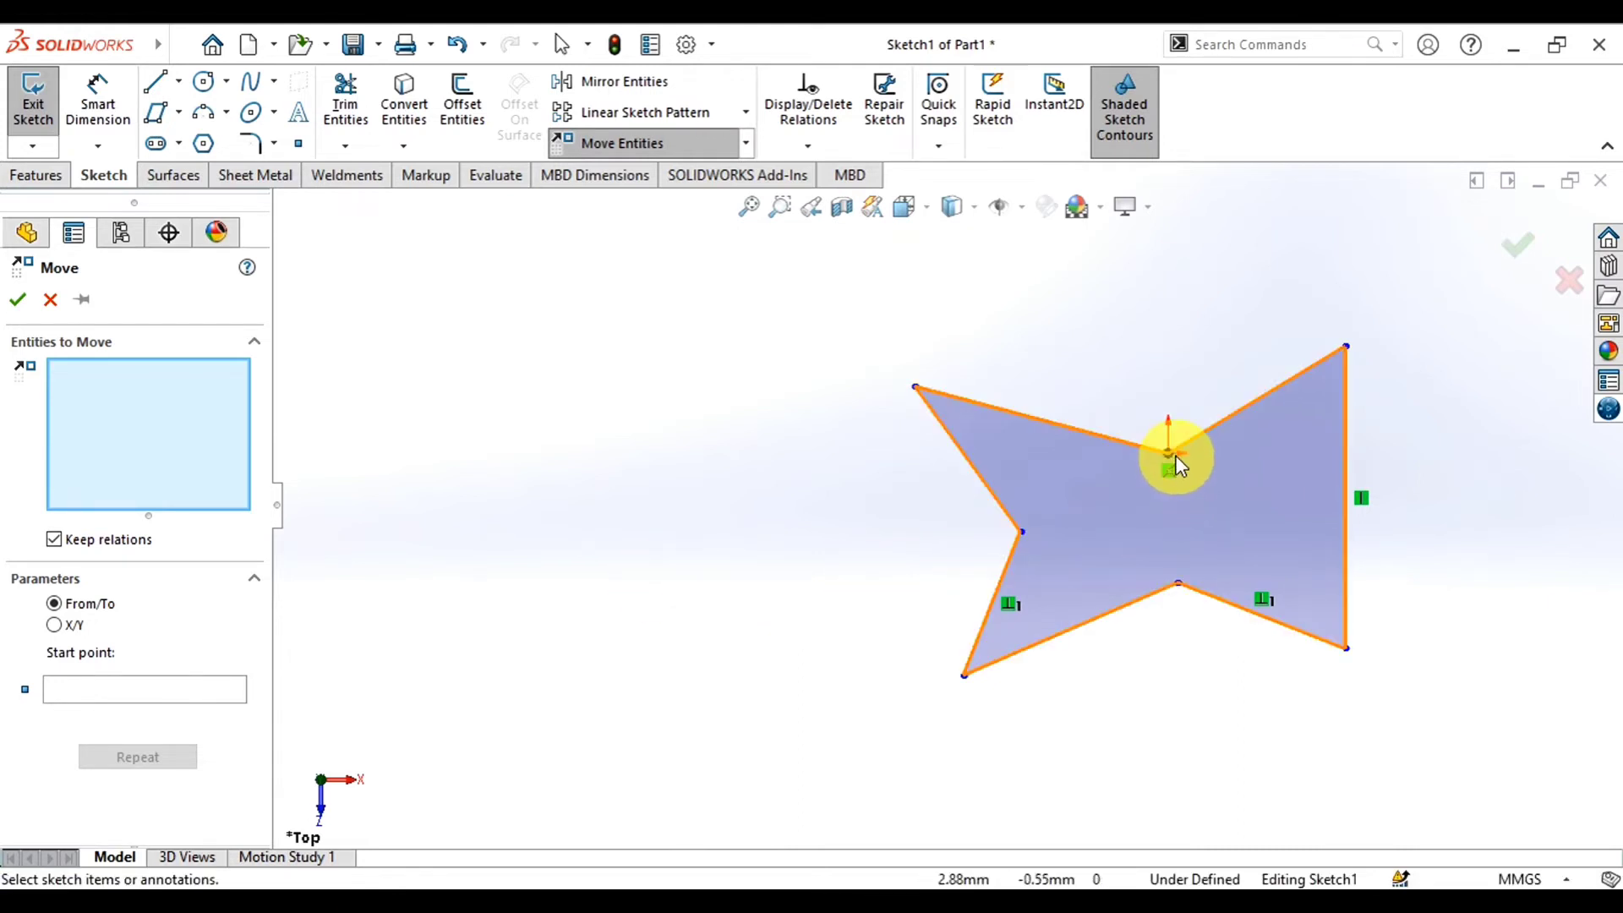
click(1171, 466)
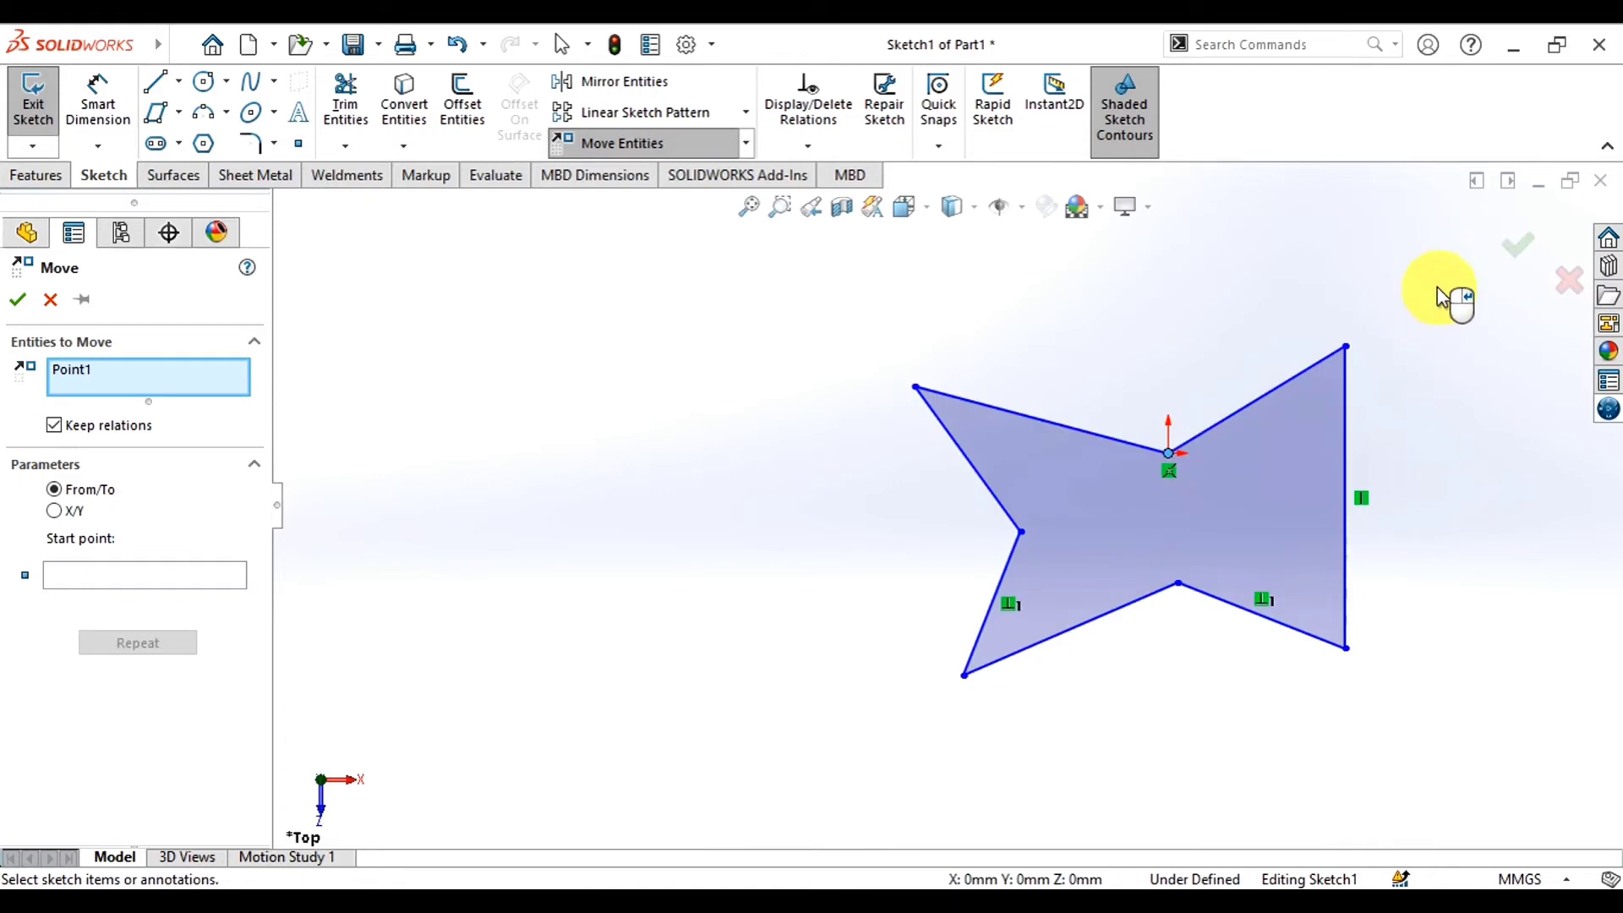
mouse_move(1316, 286)
mouse_down()
mouse_move(971, 771)
mouse_move(819, 778)
mouse_up()
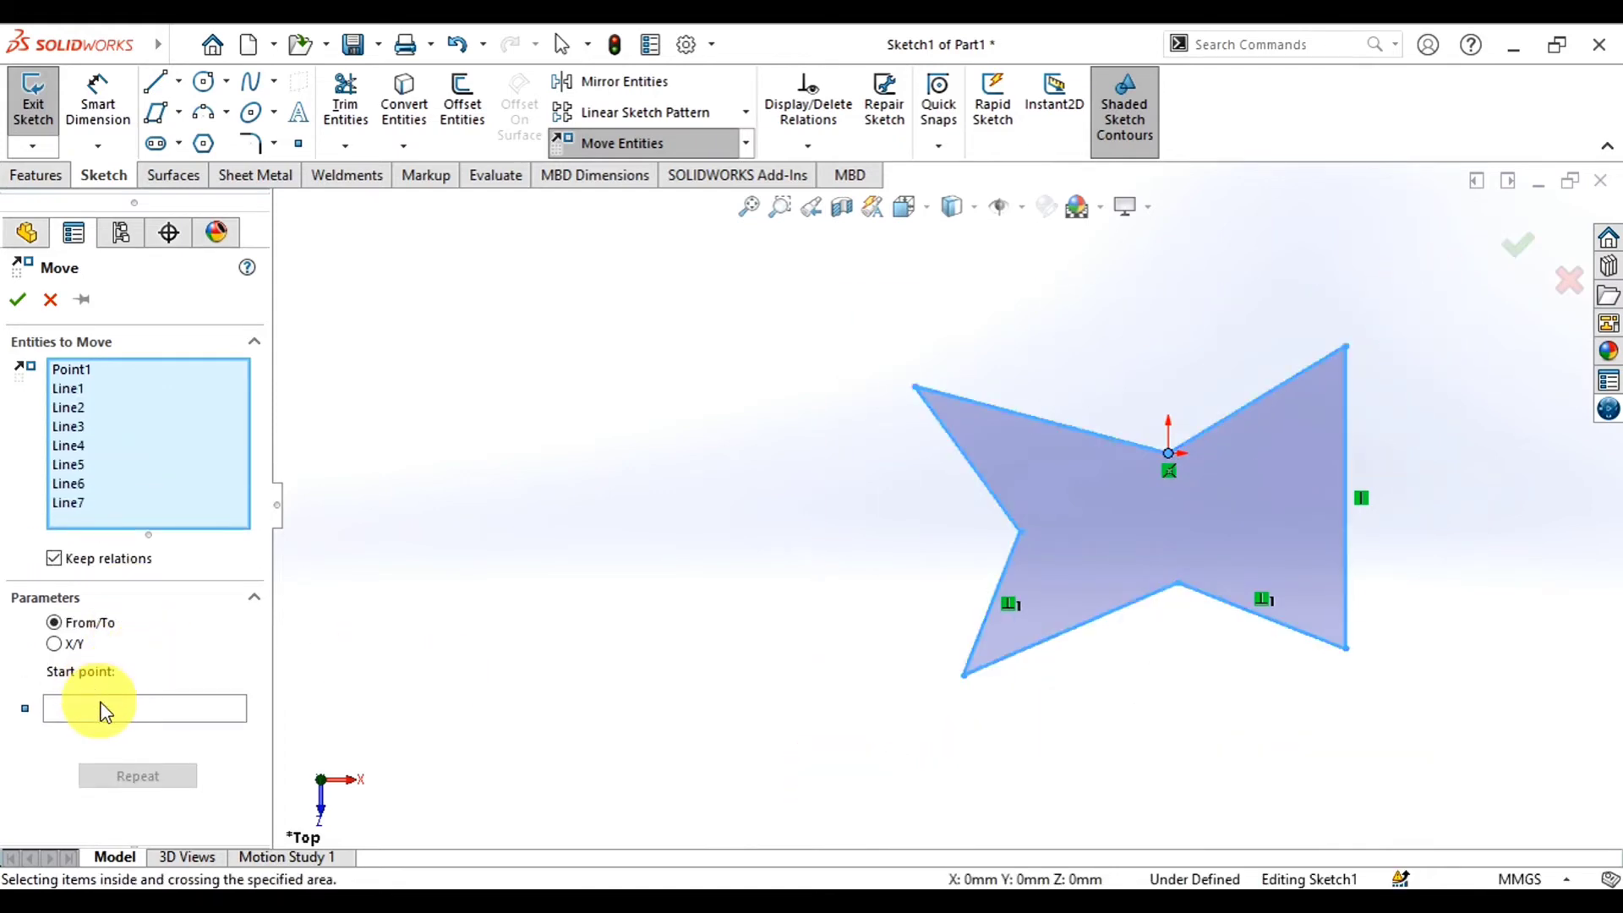
click(100, 704)
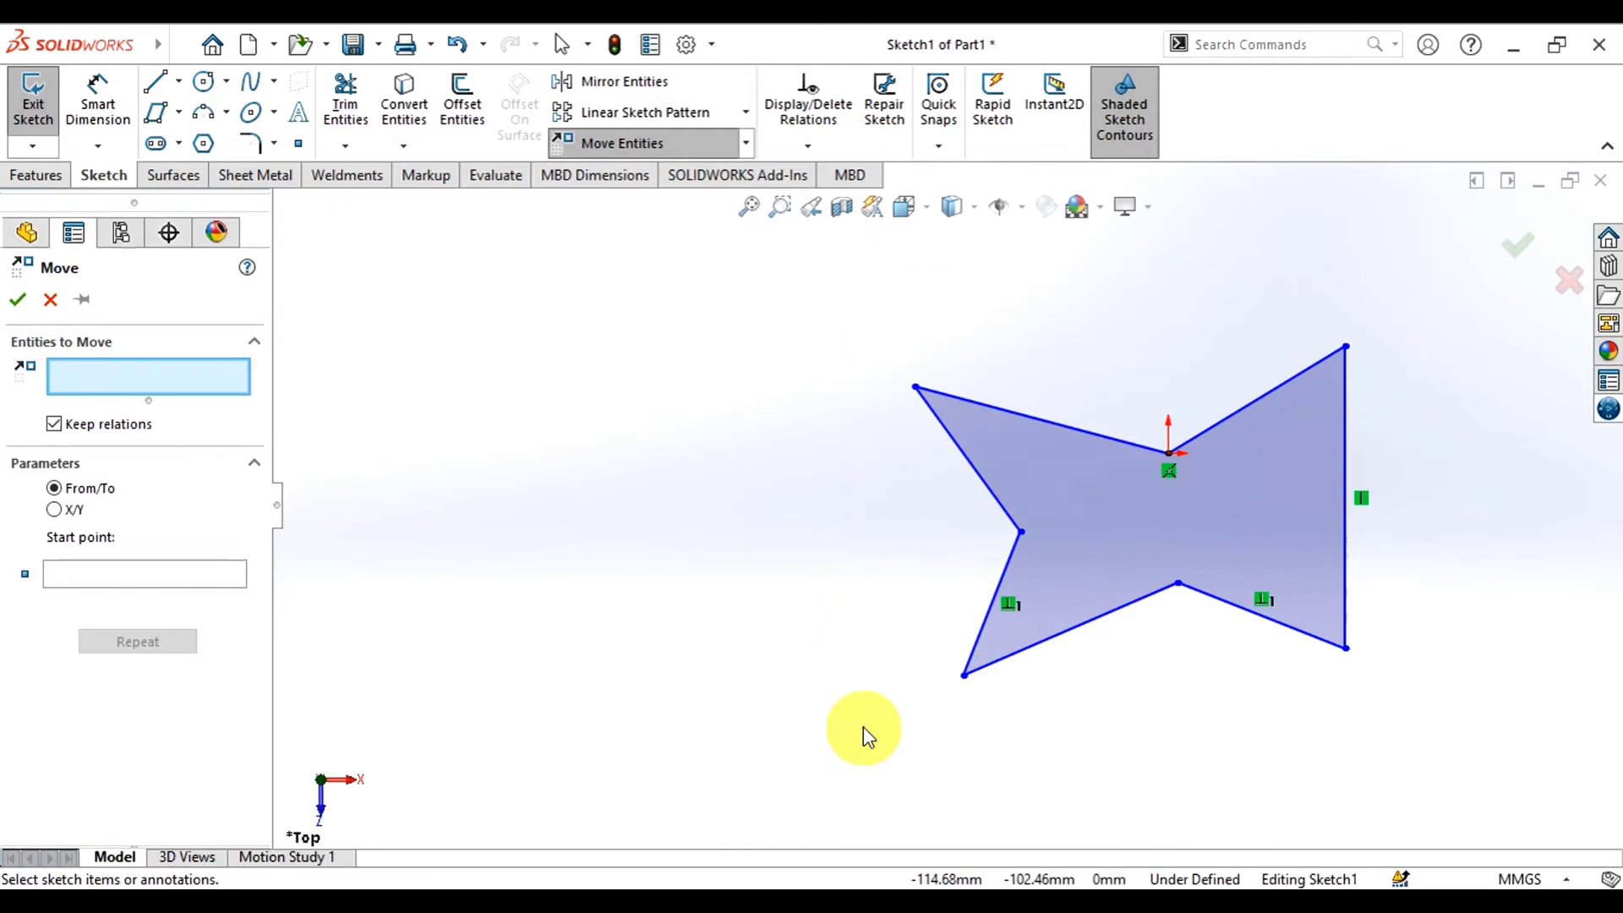
drag(1415, 272, 864, 727)
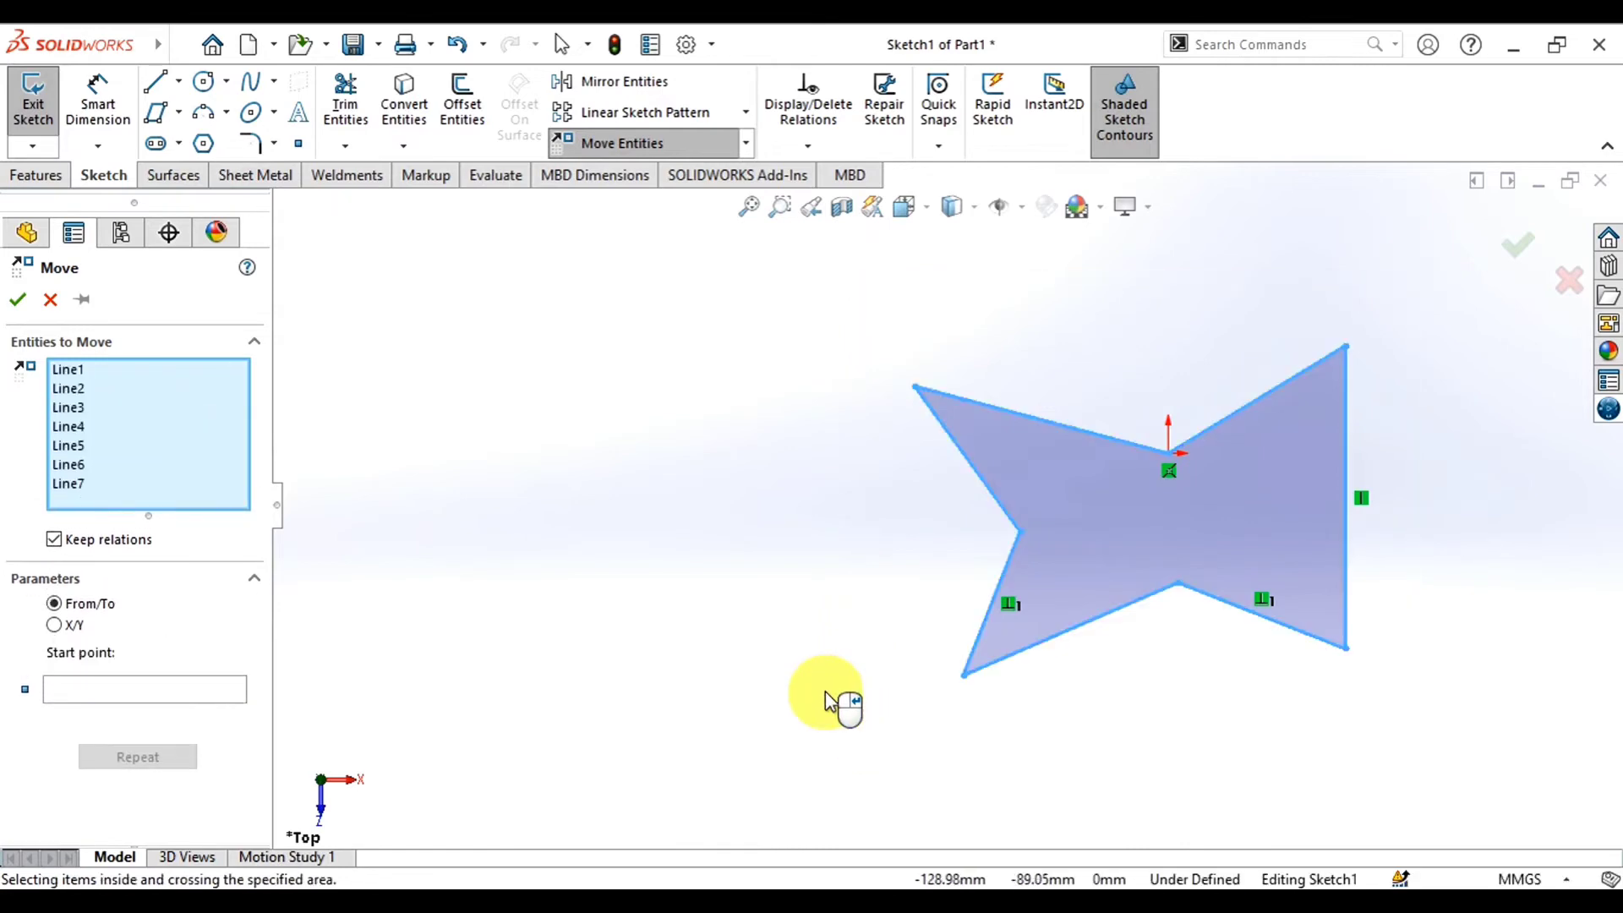
Try to move the profile with From/To and Keep relations, using its upper-left tip as start point and that tip's original position as destination
click(53, 630)
click(119, 651)
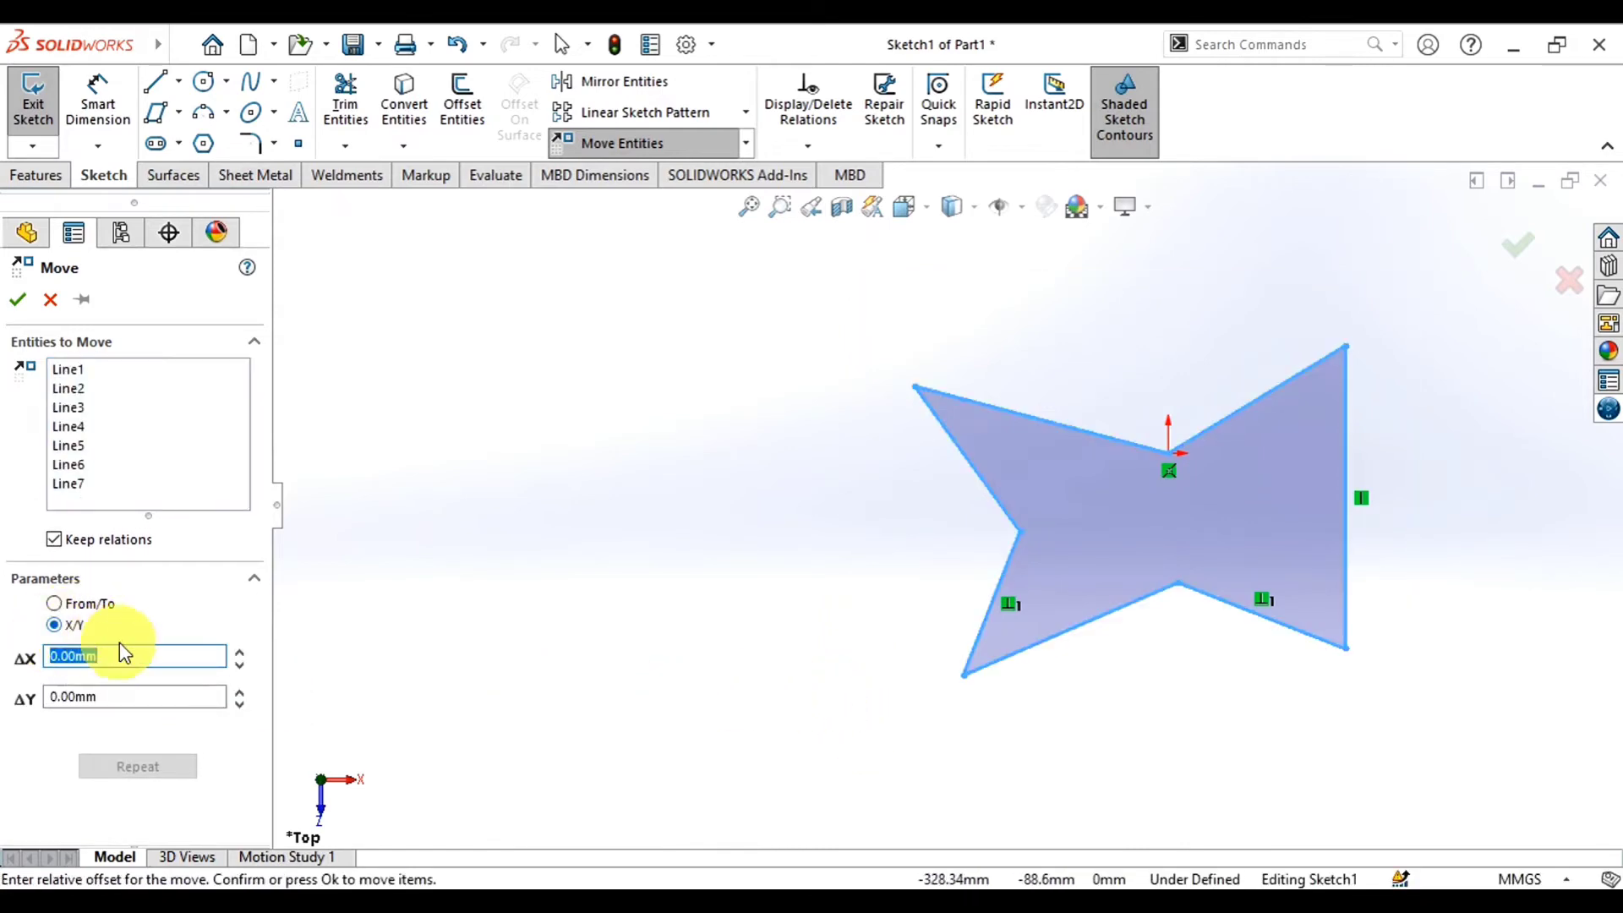
click(54, 605)
click(151, 686)
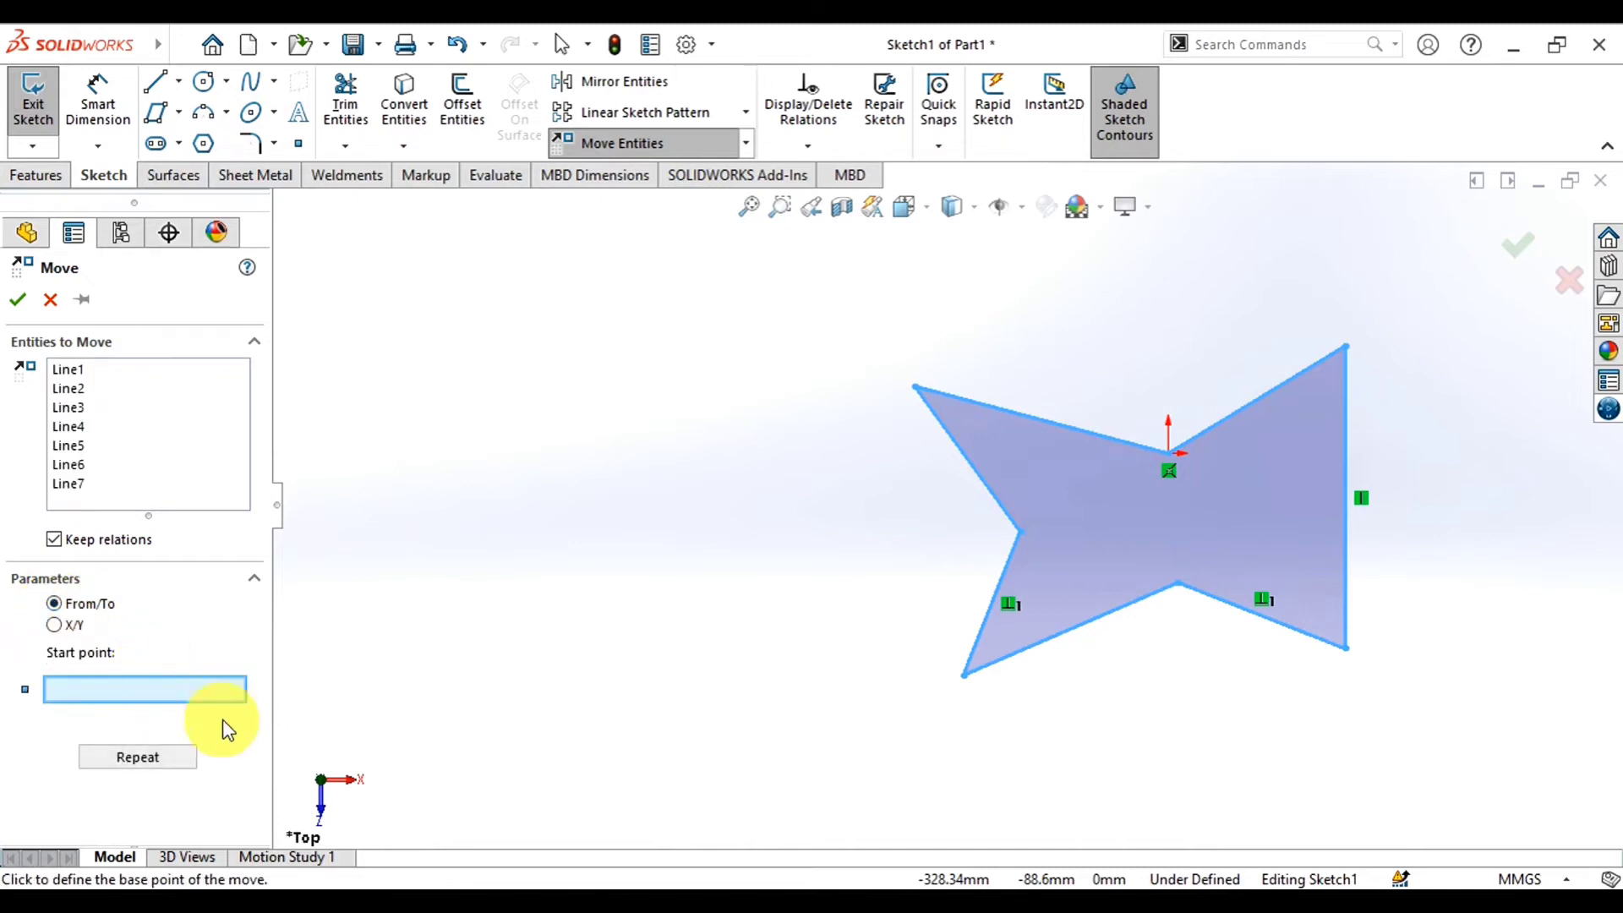
click(233, 581)
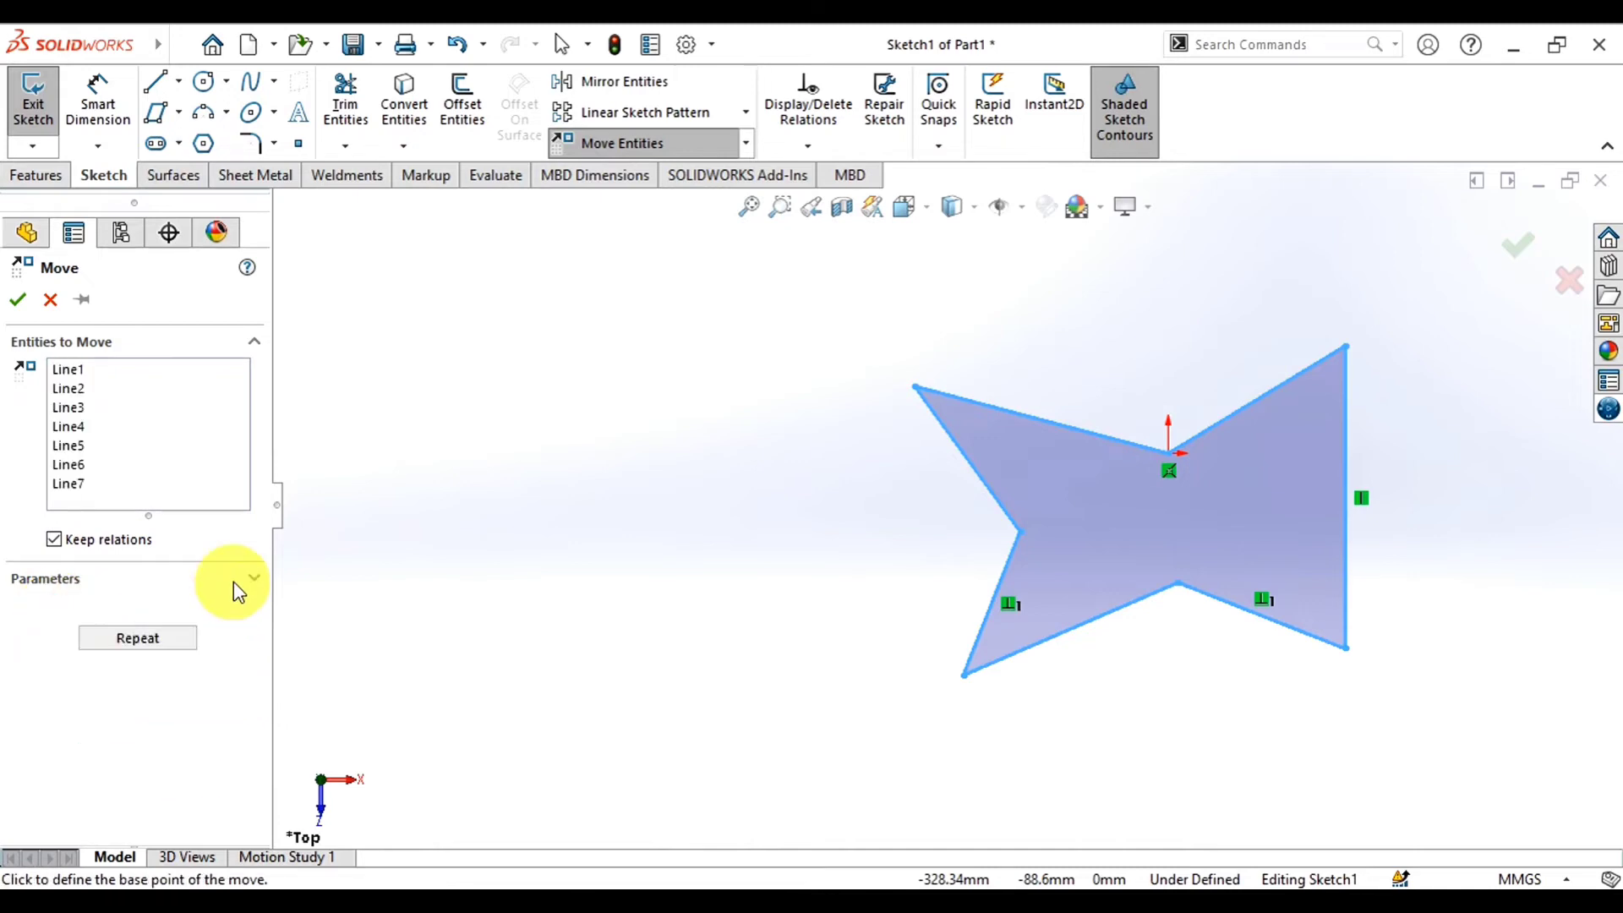
click(233, 581)
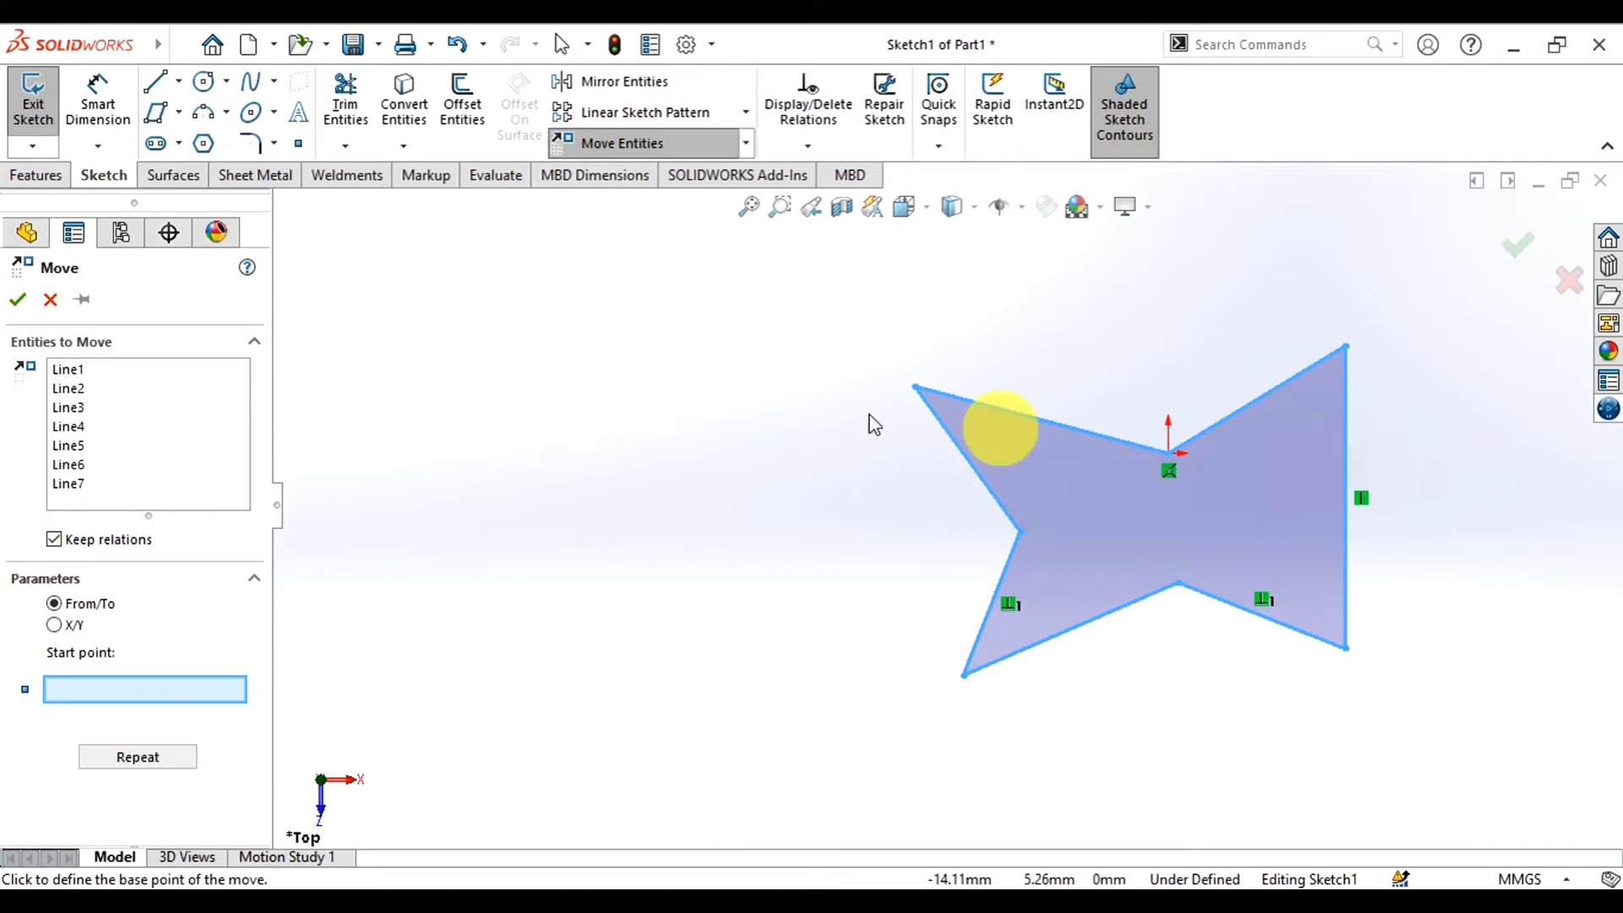
click(914, 388)
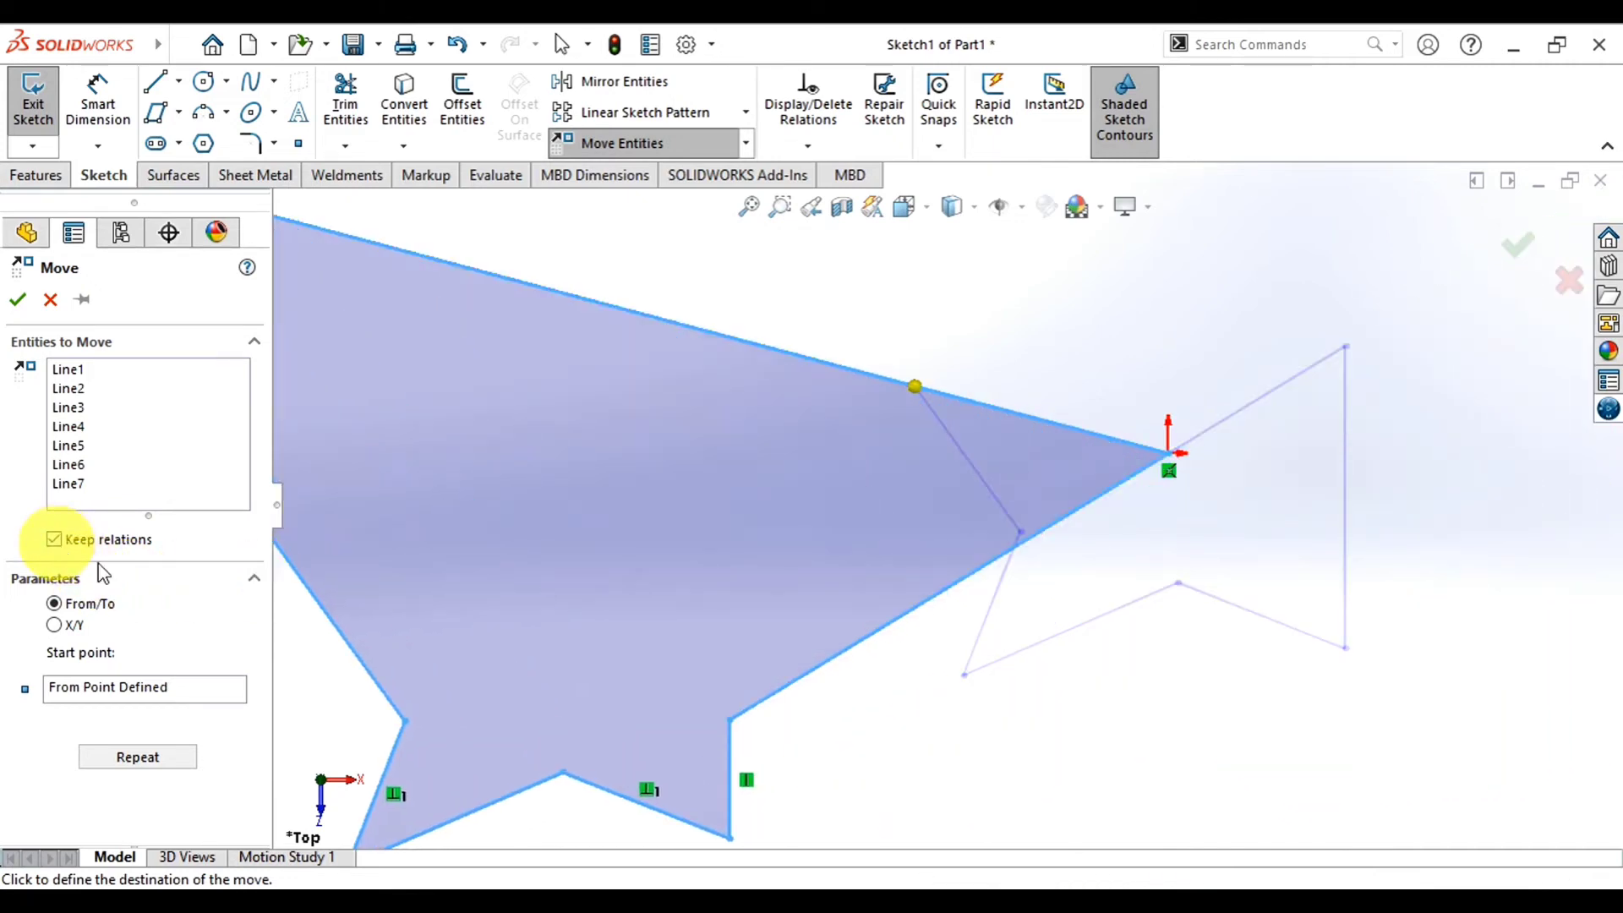
click(55, 539)
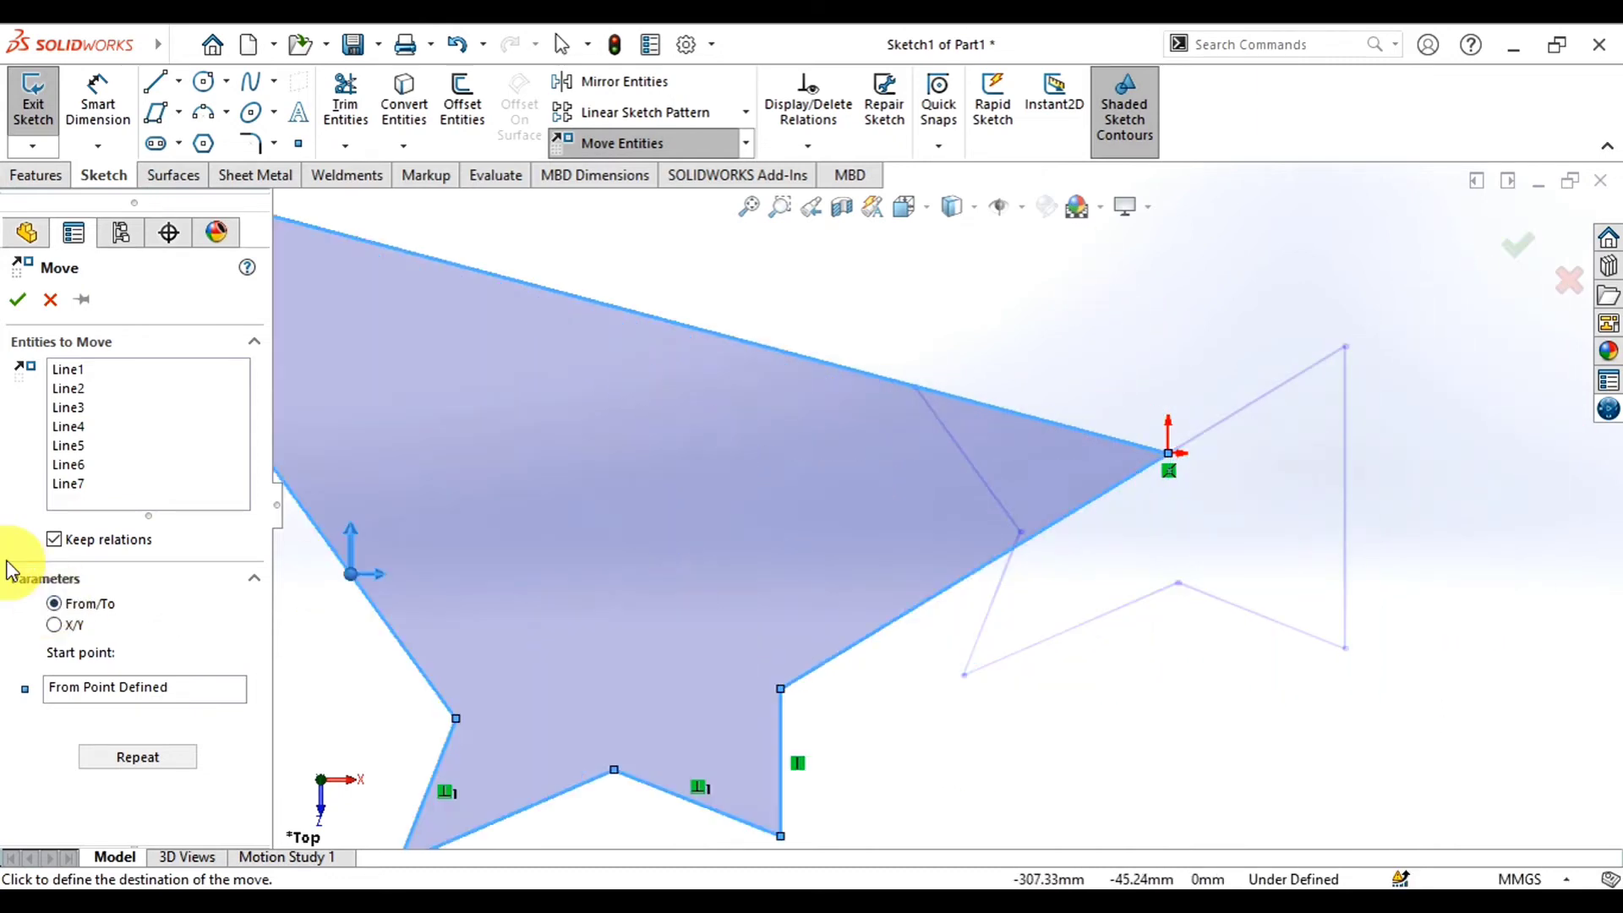
click(54, 539)
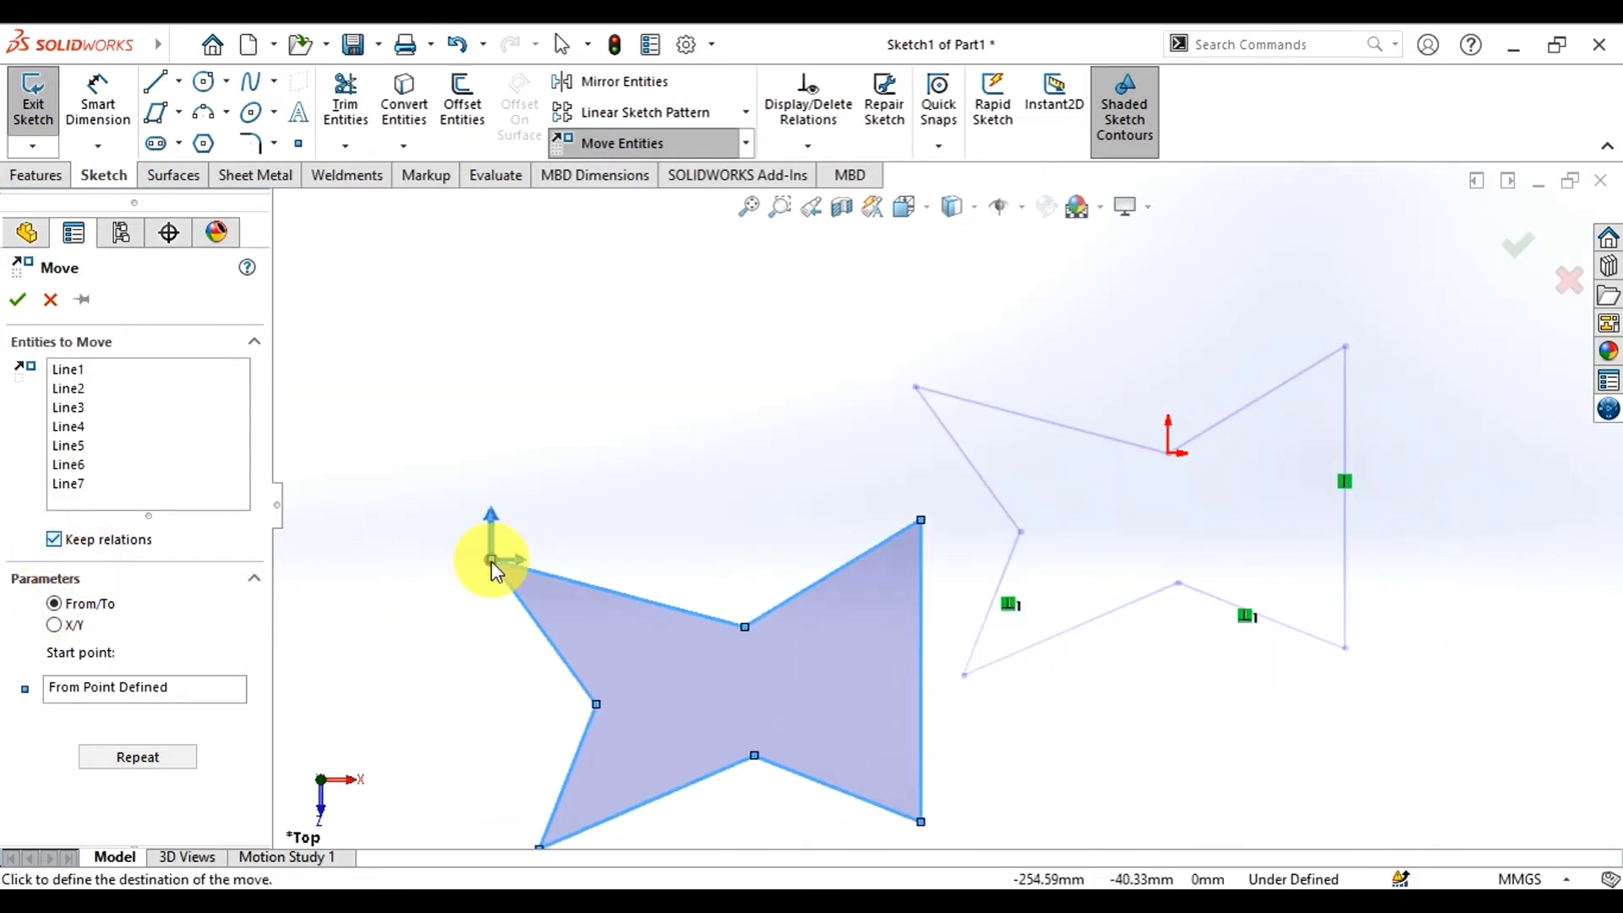
click(915, 389)
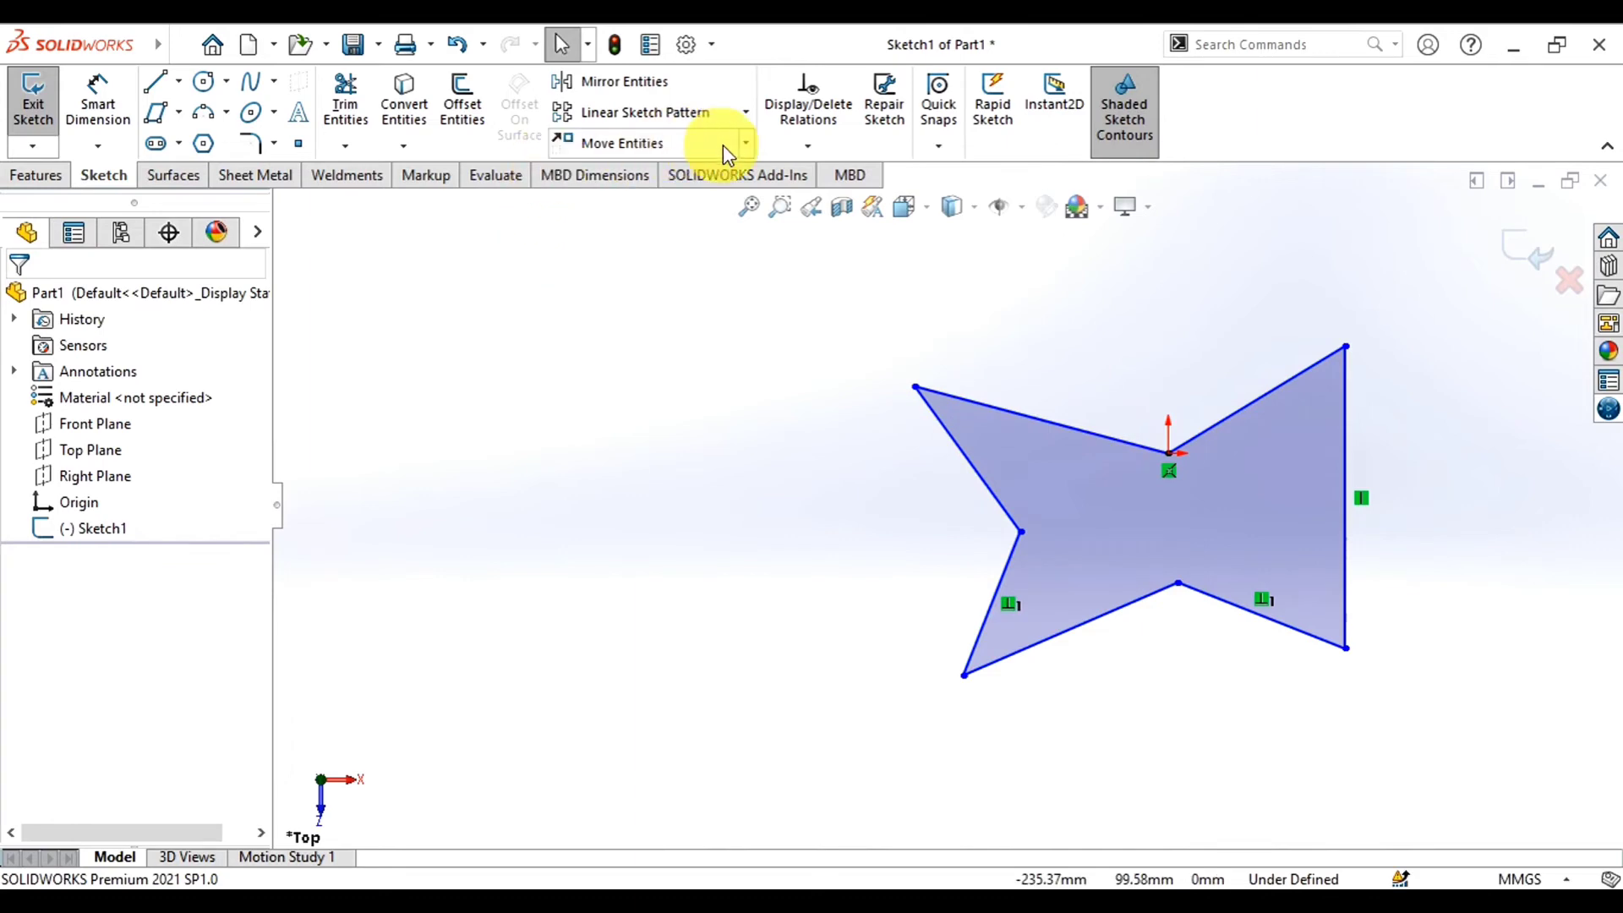
Copy all seven profile lines with Copy Entities, from the corner at the origin to a free spot beside the original on the negative X side
click(744, 143)
click(665, 203)
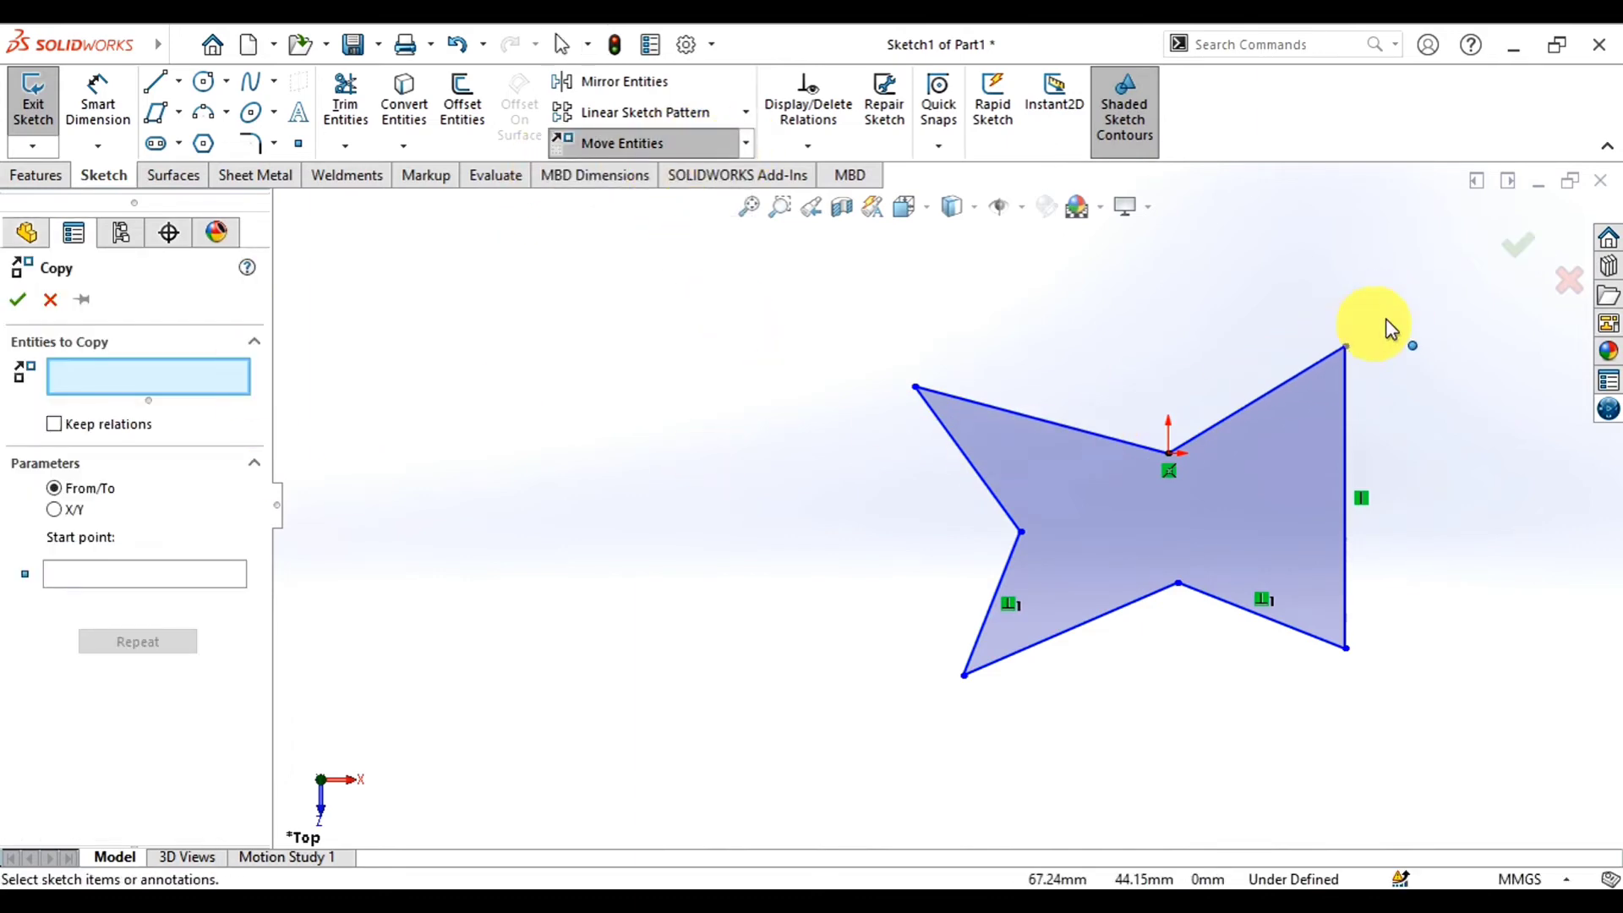
mouse_move(1432, 290)
mouse_down()
mouse_move(1003, 688)
mouse_move(866, 714)
mouse_move(876, 724)
mouse_up()
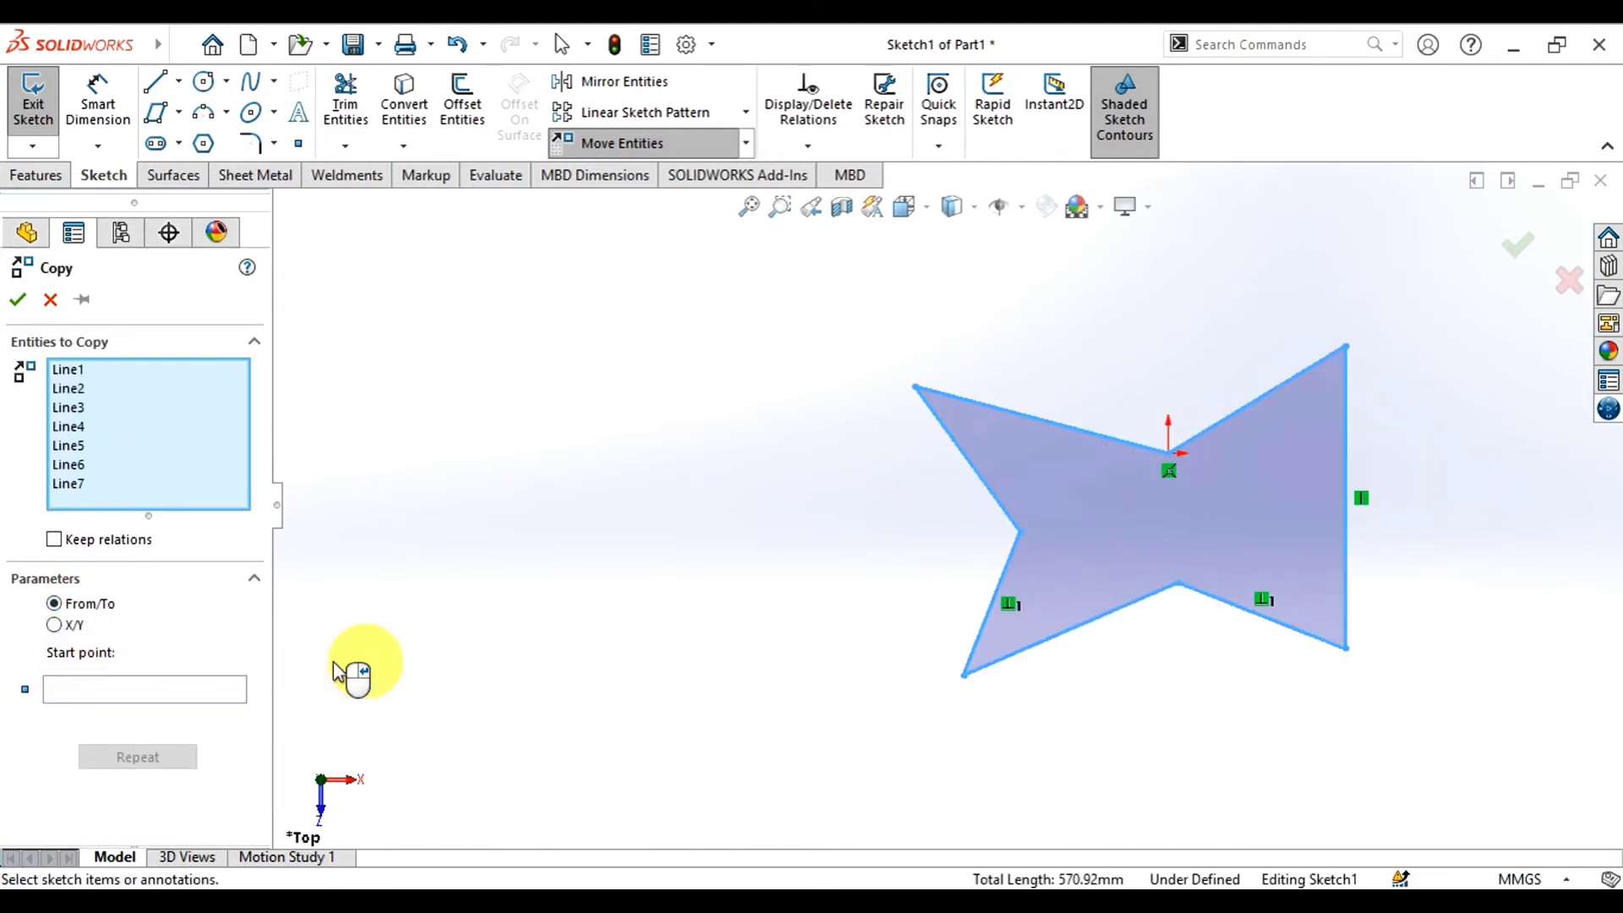
click(211, 695)
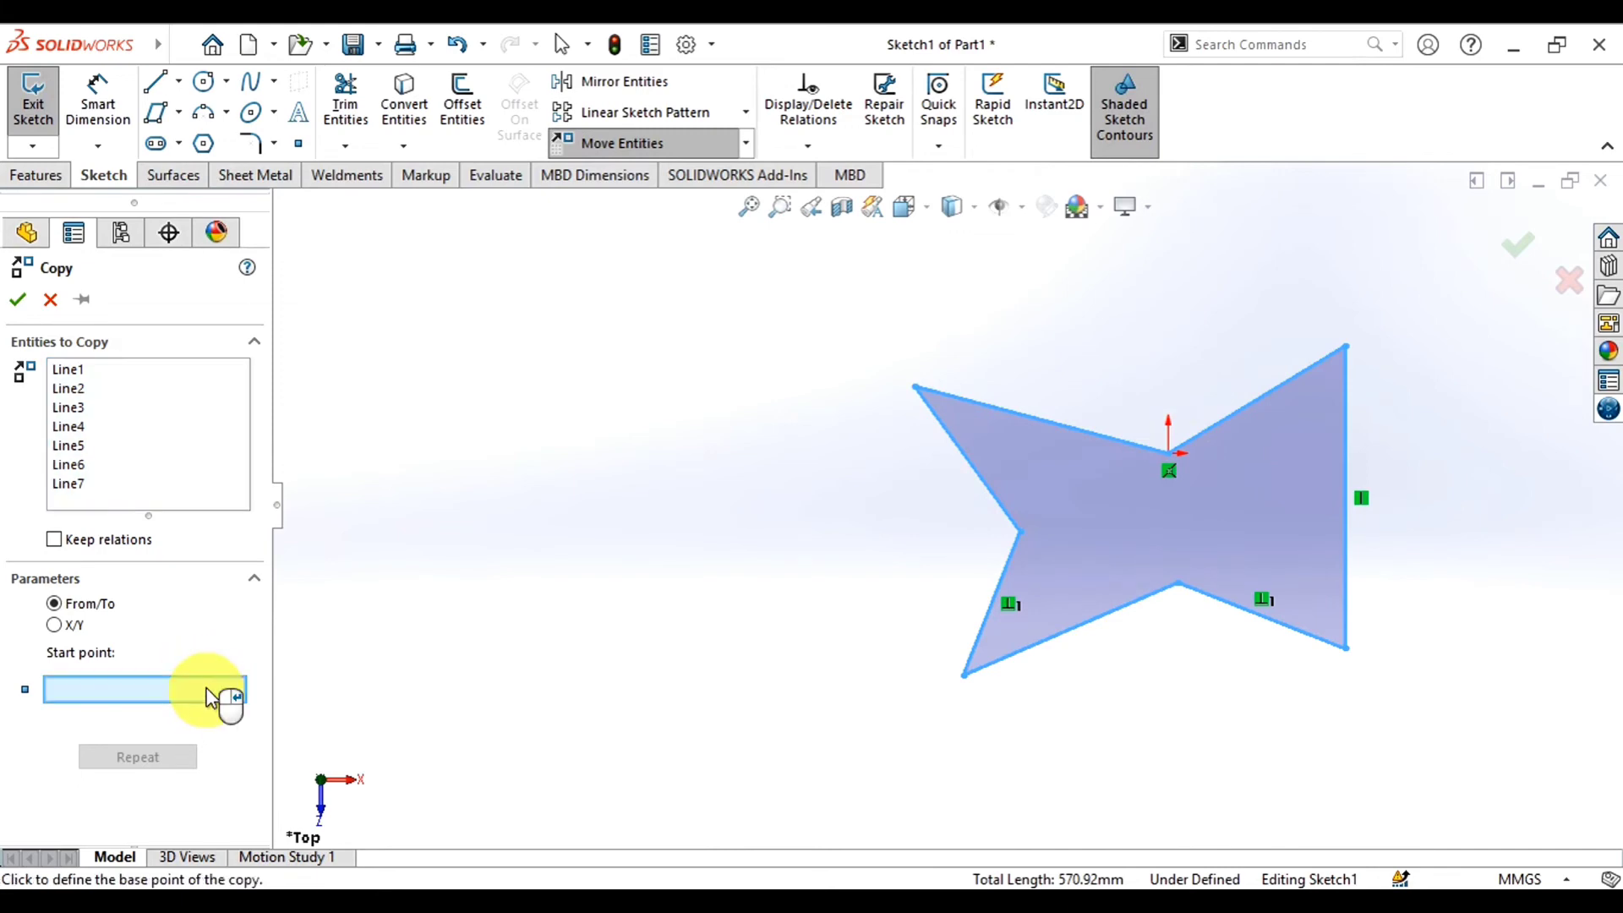
click(1169, 449)
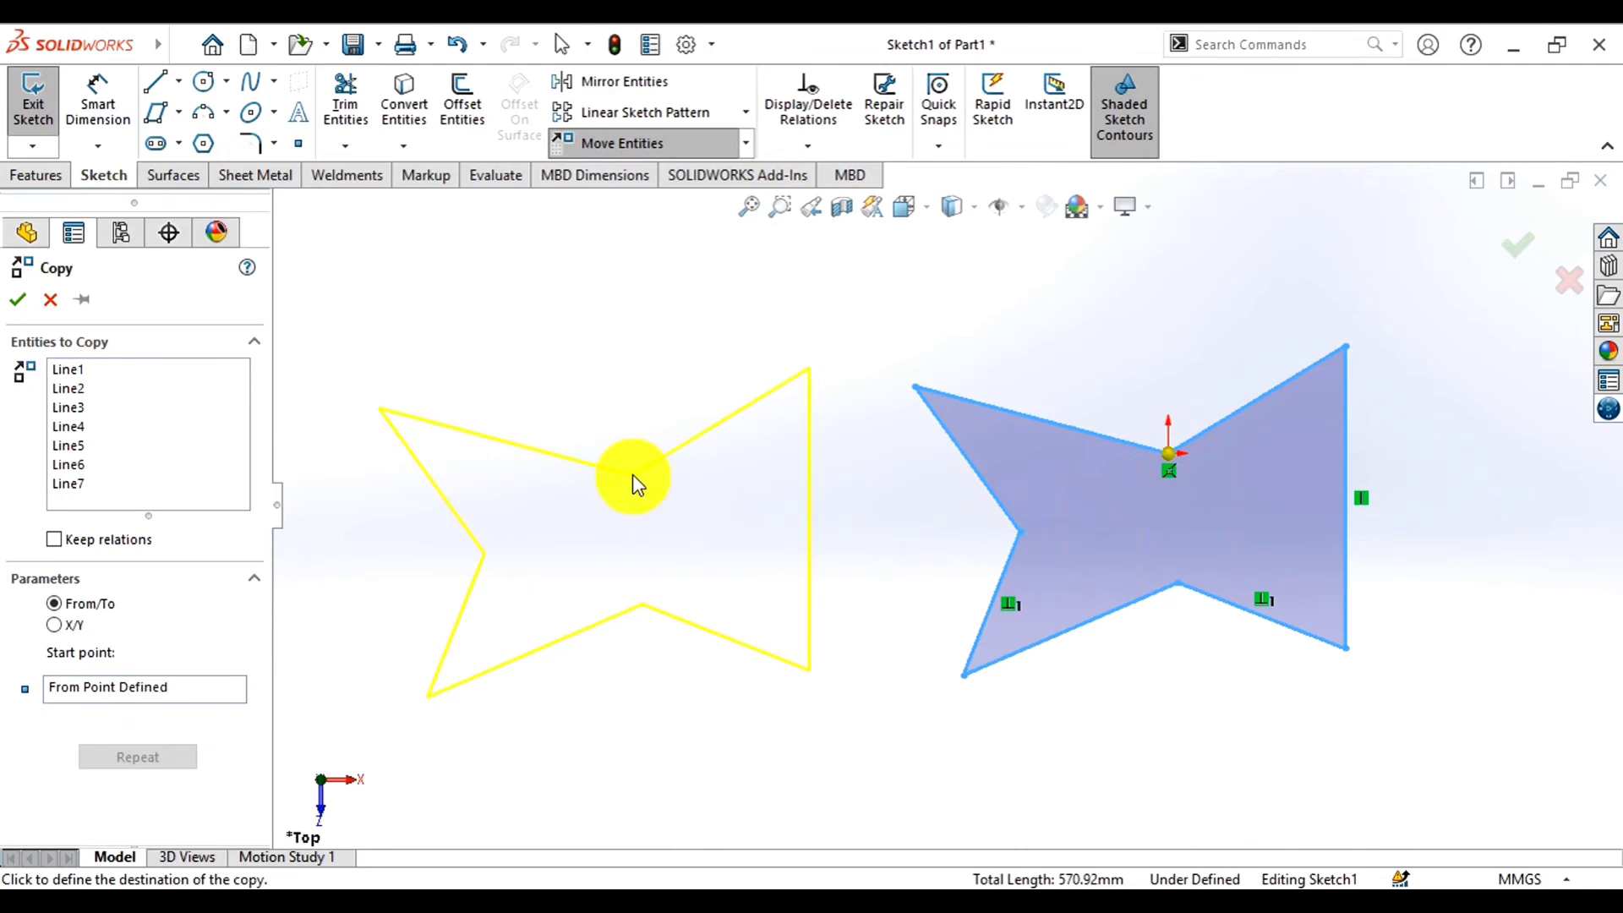
click(635, 486)
scroll(727, 443, down, 1)
scroll(668, 499, up, 1)
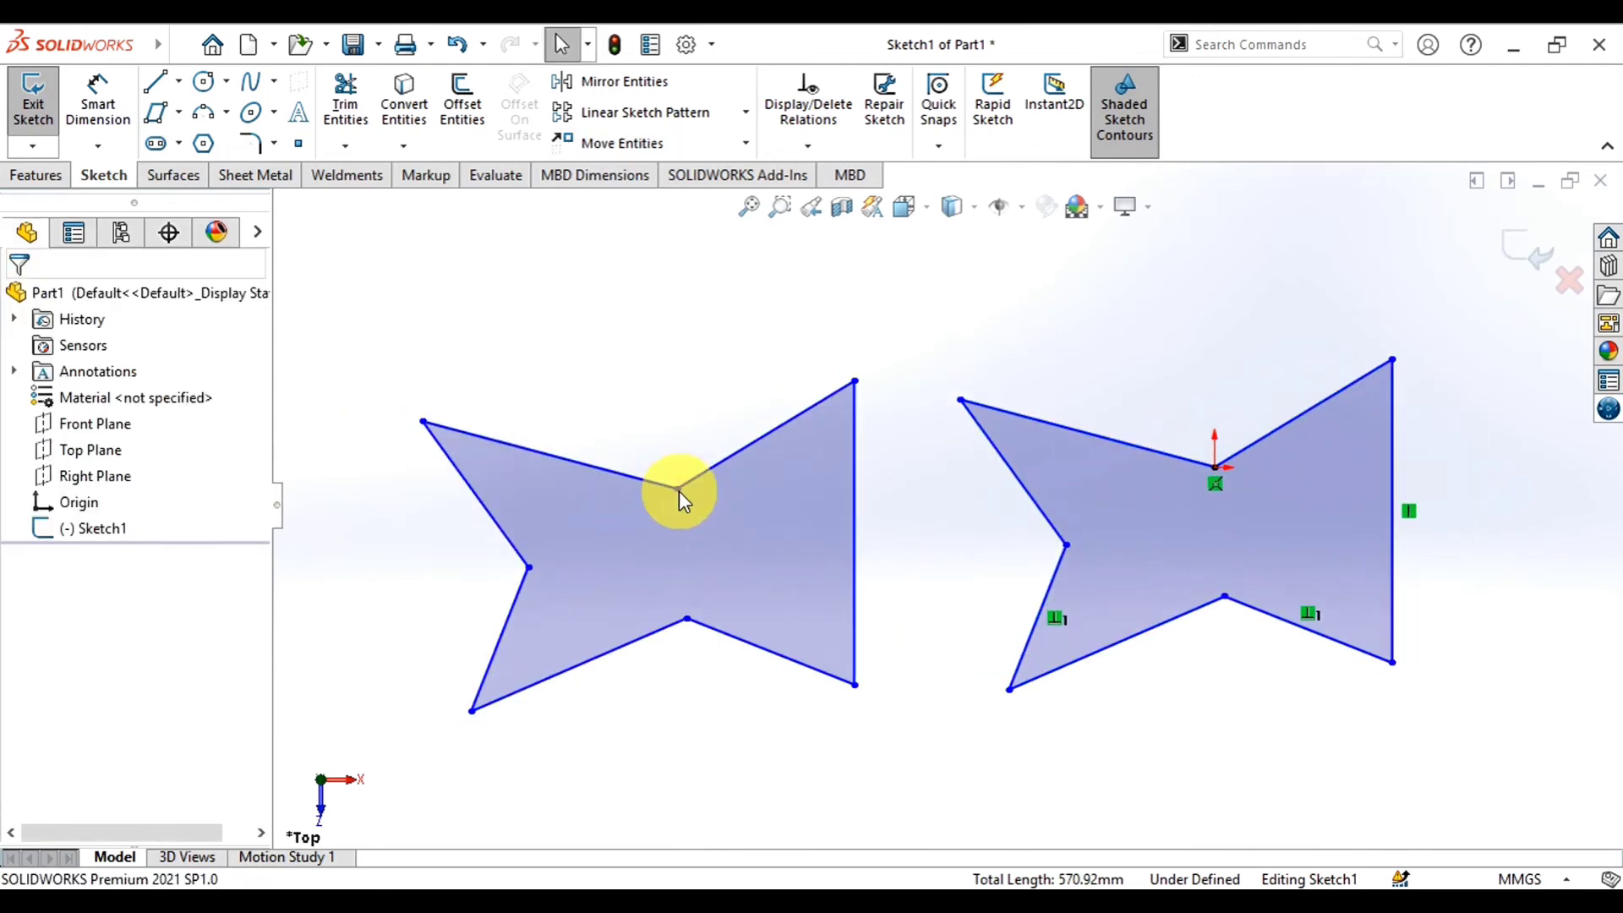
scroll(678, 490, up, 2)
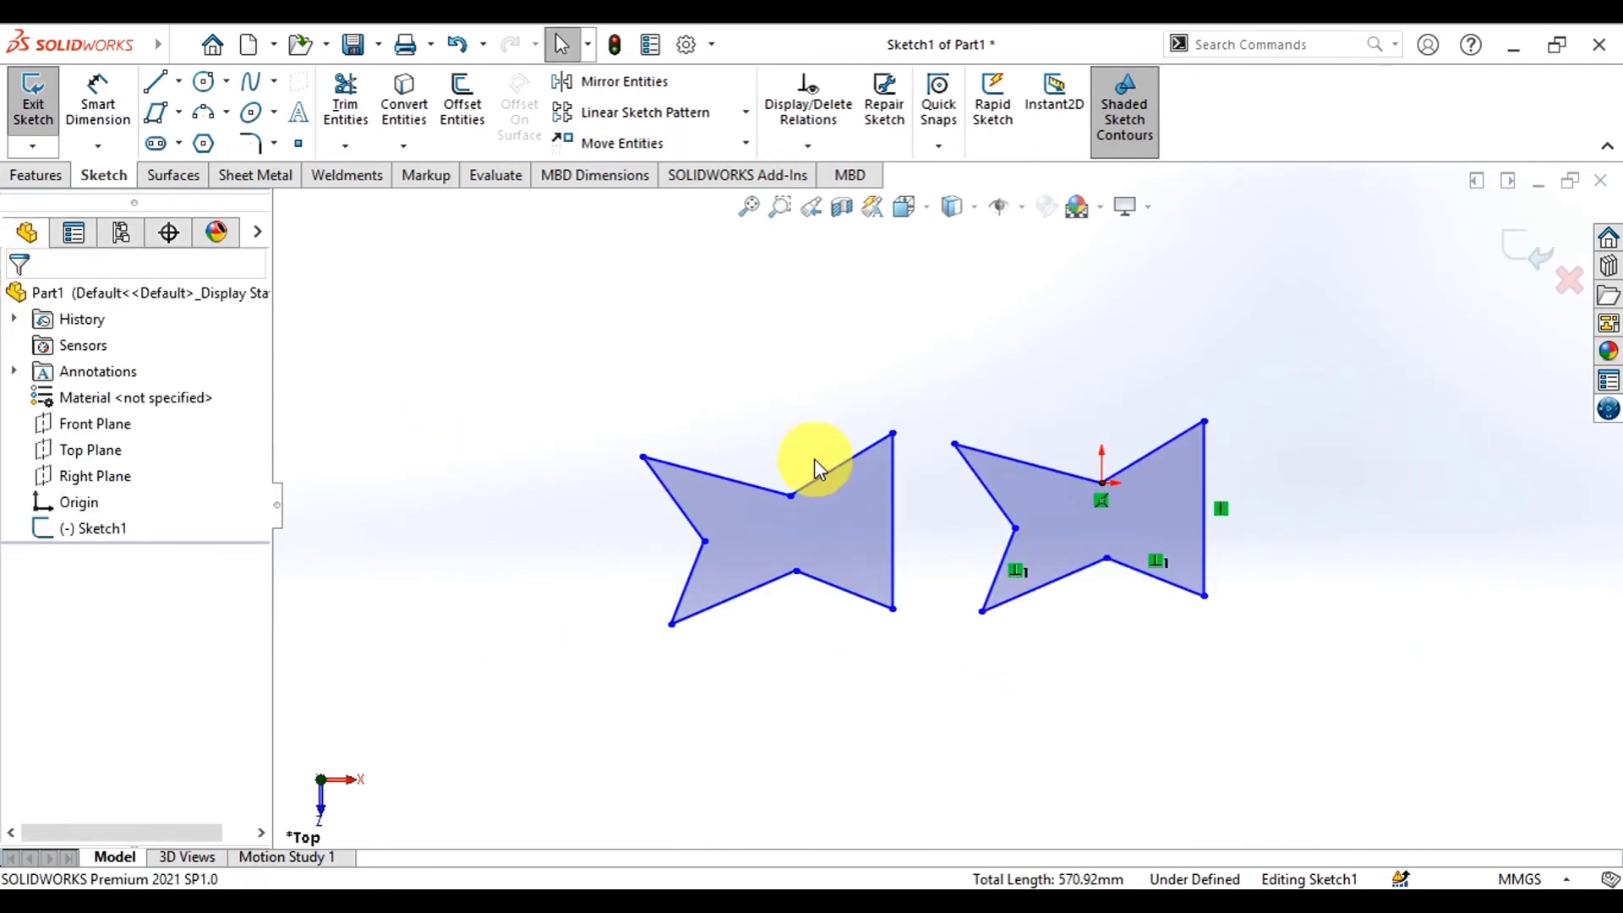
Rotate the seven lines of the copied profile by 90° about its upper inner corner with Rotate Entities, leaving Keep relations off
click(746, 142)
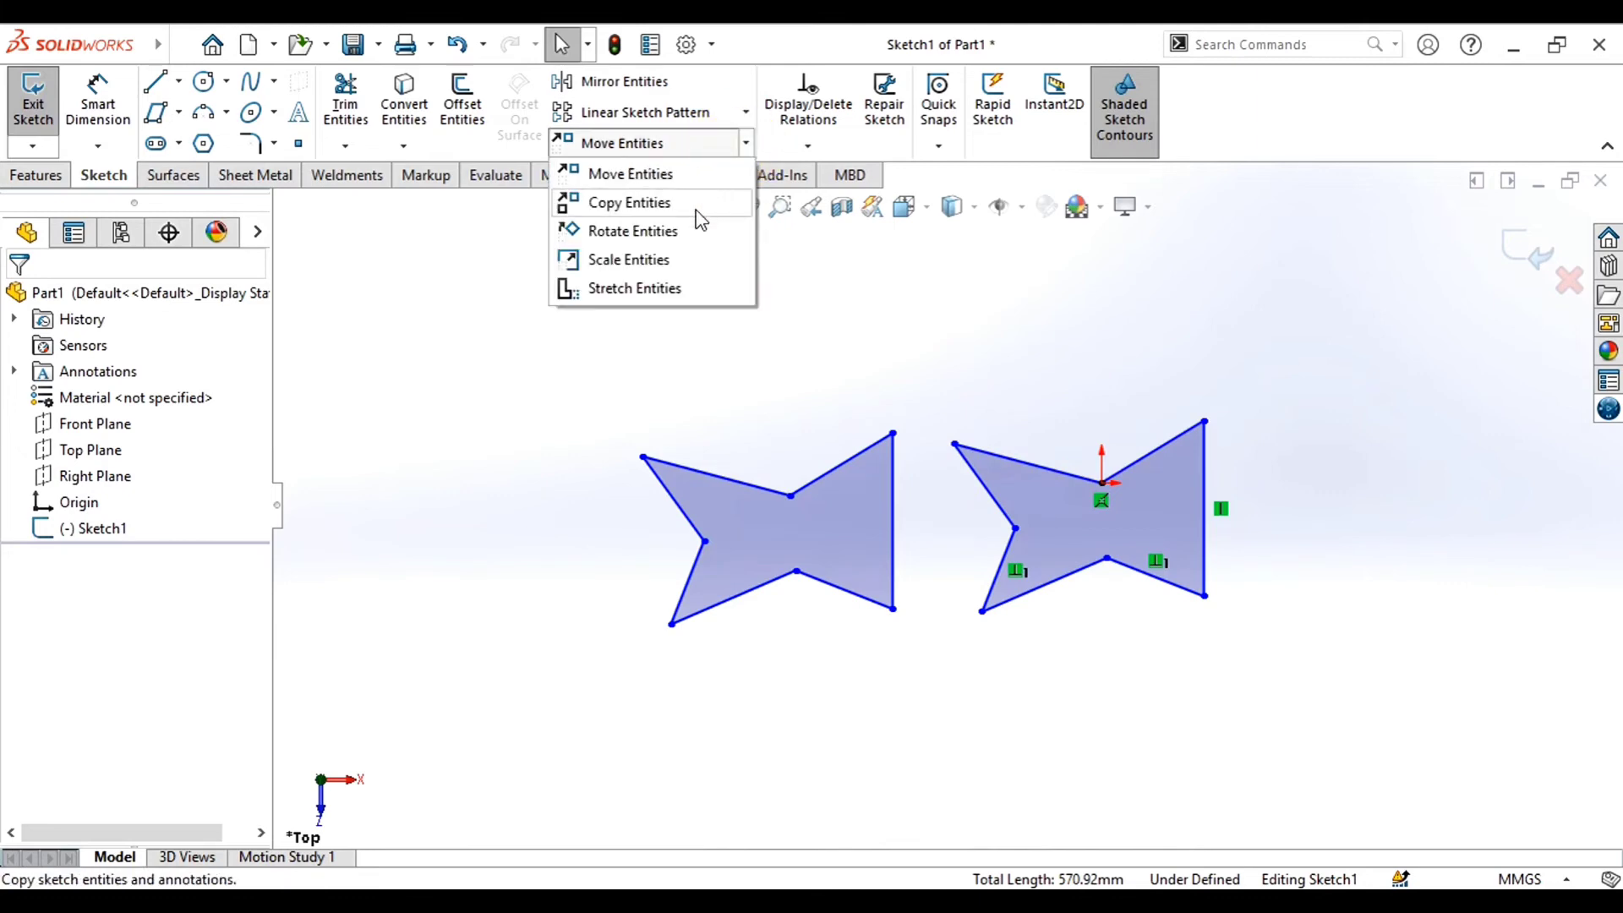
click(695, 233)
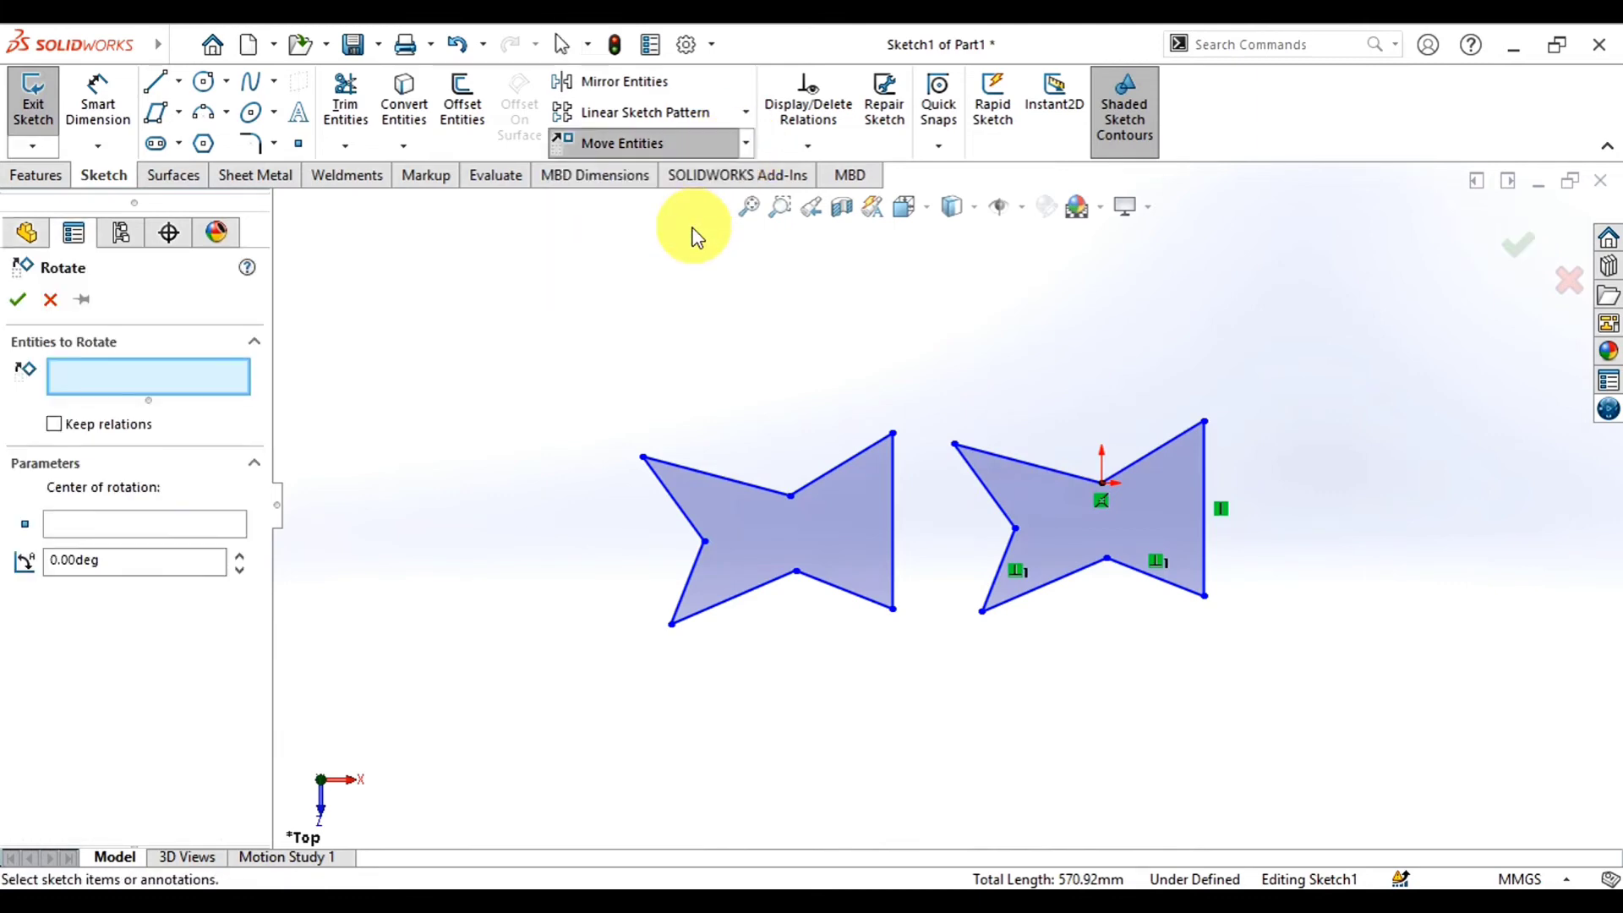
drag(925, 362, 573, 706)
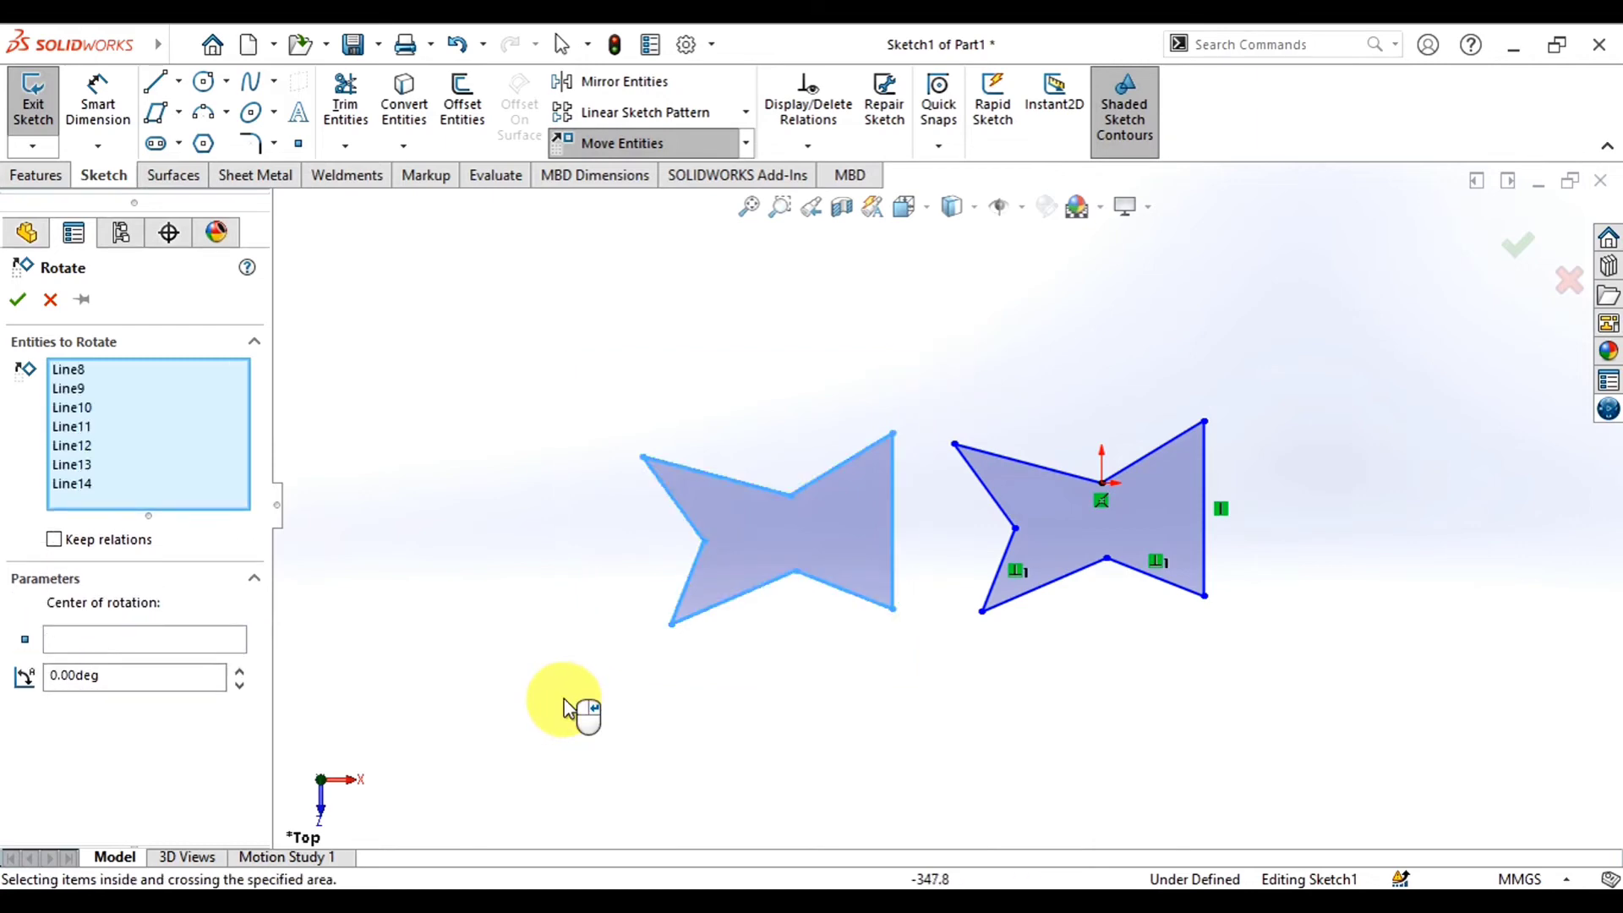
click(169, 649)
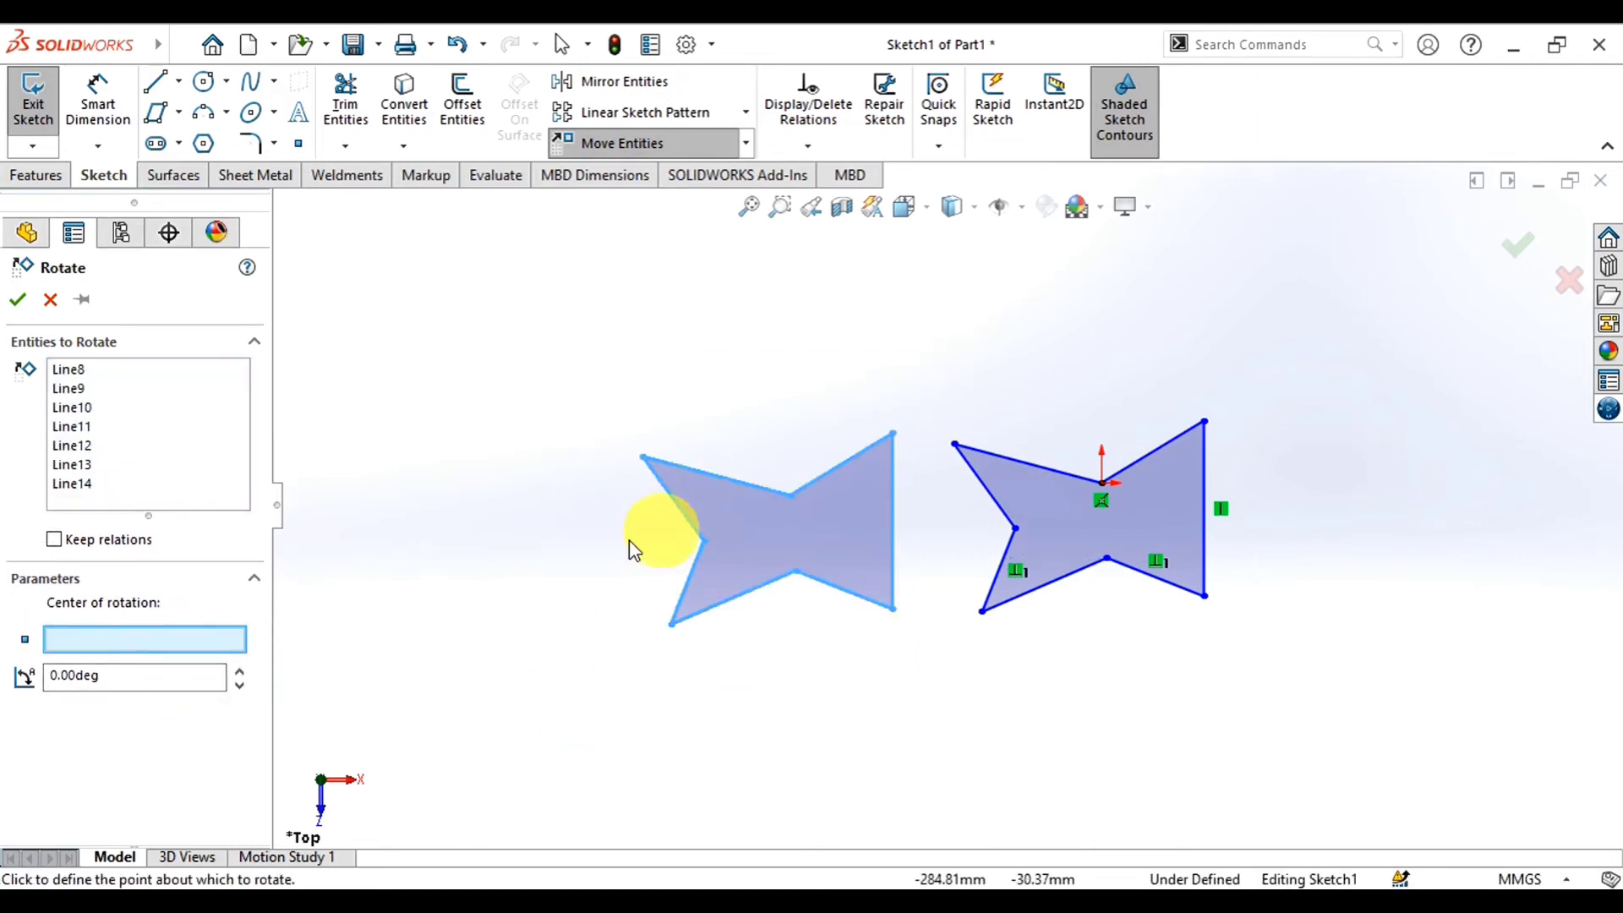
click(791, 497)
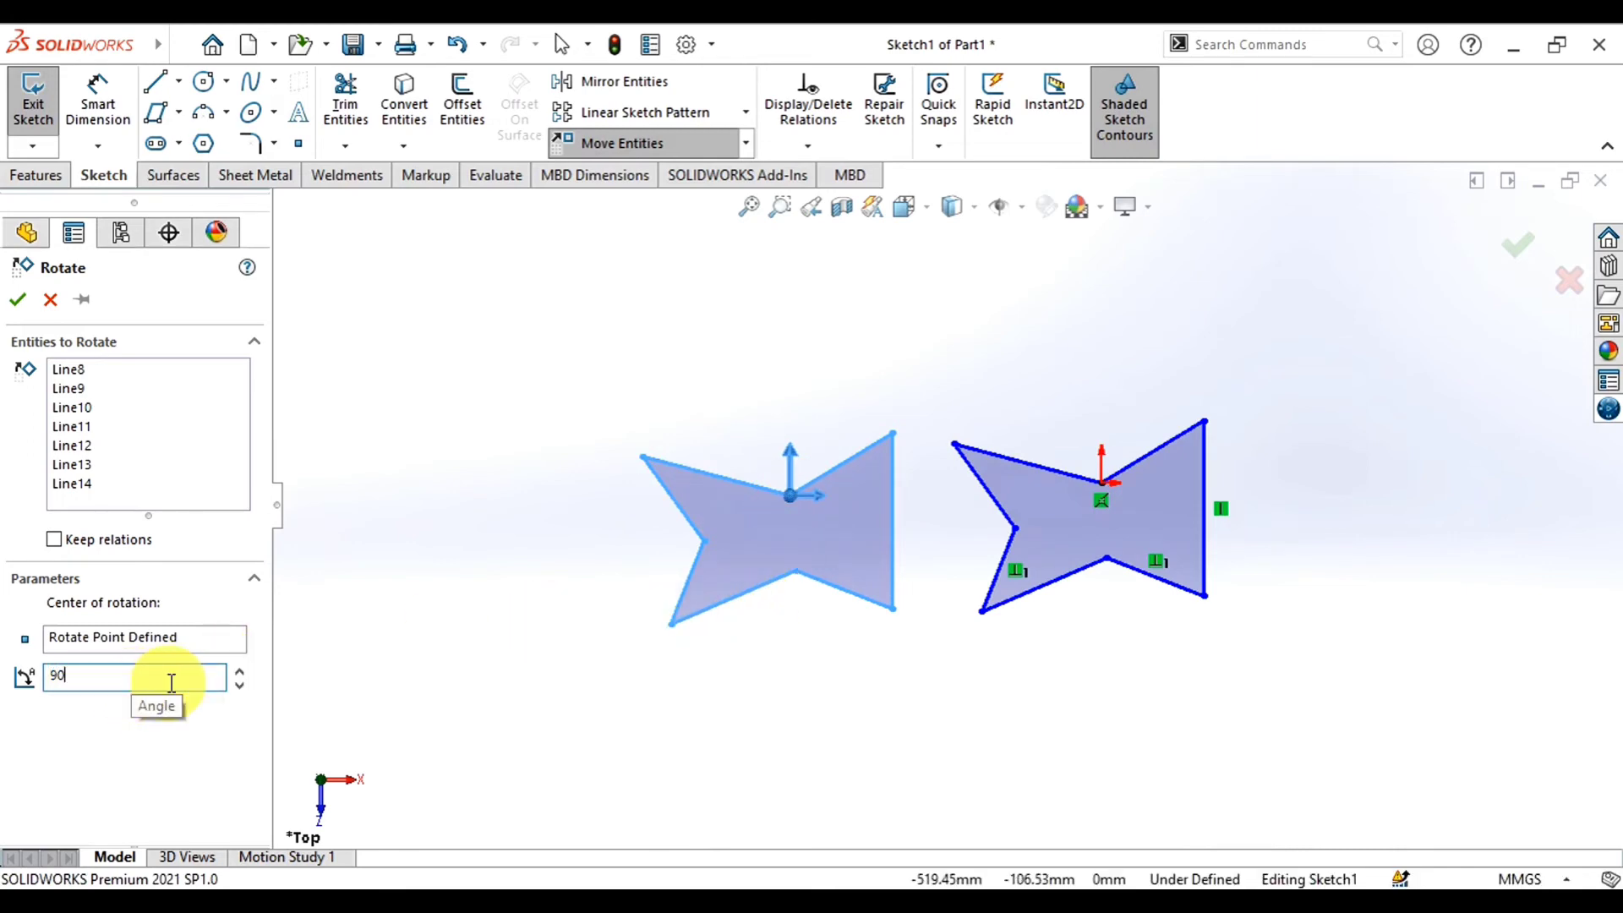
text(90)
key(Return)
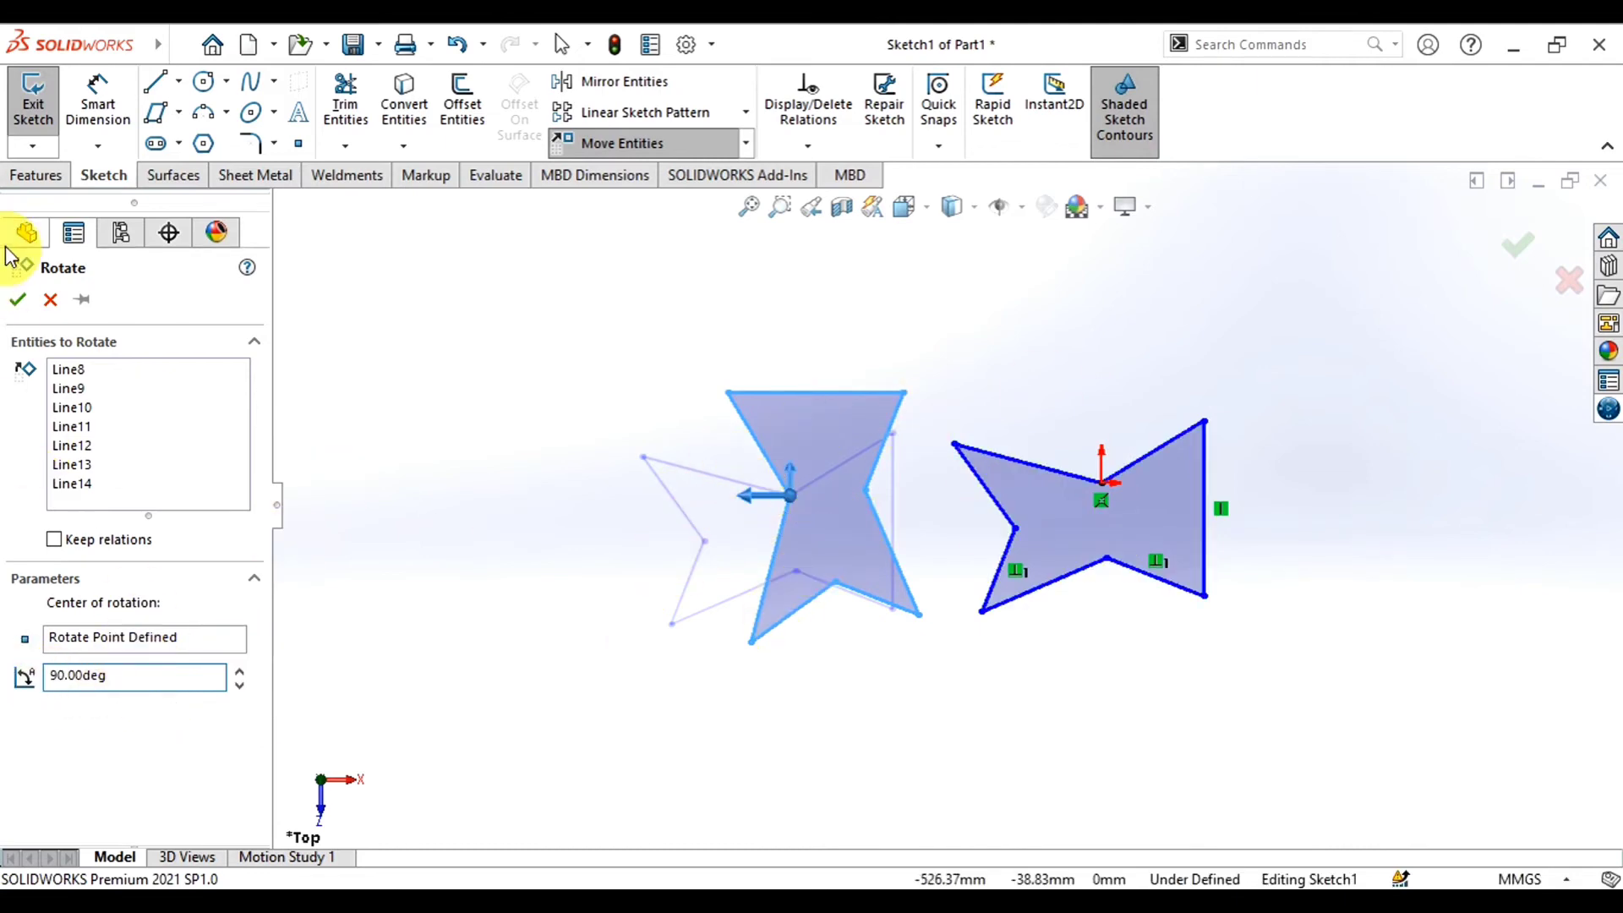
click(18, 300)
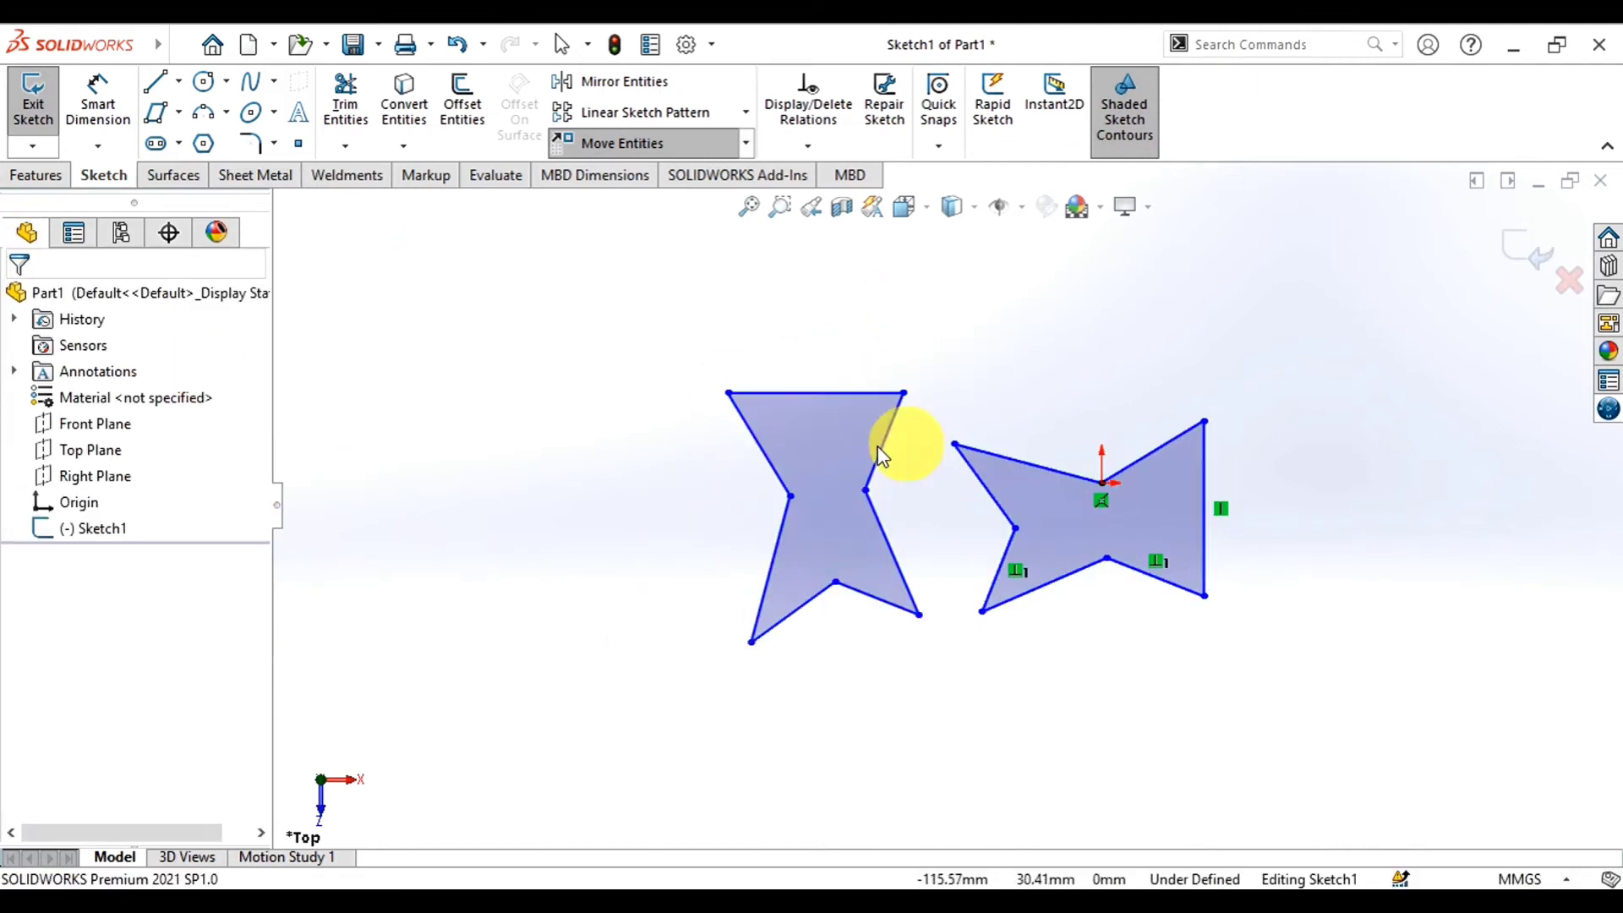
Scale all seven lines of the rotated copy by a factor of 25.4 about its left inner corner, without making a copy
click(746, 144)
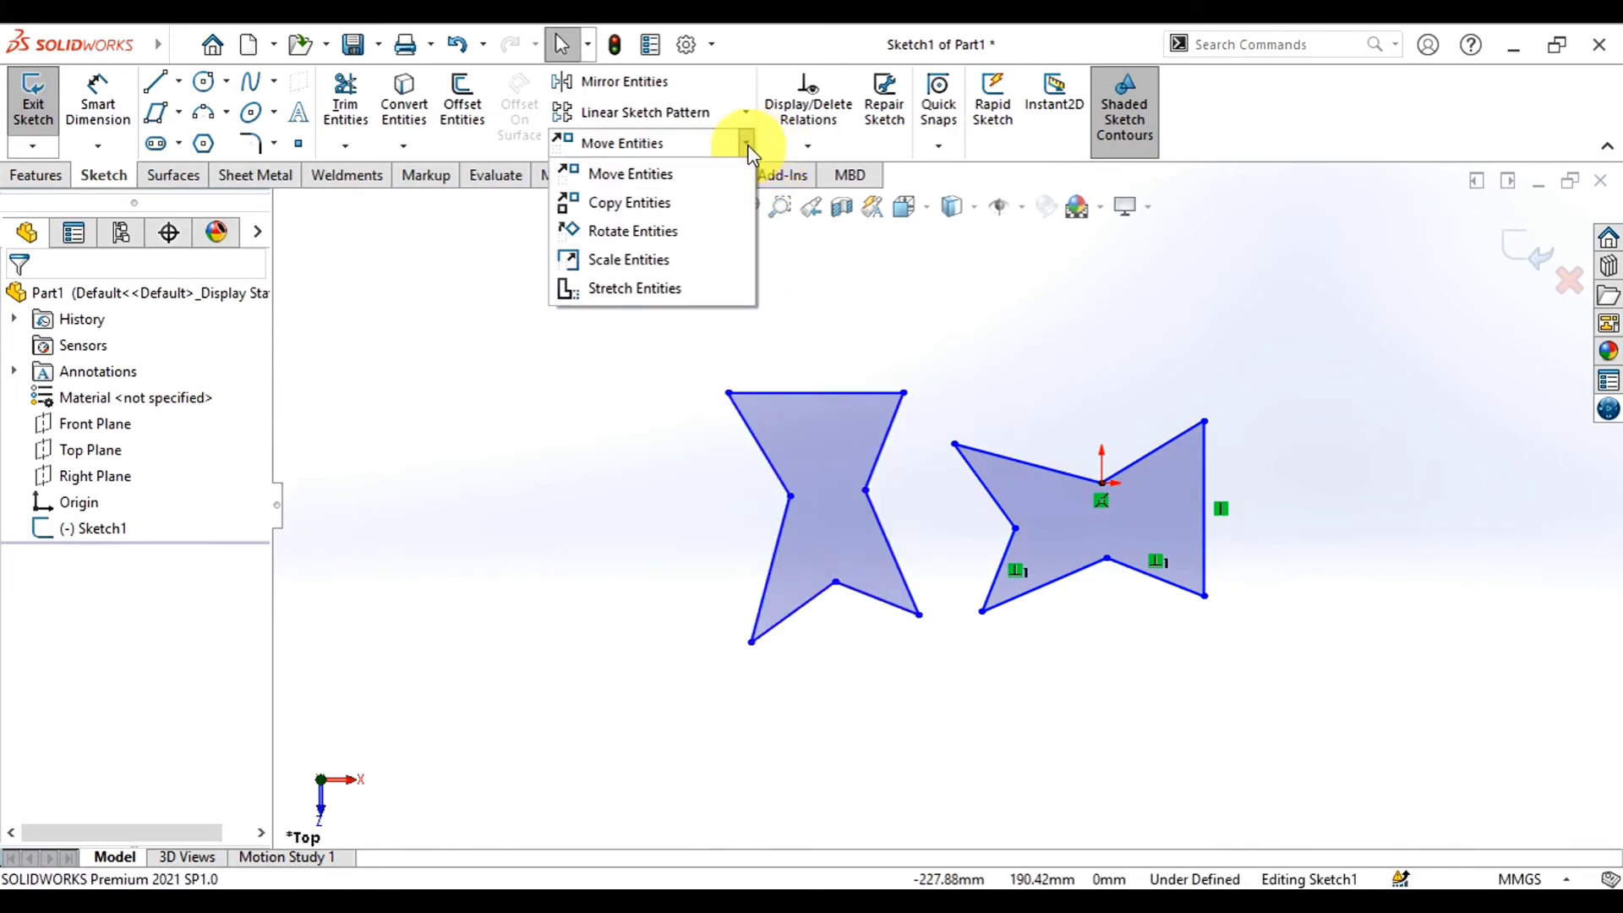
click(629, 259)
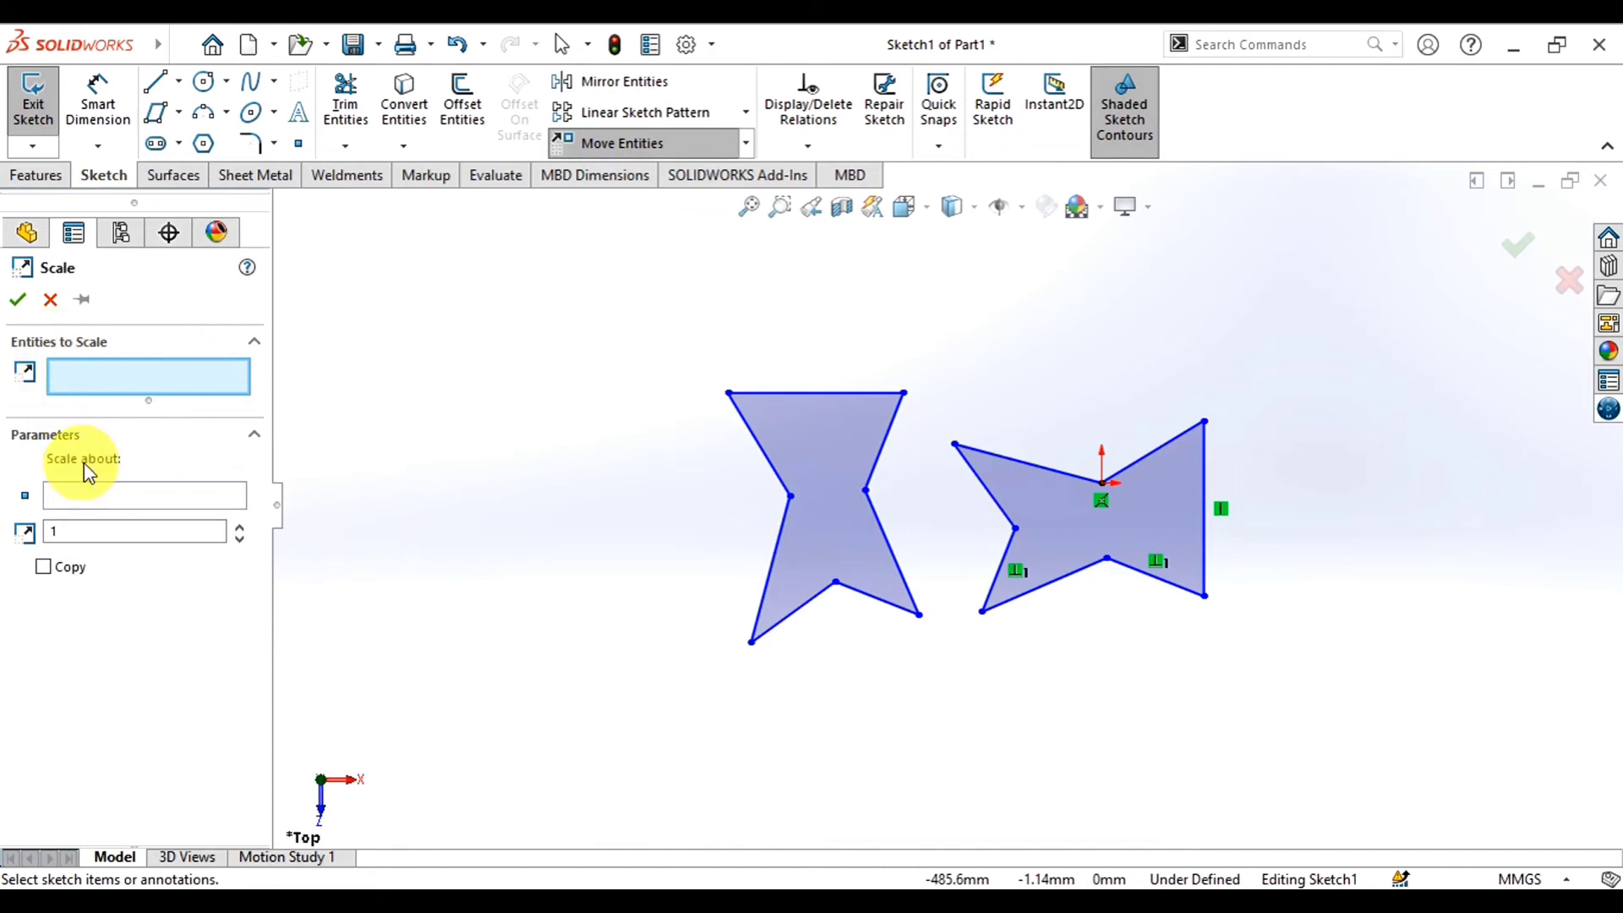
drag(832, 542, 658, 712)
click(93, 612)
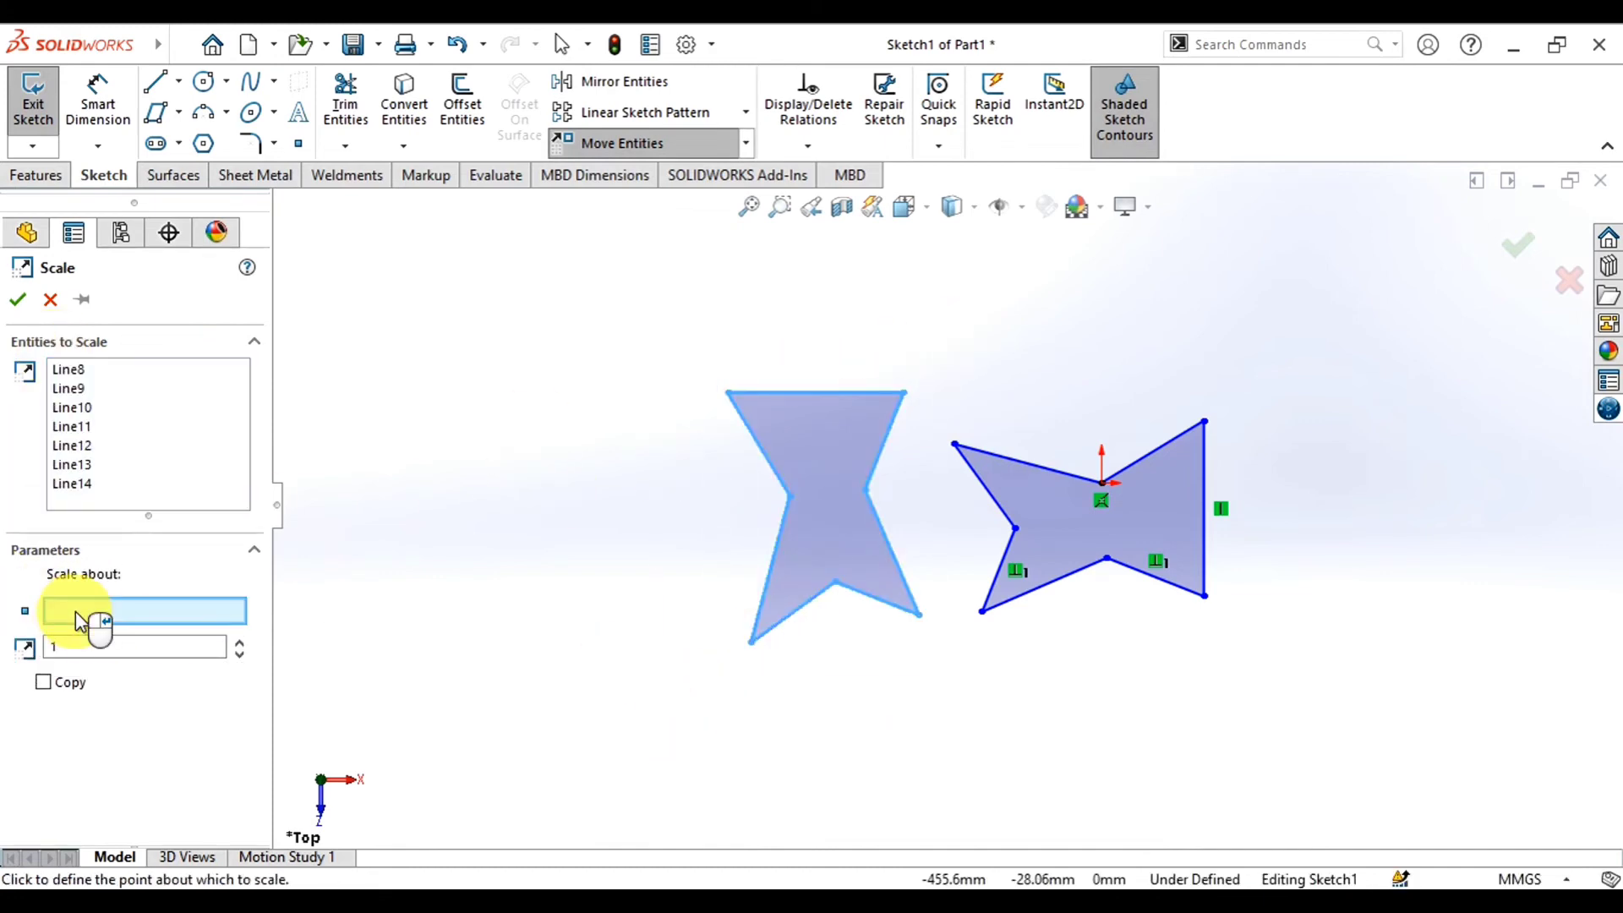
click(790, 496)
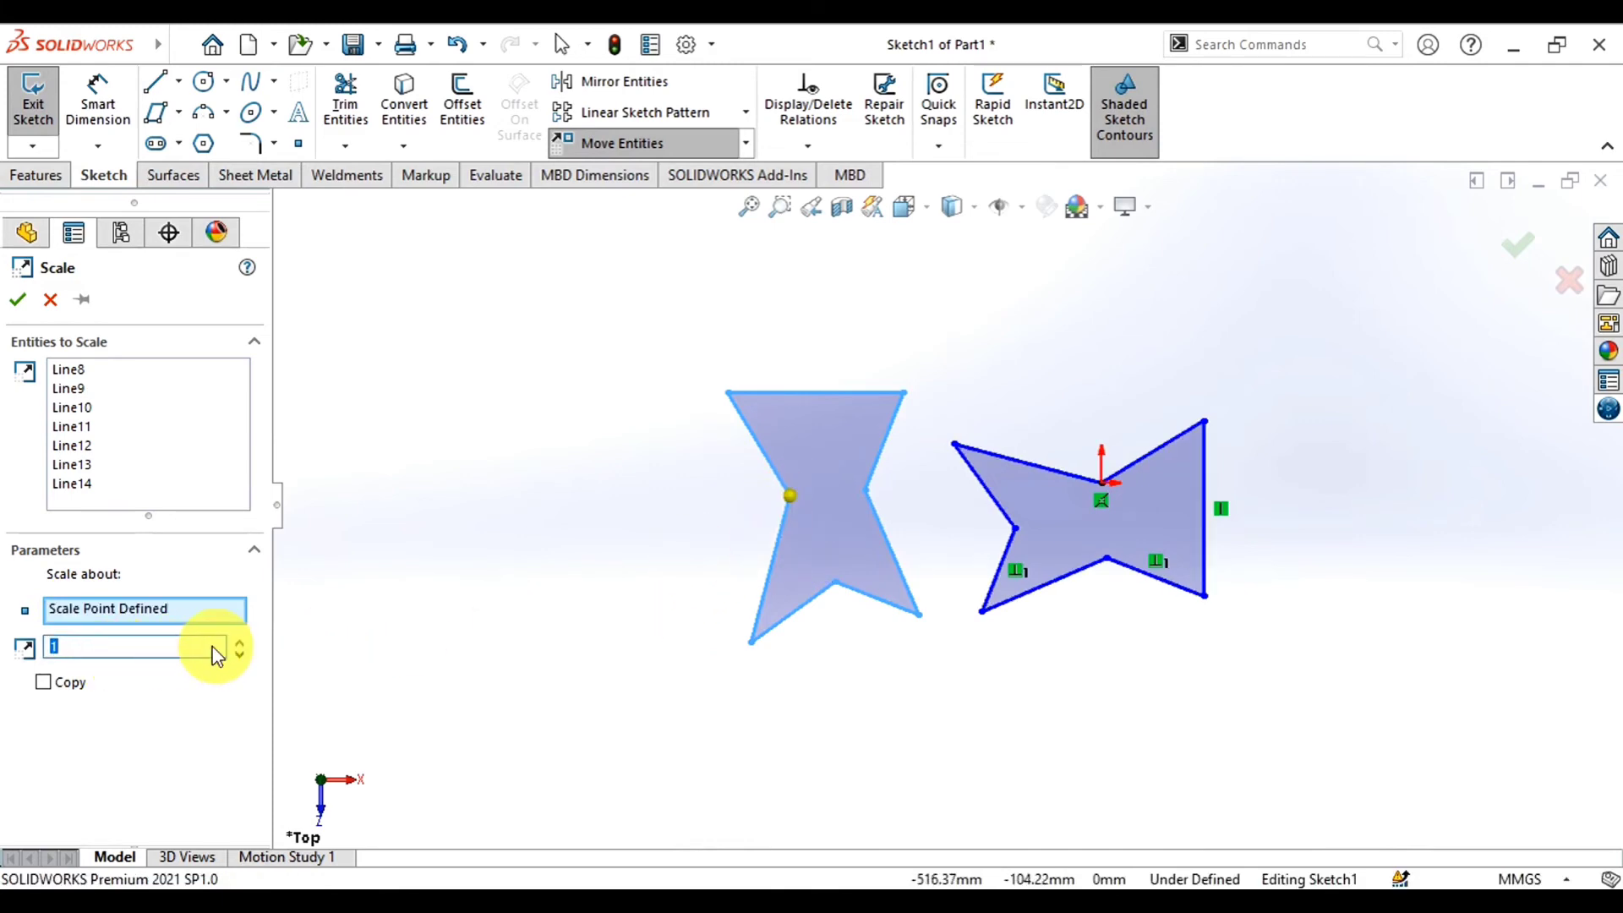
drag(197, 648, 37, 654)
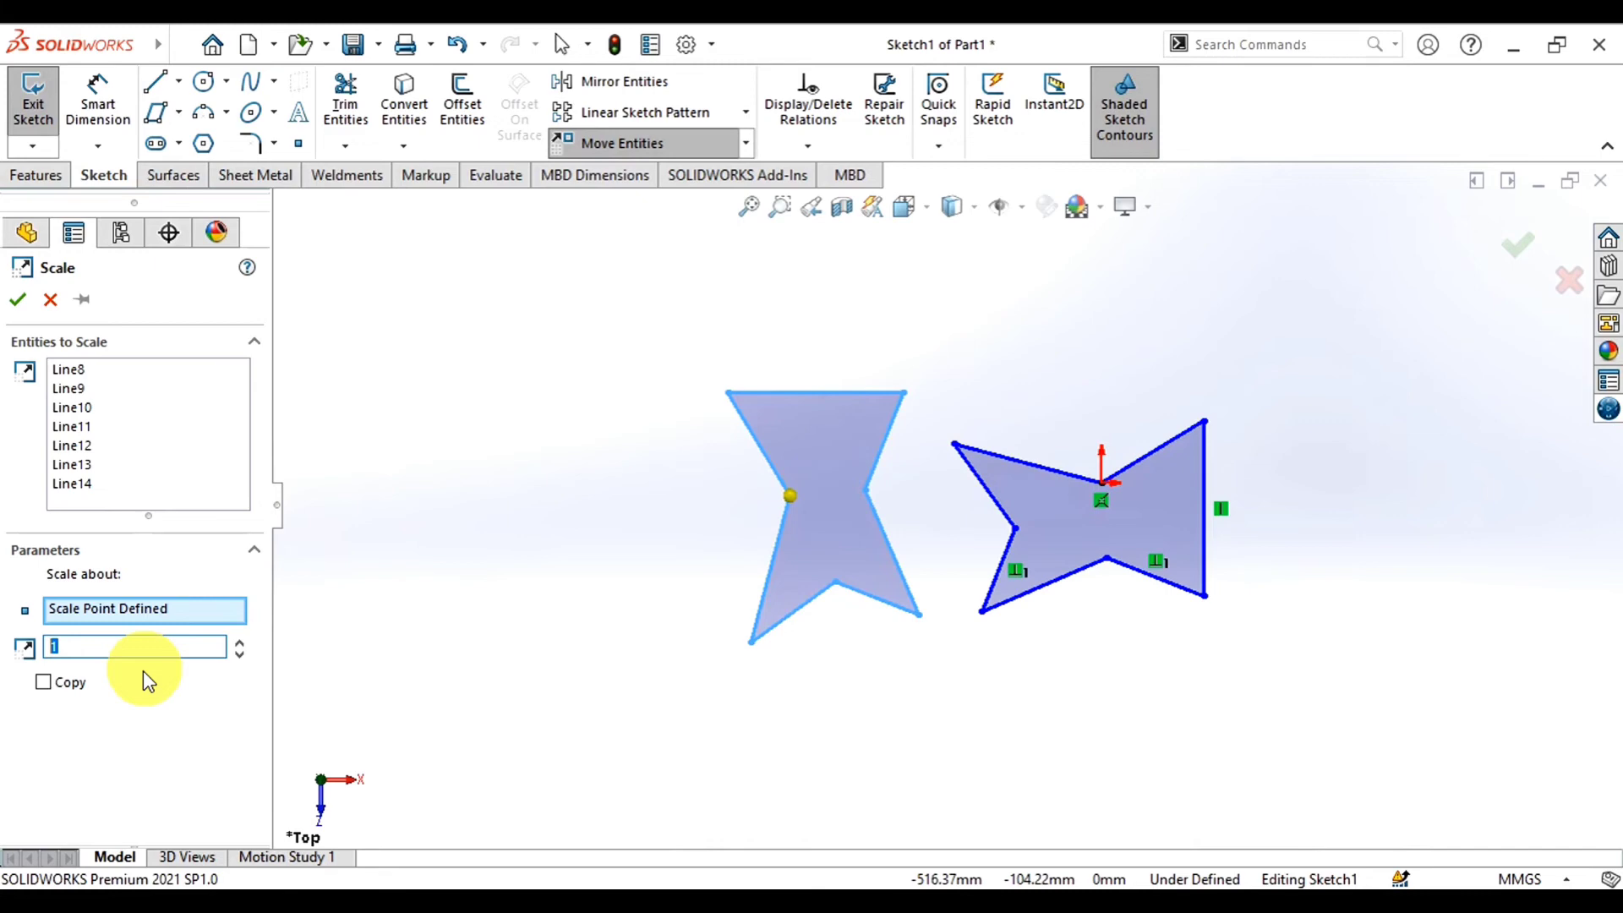
text(25.4)
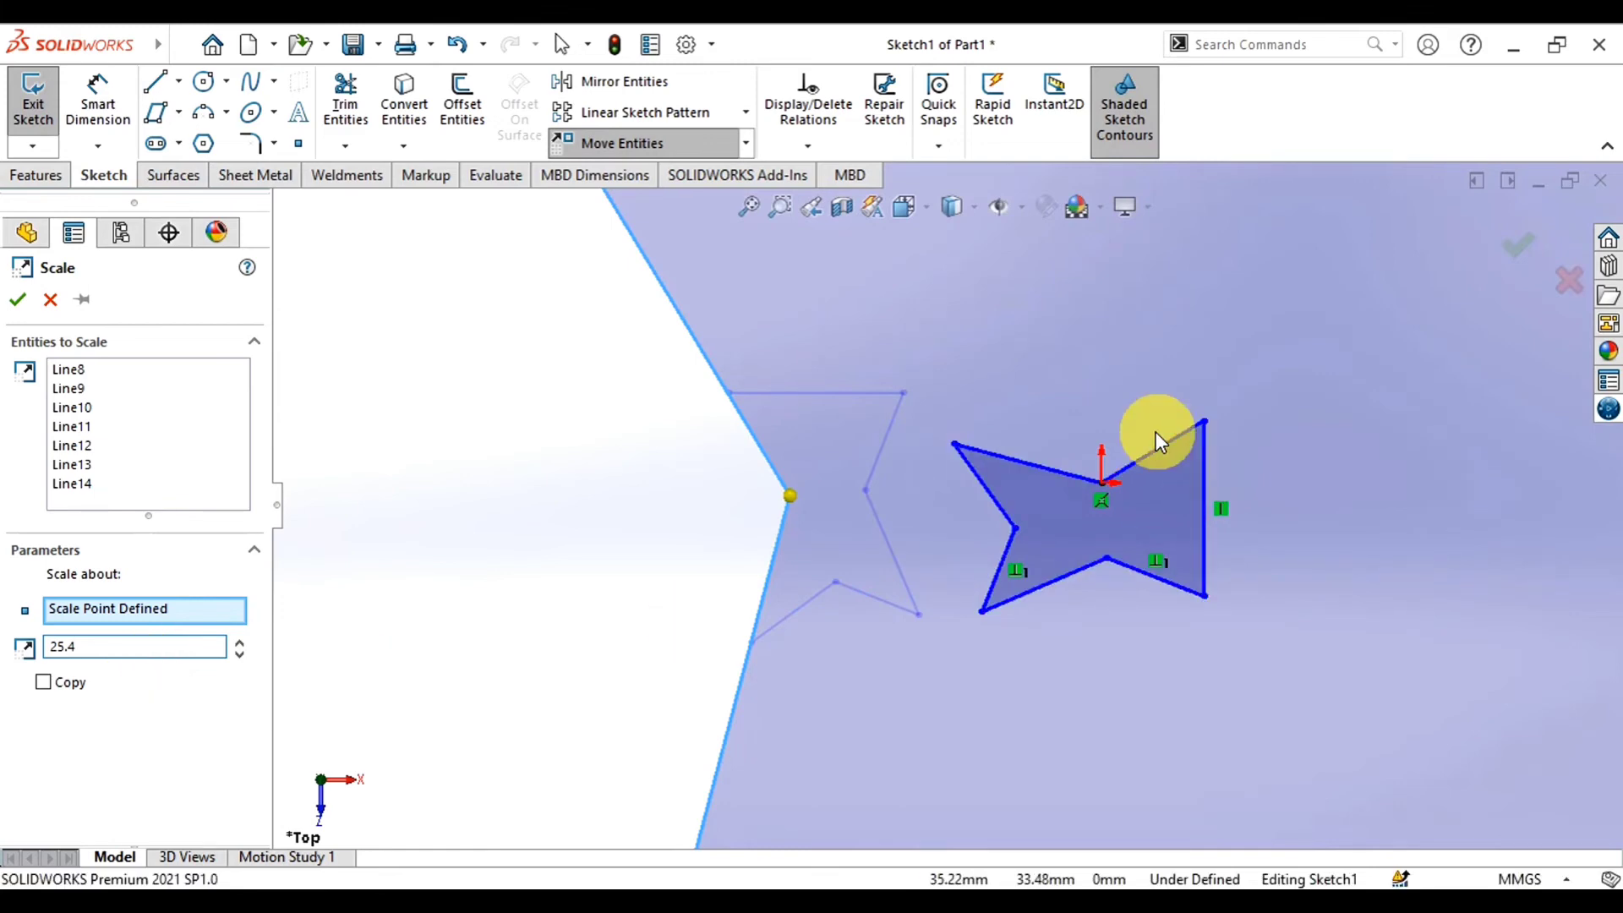
text(f)
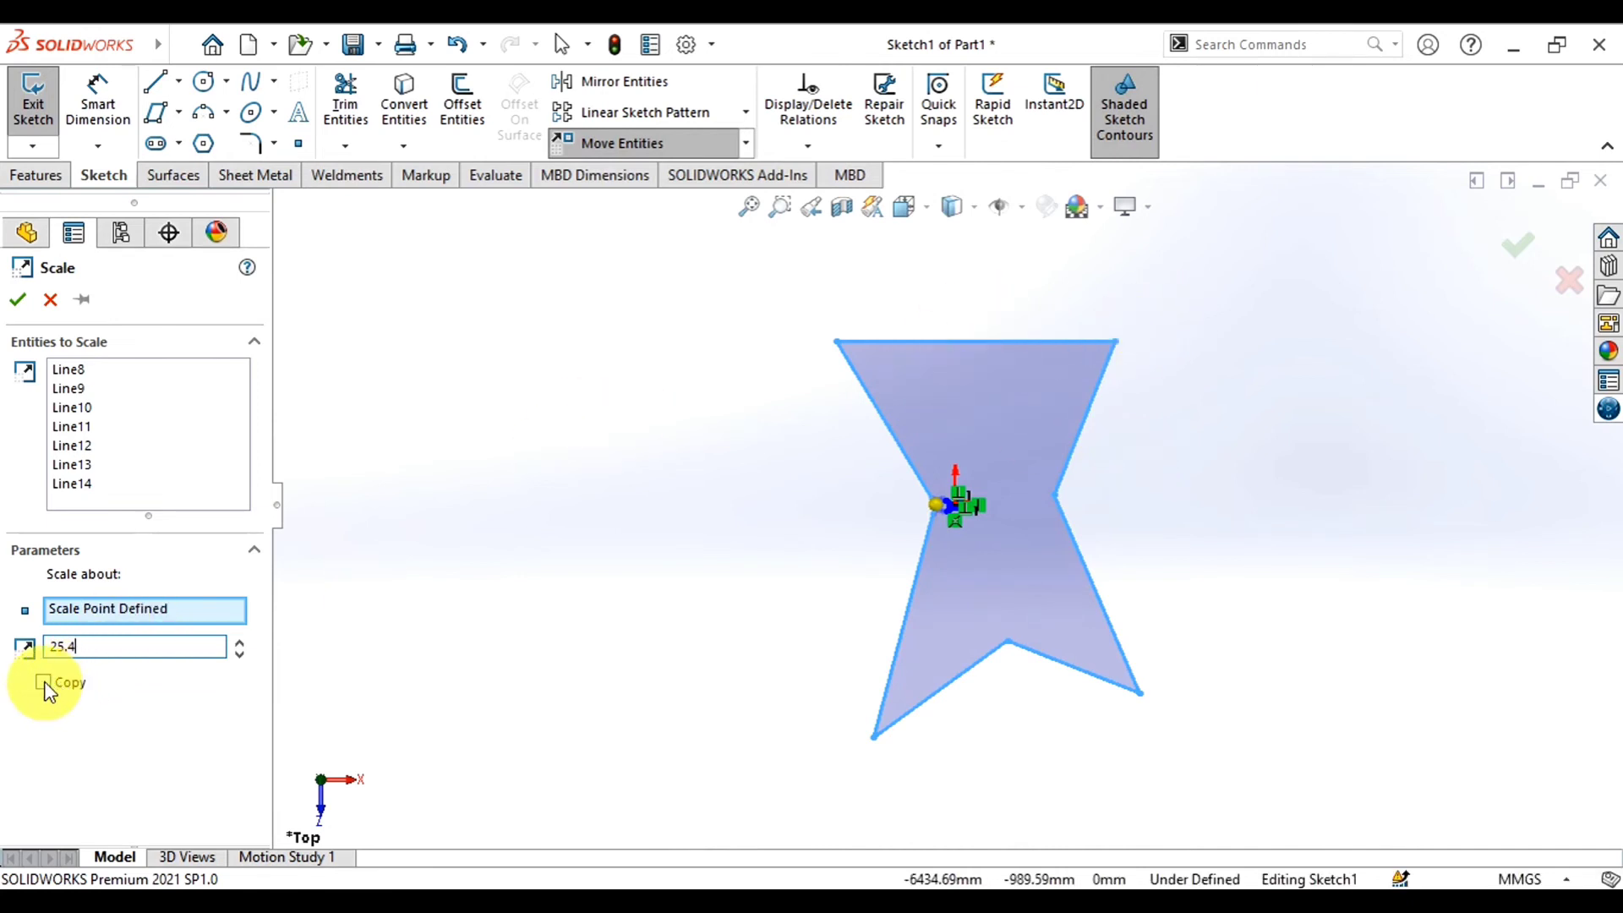
click(18, 299)
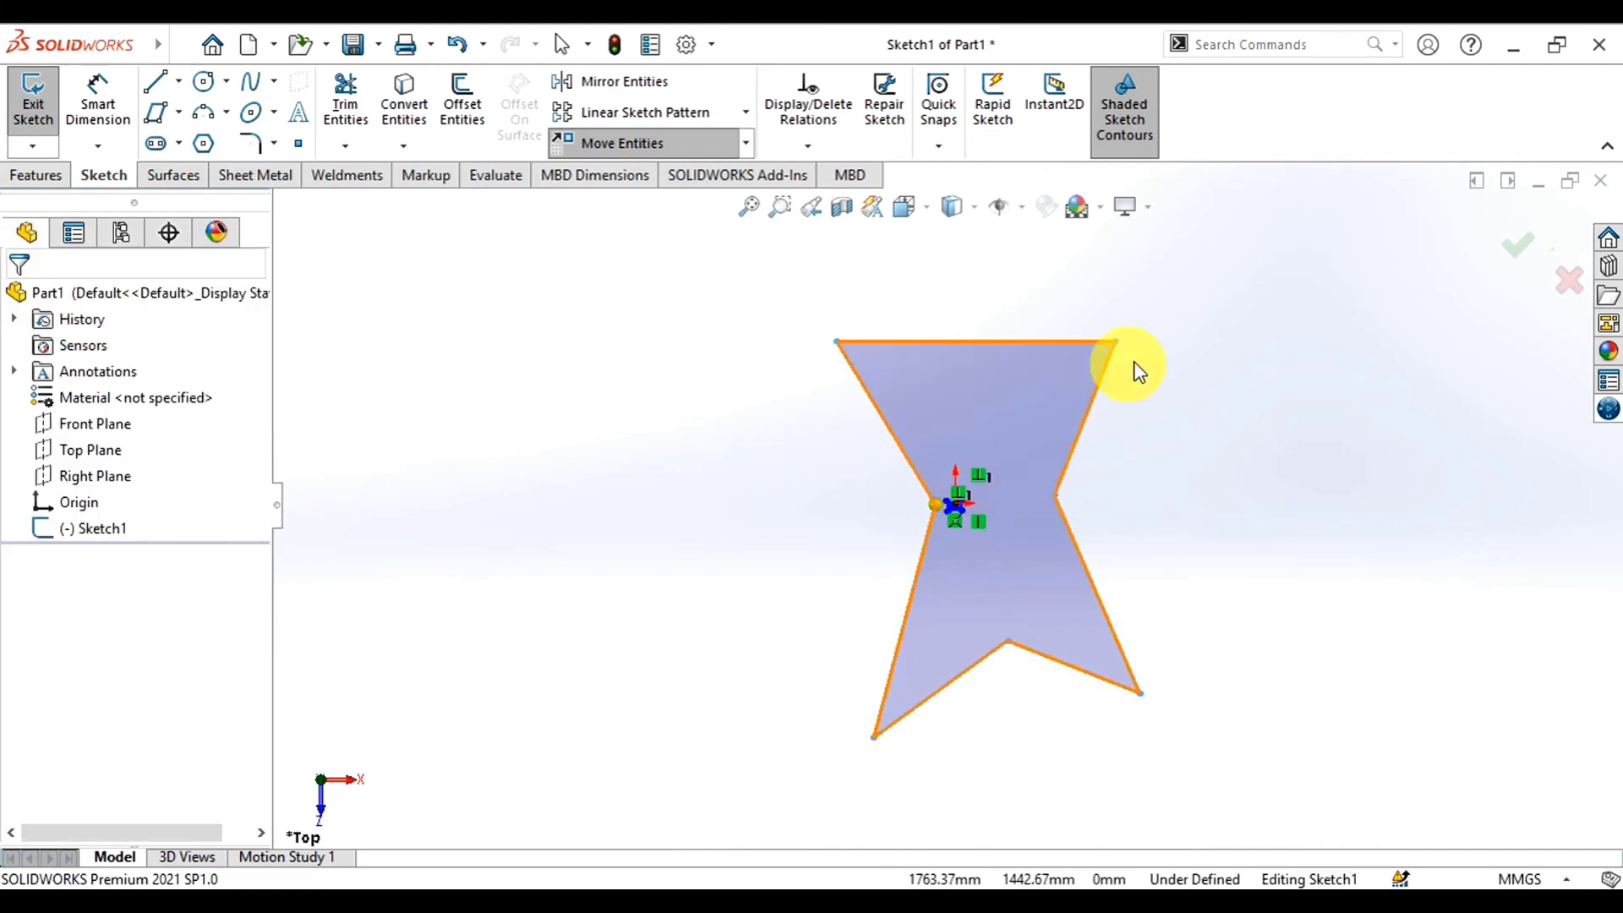
click(698, 155)
mouse_move(1246, 269)
mouse_down()
mouse_move(768, 826)
mouse_move(787, 791)
mouse_up()
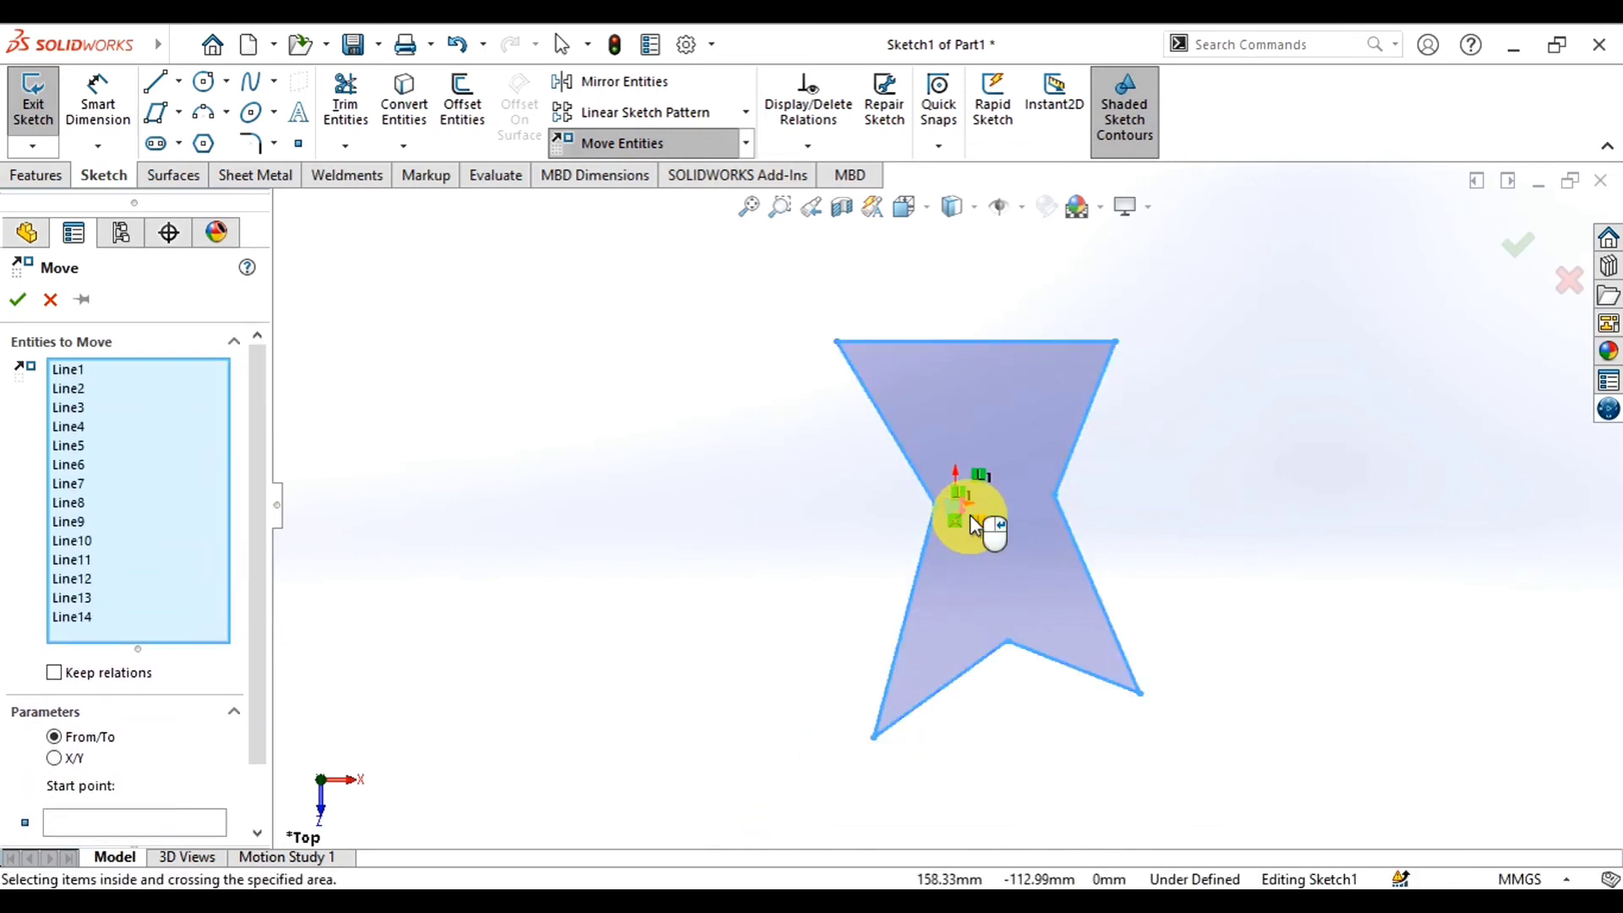
scroll(964, 517, down, 4)
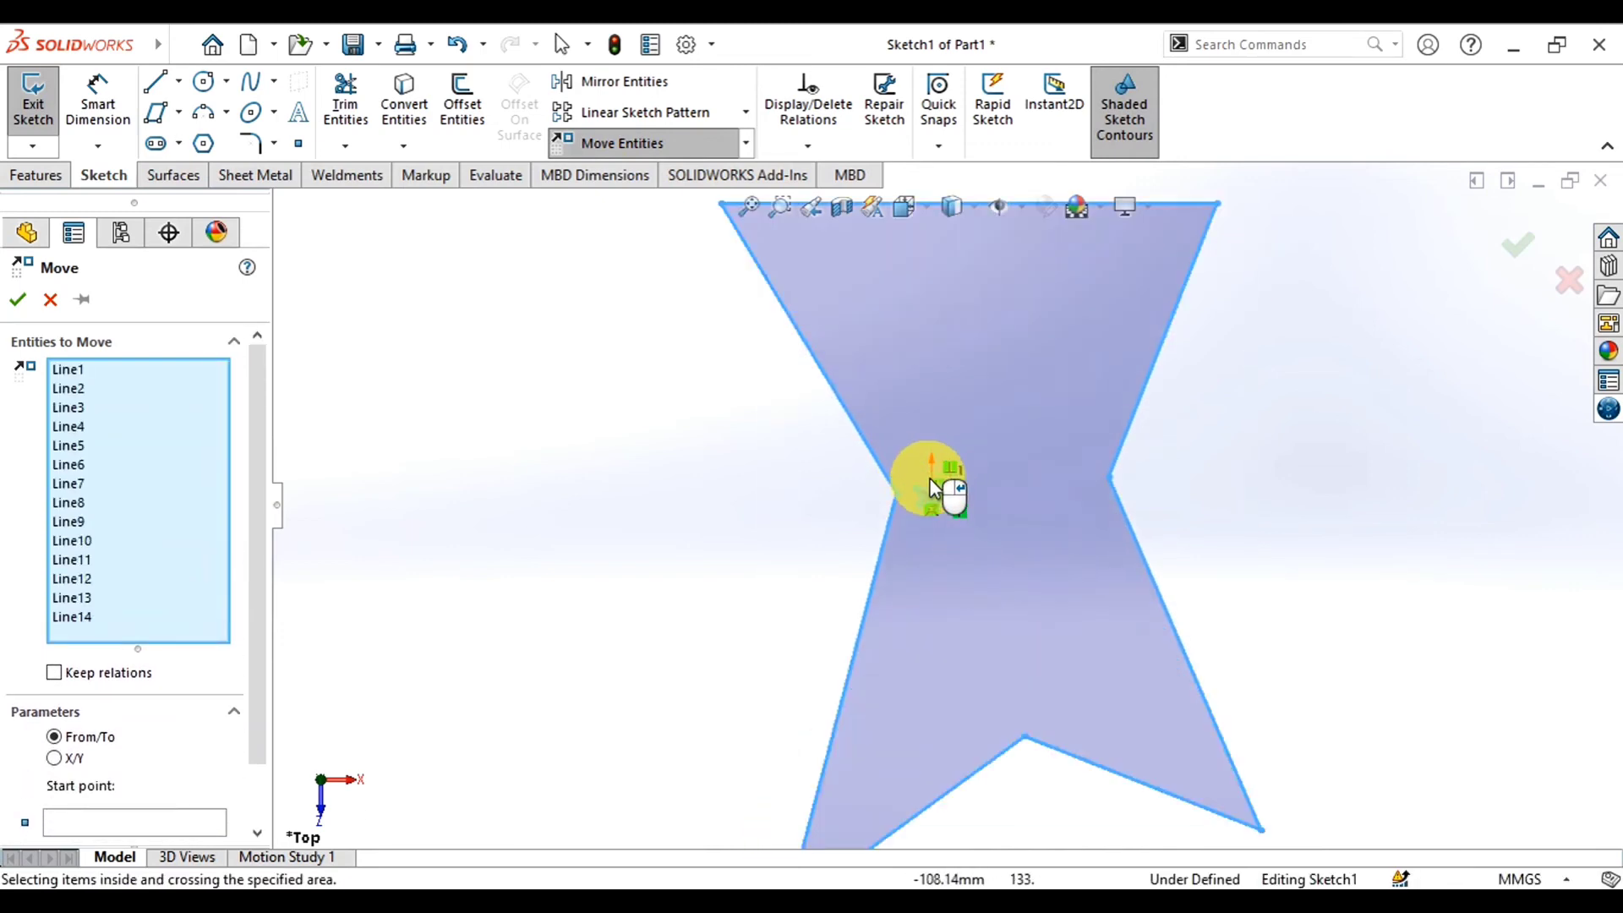
scroll(934, 488, down, 5)
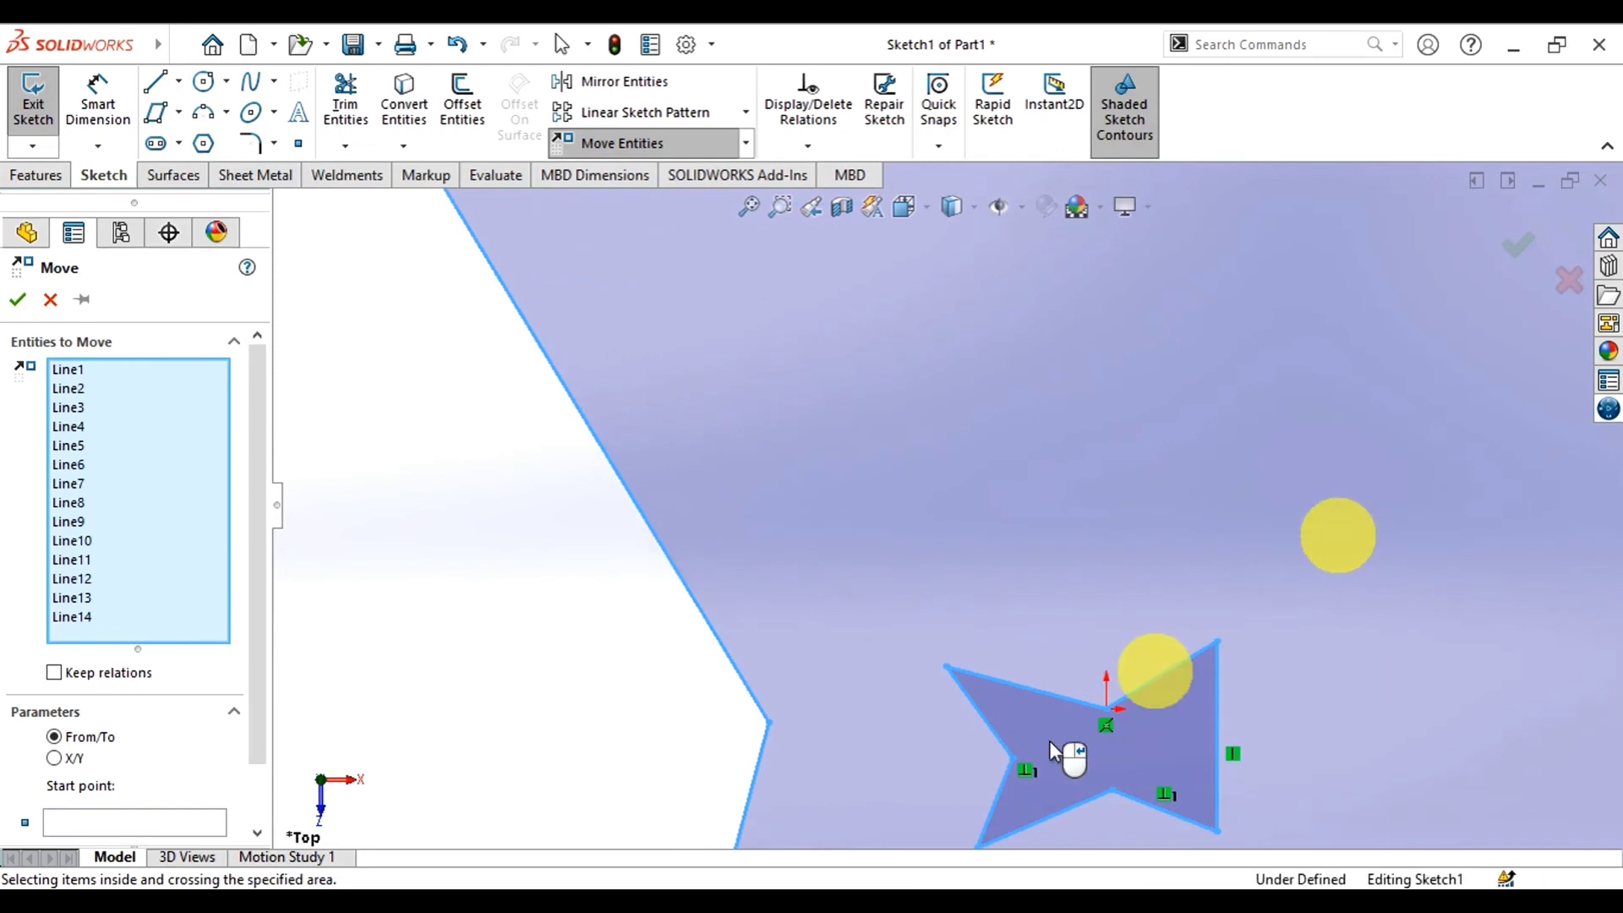
click(932, 799)
click(991, 725)
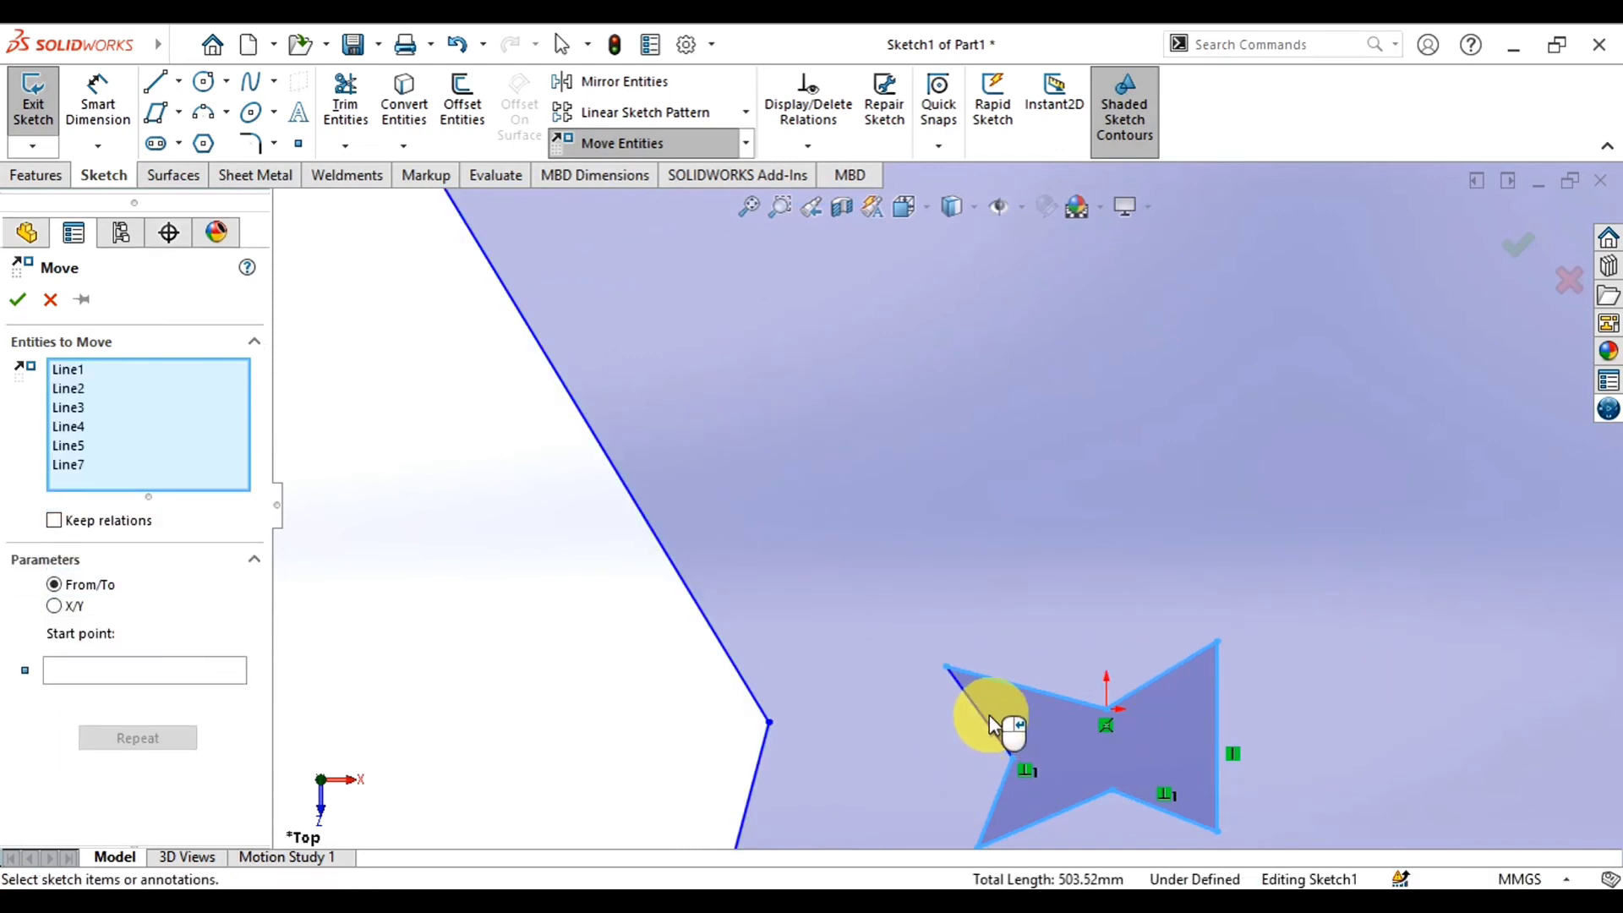
key(Escape)
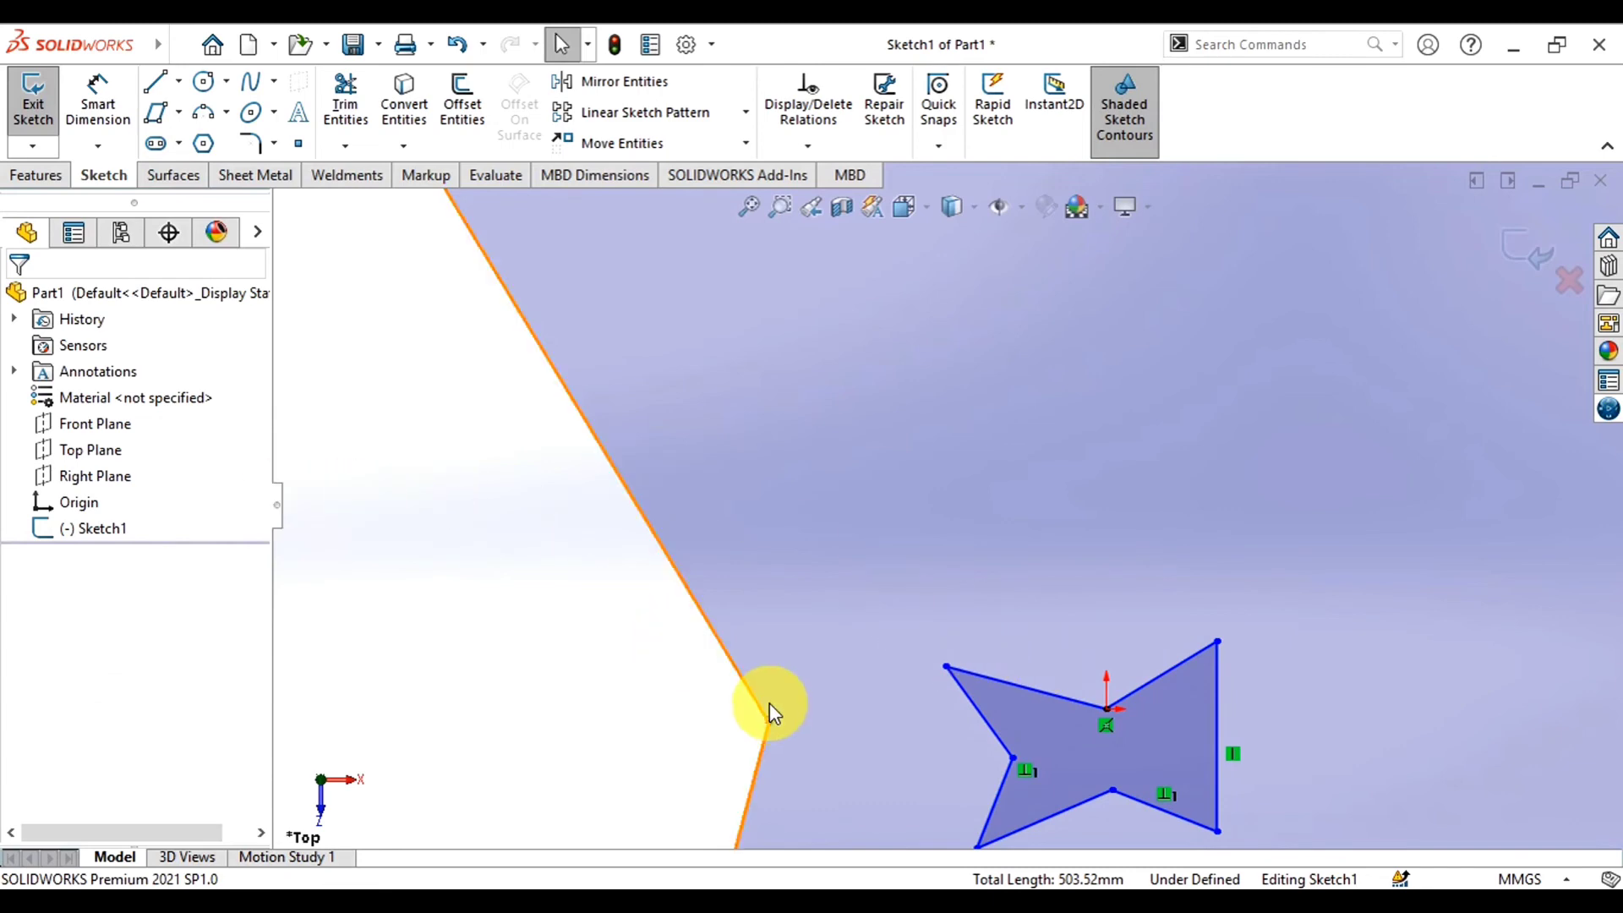
Try to stretch the two lines meeting at the large profile's upper-left corner with From/To, using that corner as base point
scroll(1063, 600, up, 4)
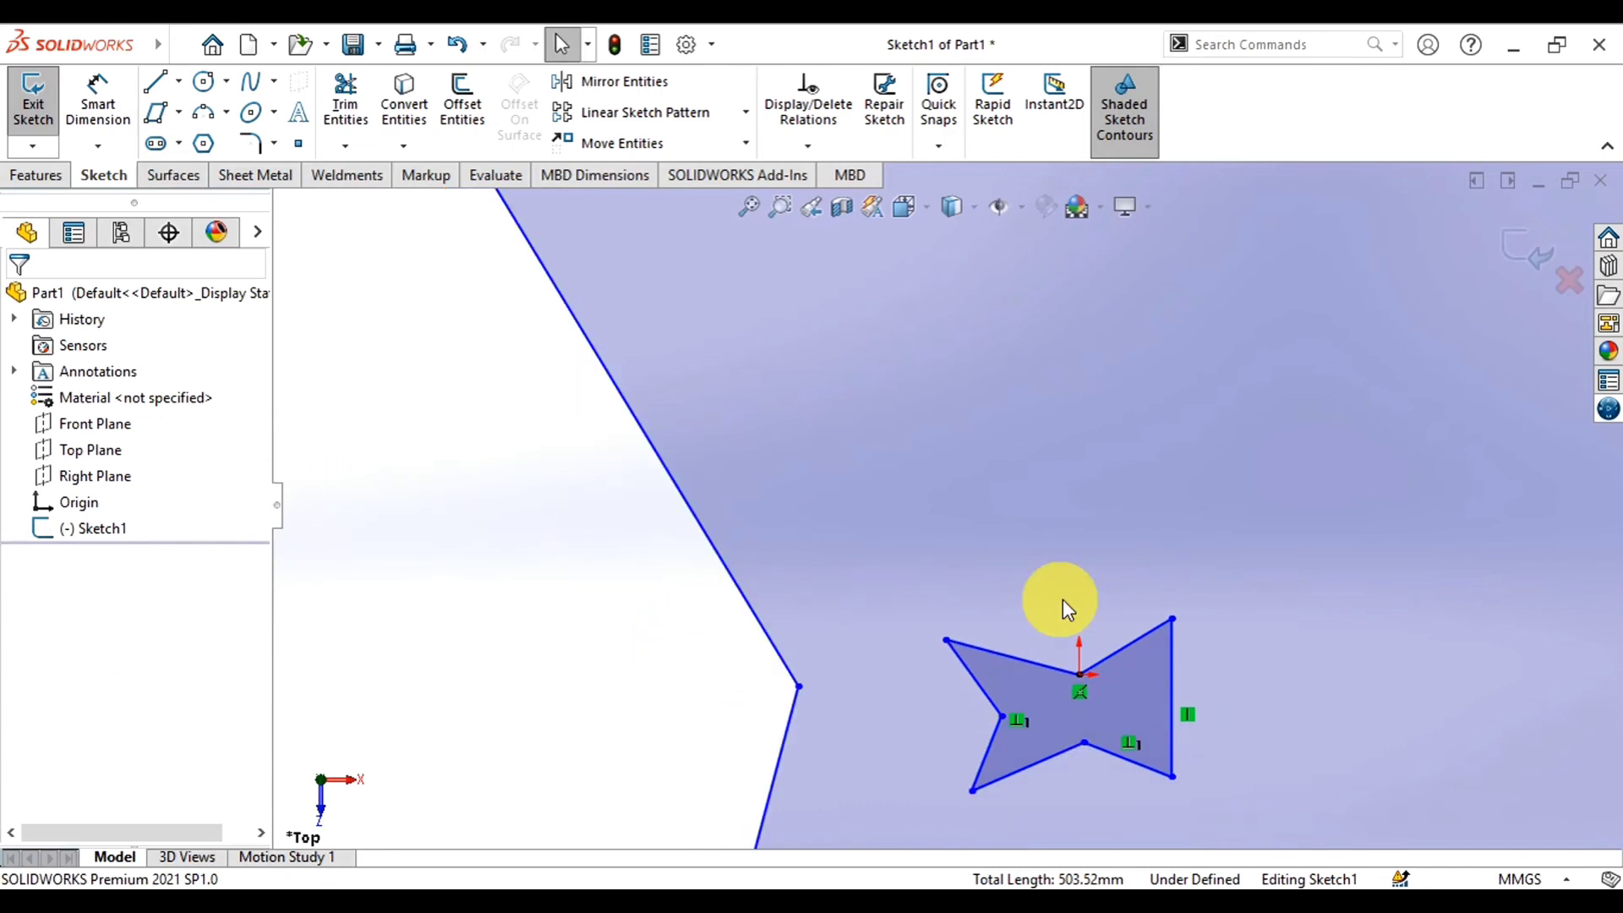
scroll(1062, 600, up, 3)
click(746, 143)
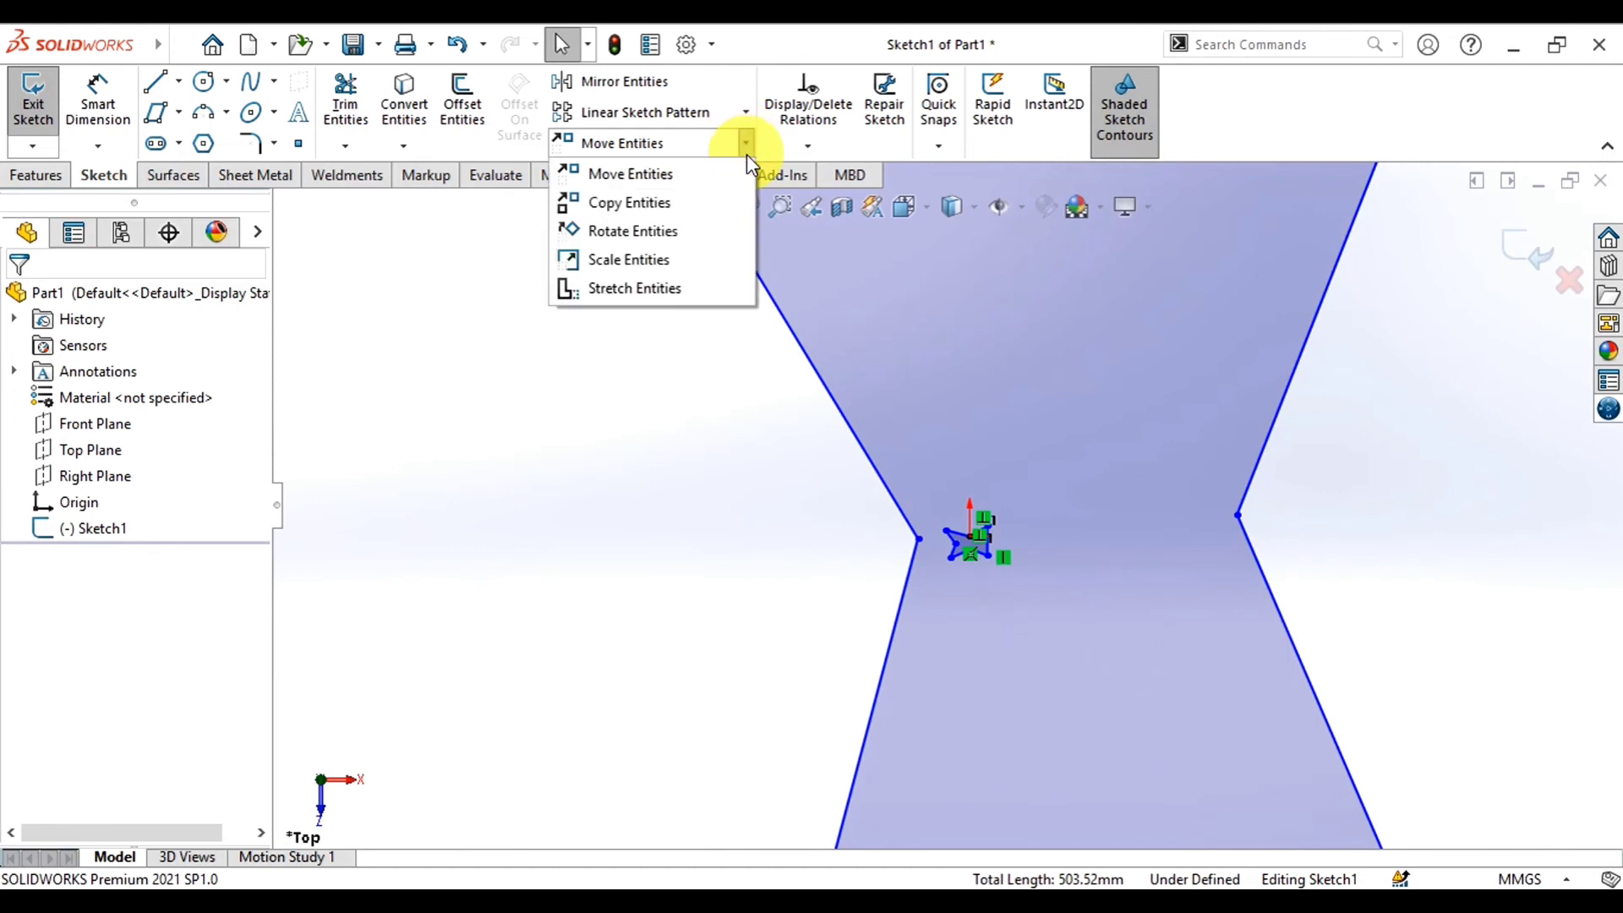
click(640, 287)
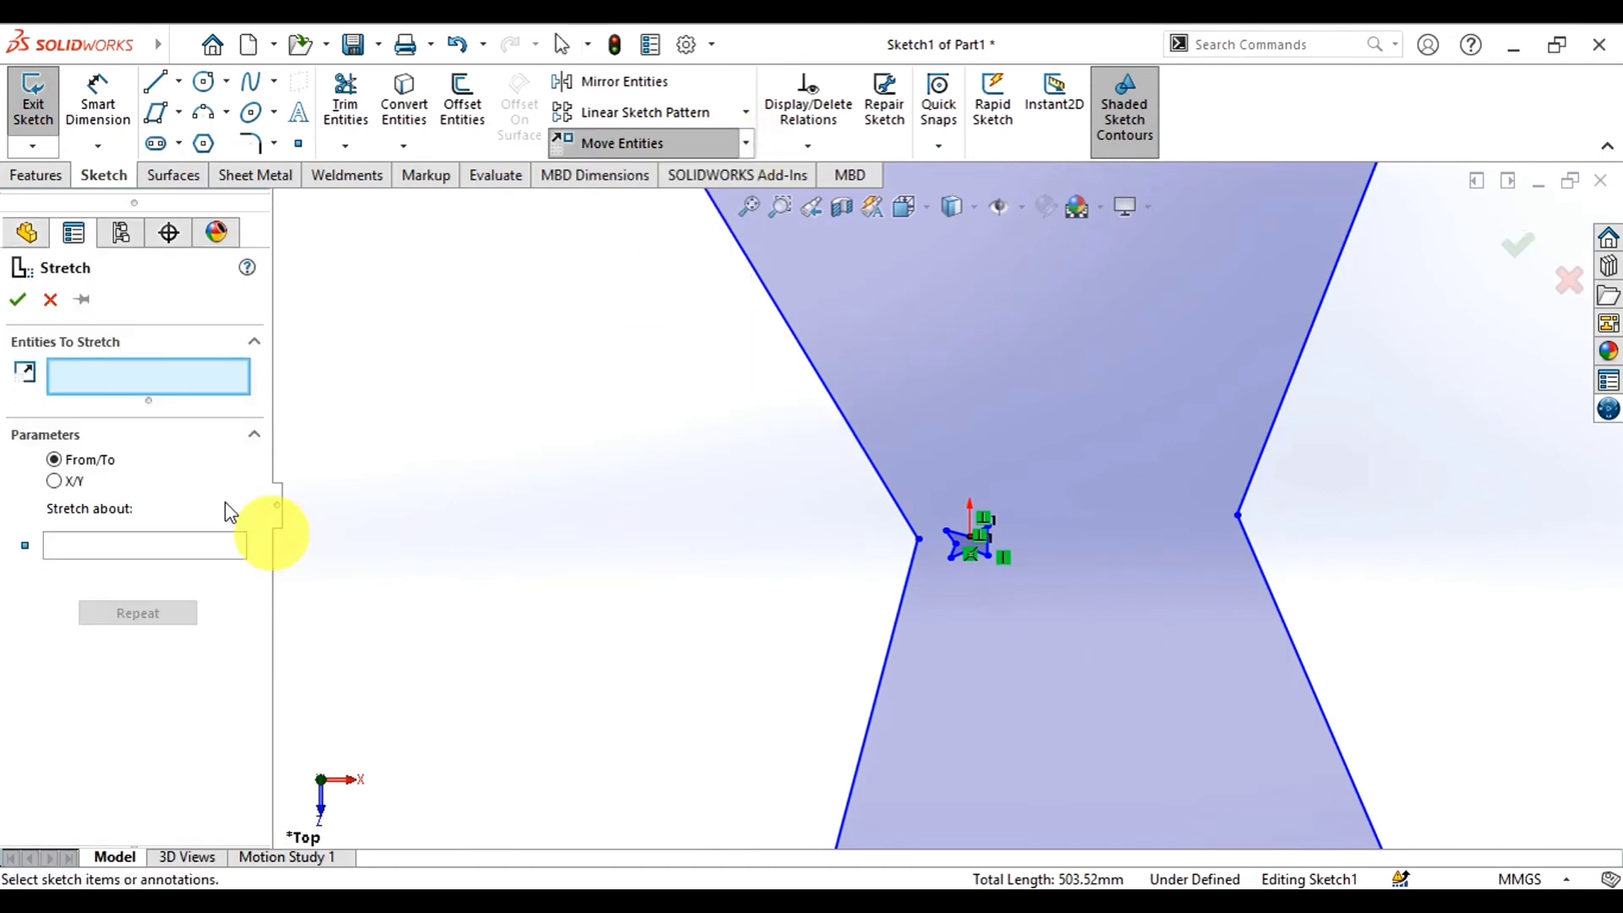
scroll(670, 697, up, 5)
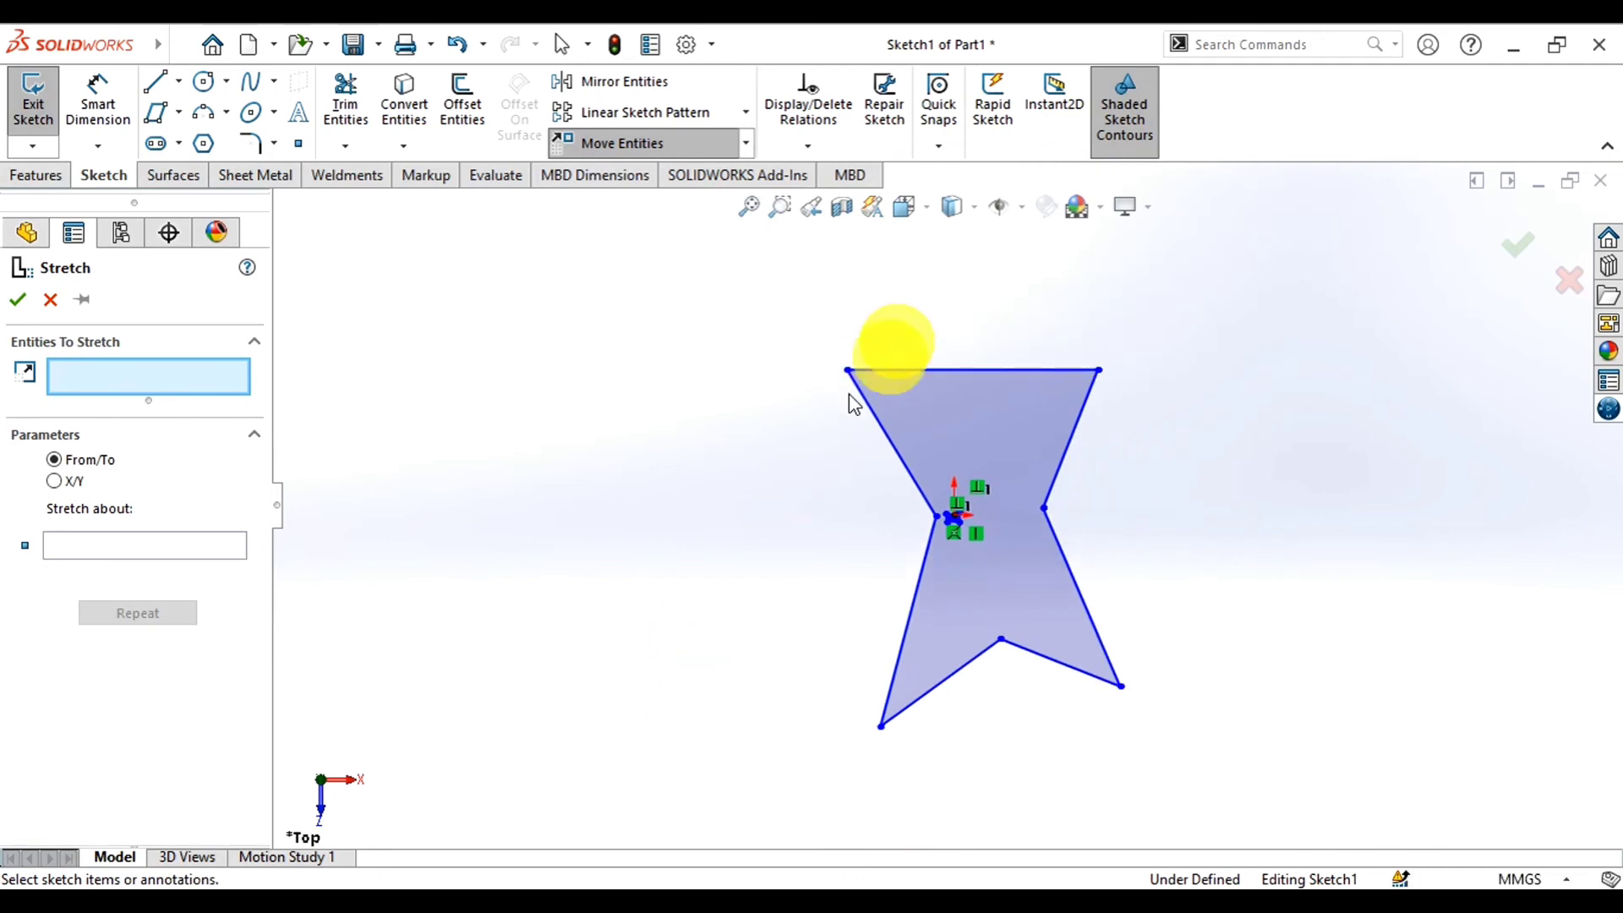
drag(870, 355, 815, 427)
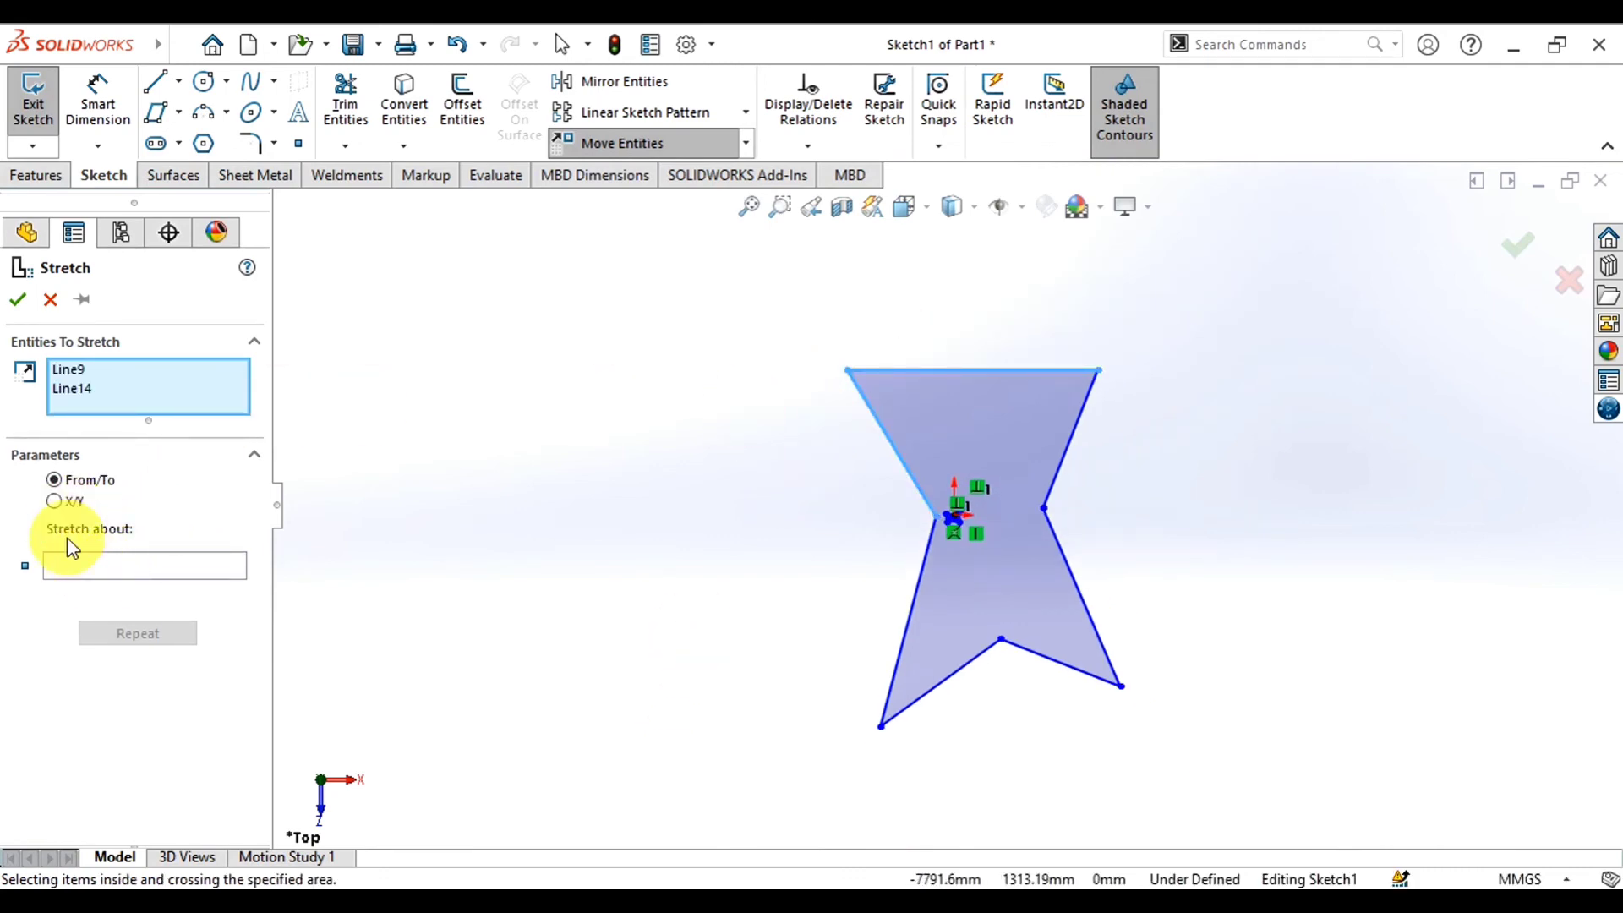
click(96, 569)
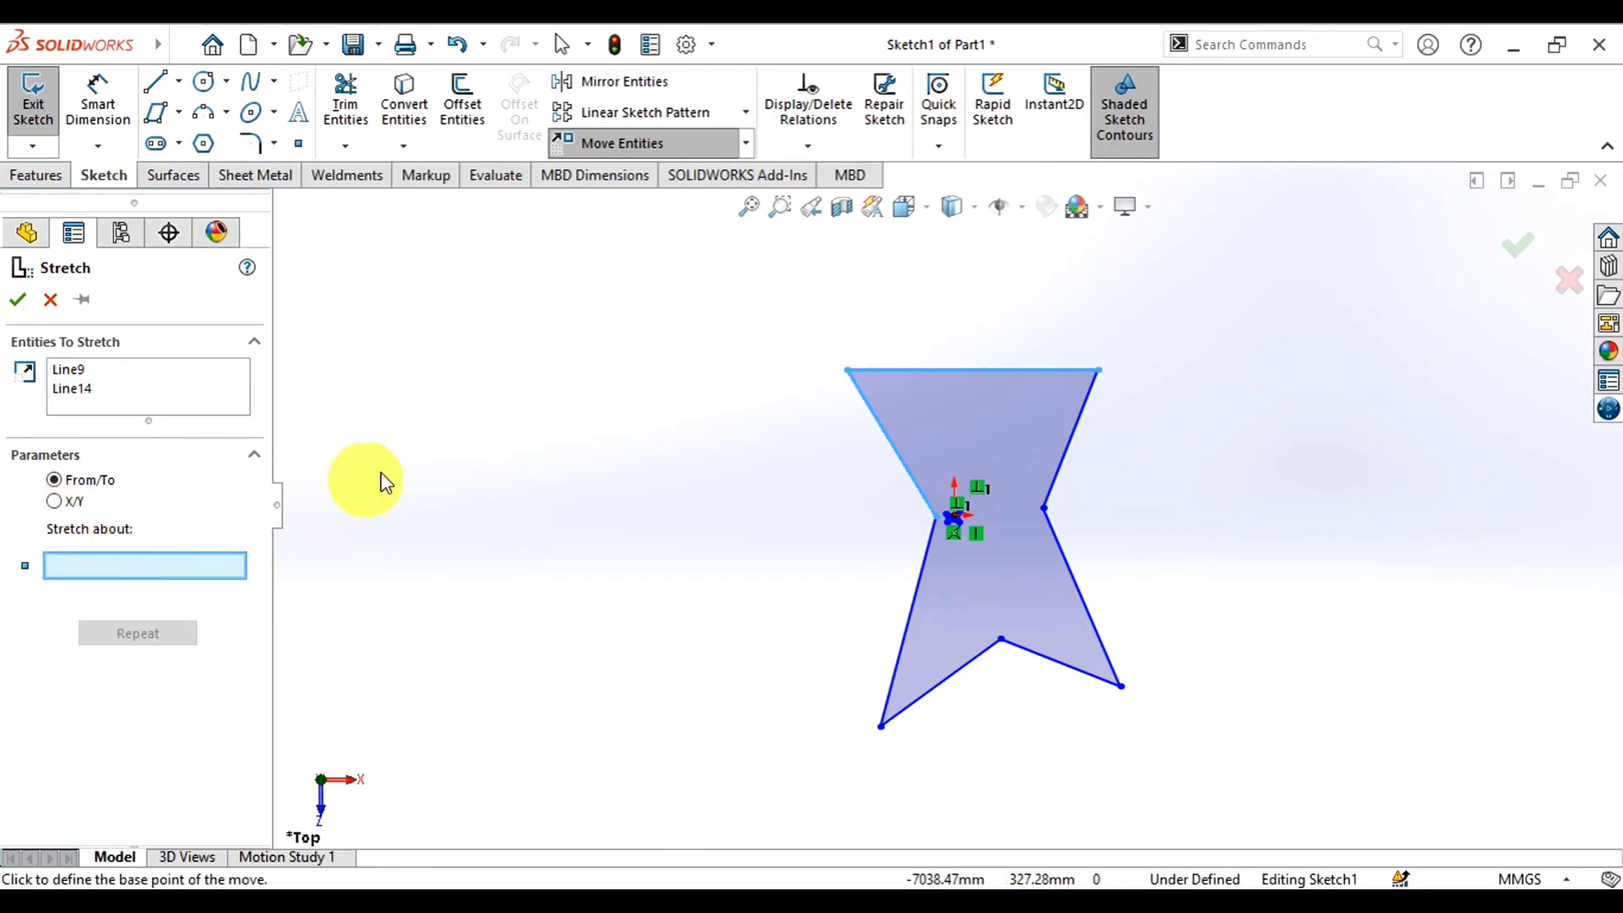
click(845, 371)
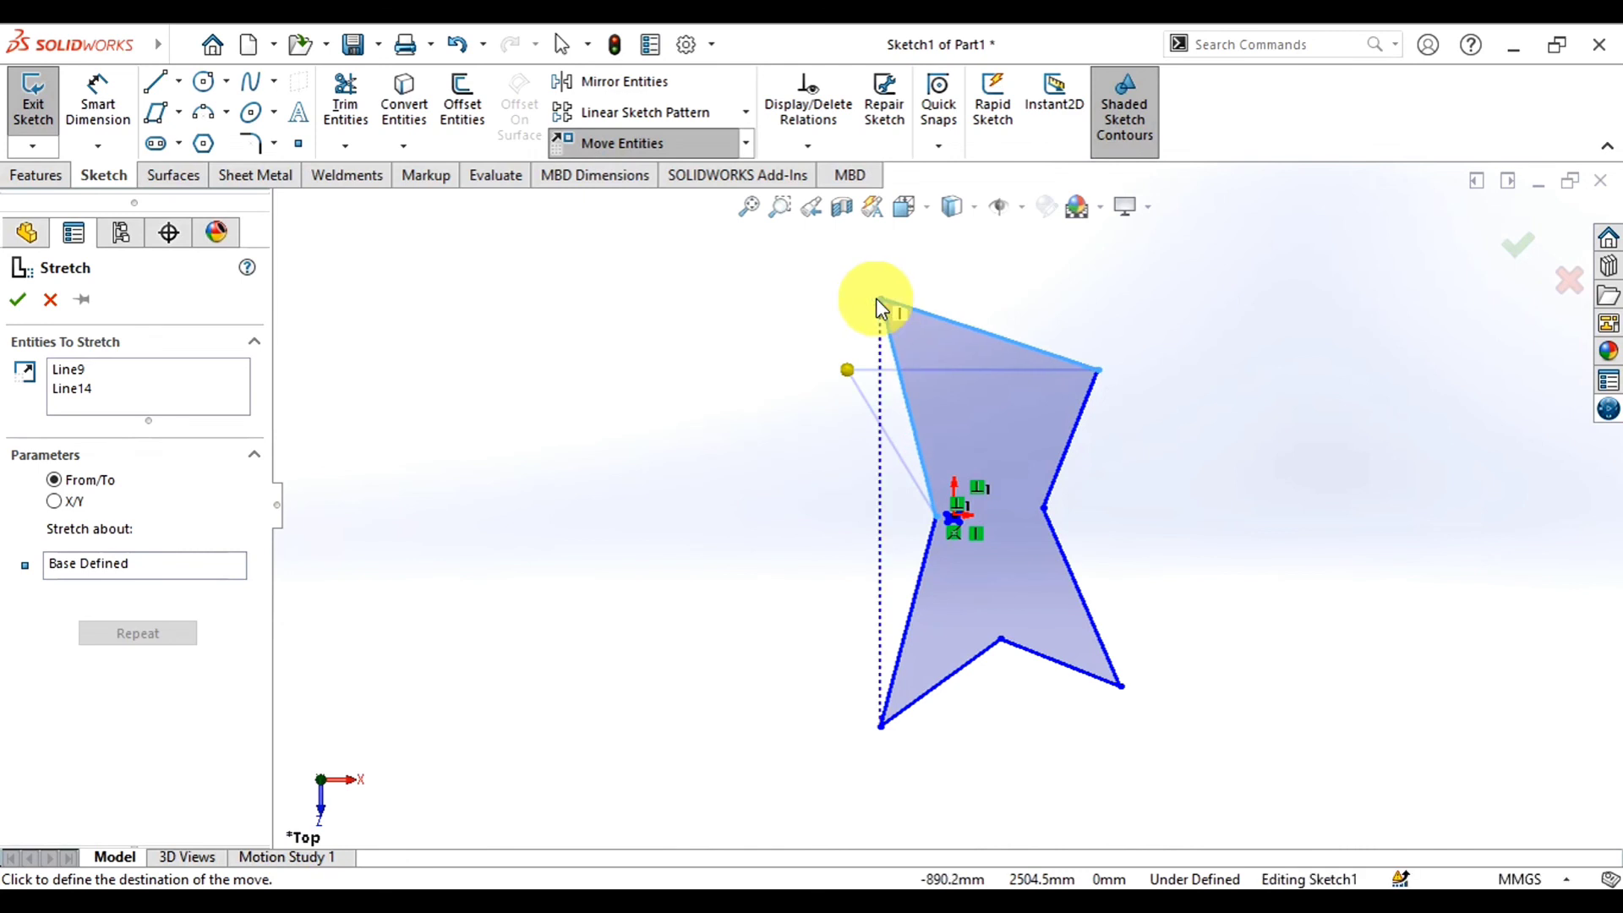
key(Escape)
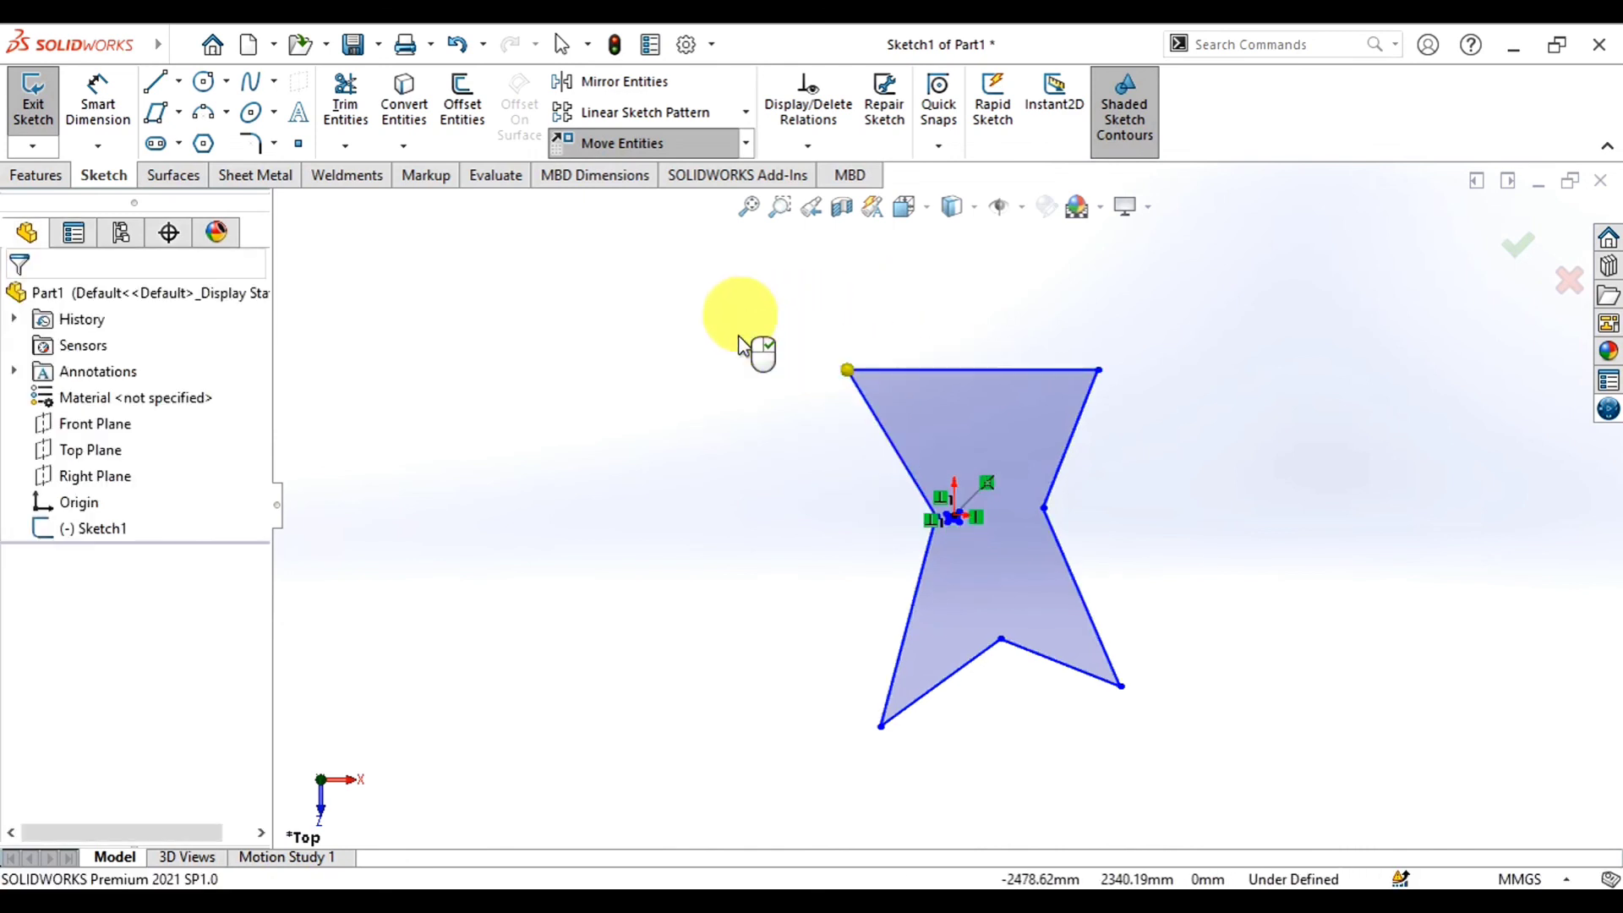
Move the large profile's lower-left vertex outward and down to about X -2136, Y -3000 mm
click(880, 726)
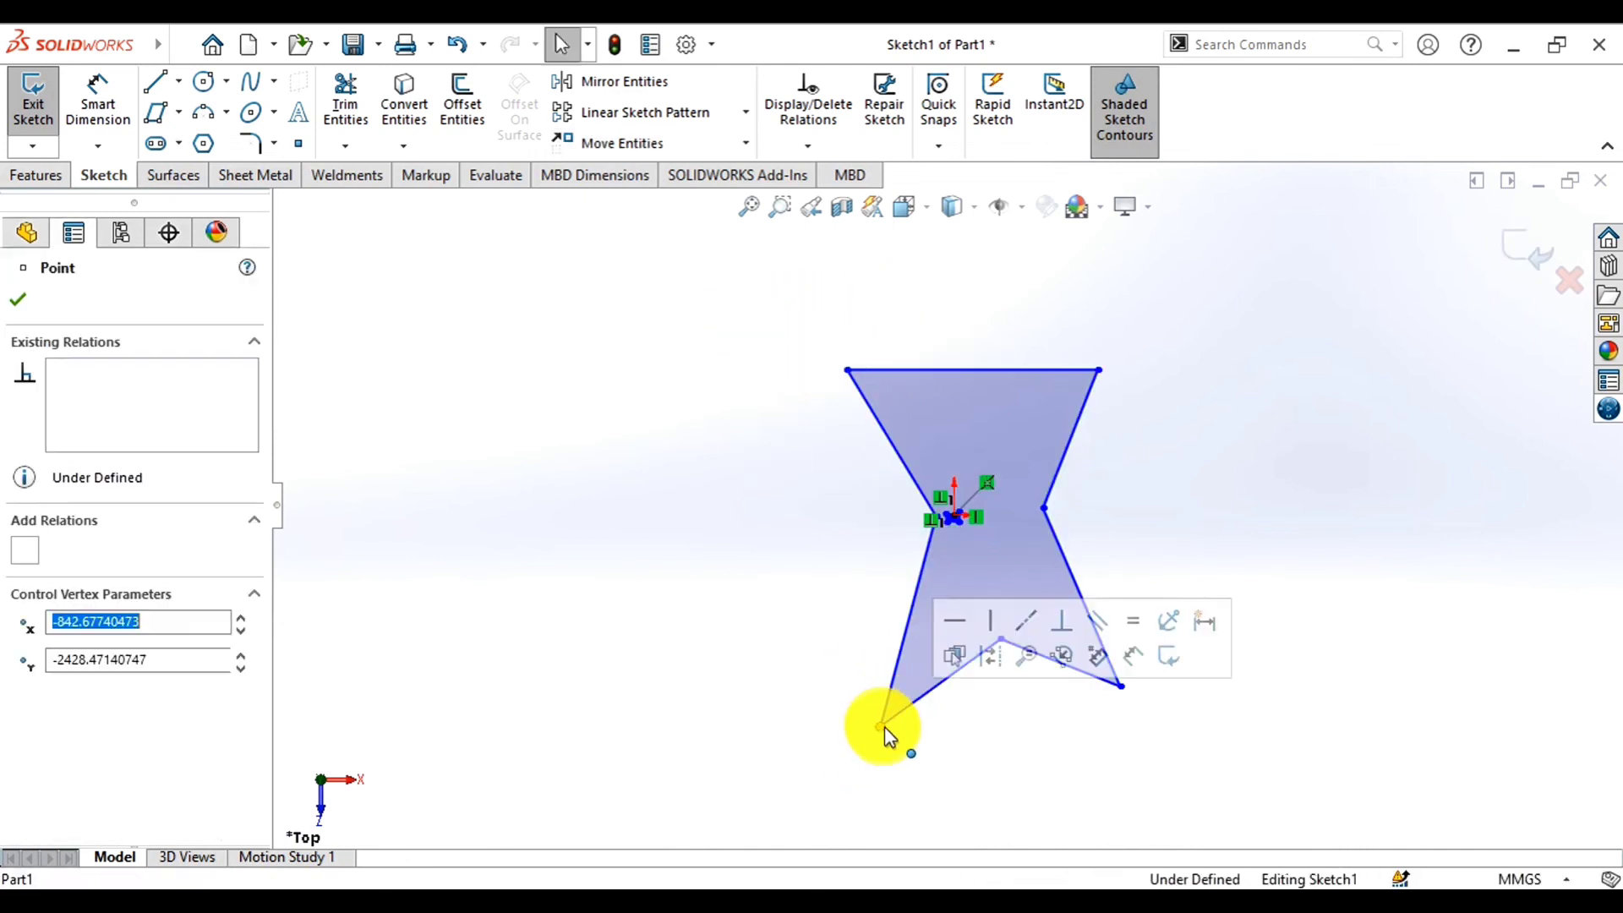
mouse_move(879, 727)
mouse_down()
mouse_move(750, 790)
mouse_move(853, 796)
mouse_move(768, 776)
mouse_up()
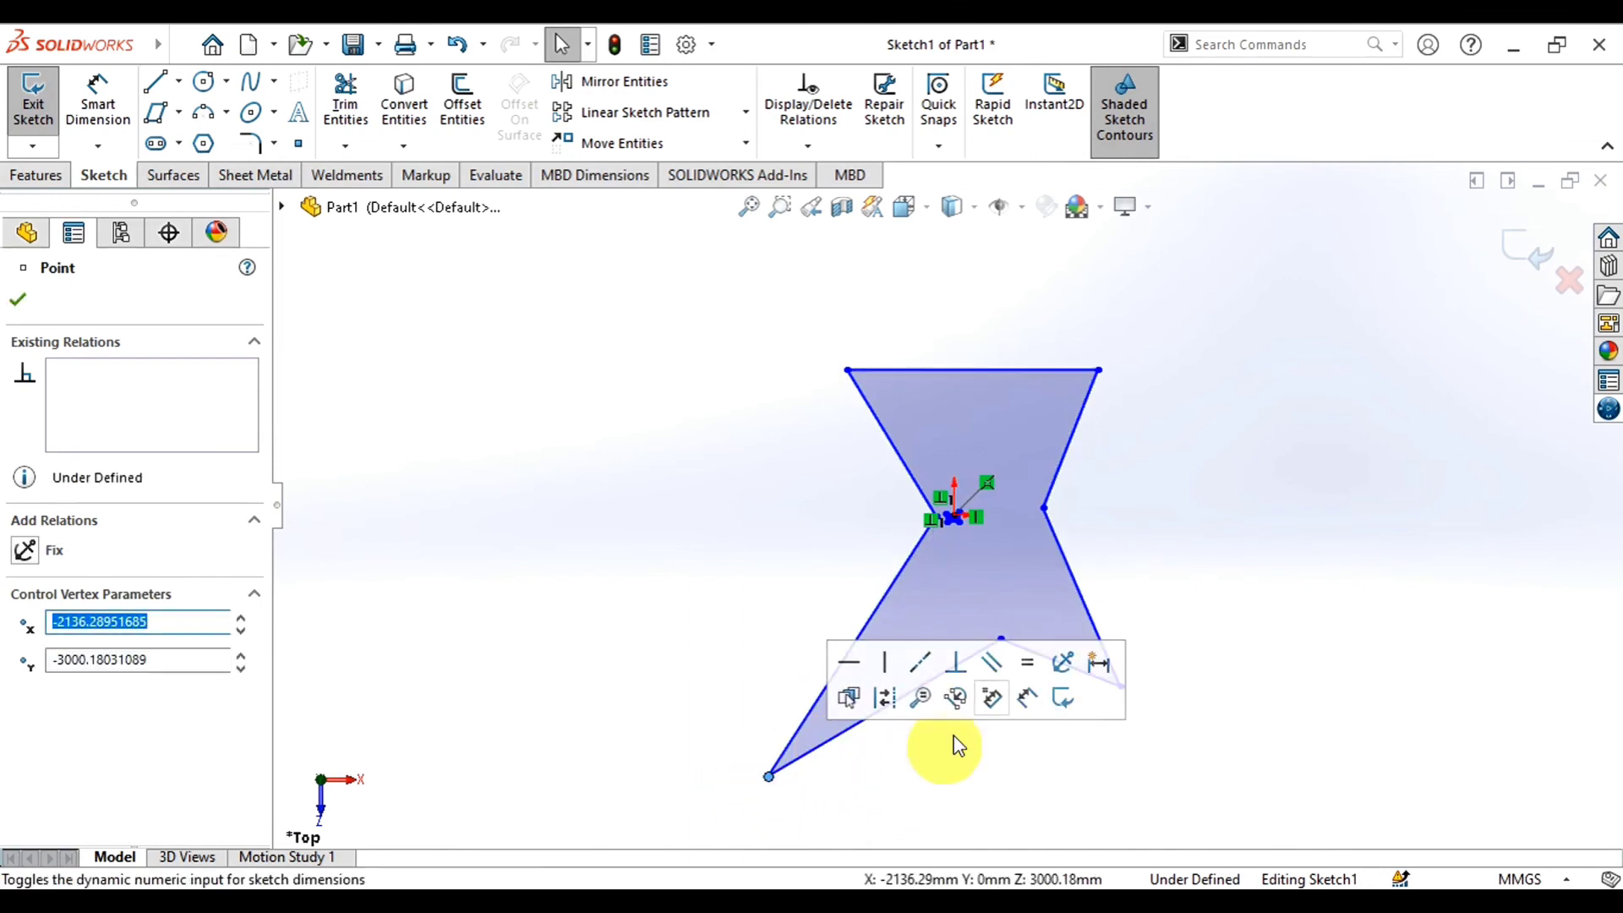
click(987, 774)
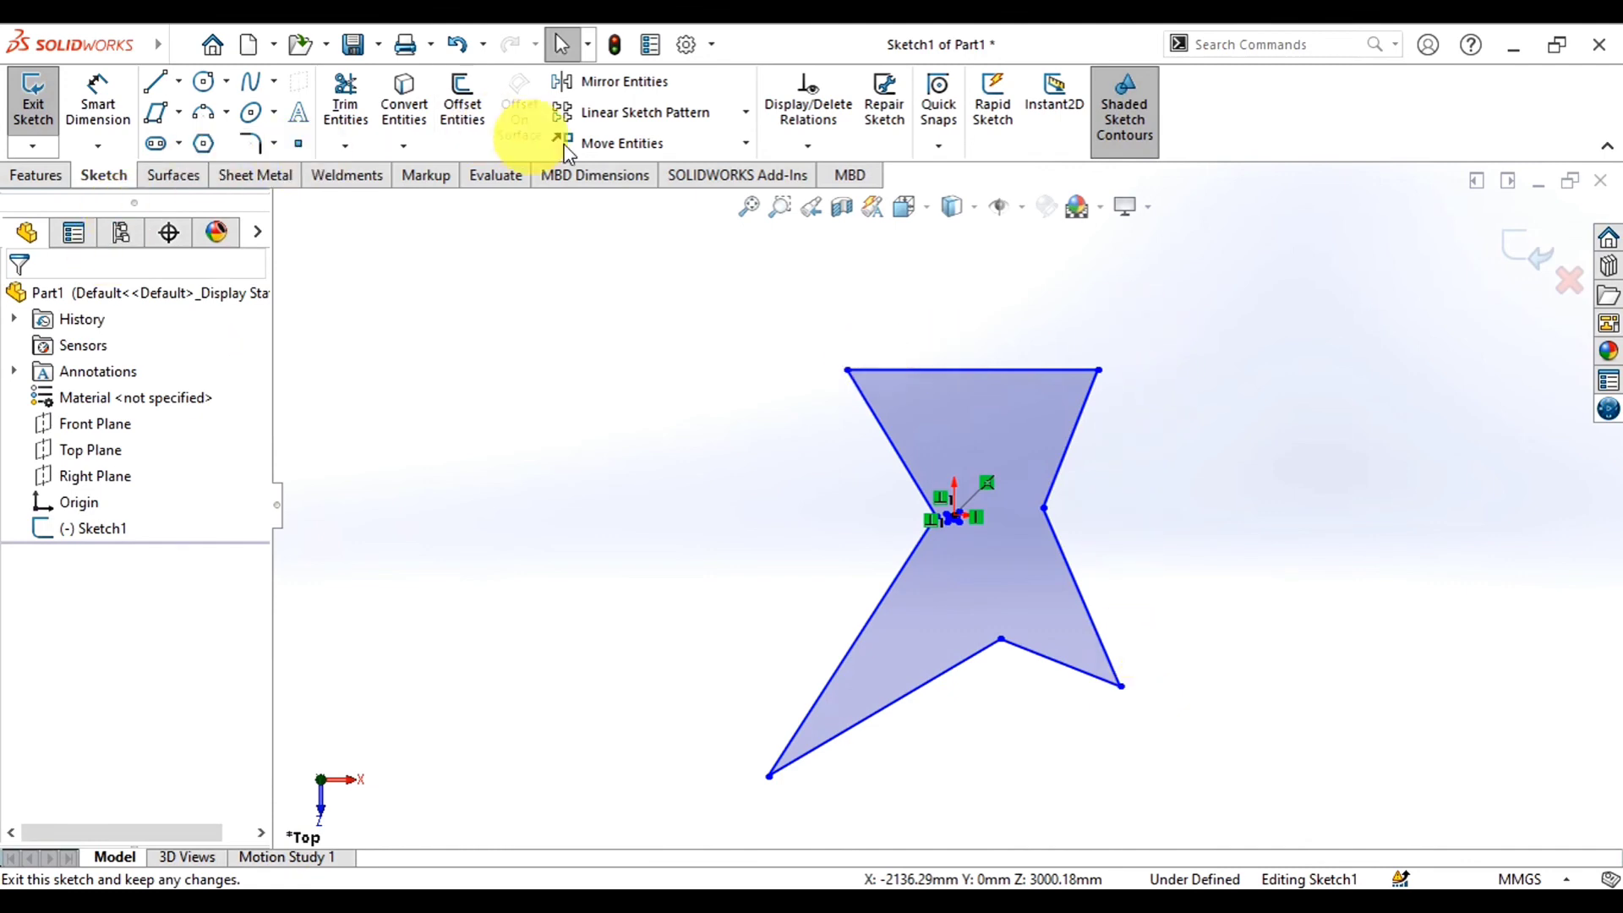
Stretch the small profile and all large-profile lines except the two bottom notch lines, From/To, shifting the upper-right corner upward and toward negative X
click(745, 145)
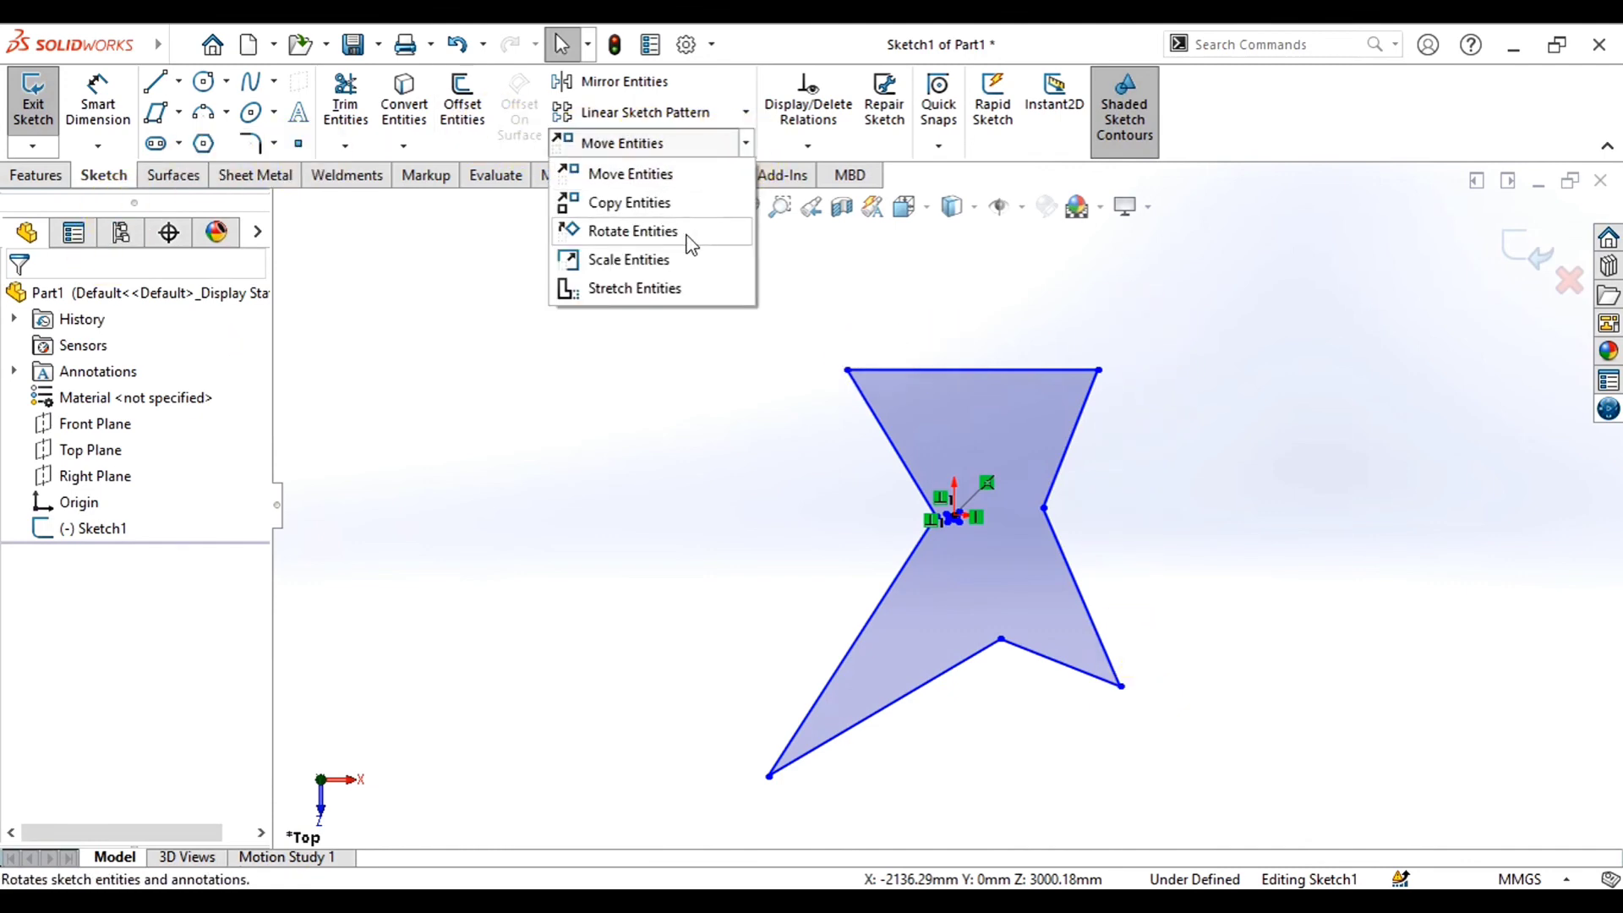
click(668, 287)
drag(1143, 315, 774, 608)
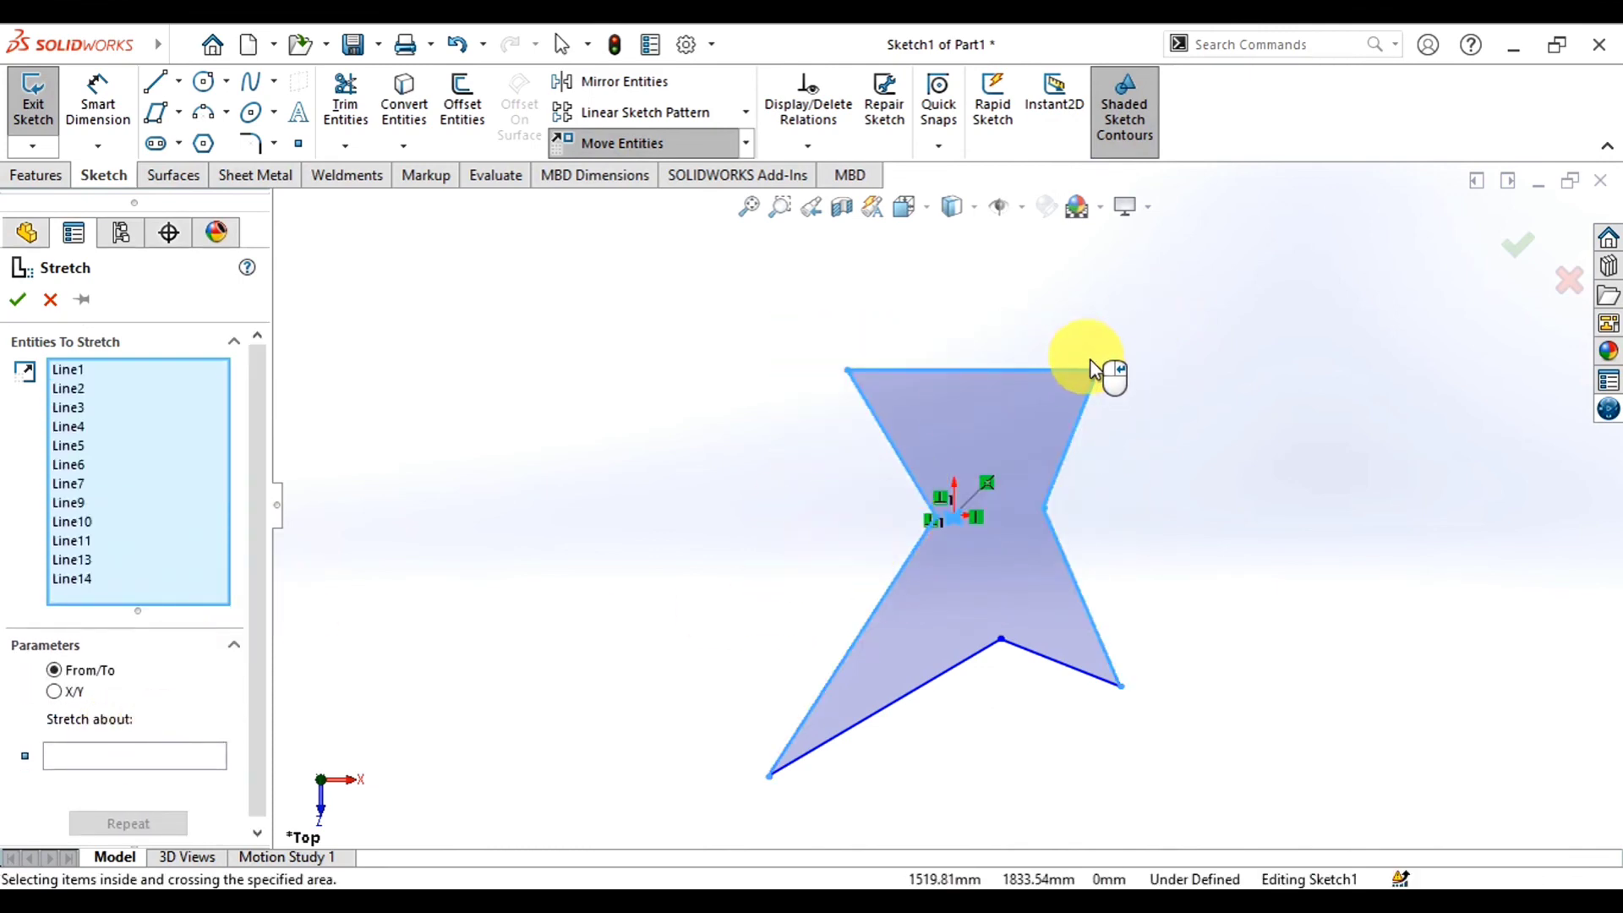
click(216, 756)
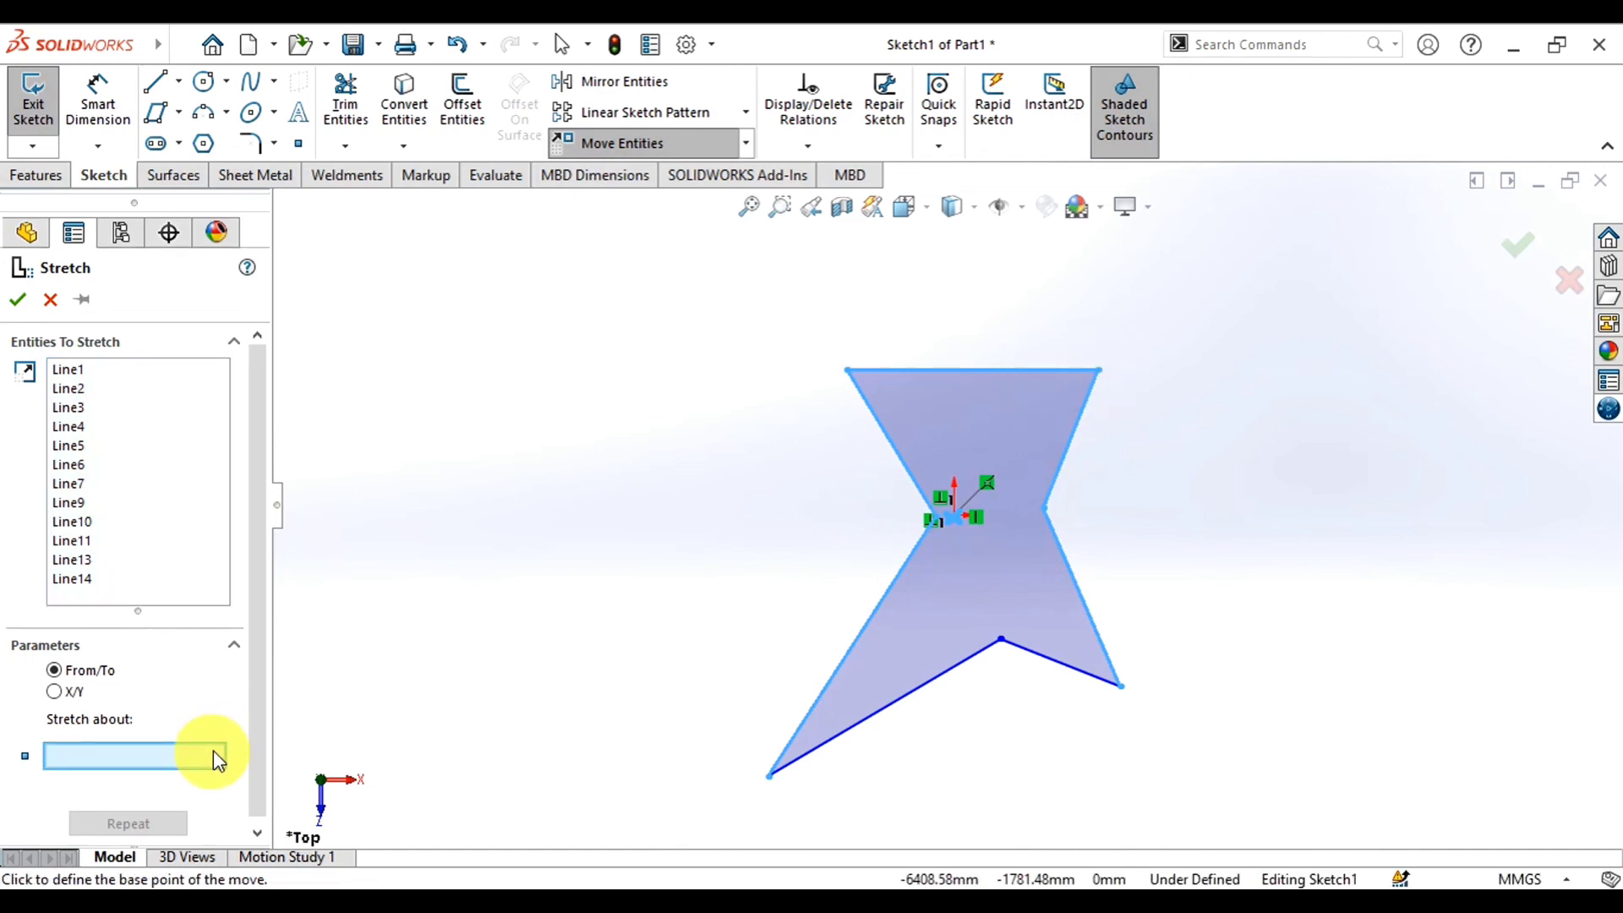
click(1097, 370)
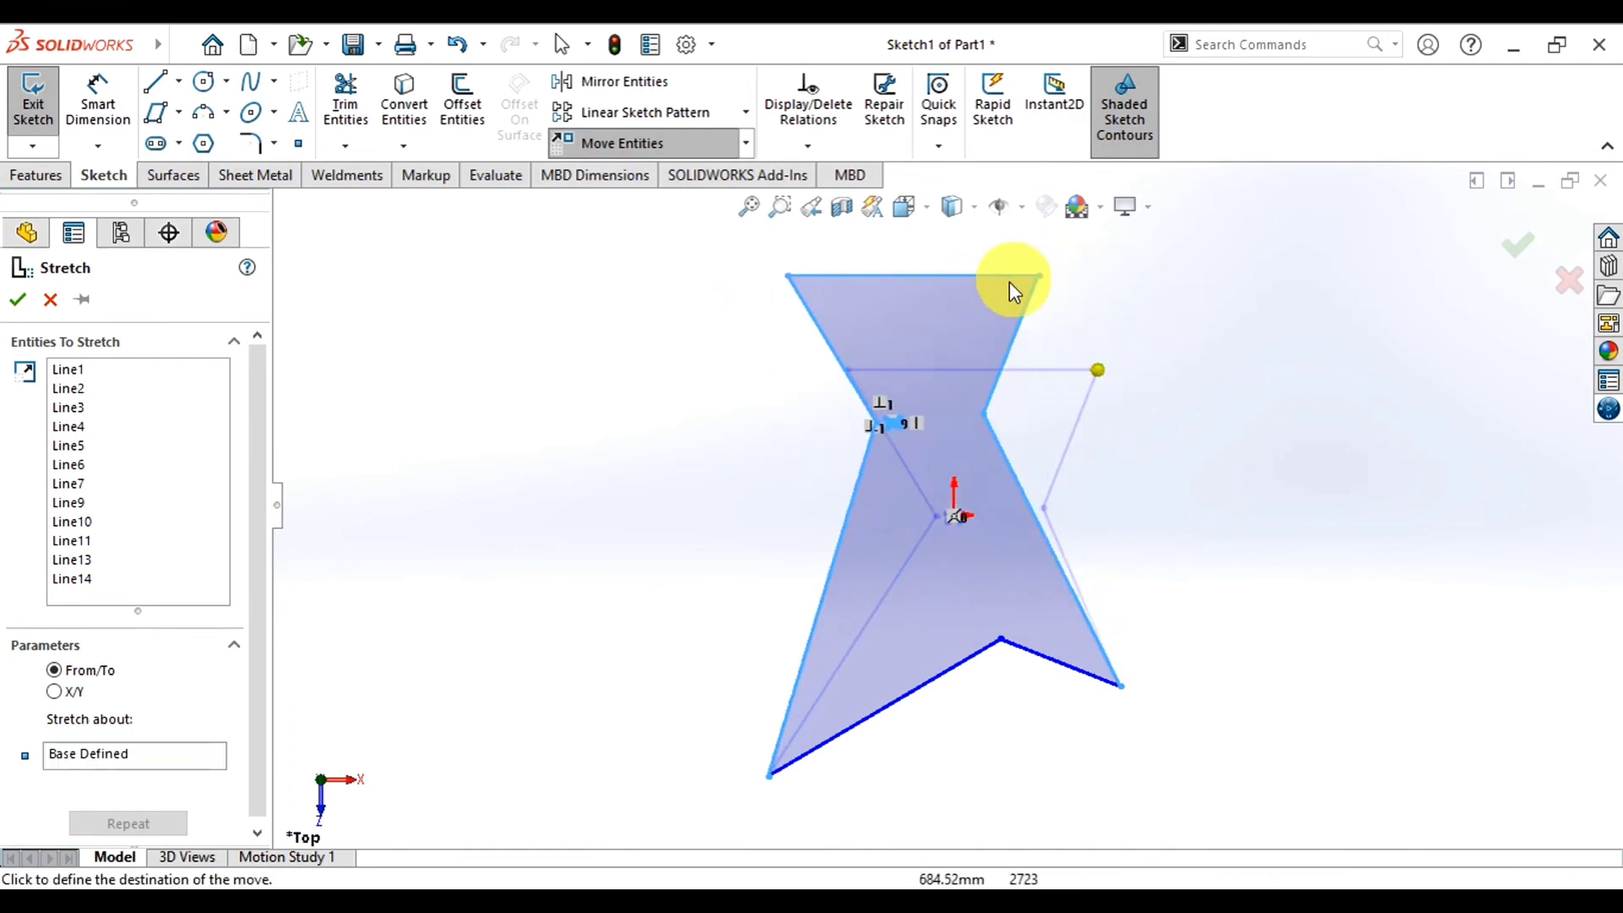
click(1004, 290)
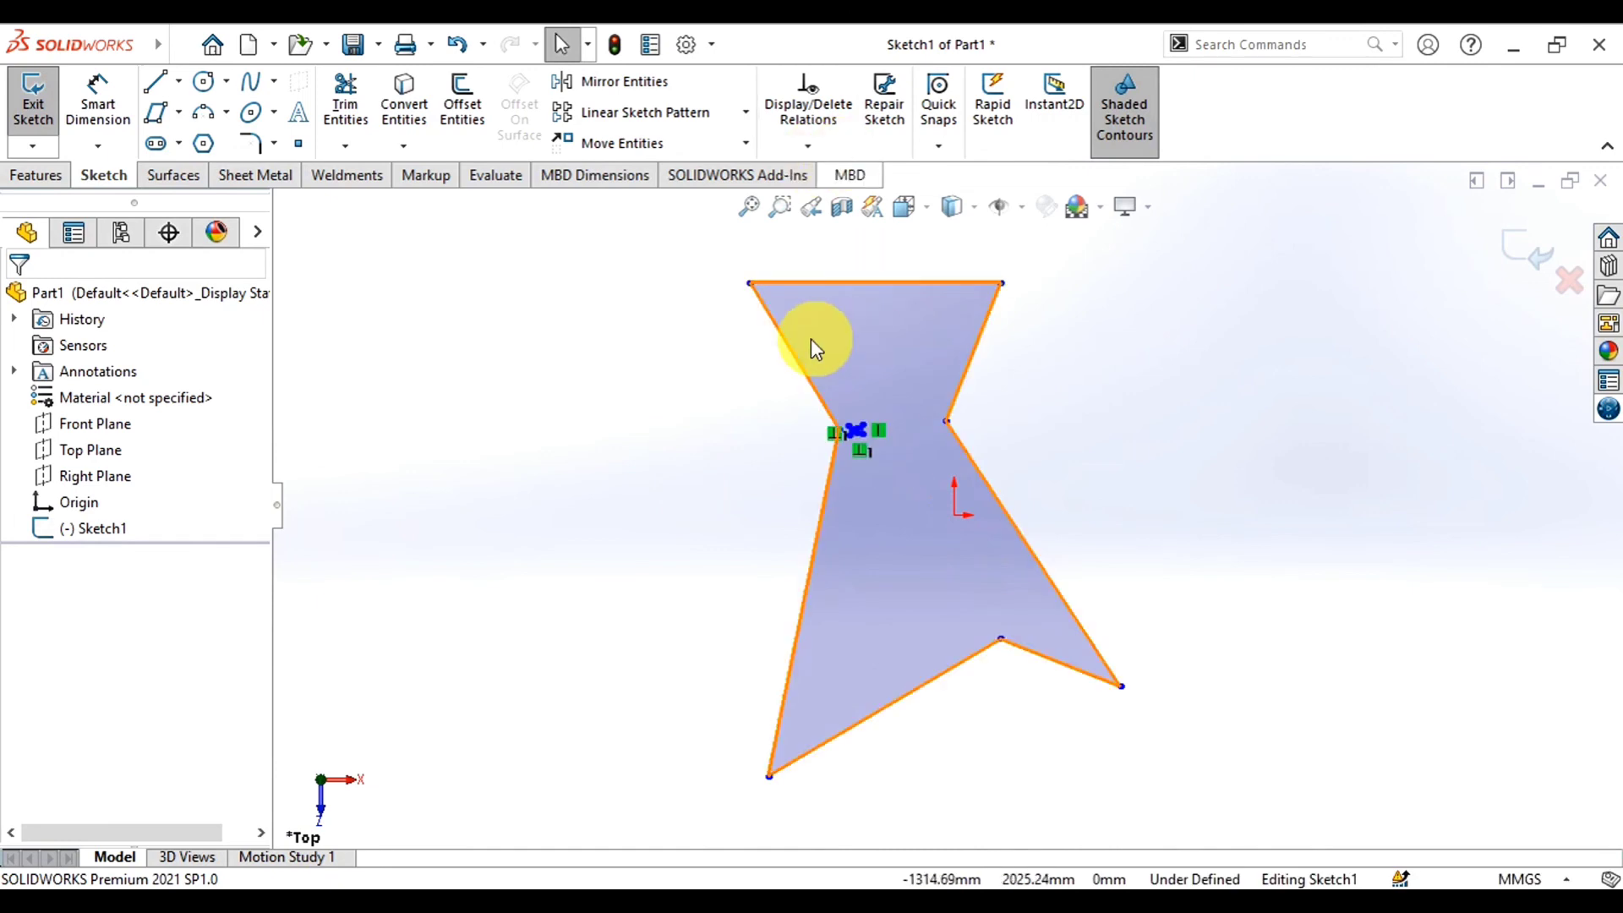
scroll(859, 424, up, 4)
scroll(897, 486, down, 5)
scroll(901, 464, down, 6)
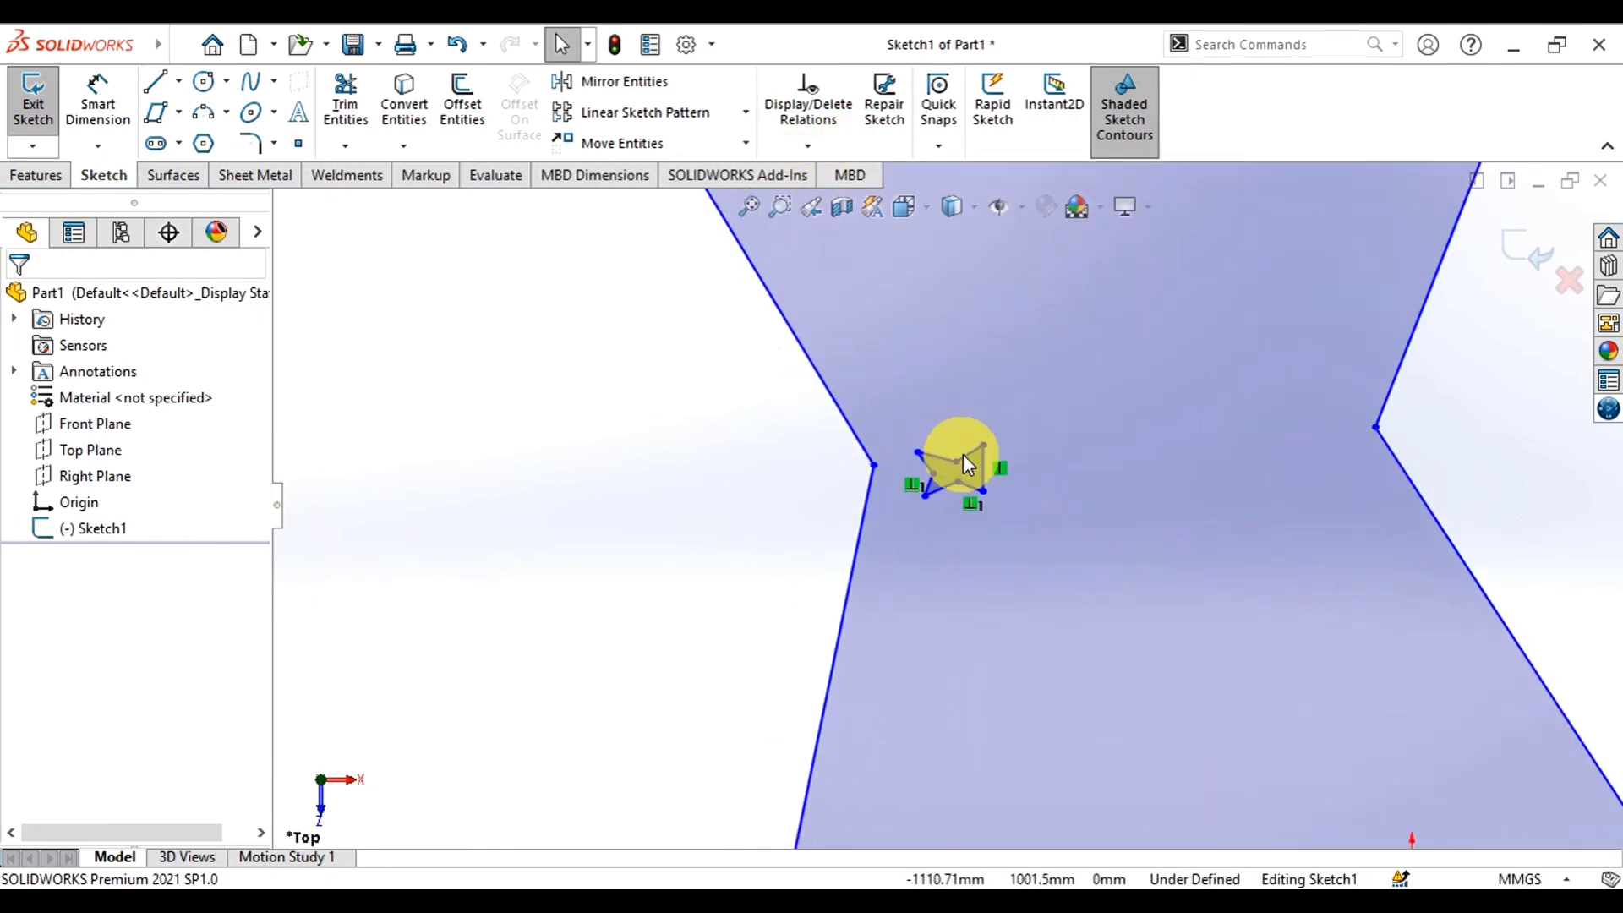
scroll(864, 465, up, 4)
scroll(864, 465, up, 4)
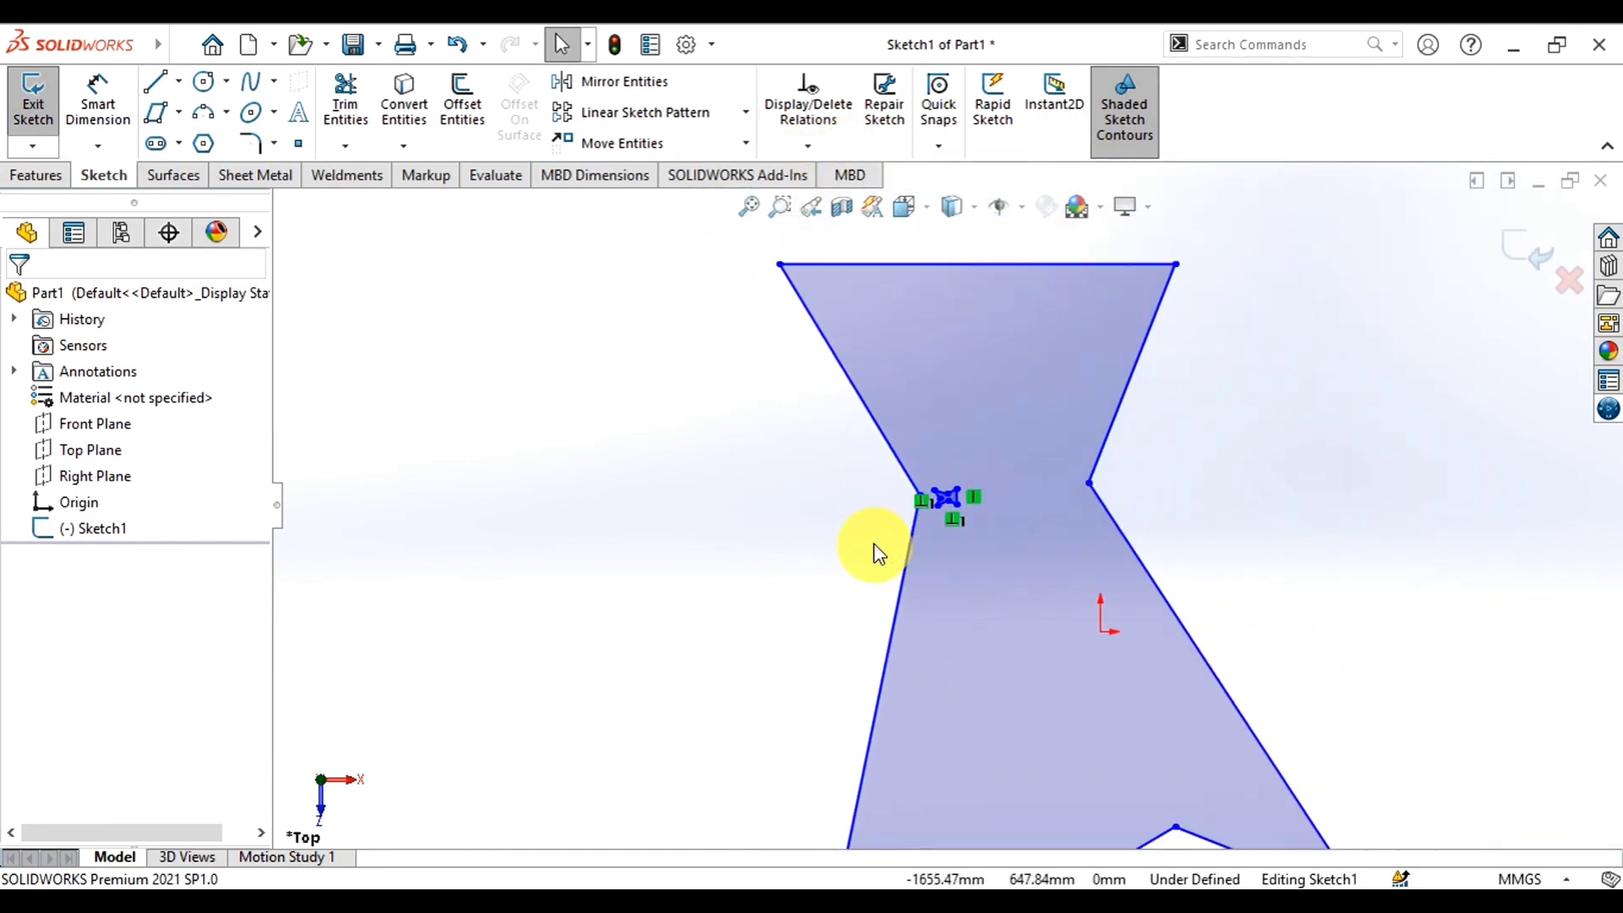
click(747, 148)
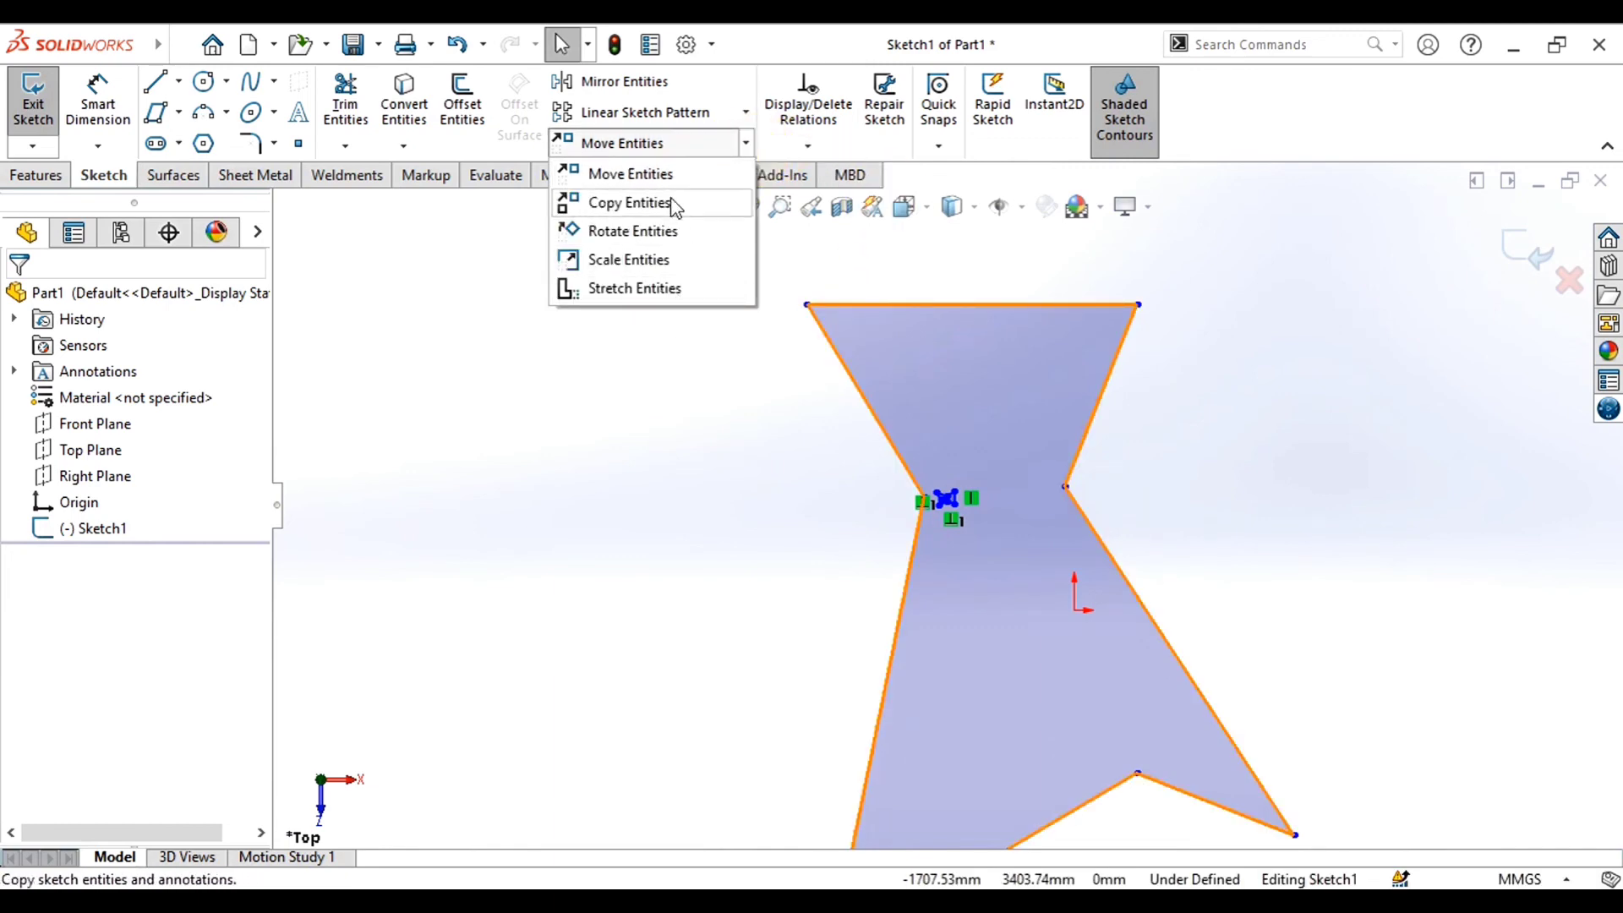
click(733, 401)
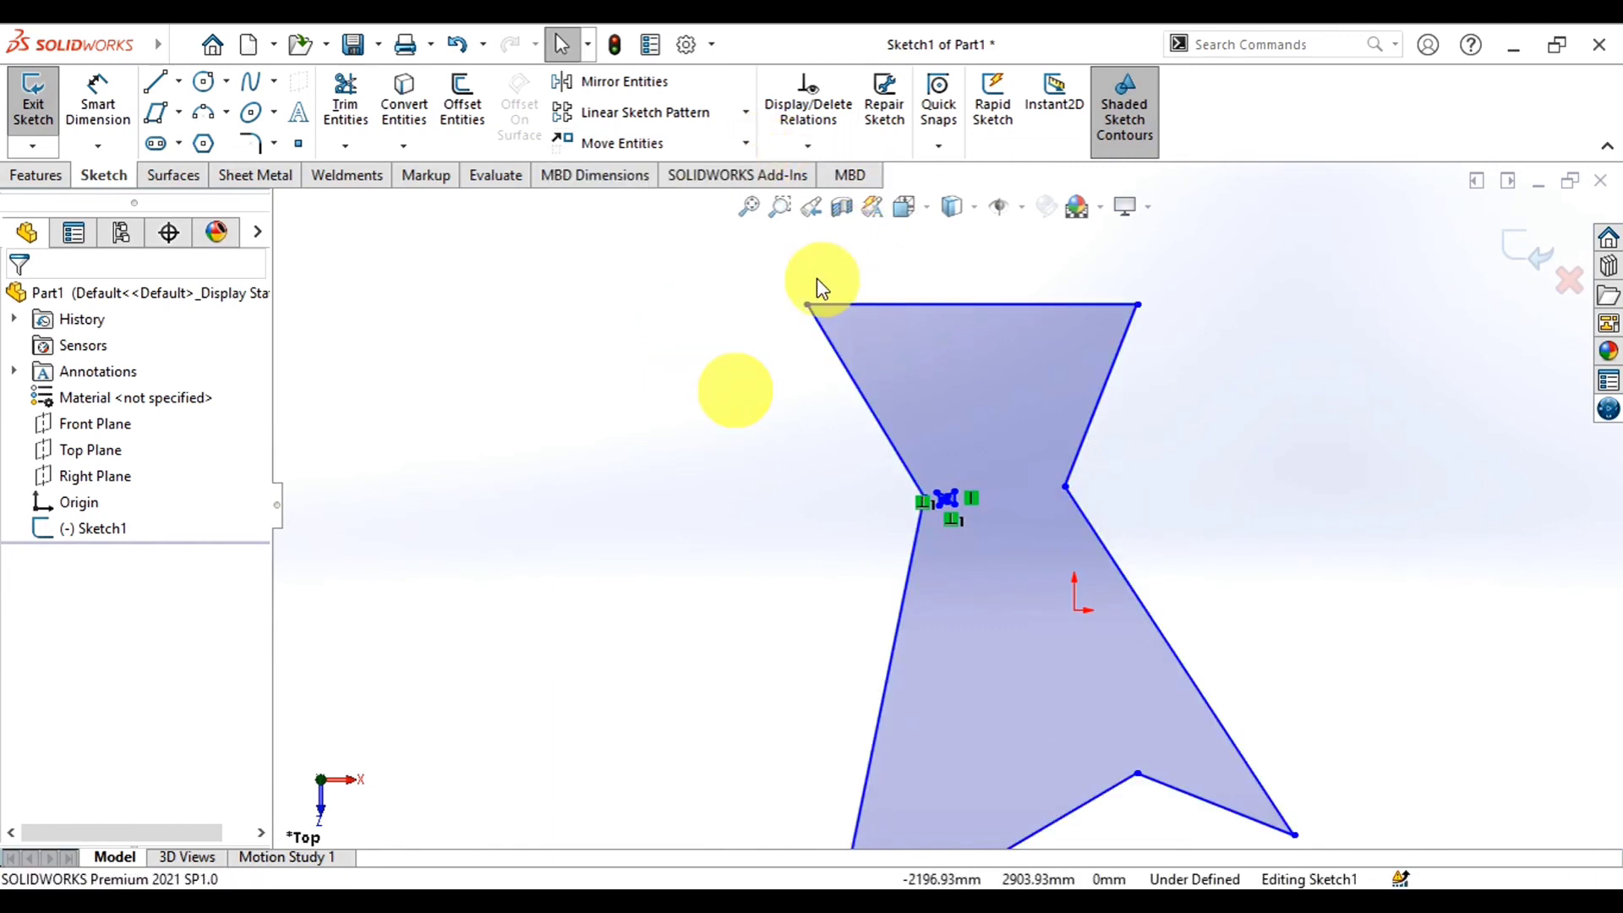